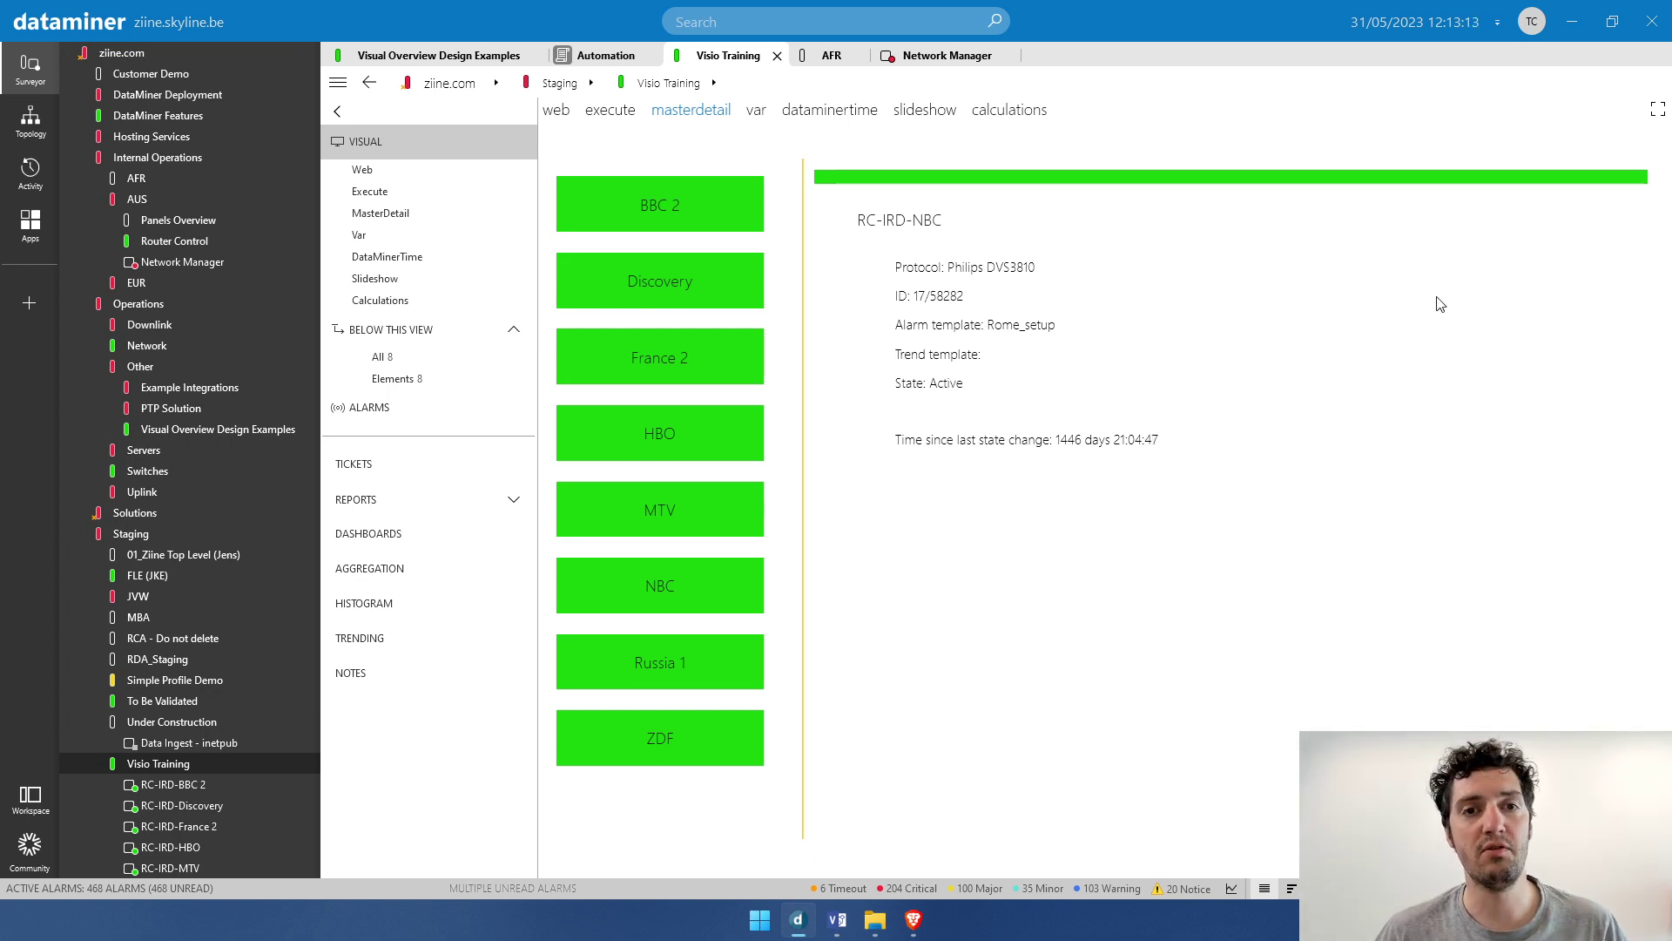
# Switch to Visio and draw a rectangle about 18 by 10 mm to the right of the Protocol text, labelled Mono
pyautogui.click(837, 919)
pyautogui.scroll(2, 910, 421)
pyautogui.keyDown('ctrl'); pyautogui.scroll(-2, 936, 417); pyautogui.keyUp('ctrl')
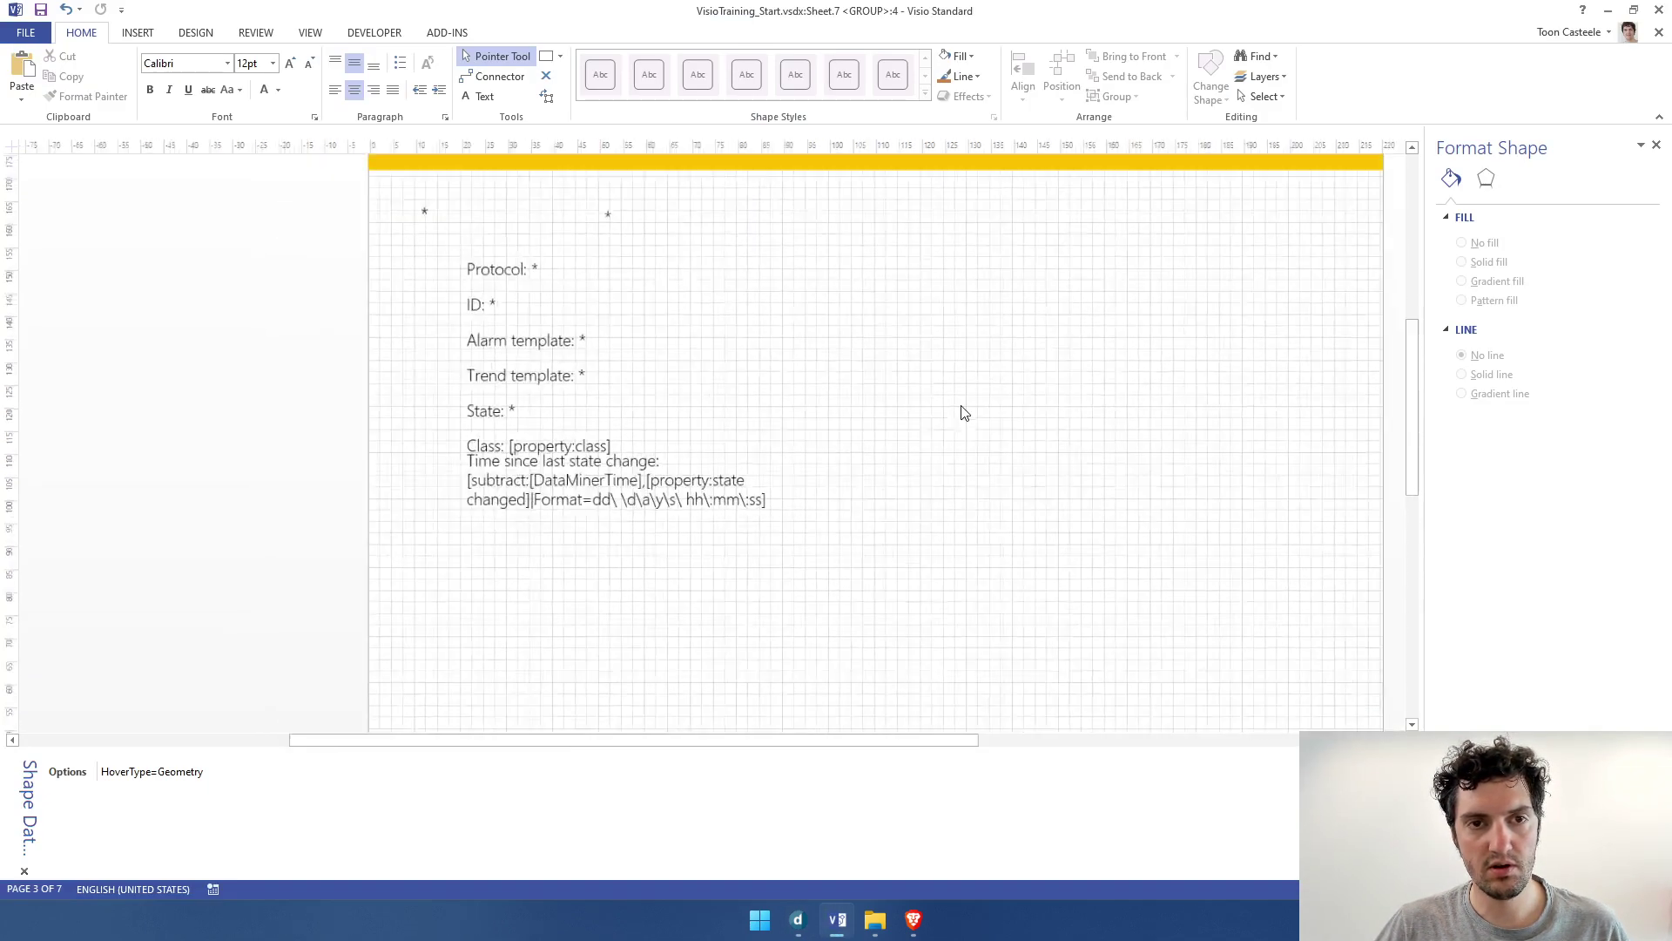
pyautogui.moveTo(746, 741); pyautogui.dragTo(858, 740)
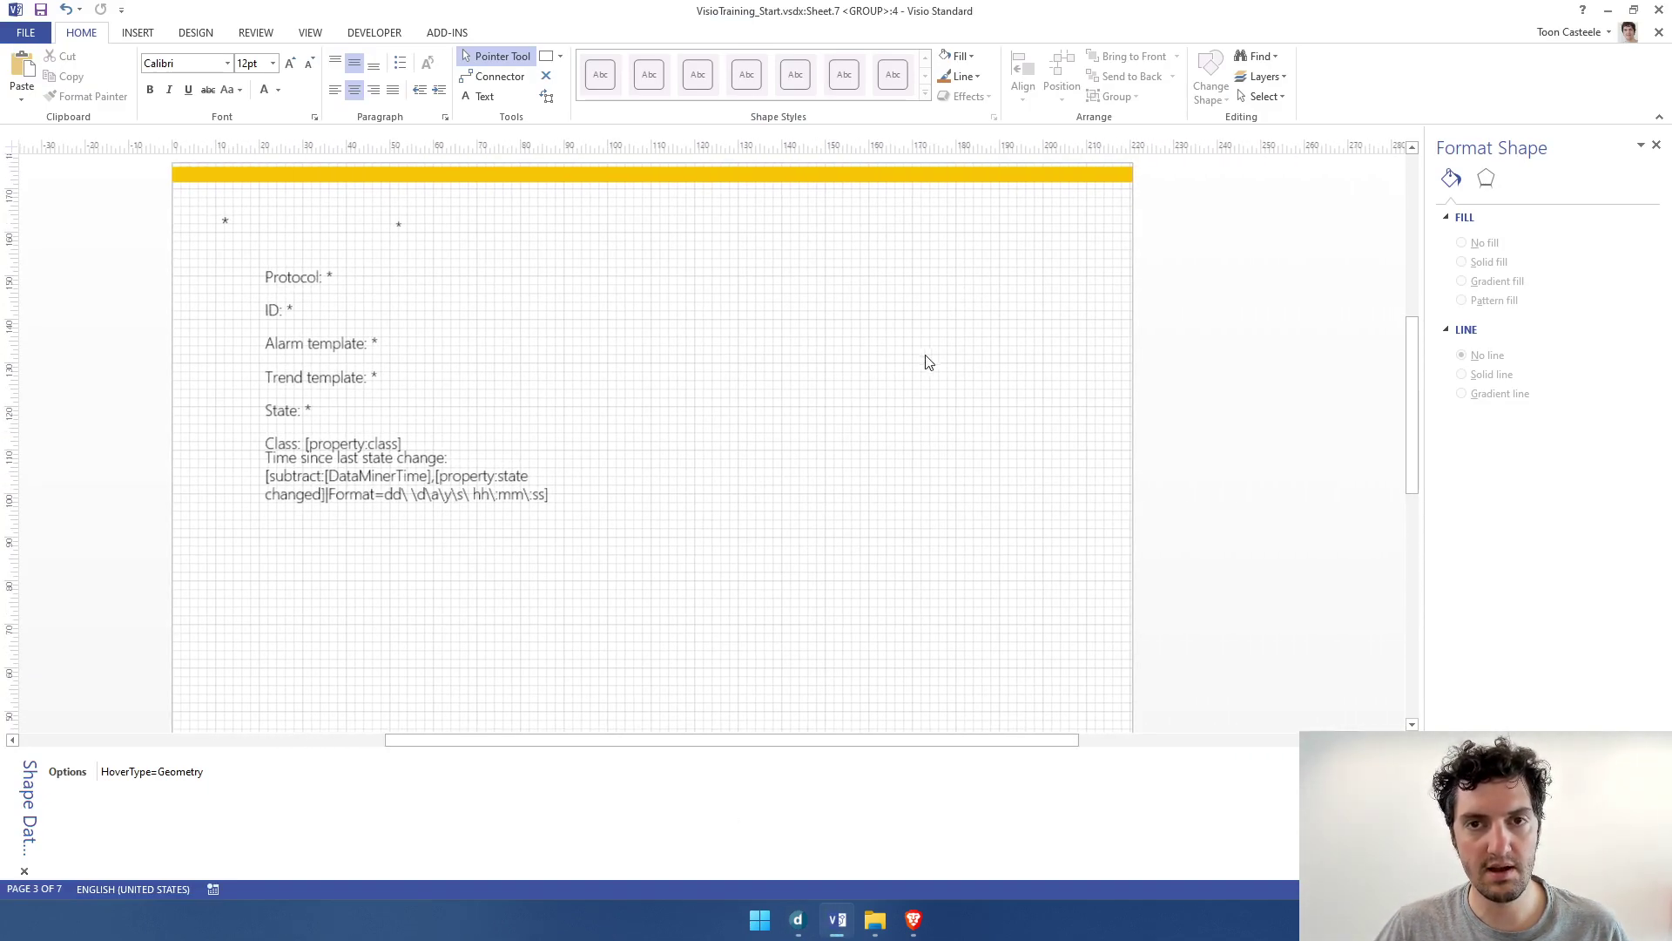
pyautogui.click(546, 56)
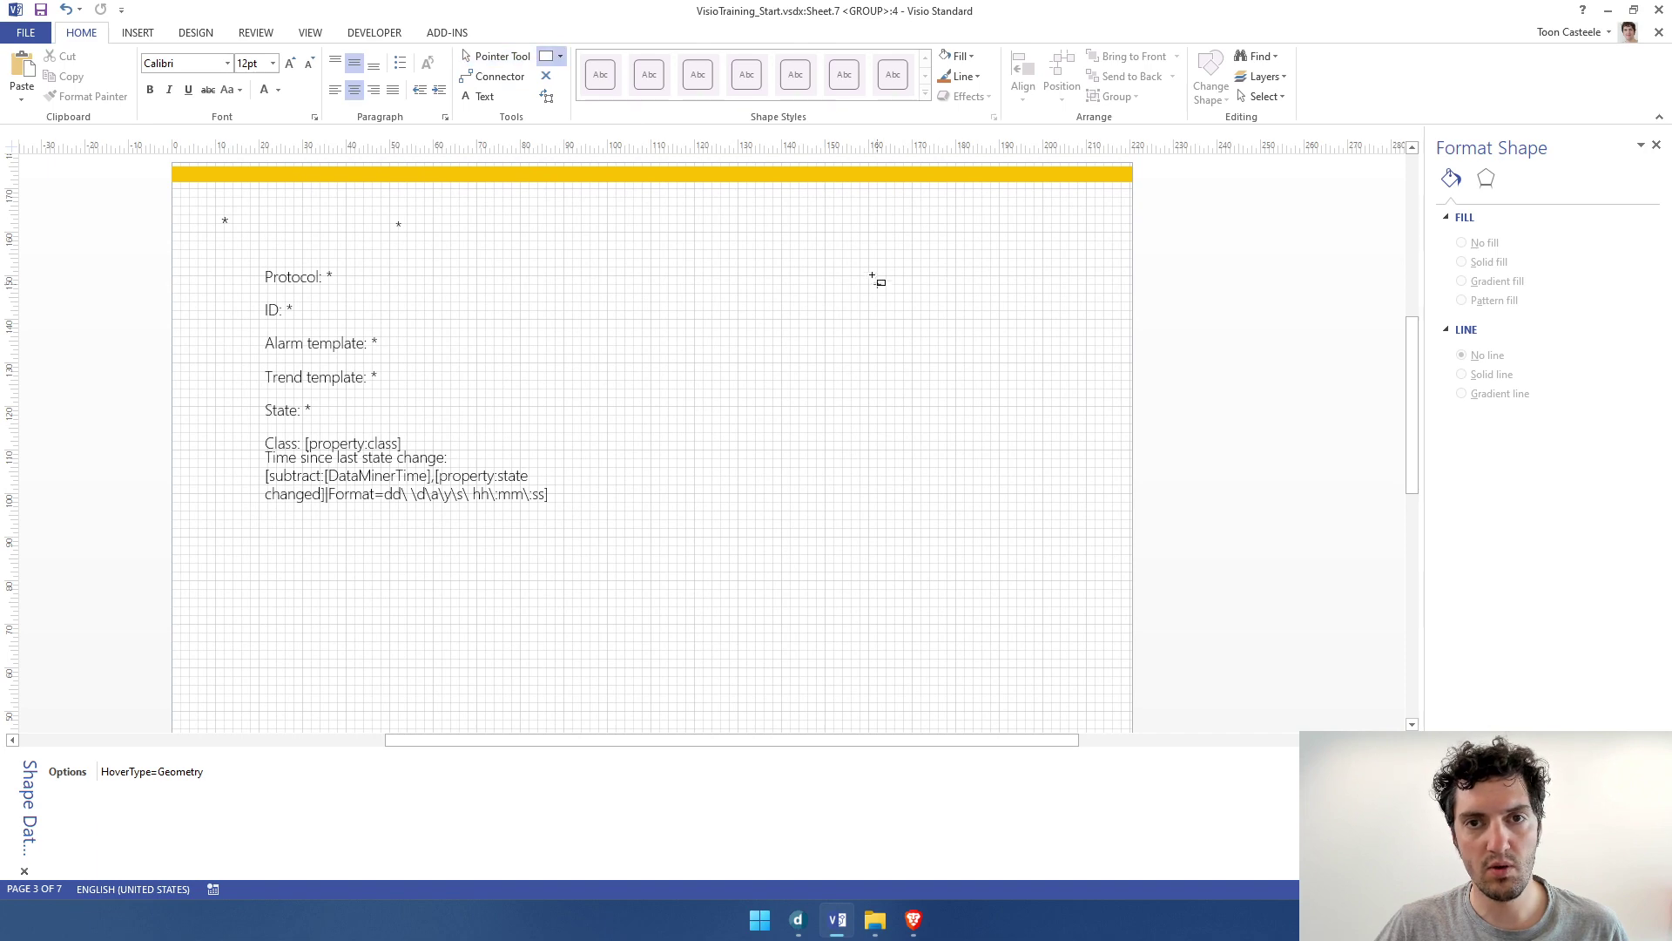
pyautogui.moveTo(860, 241)
pyautogui.mouseDown()
pyautogui.moveTo(993, 286)
pyautogui.moveTo(938, 284)
pyautogui.mouseUp()
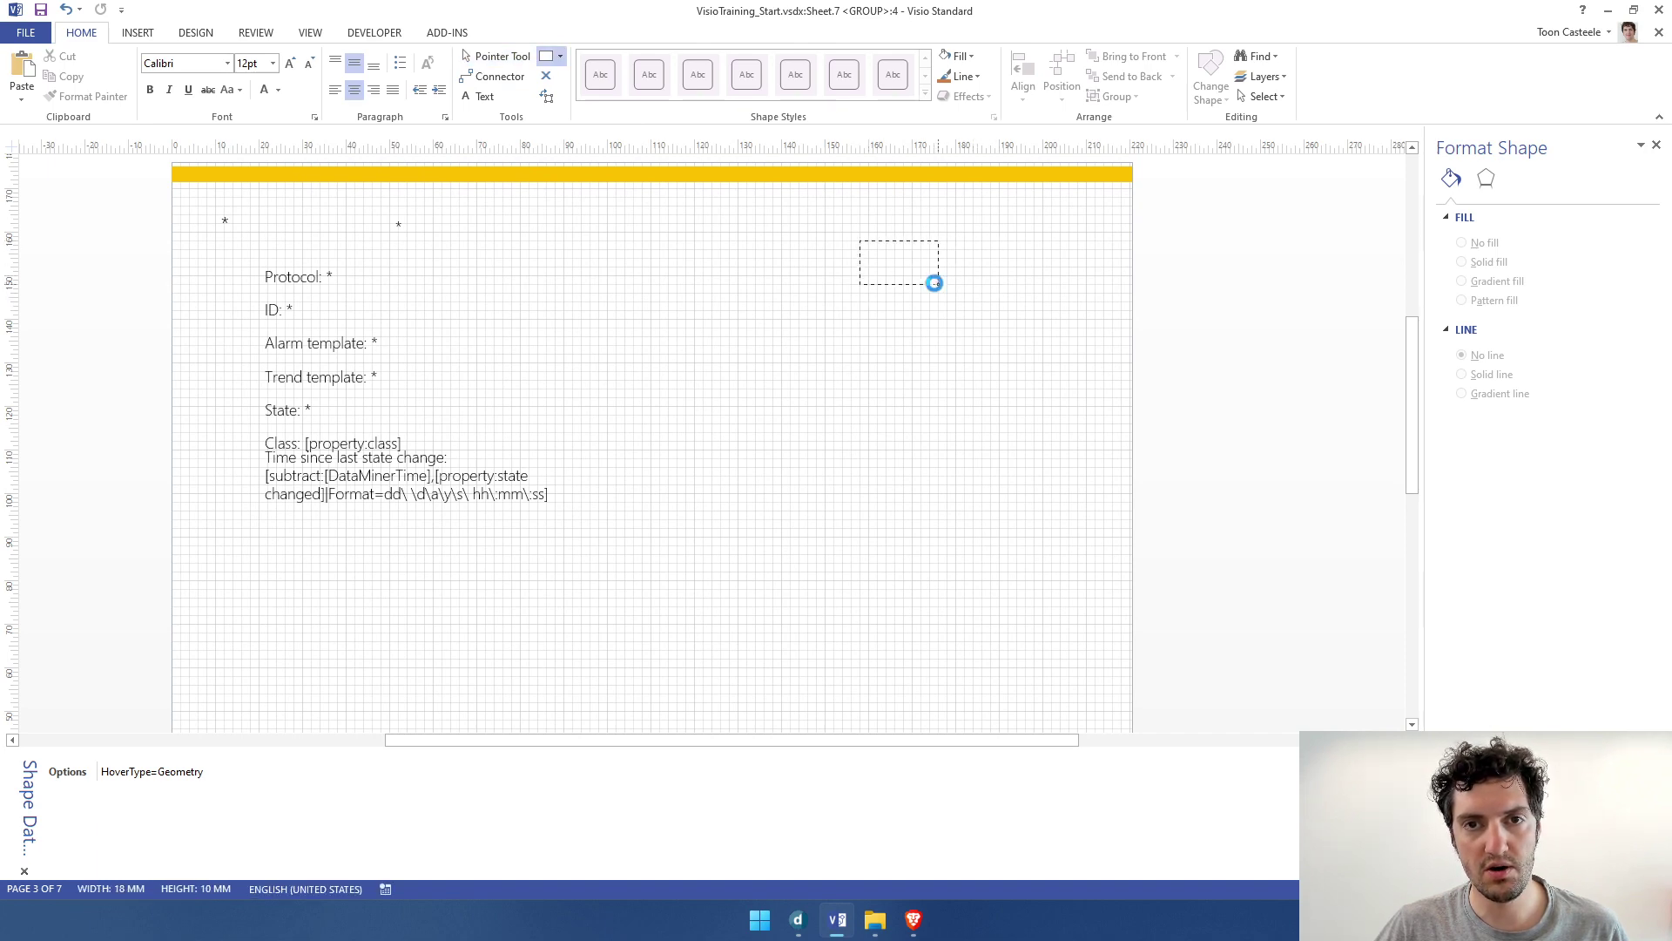
pyautogui.write('Mono')
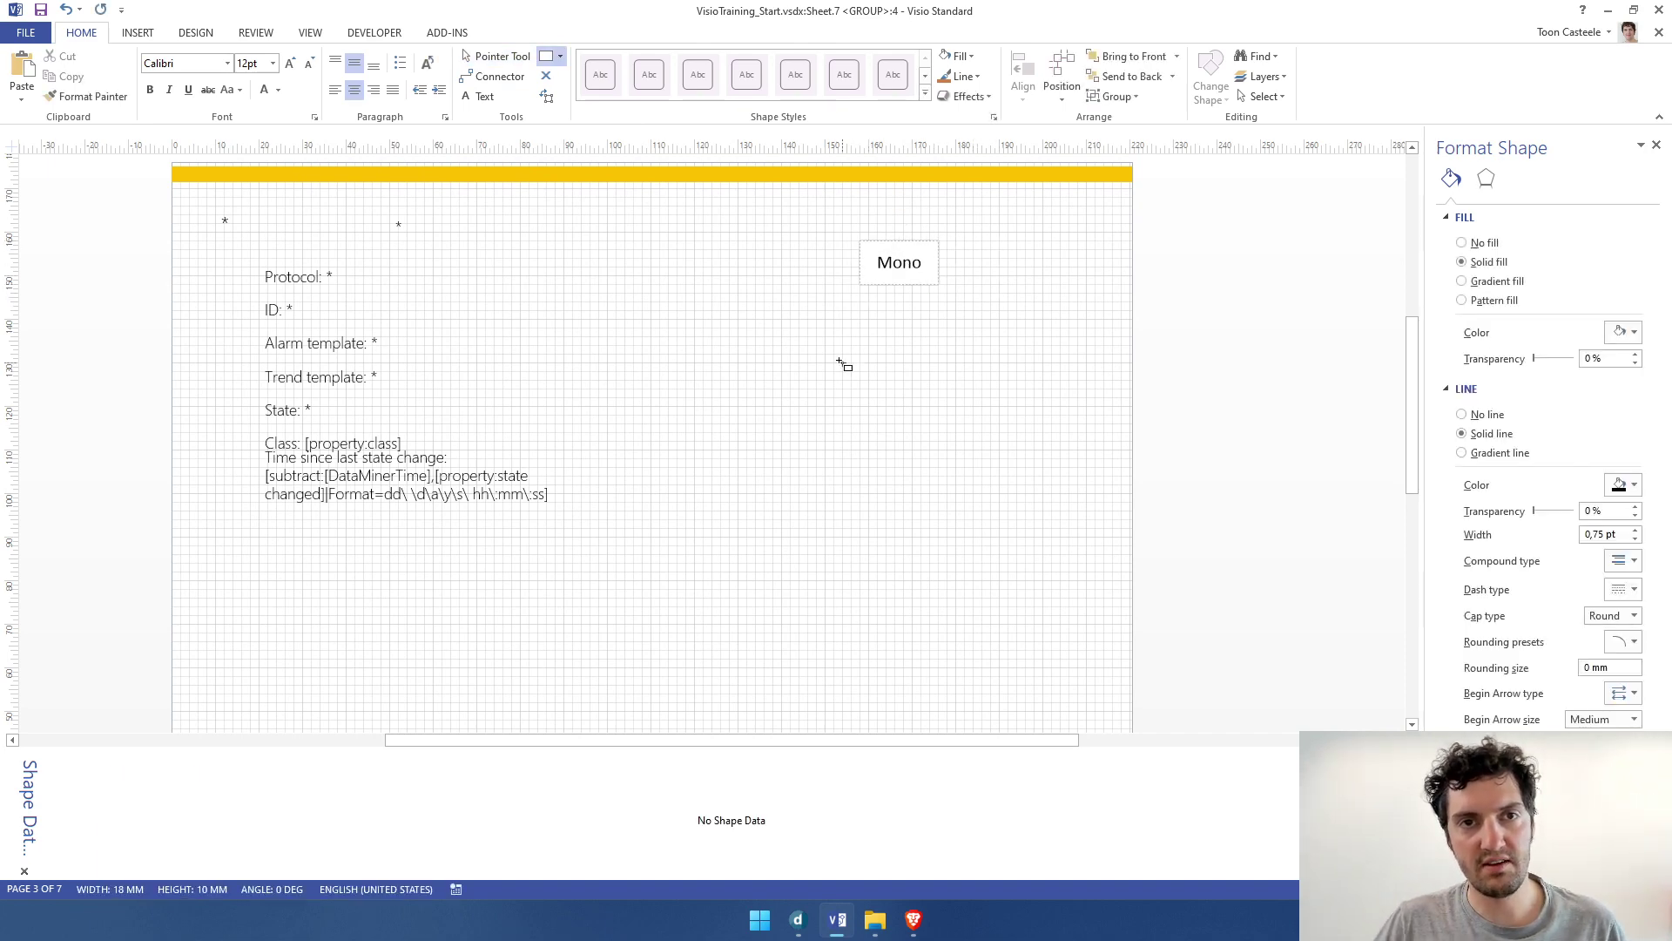
pyautogui.click(497, 56)
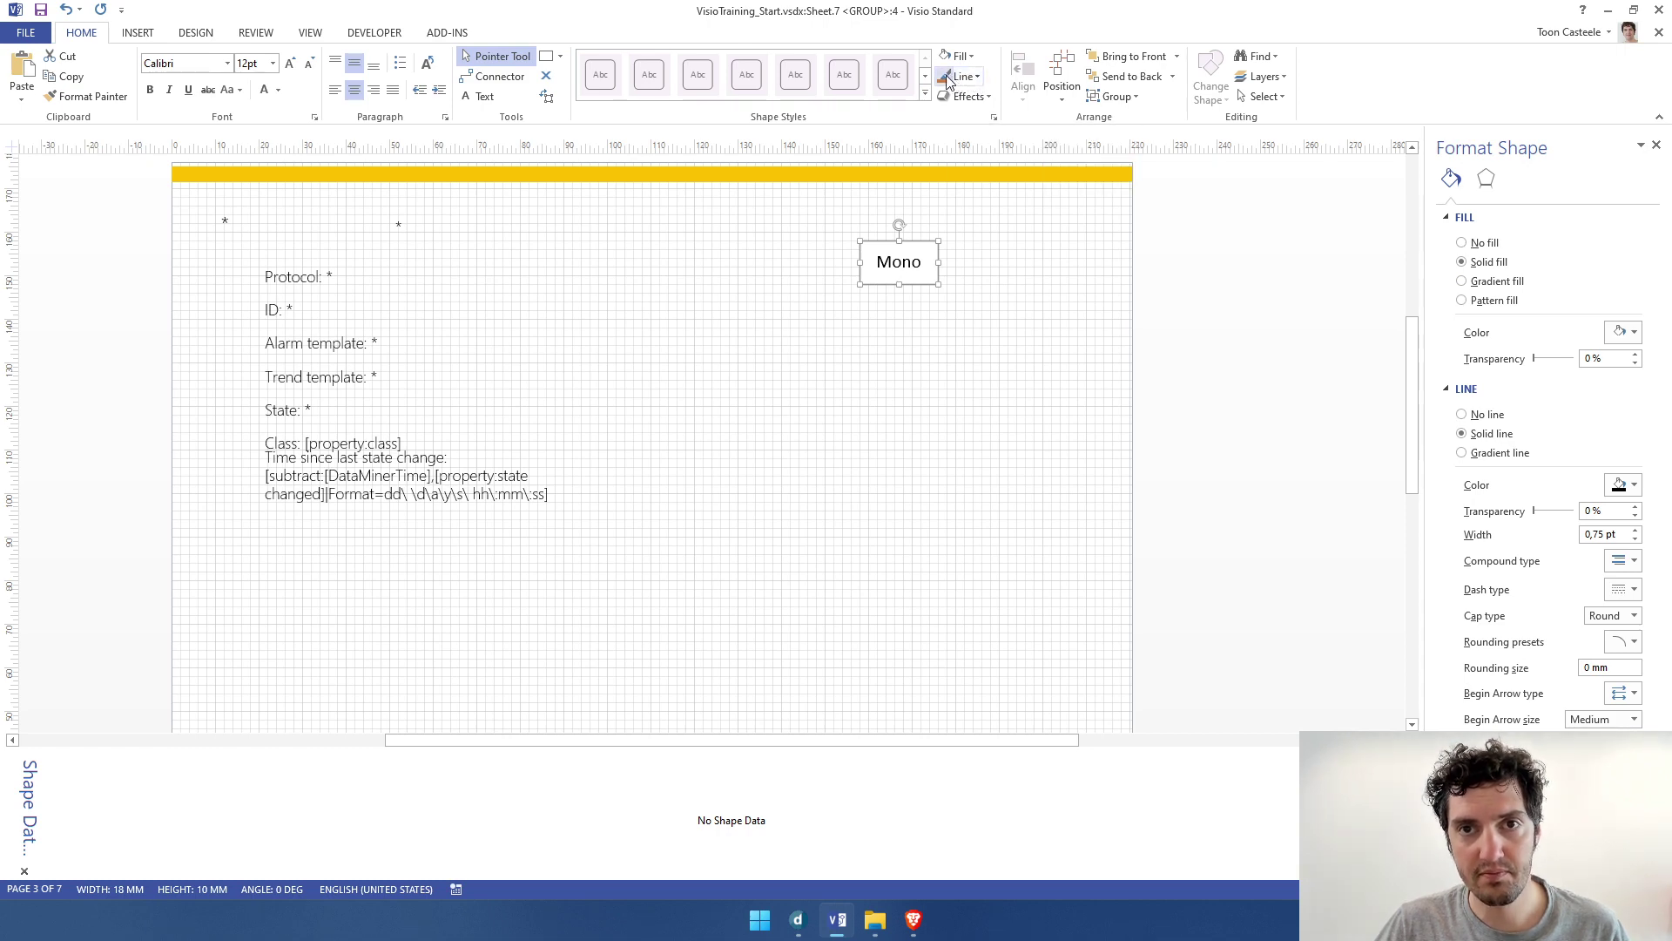
# Fill the Mono rectangle with dark blue and format its label in white Segoe UI Light
pyautogui.click(973, 54)
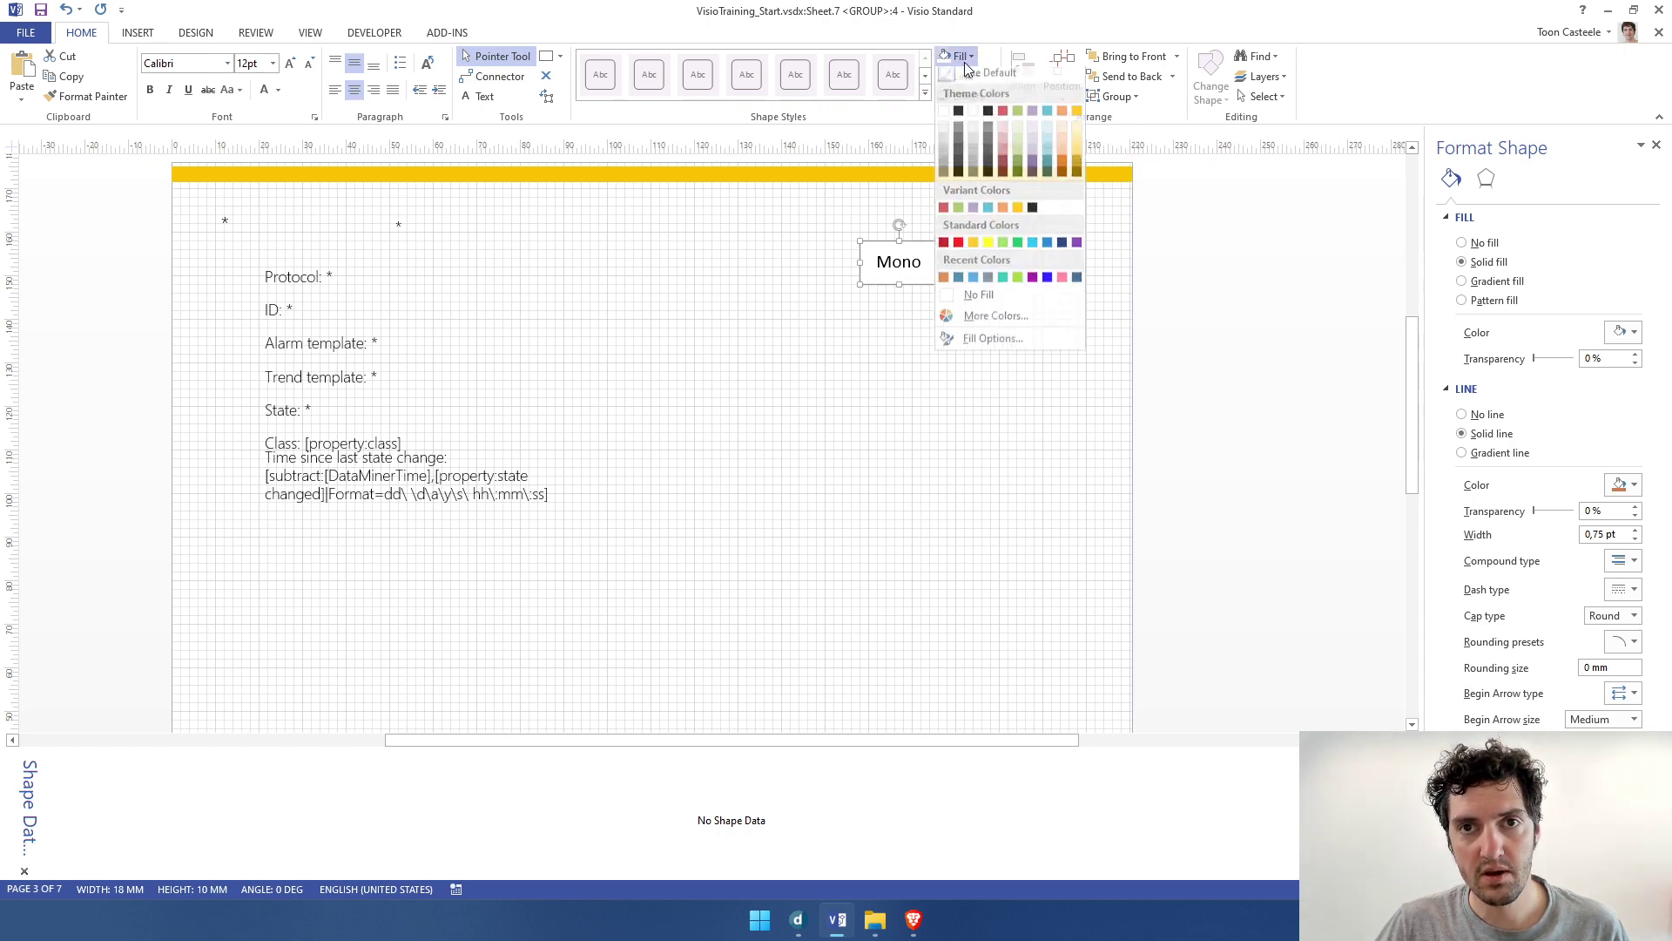
pyautogui.click(962, 288)
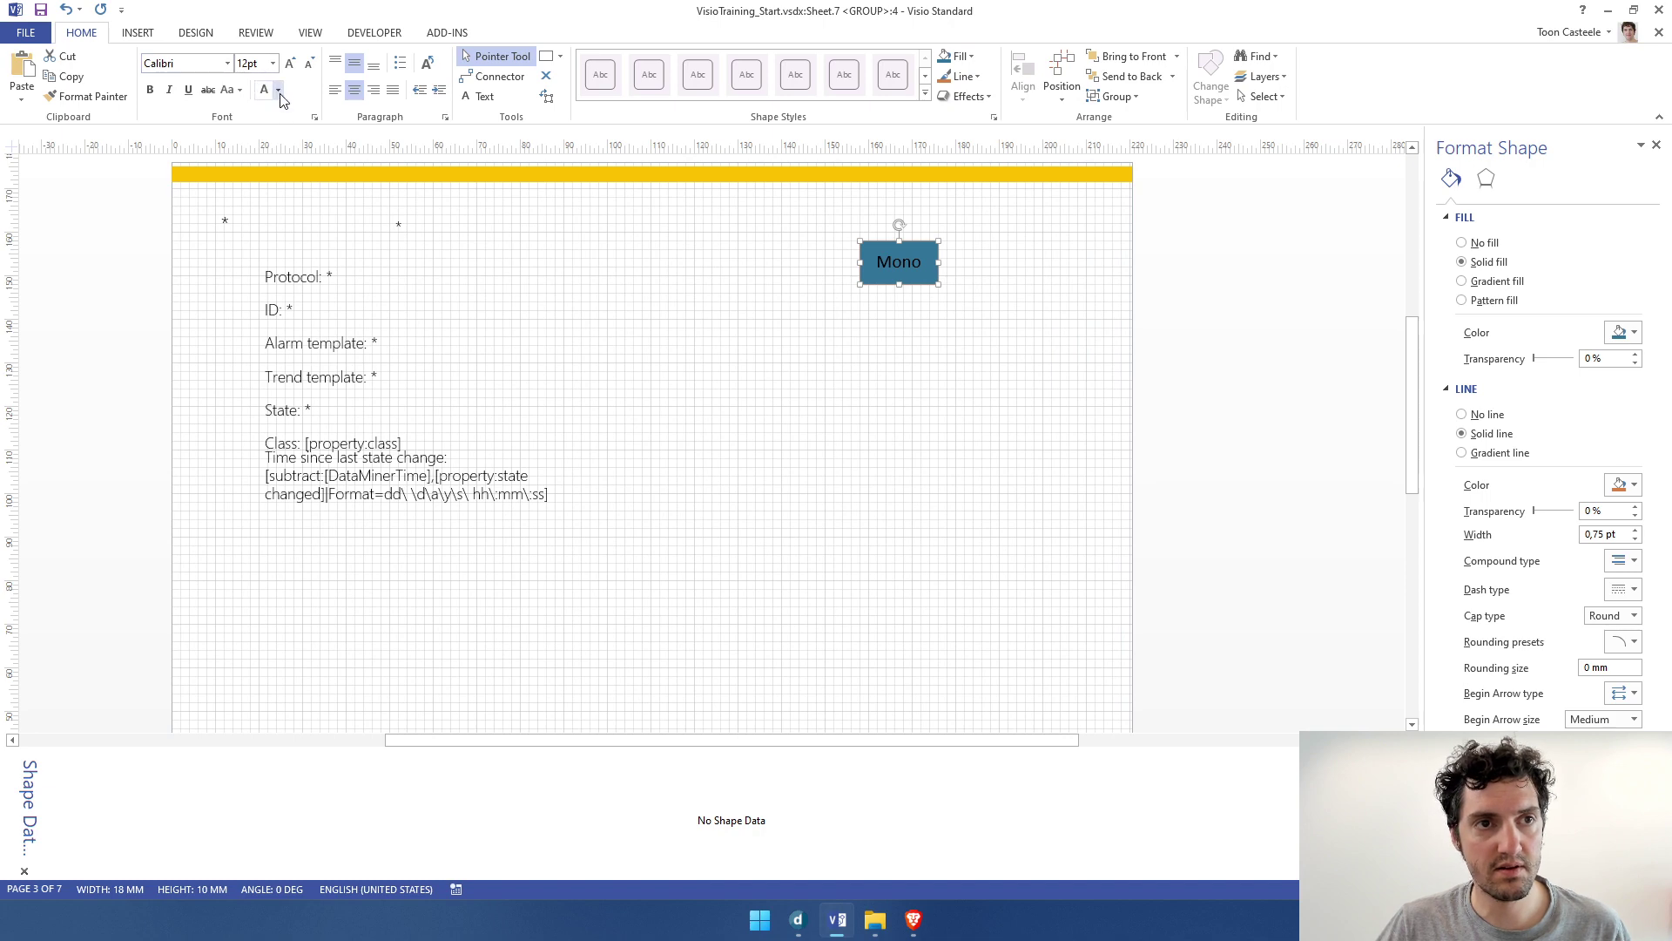
pyautogui.click(196, 62)
pyautogui.write('Segoe UI Light')
pyautogui.press('Return')
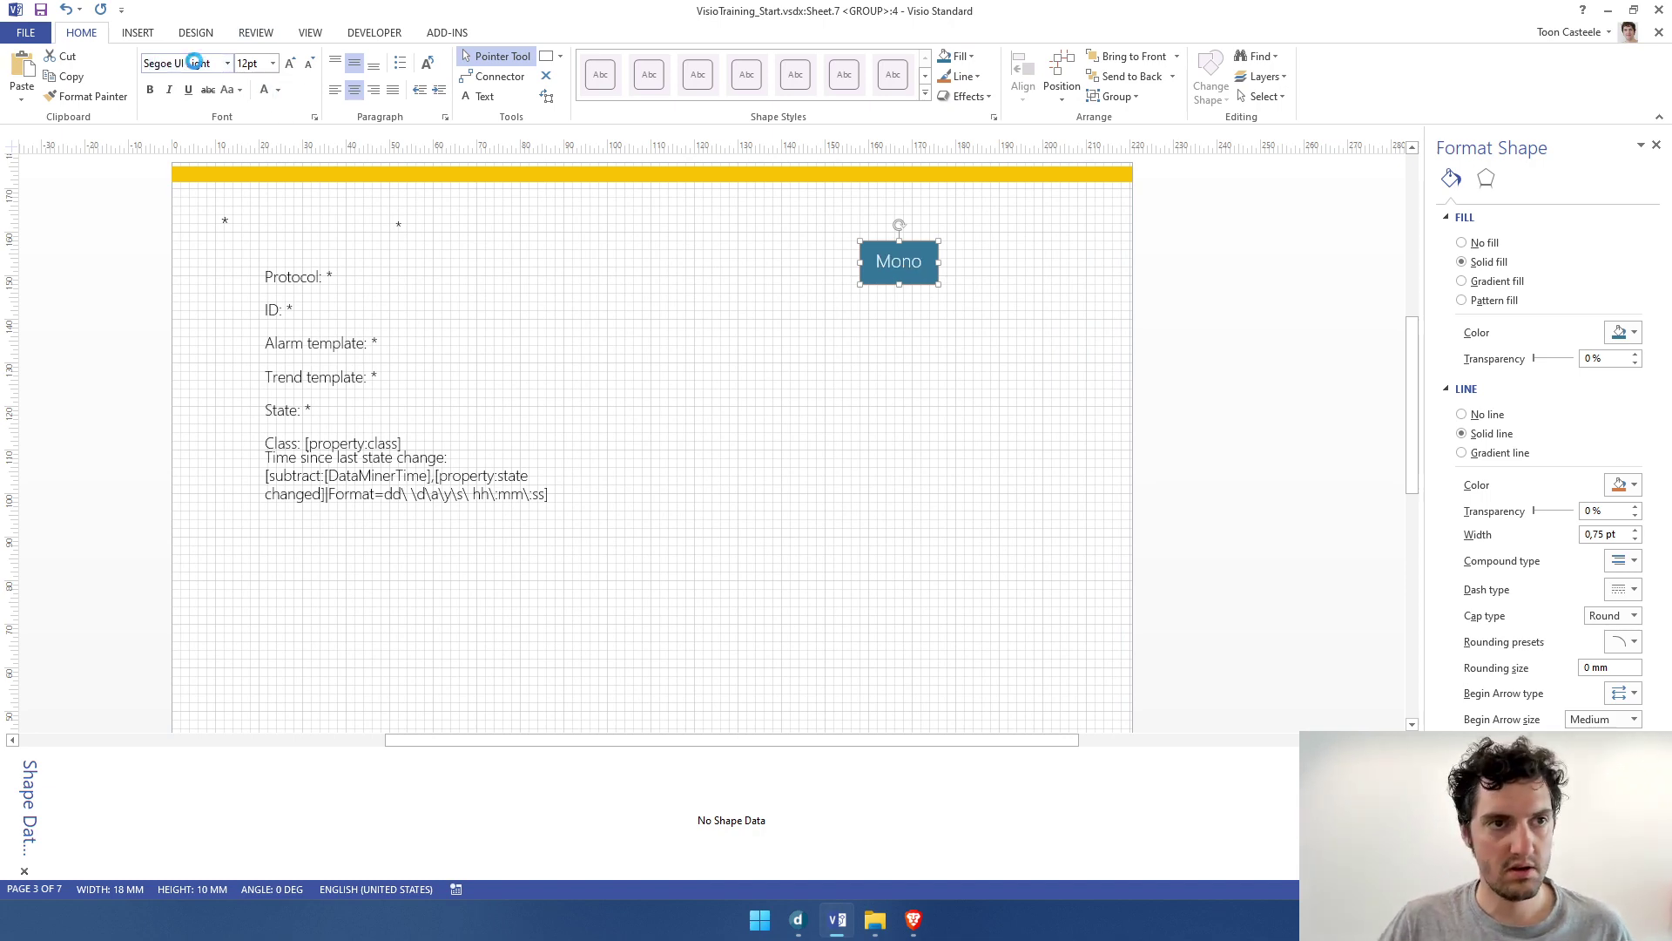
pyautogui.click(1003, 347)
pyautogui.click(884, 252)
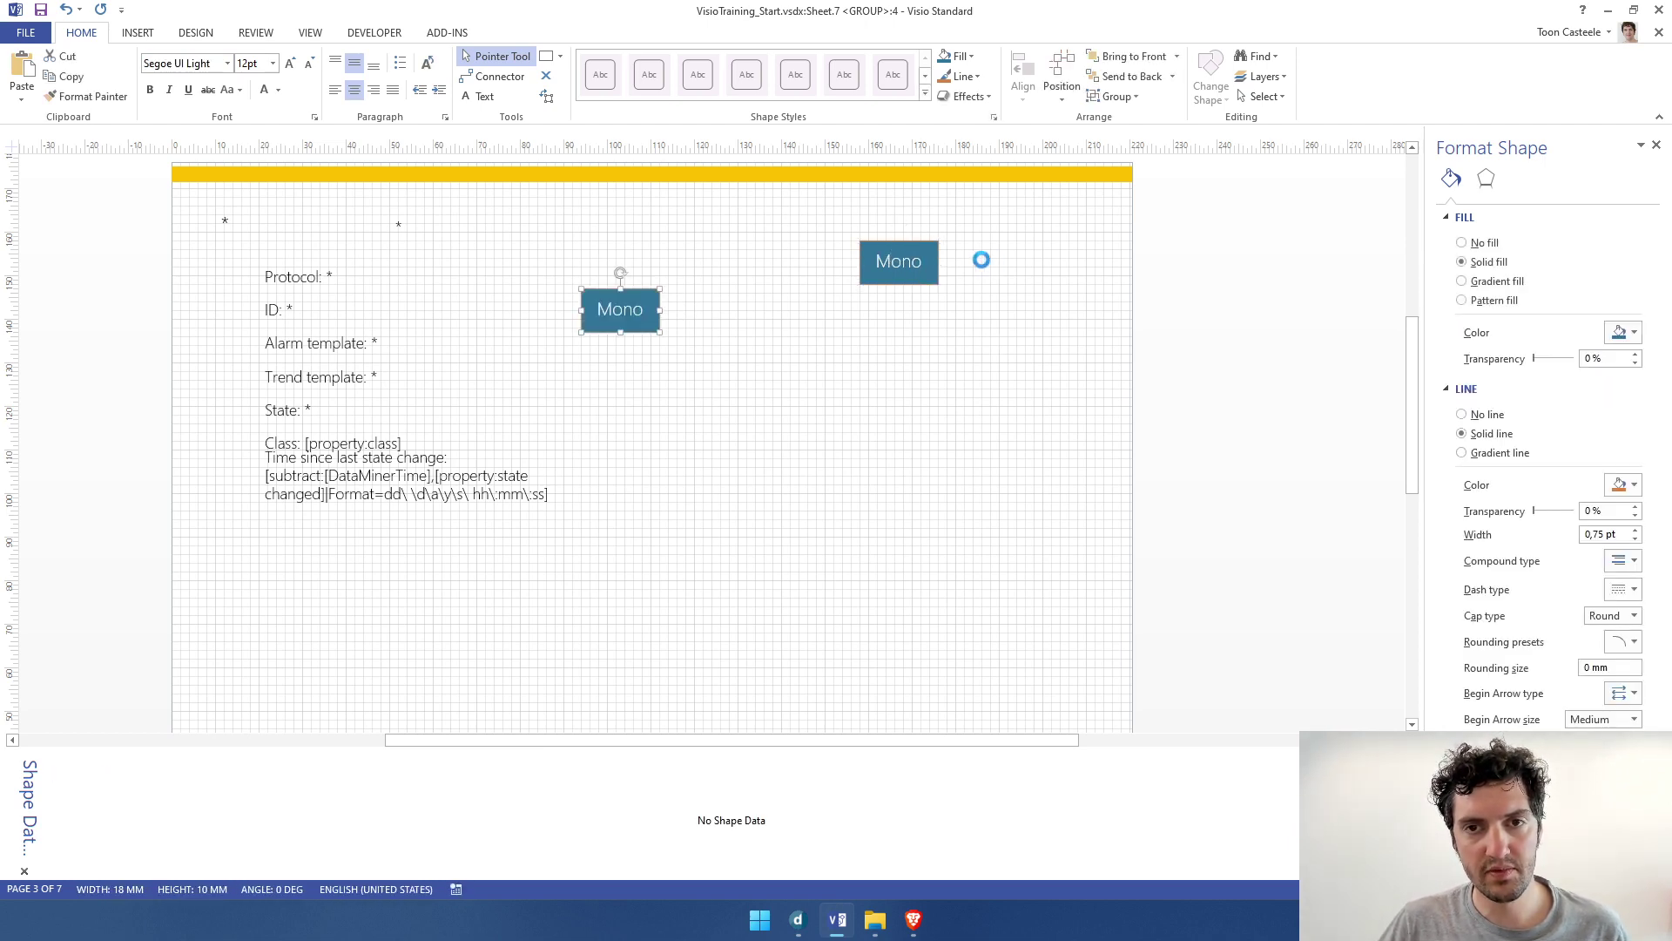
pyautogui.click(750, 294)
# Move the Mono rectangle slightly up and to the left
pyautogui.click(921, 263)
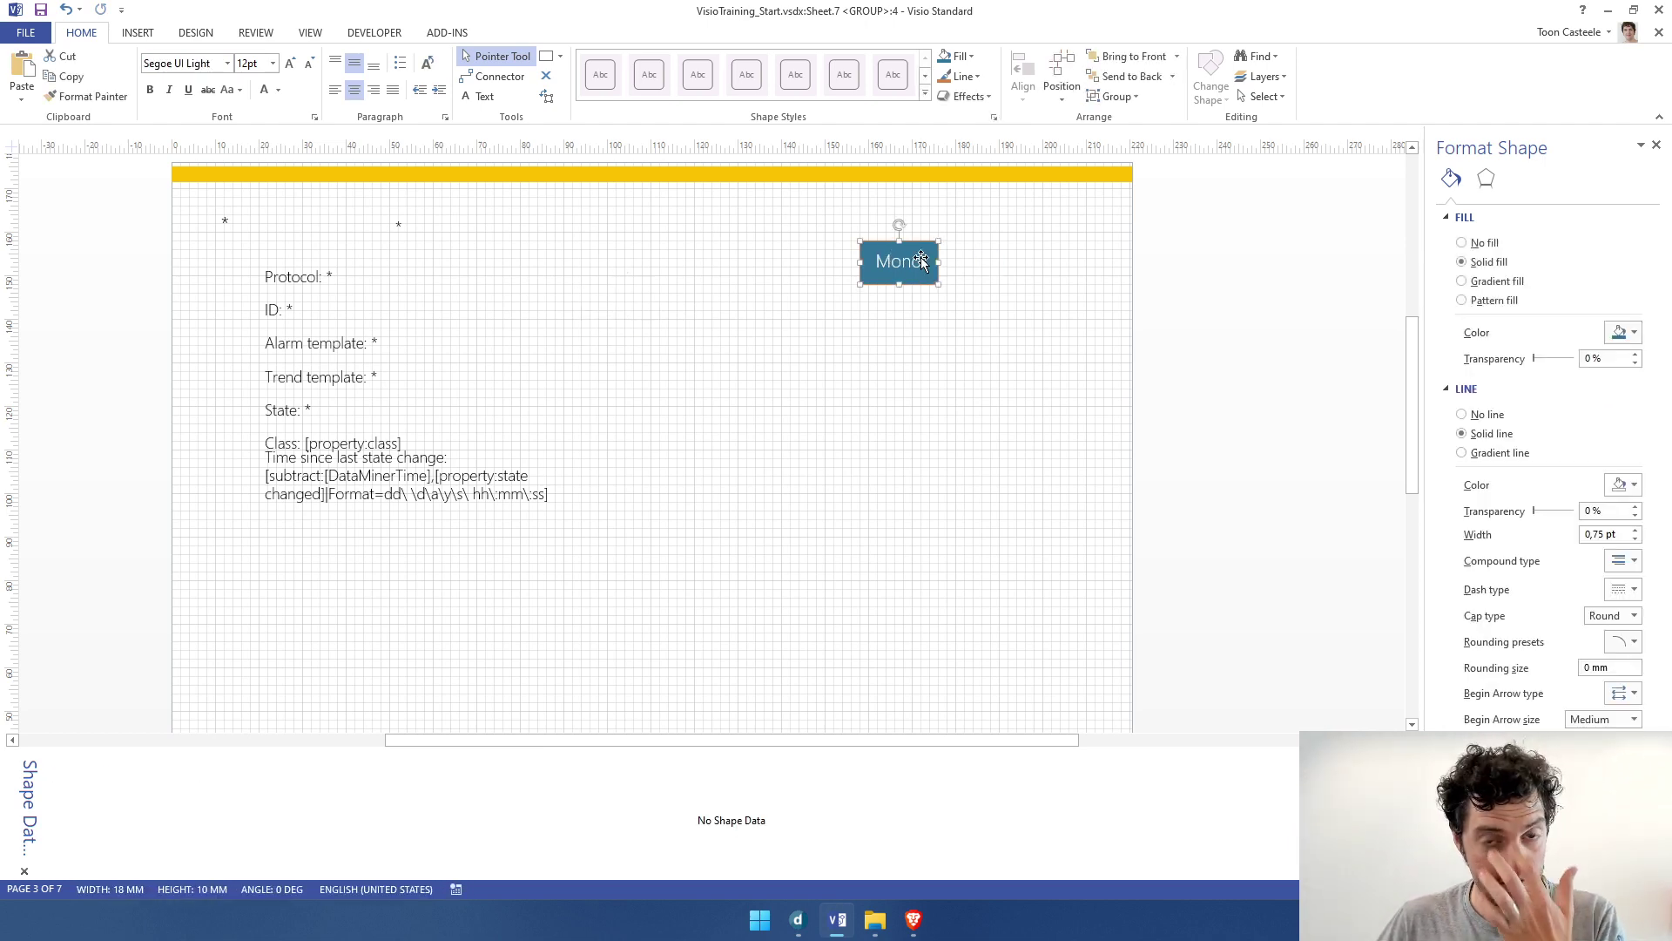
pyautogui.moveTo(894, 265); pyautogui.dragTo(879, 252)
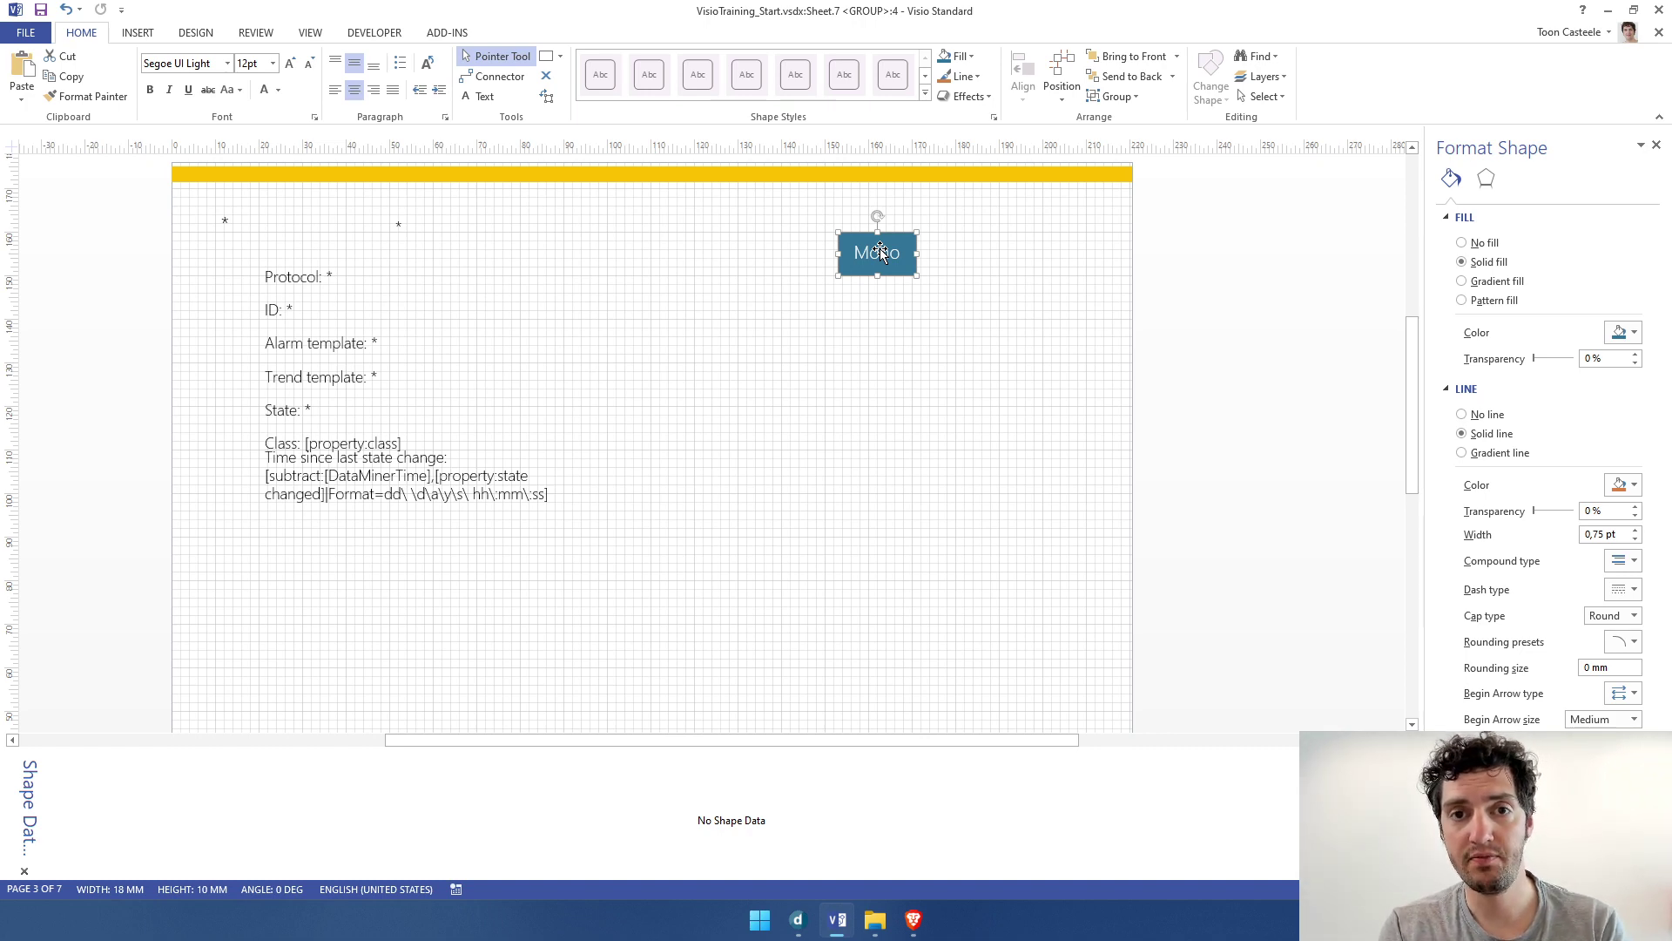
pyautogui.click(879, 252)
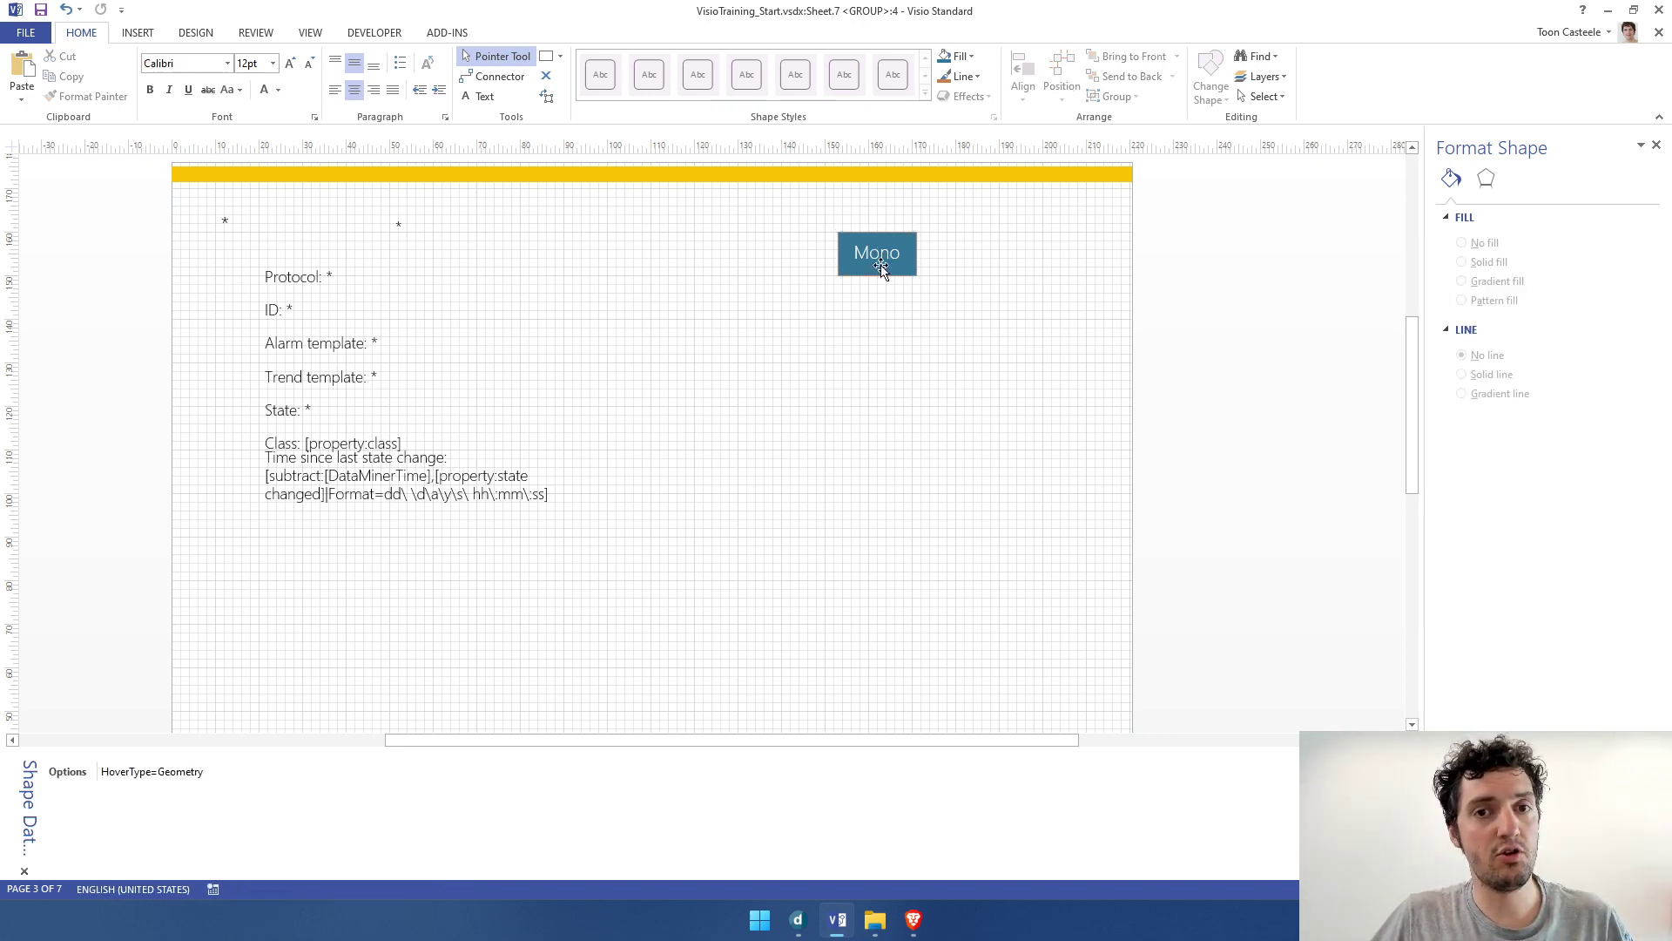
pyautogui.click(540, 813)
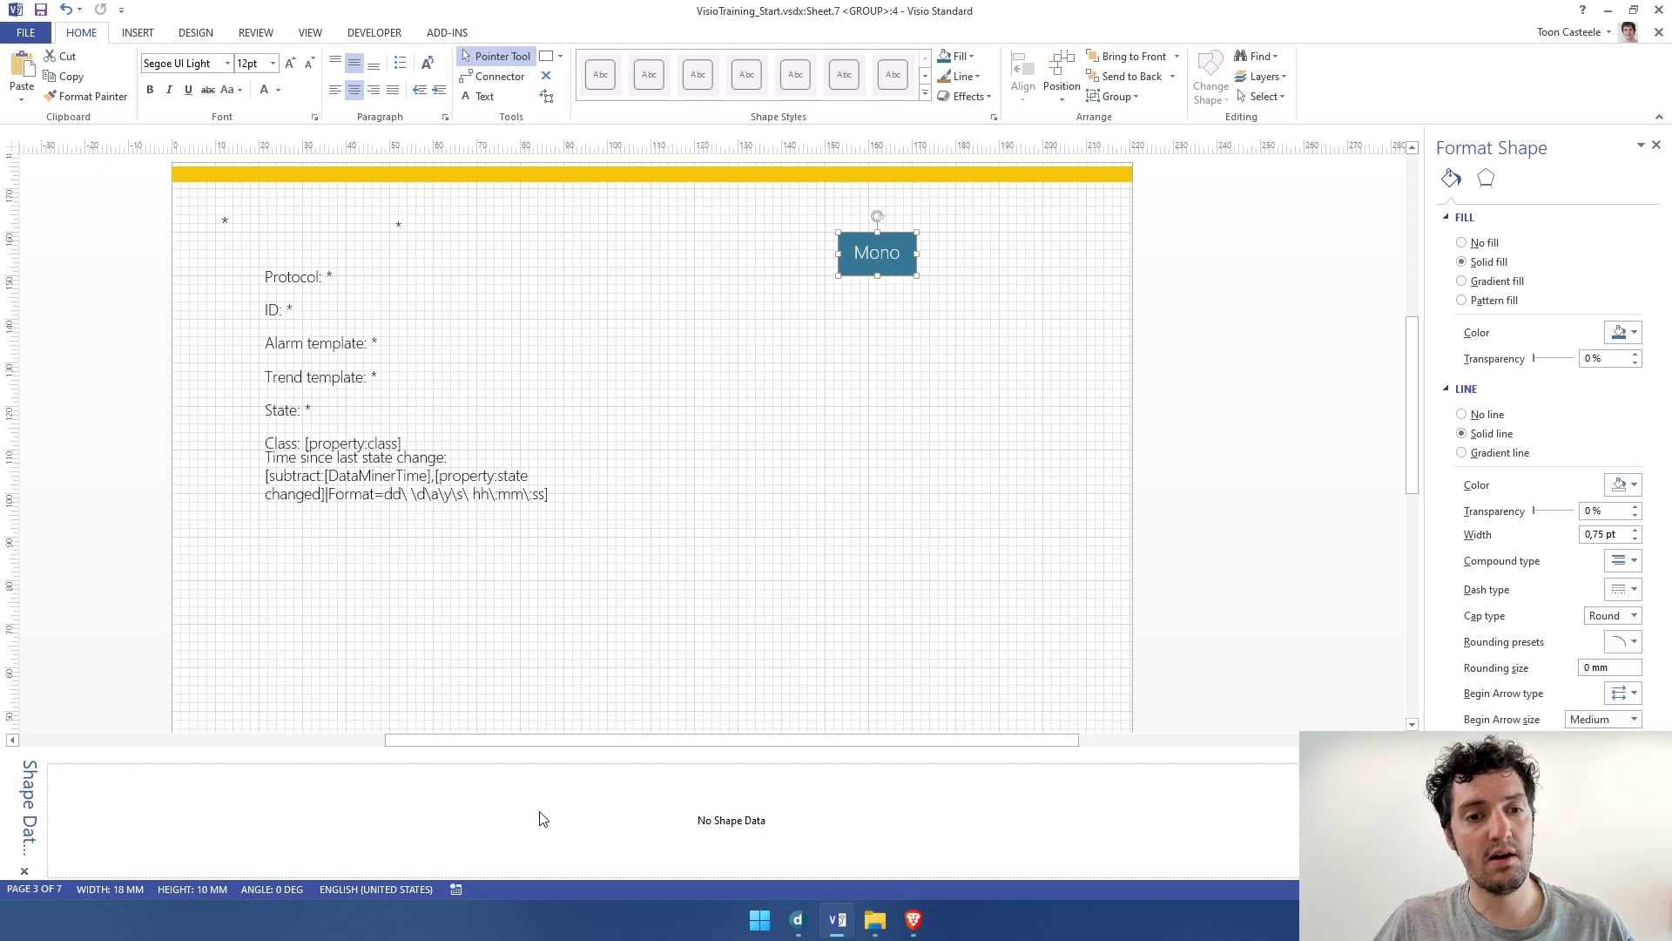
pyautogui.rightClick(410, 803)
pyautogui.click(458, 750)
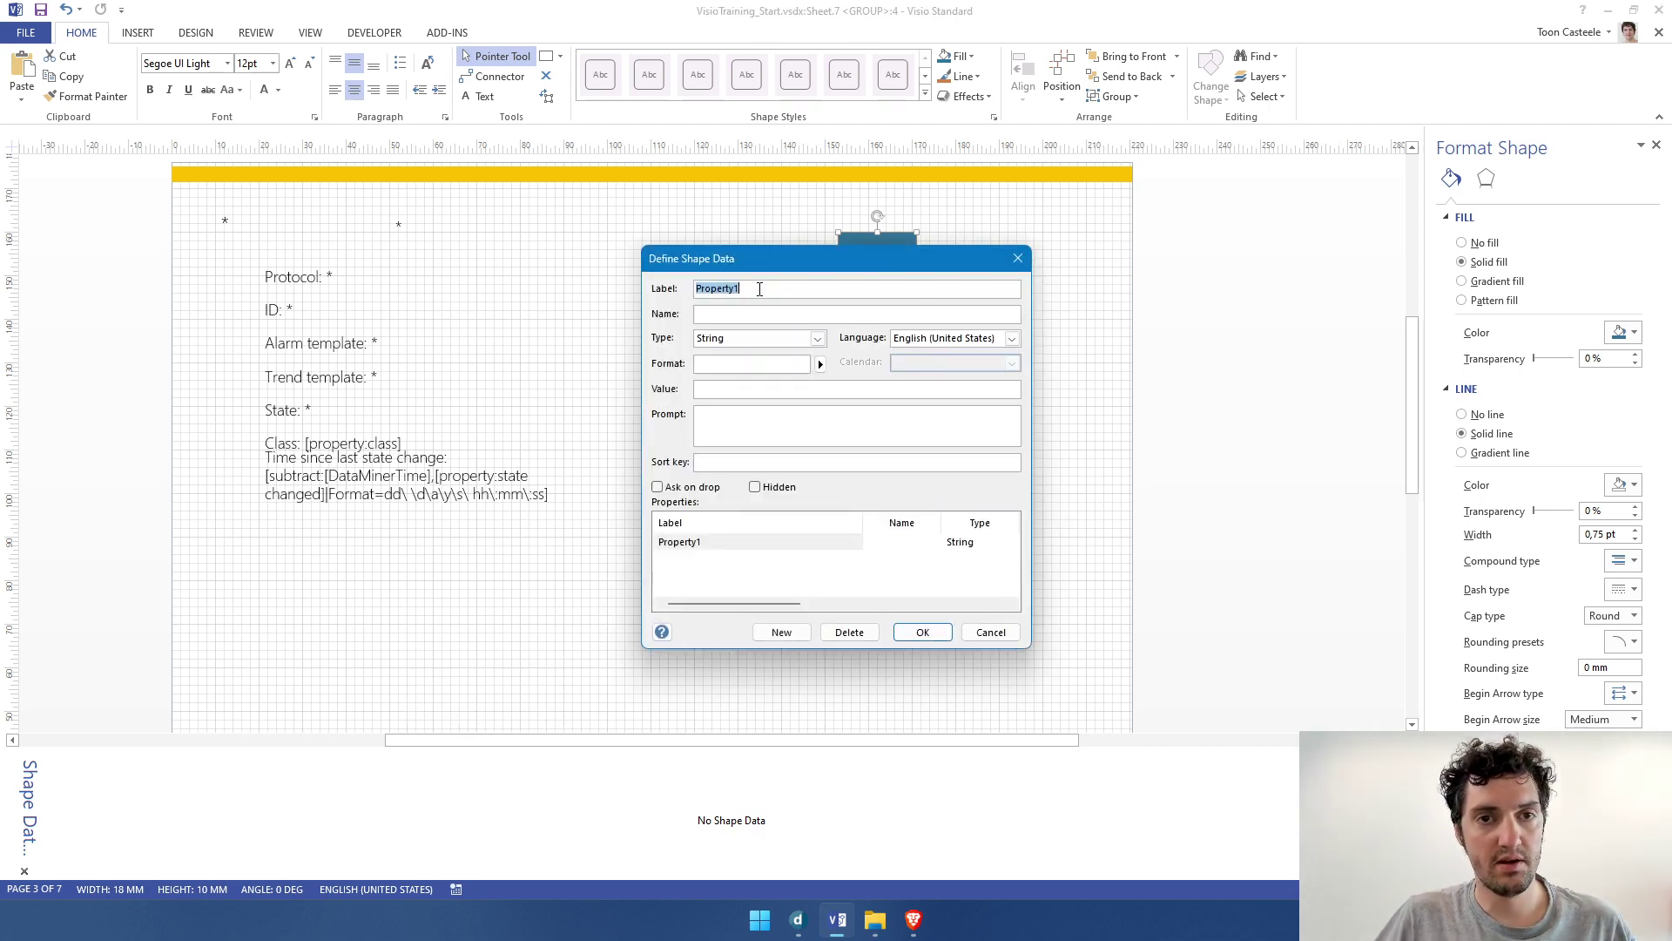
pyautogui.write('Link')
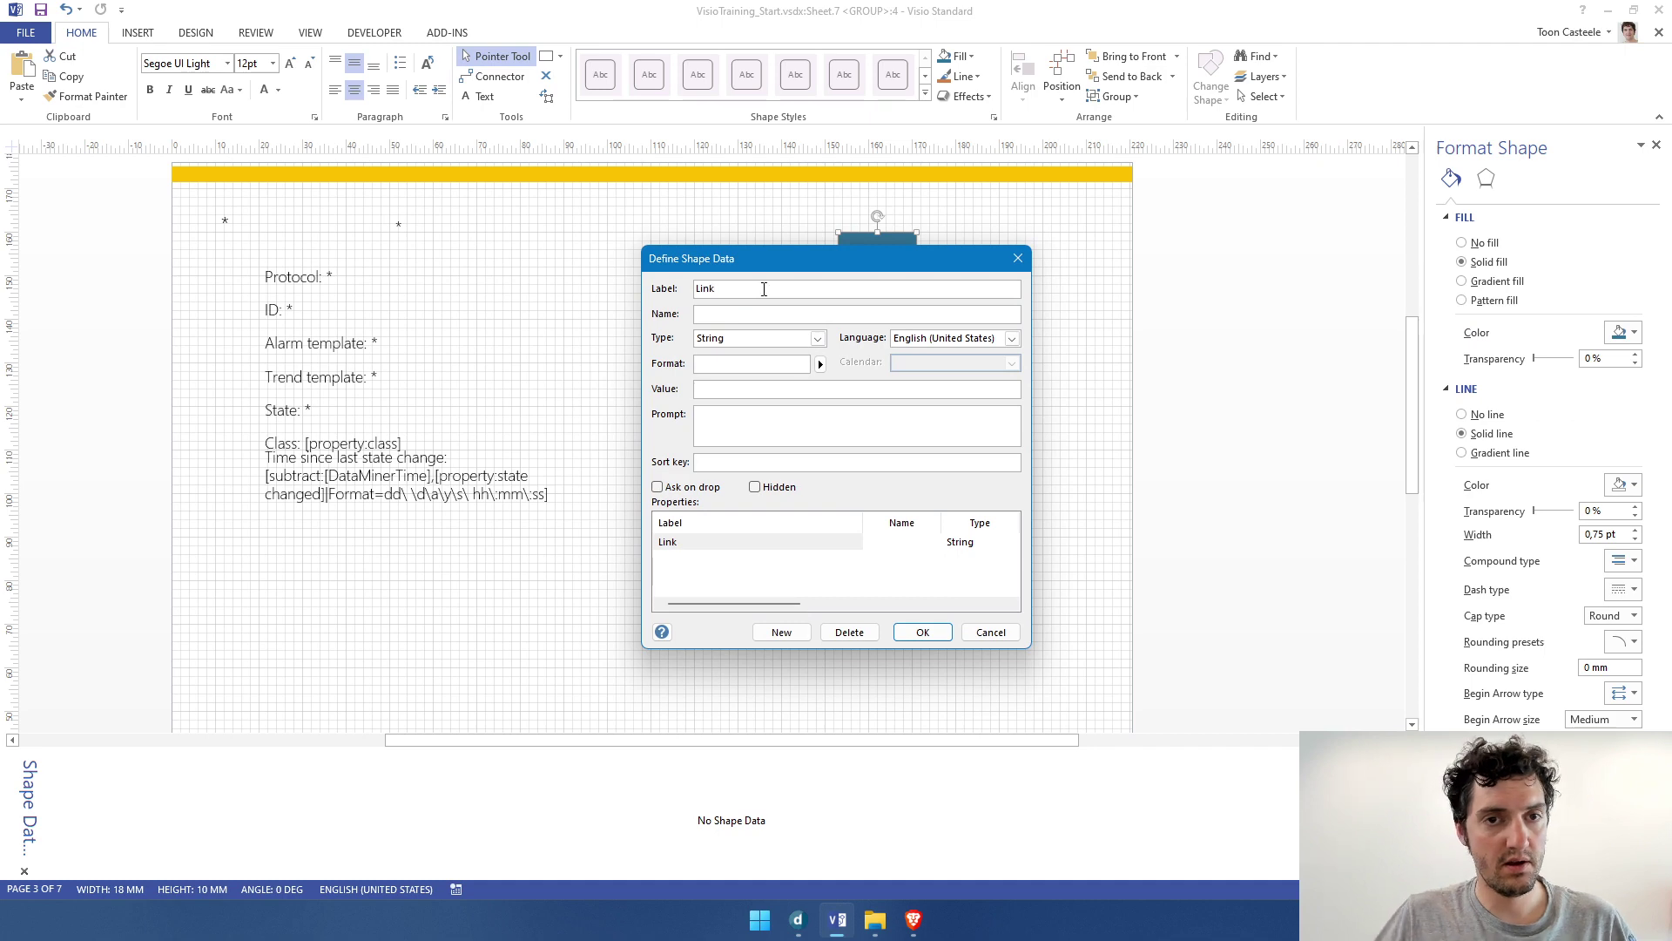
pyautogui.click(736, 389)
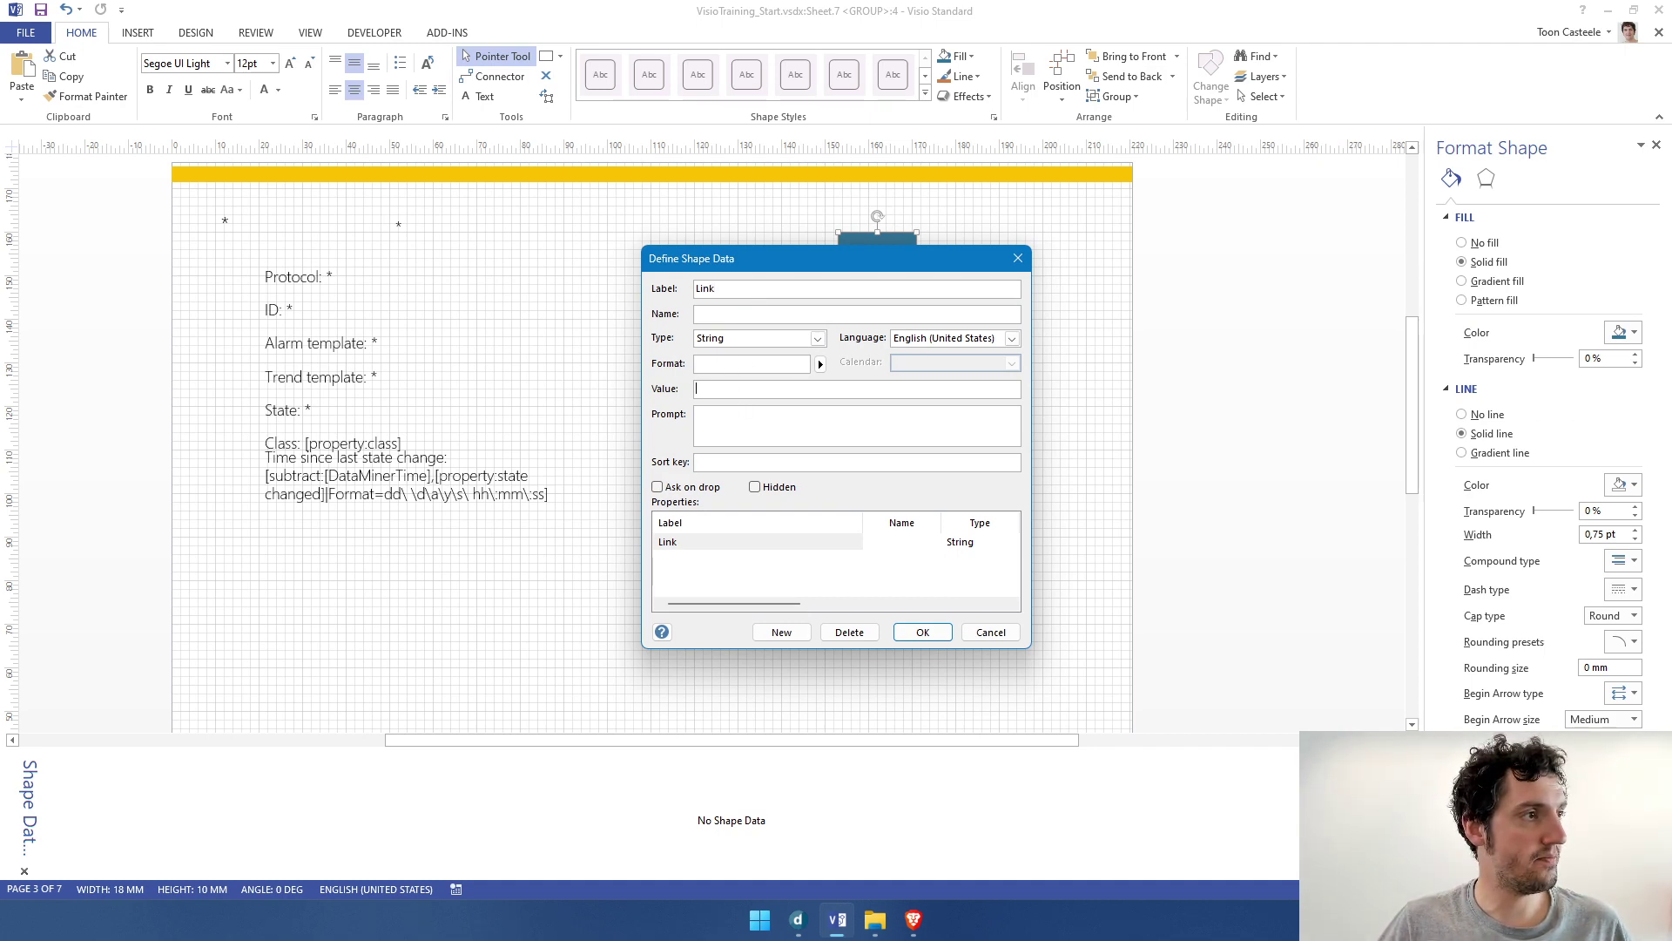
pyautogui.click(758, 389)
pyautogui.write('https://www.youtube.com/watch?v=-XTB3bCYMK0')
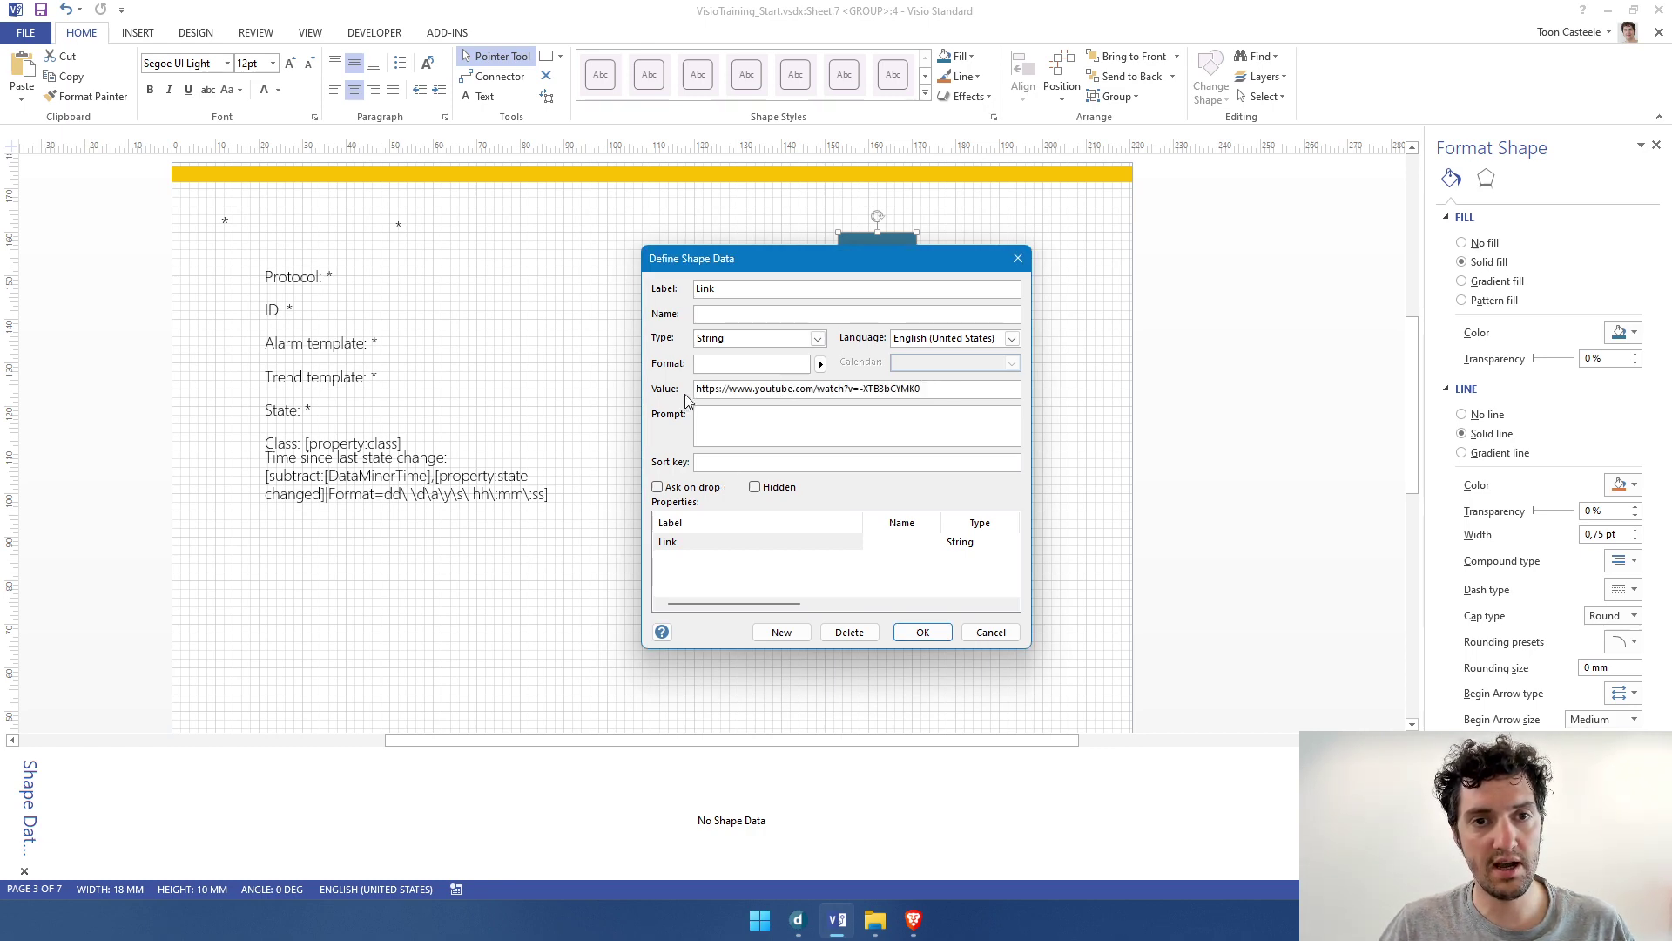
# Add a second shape data property labelled Options with the value NoAlarmColorFill
pyautogui.click(783, 634)
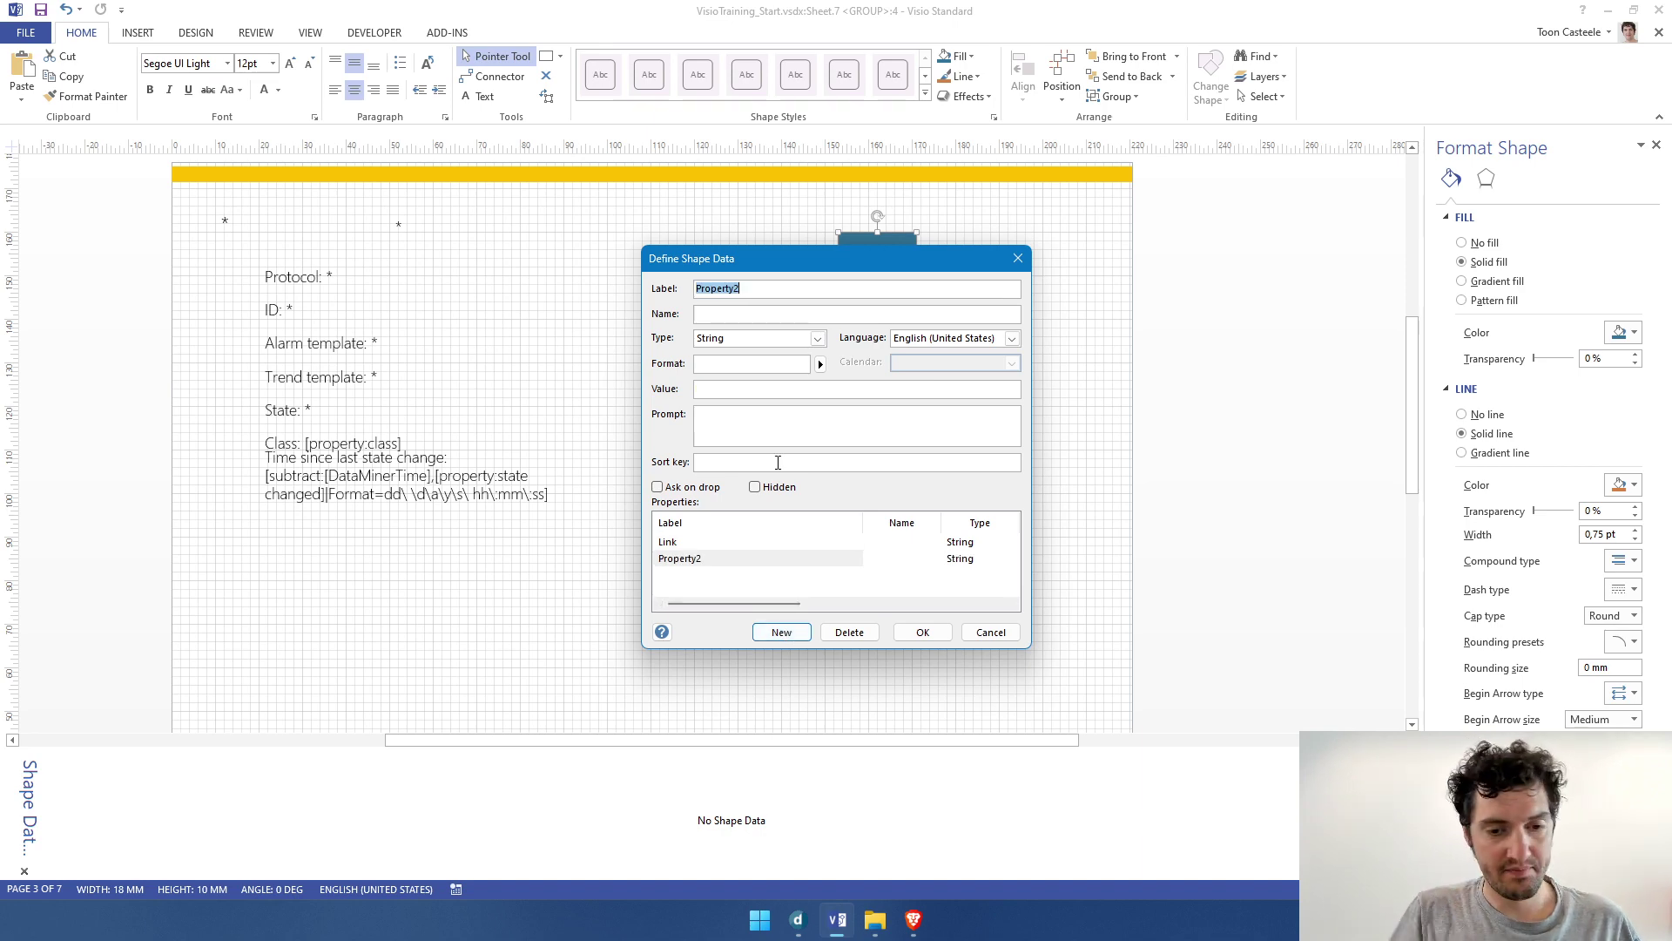
pyautogui.write('Option')
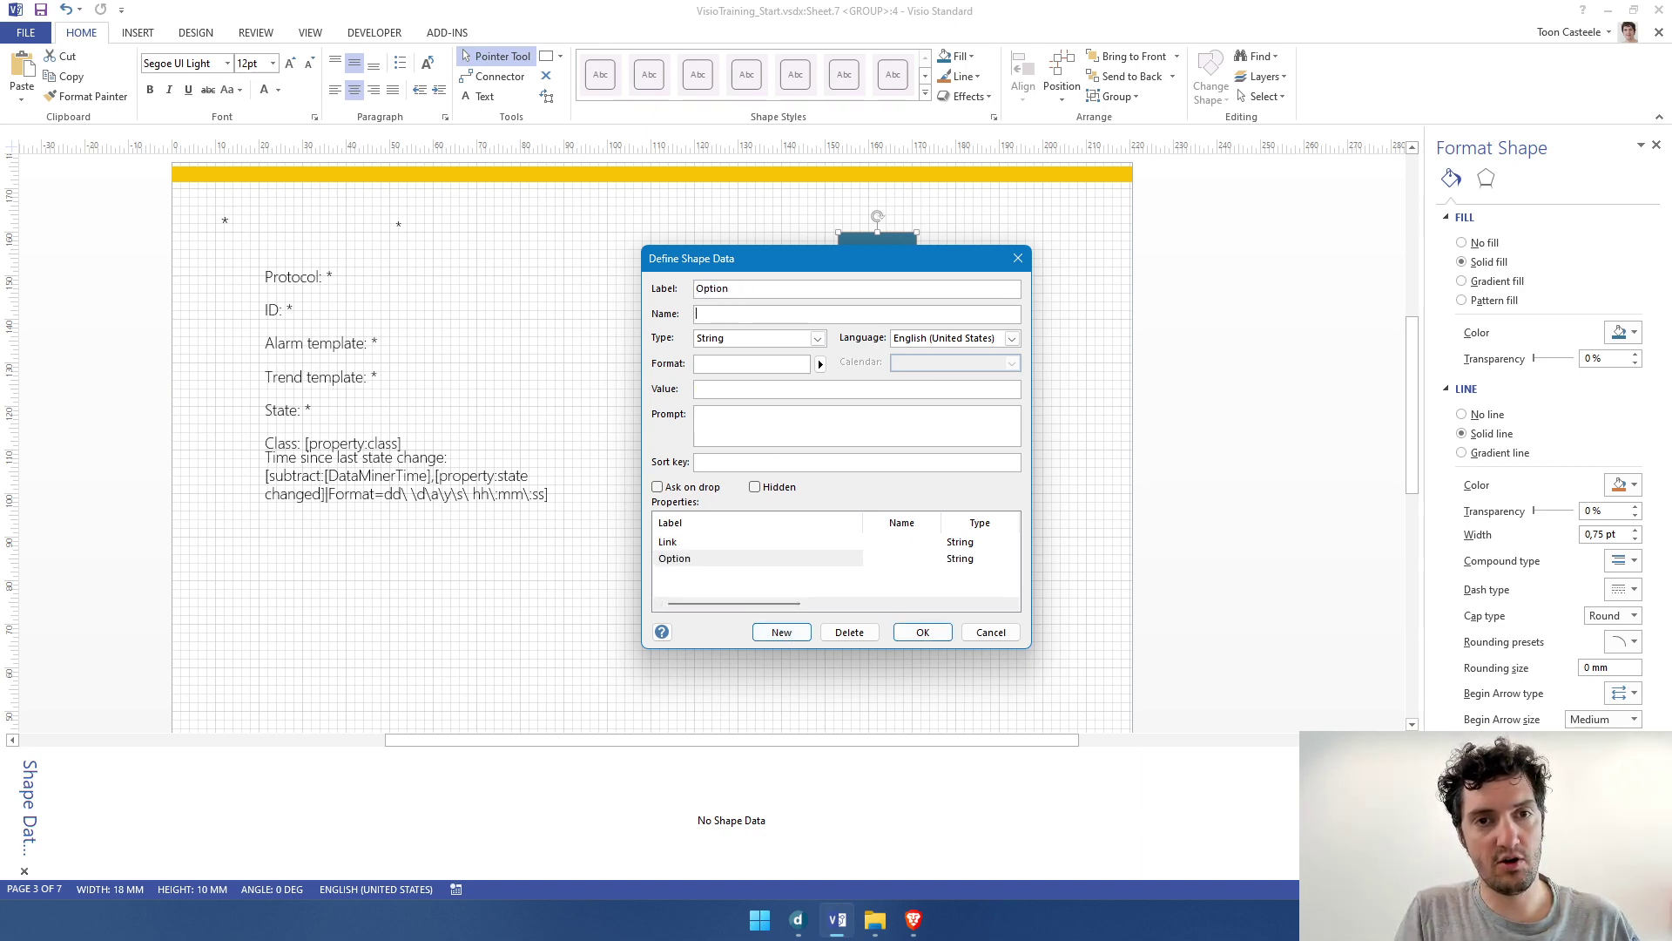
pyautogui.press('Tab')
pyautogui.press('Tab')
pyautogui.press('Tab')
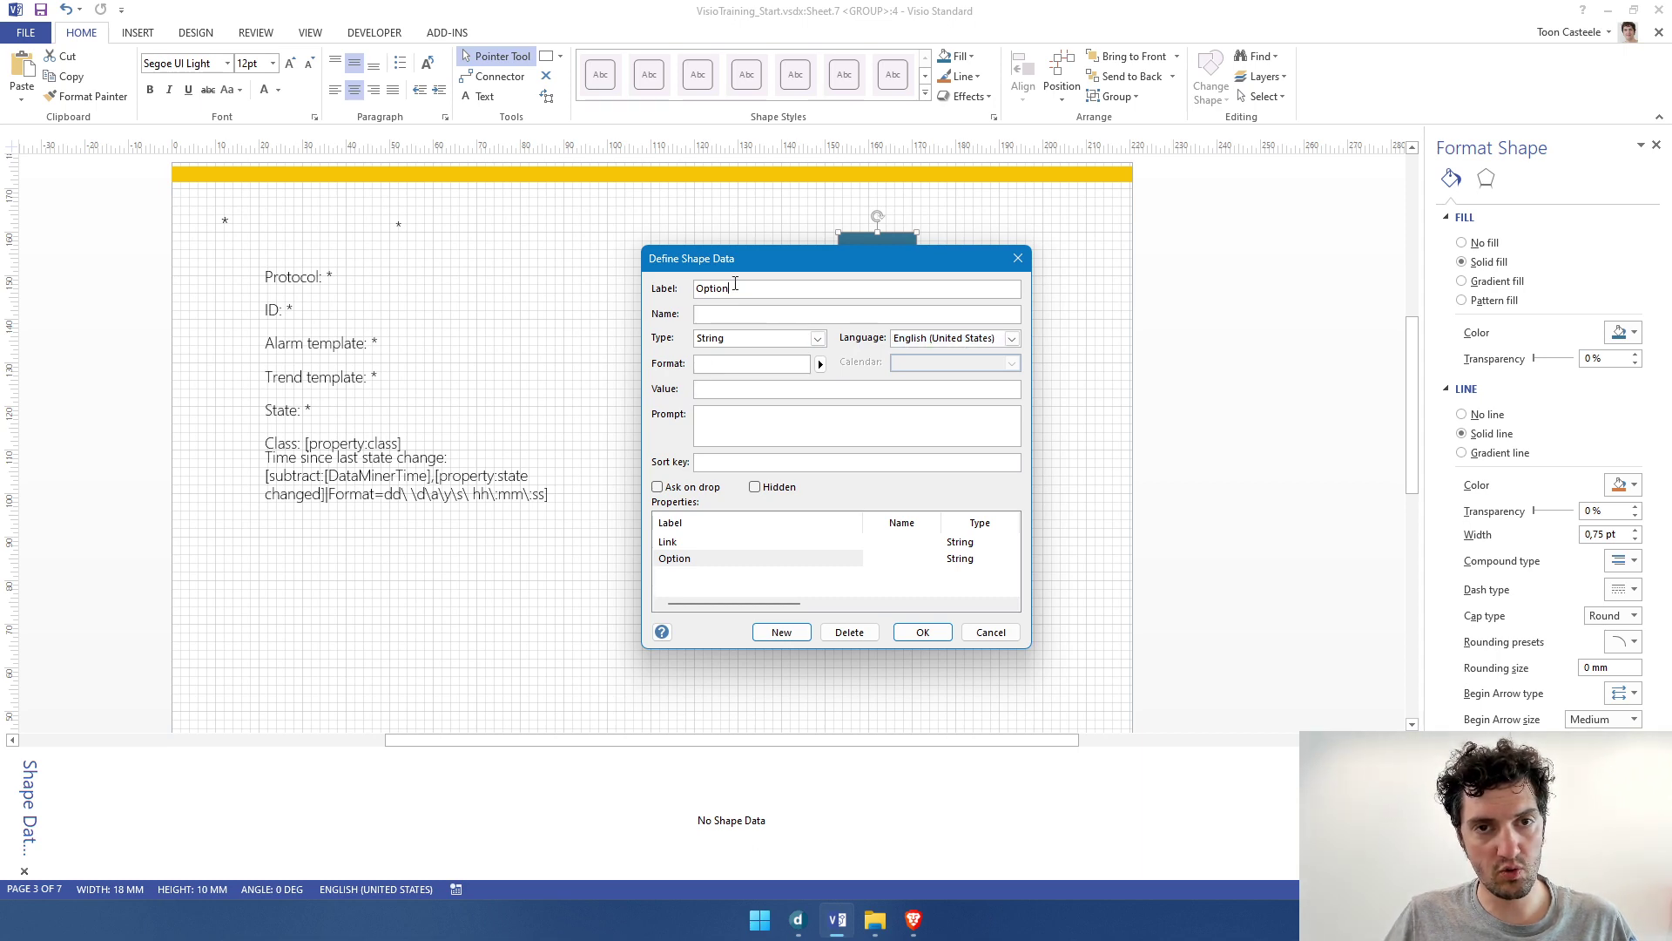
pyautogui.click(749, 289)
pyautogui.write('s')
pyautogui.click(743, 393)
pyautogui.write('N')
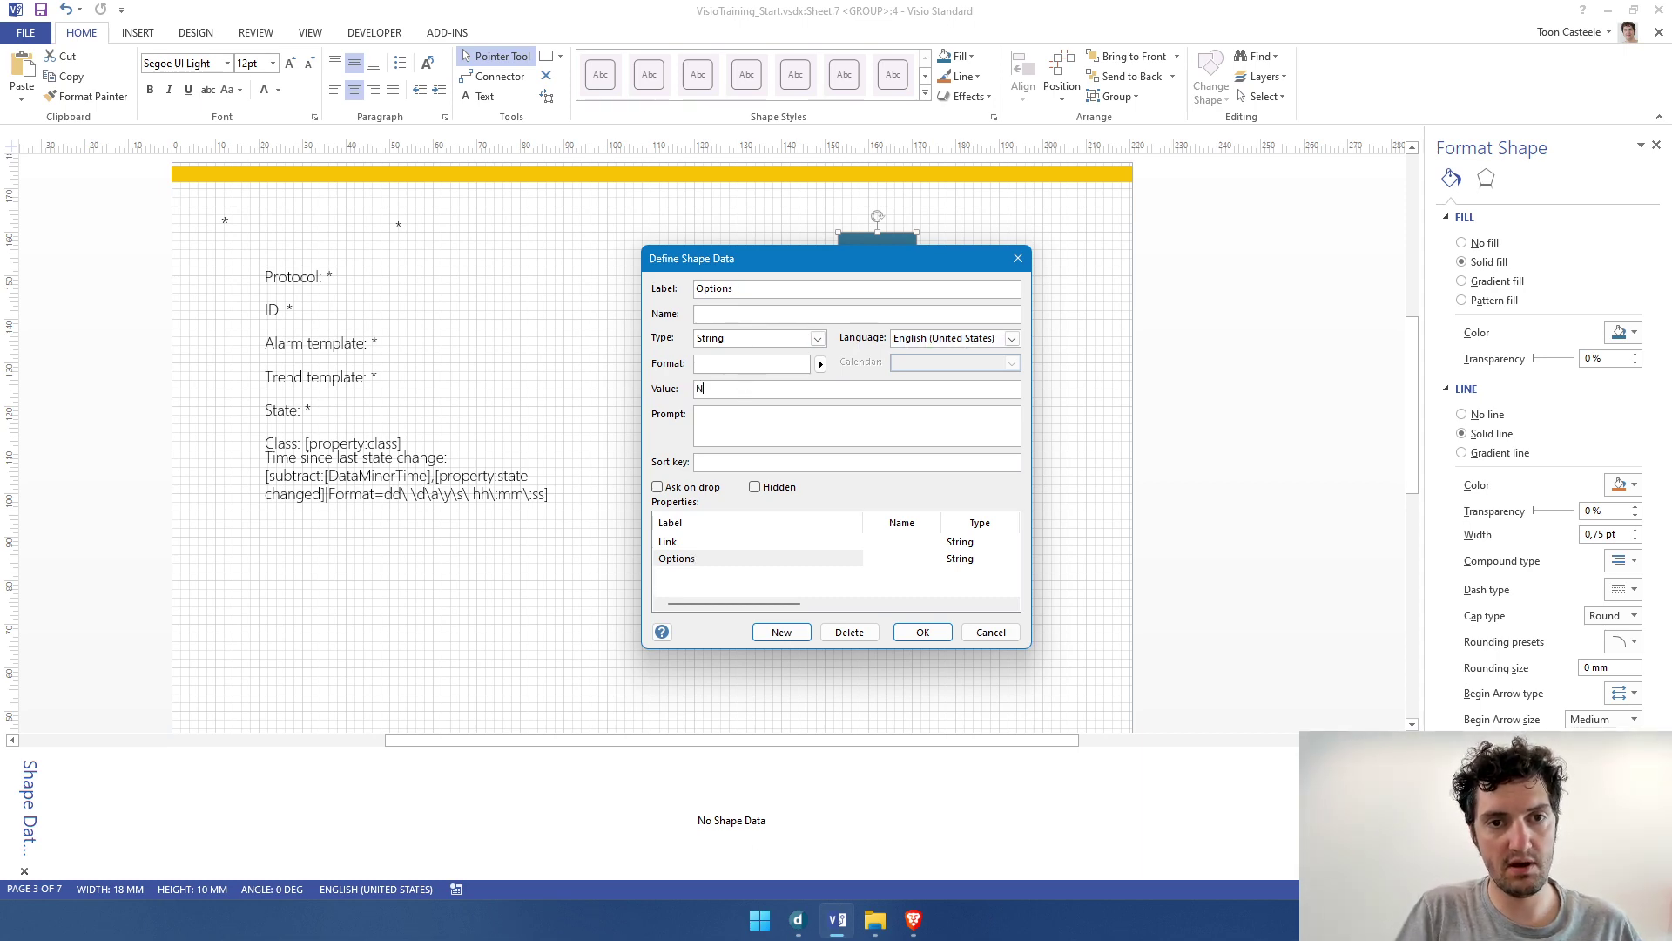
pyautogui.write('oAlarmColorF')
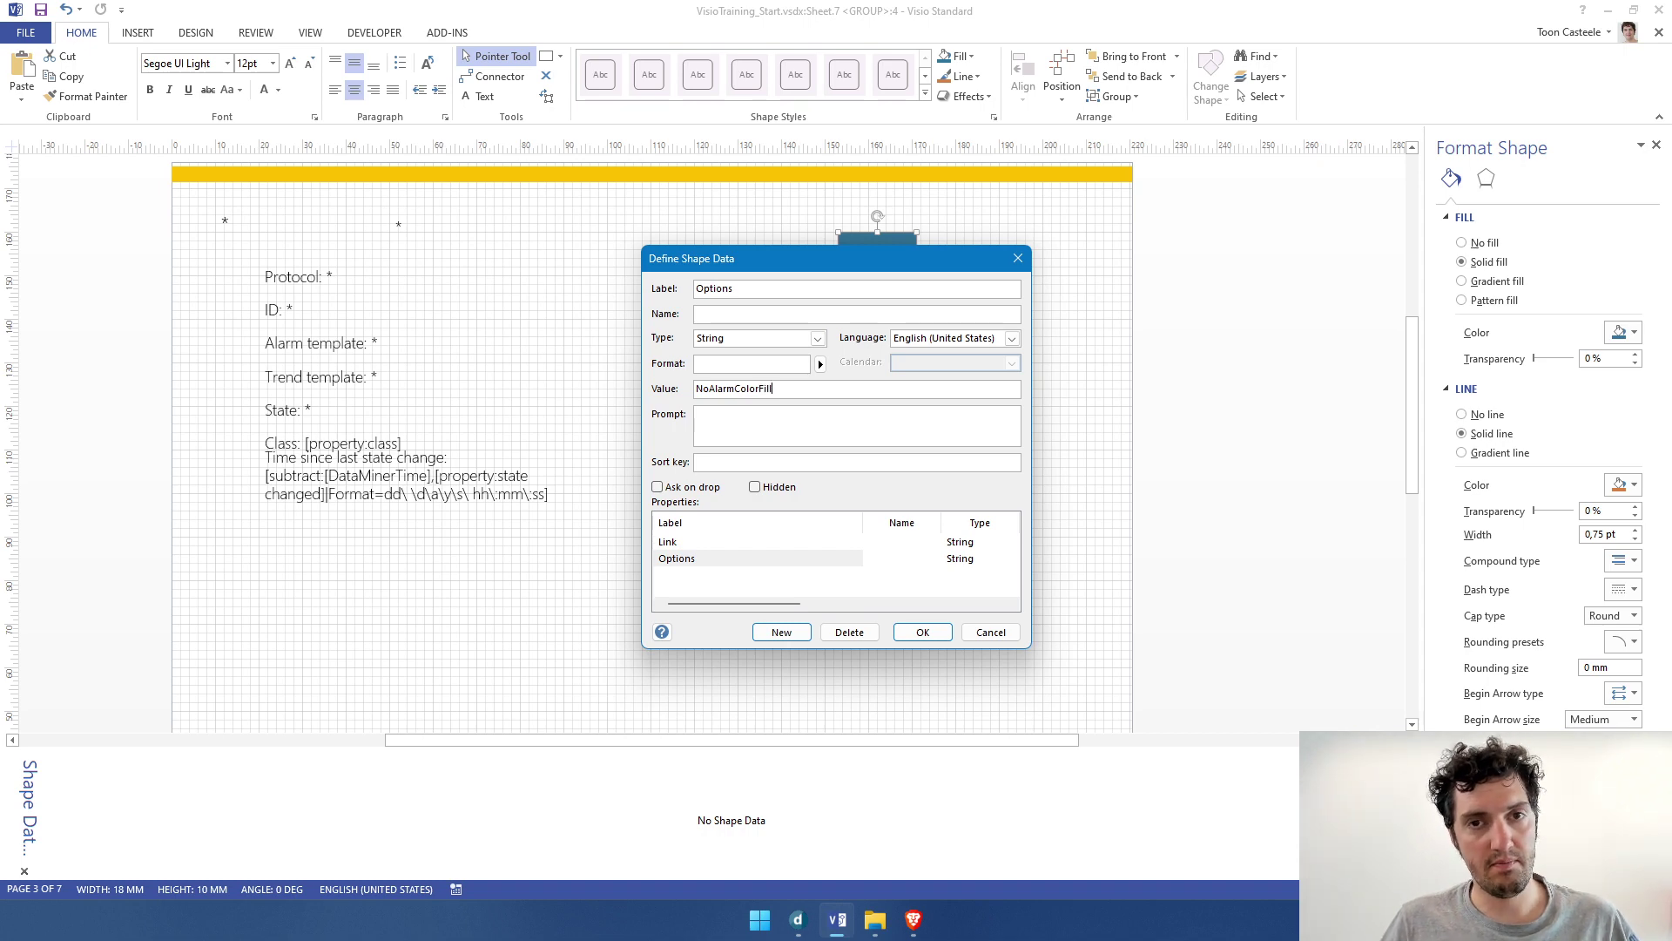
pyautogui.write('ill')
# Add a shape data property labelled Enabled with the value True
pyautogui.click(781, 632)
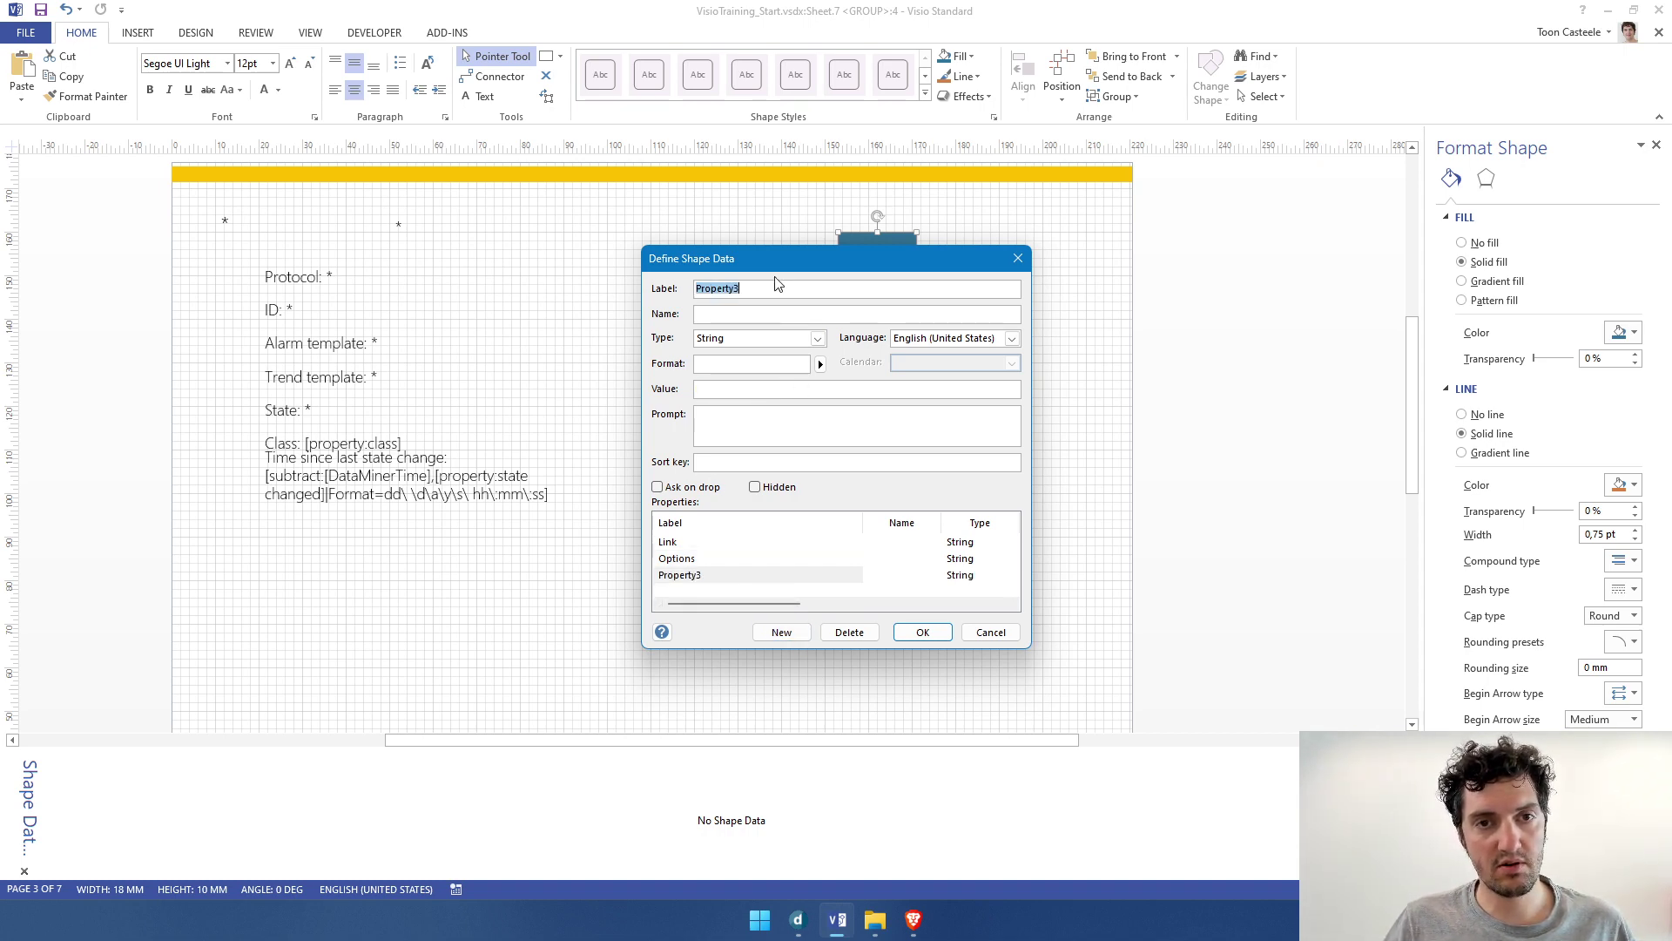
pyautogui.click(754, 288)
pyautogui.doubleClick(754, 288)
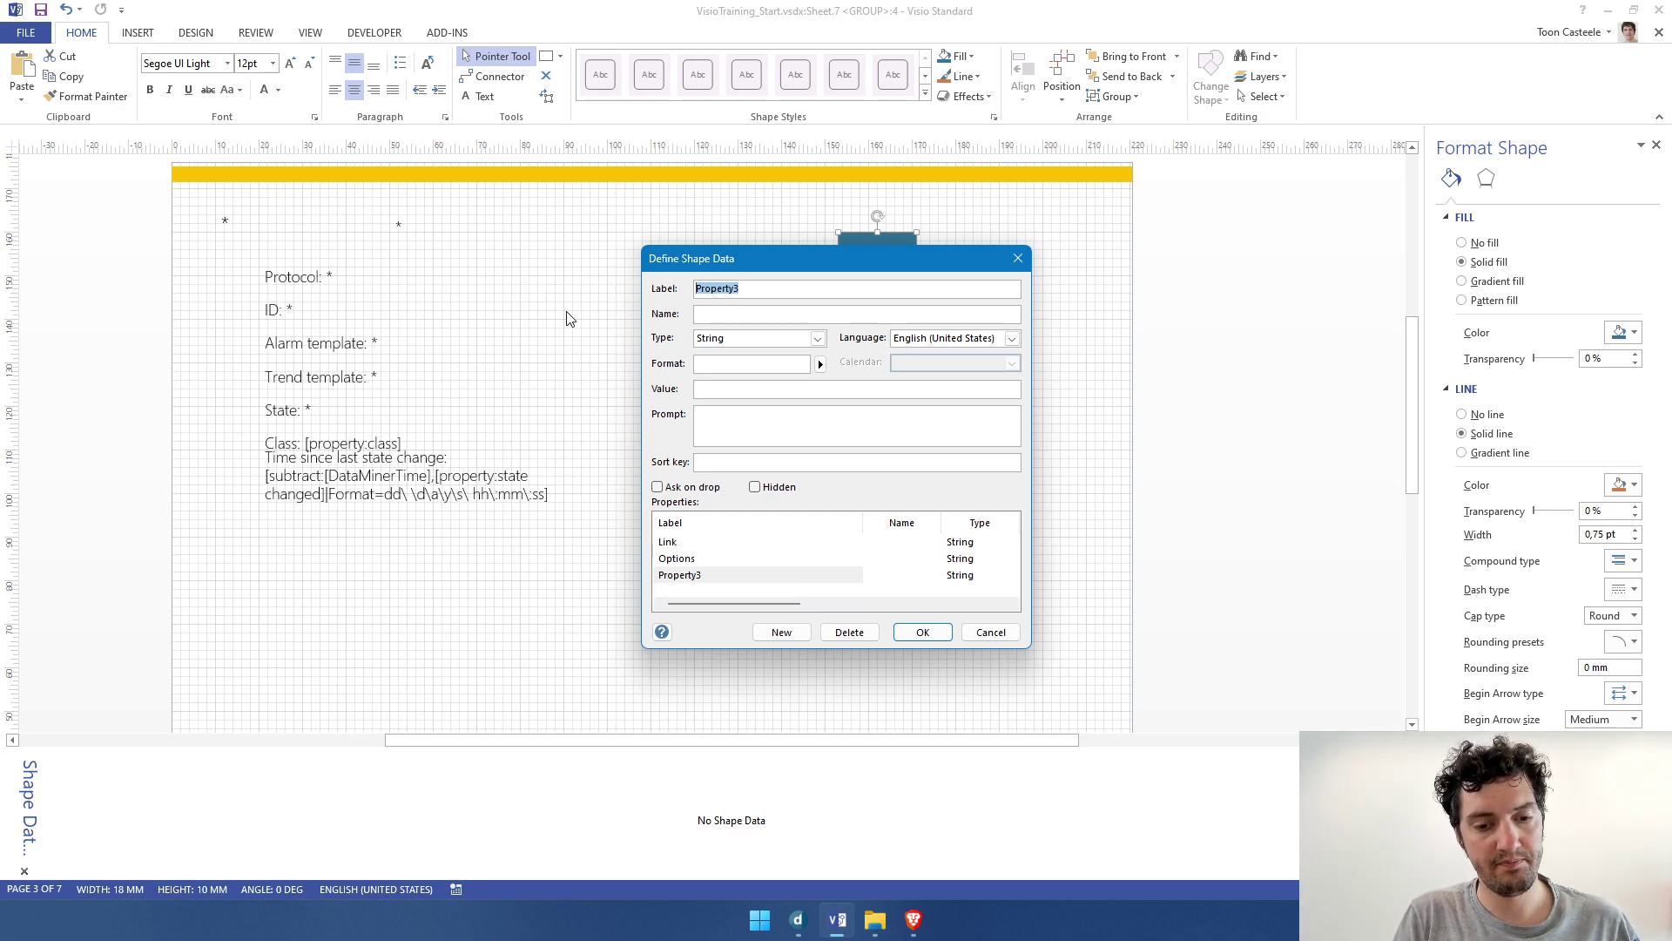
pyautogui.write('Enabled')
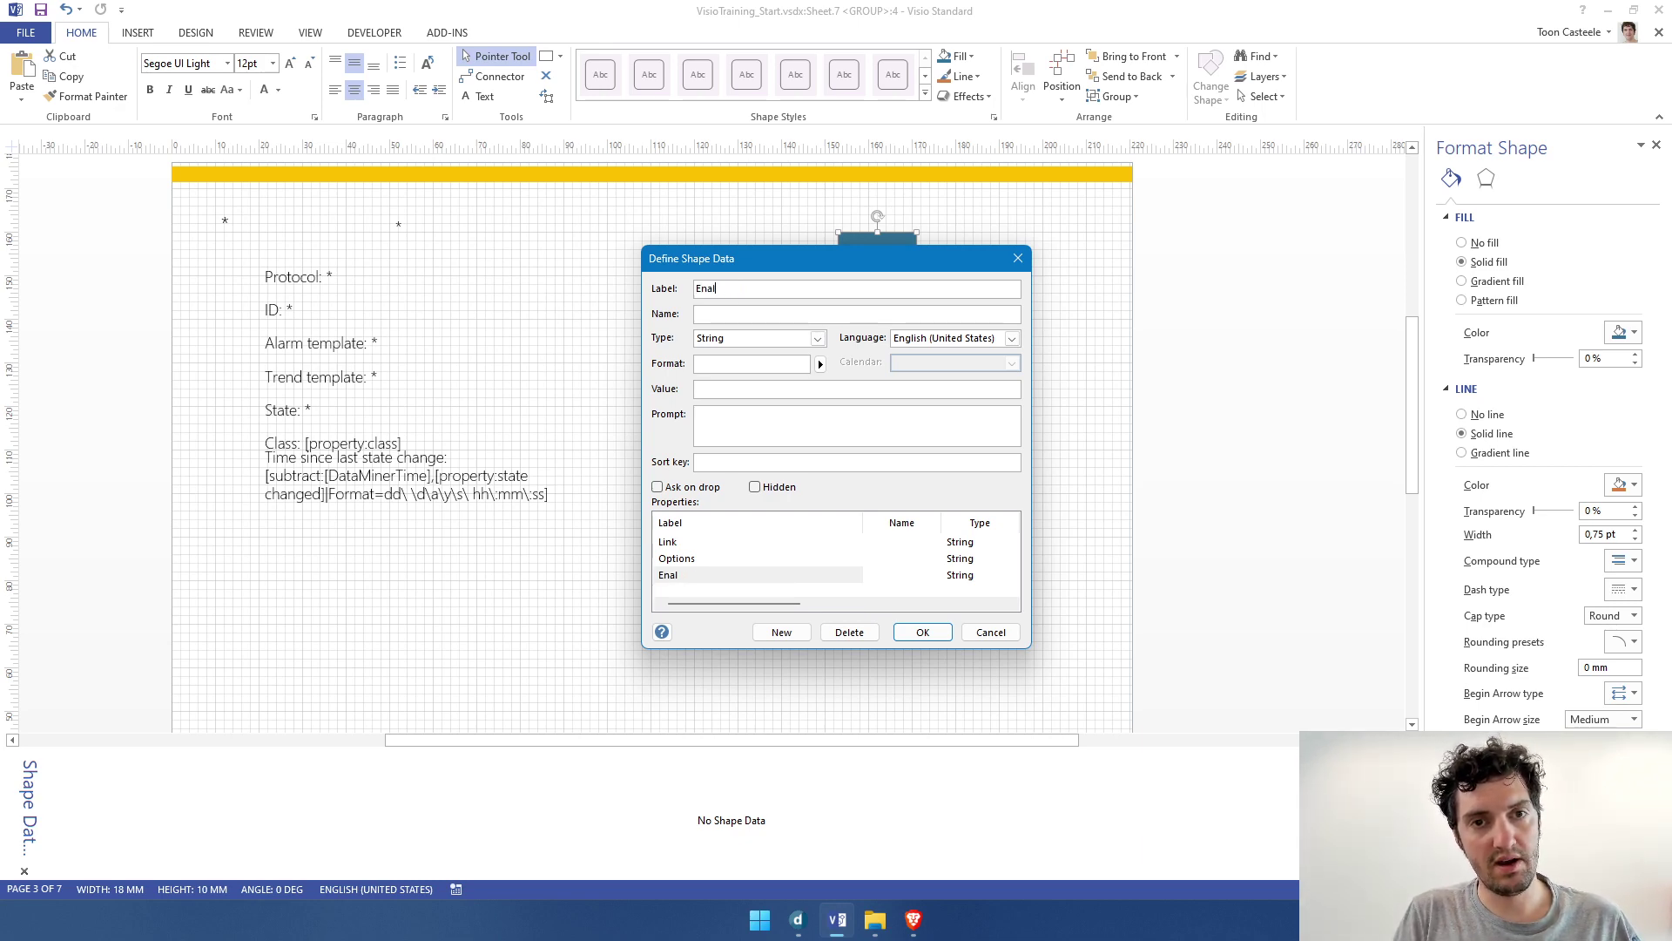
pyautogui.press('Tab')
pyautogui.press('Tab')
pyautogui.press('Tab')
pyautogui.press('Tab')
pyautogui.press('Tab')
pyautogui.write('True')
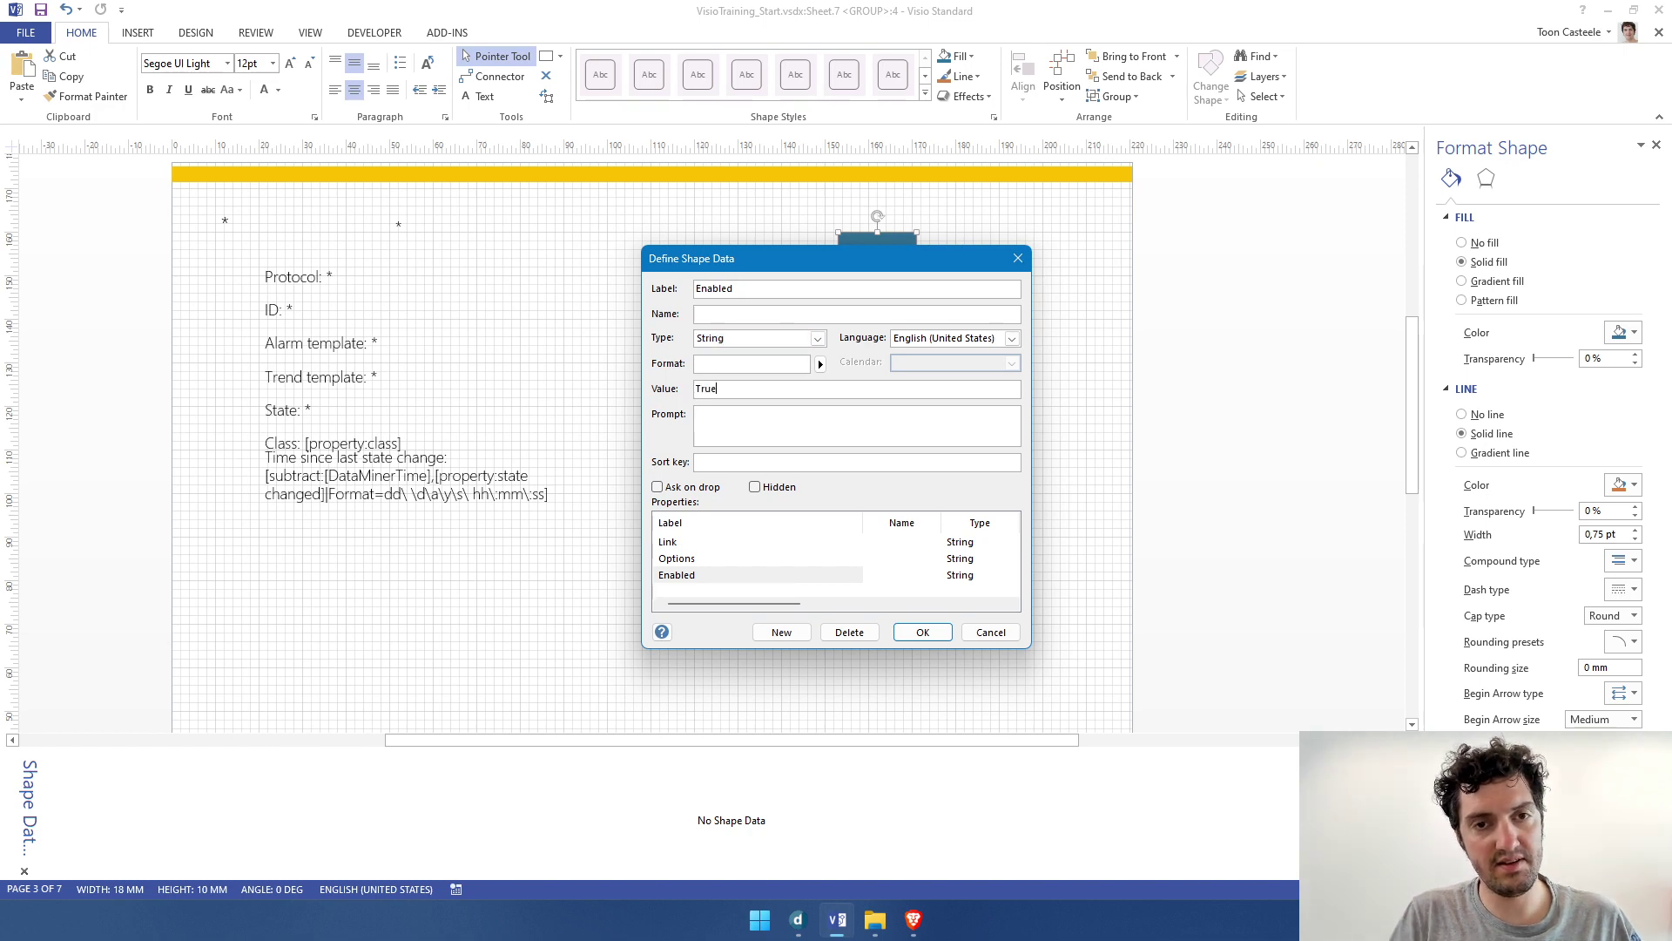
# Add a shape data property labelled SetVar with the value selectedAudio:Mono
pyautogui.click(781, 632)
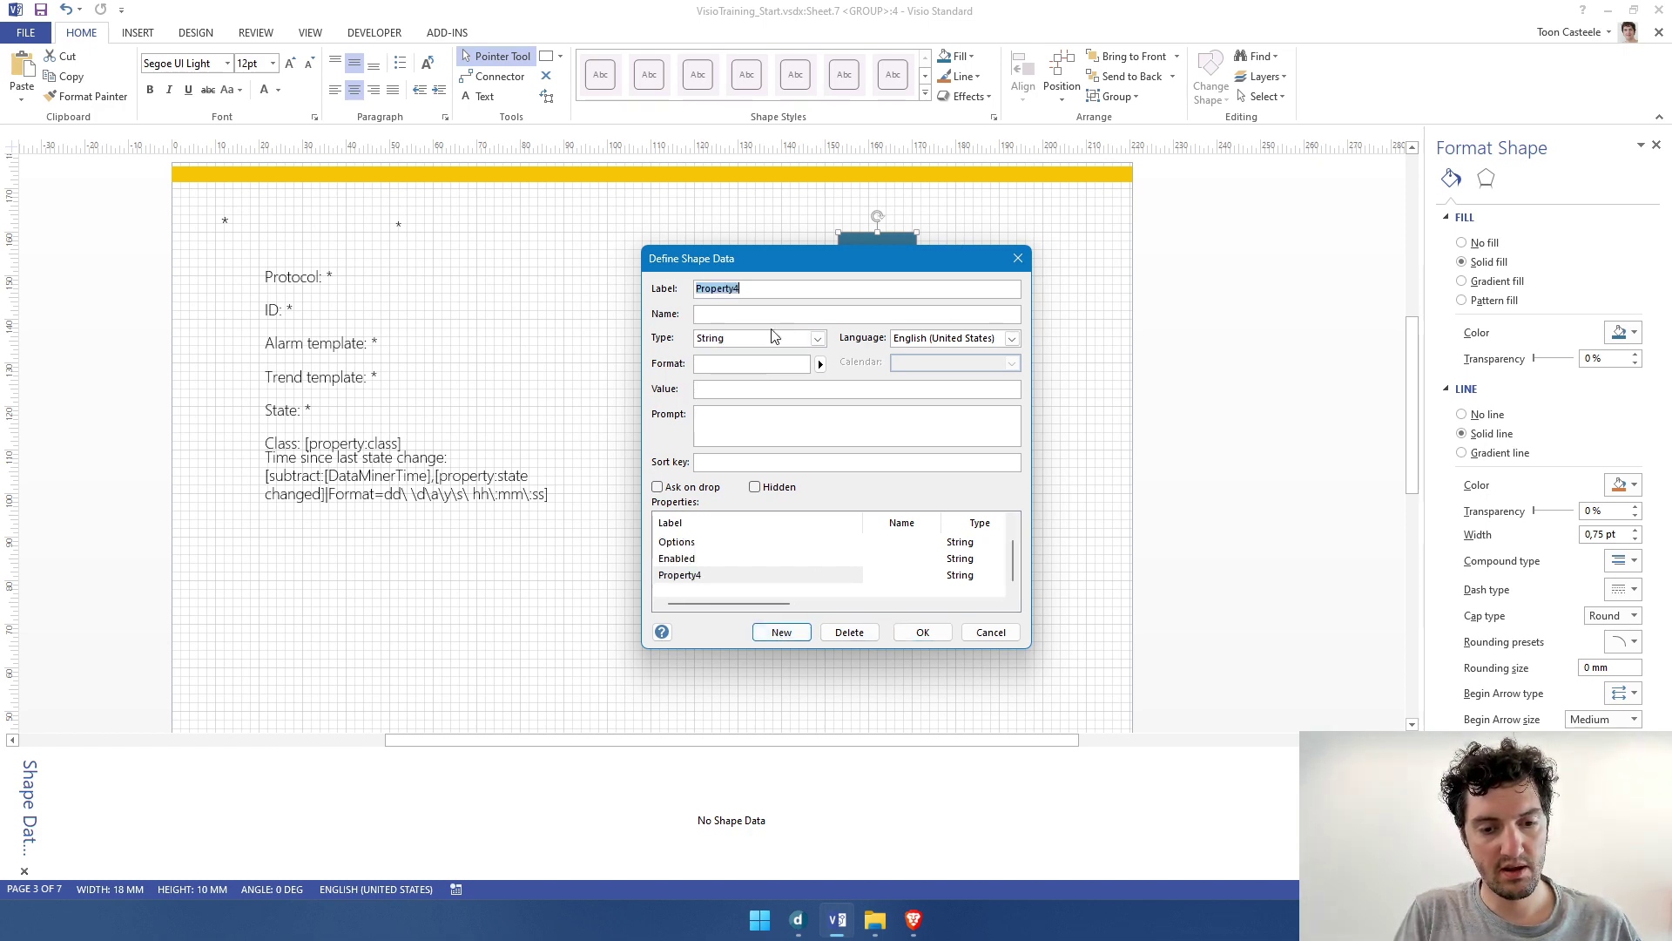
pyautogui.write('Setvar')
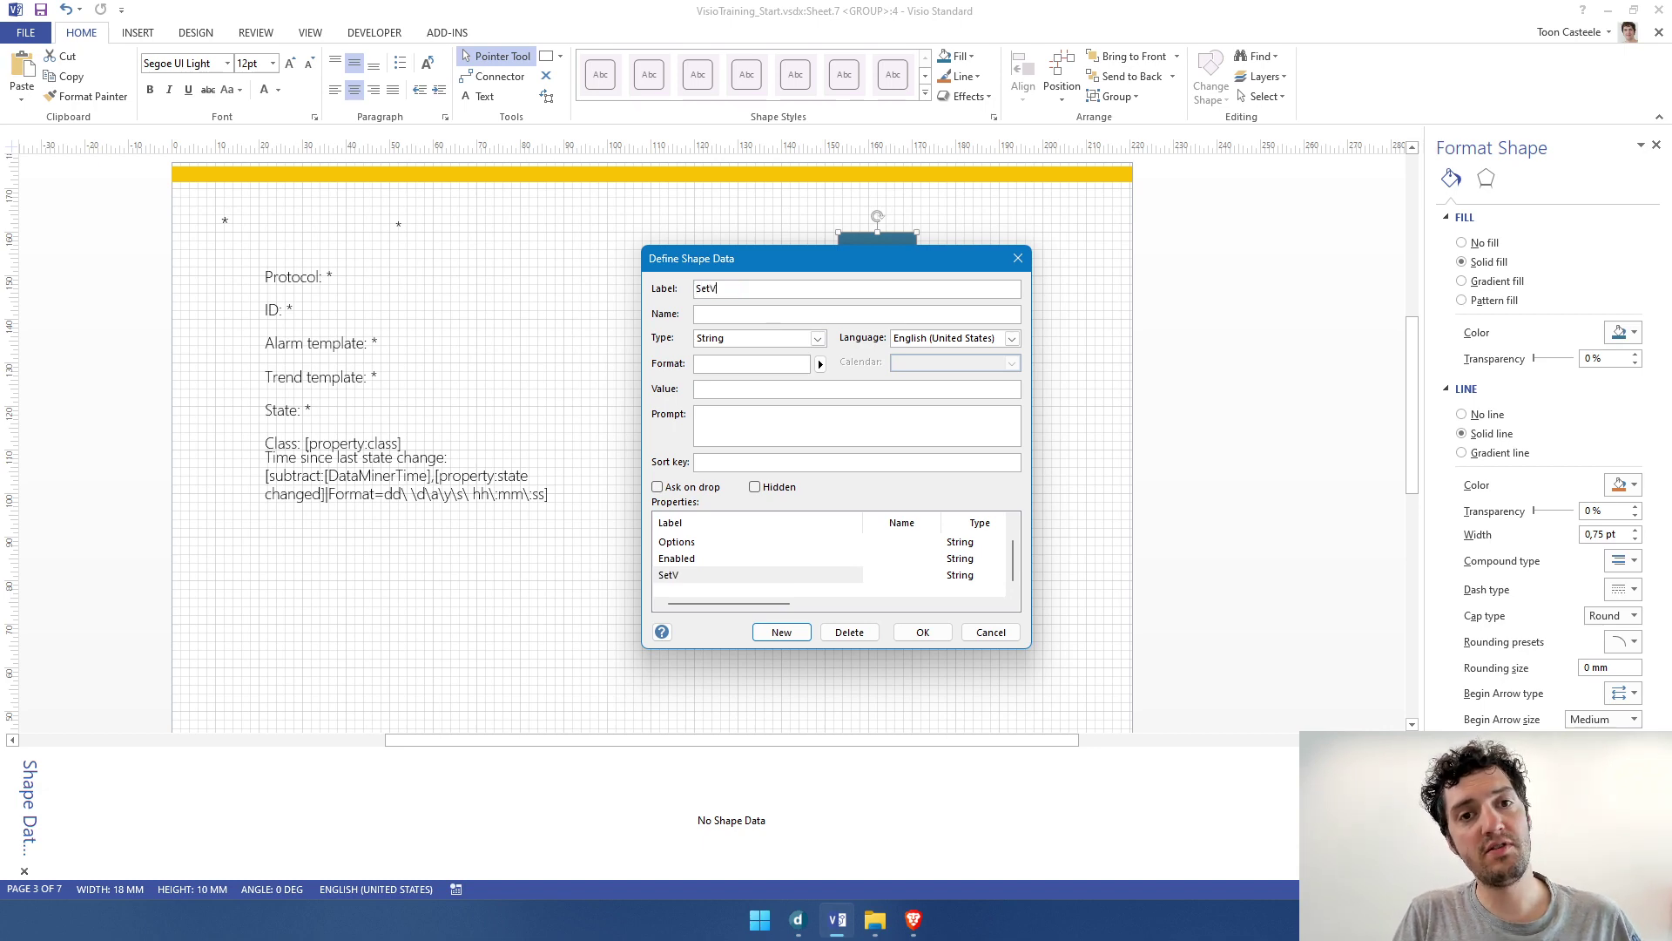
pyautogui.press('Tab')
pyautogui.press('Tab')
pyautogui.press('Tab')
pyautogui.press('Tab')
pyautogui.press('Tab')
pyautogui.press('Tab')
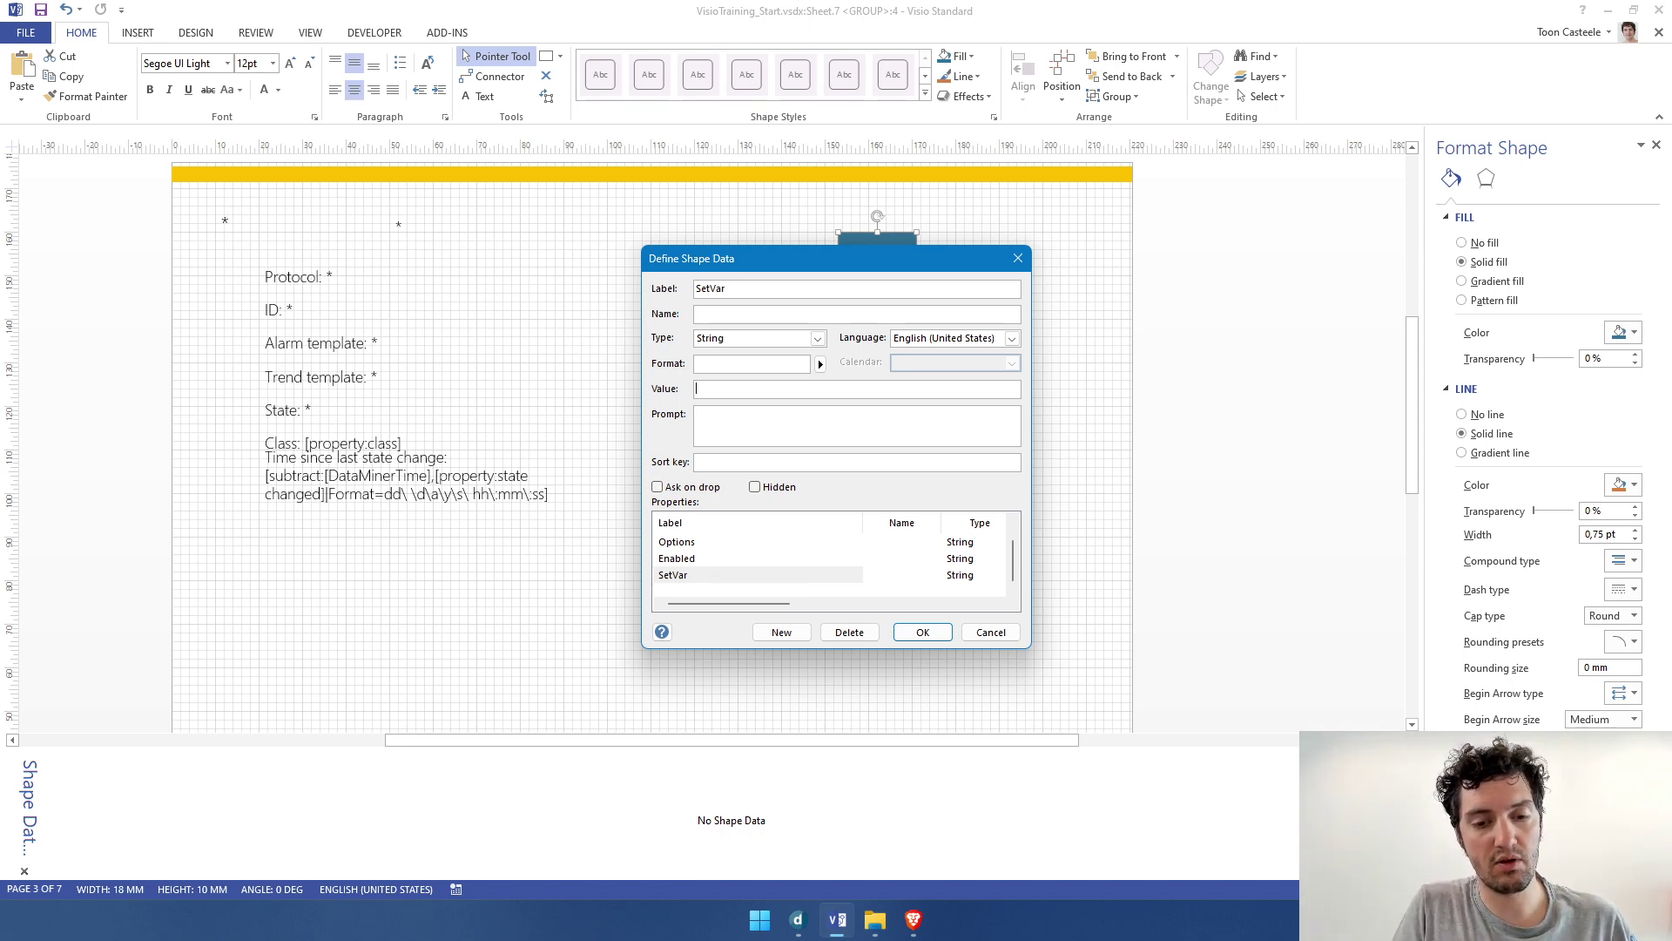
pyautogui.write('sel')
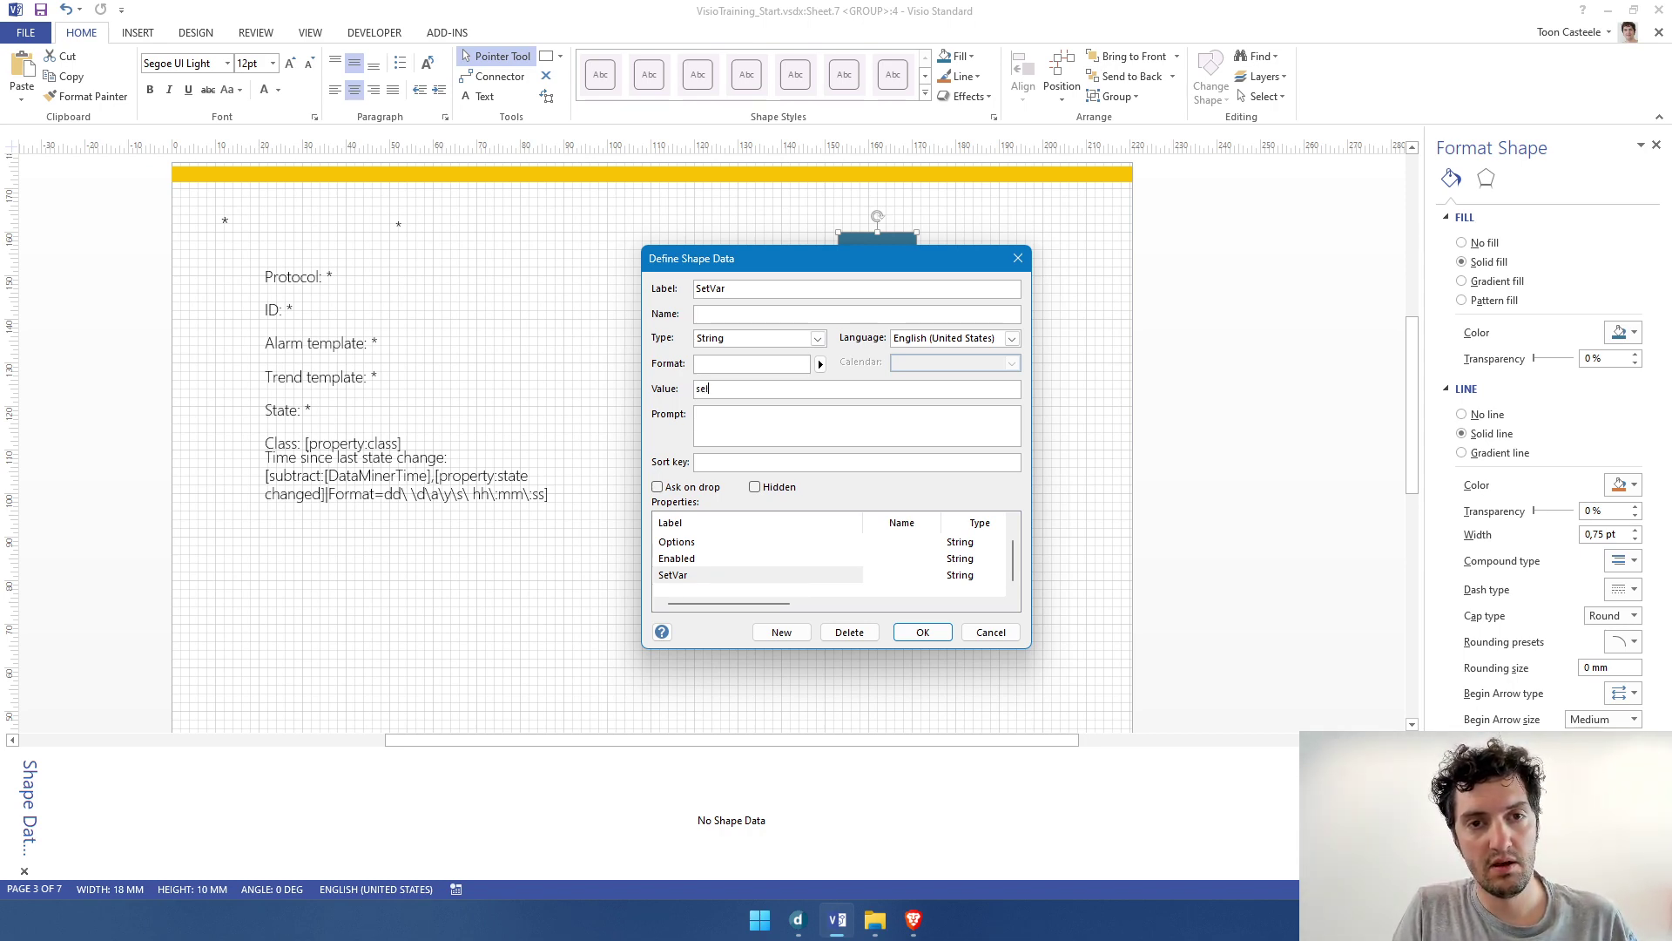
pyautogui.write('ectedAu')
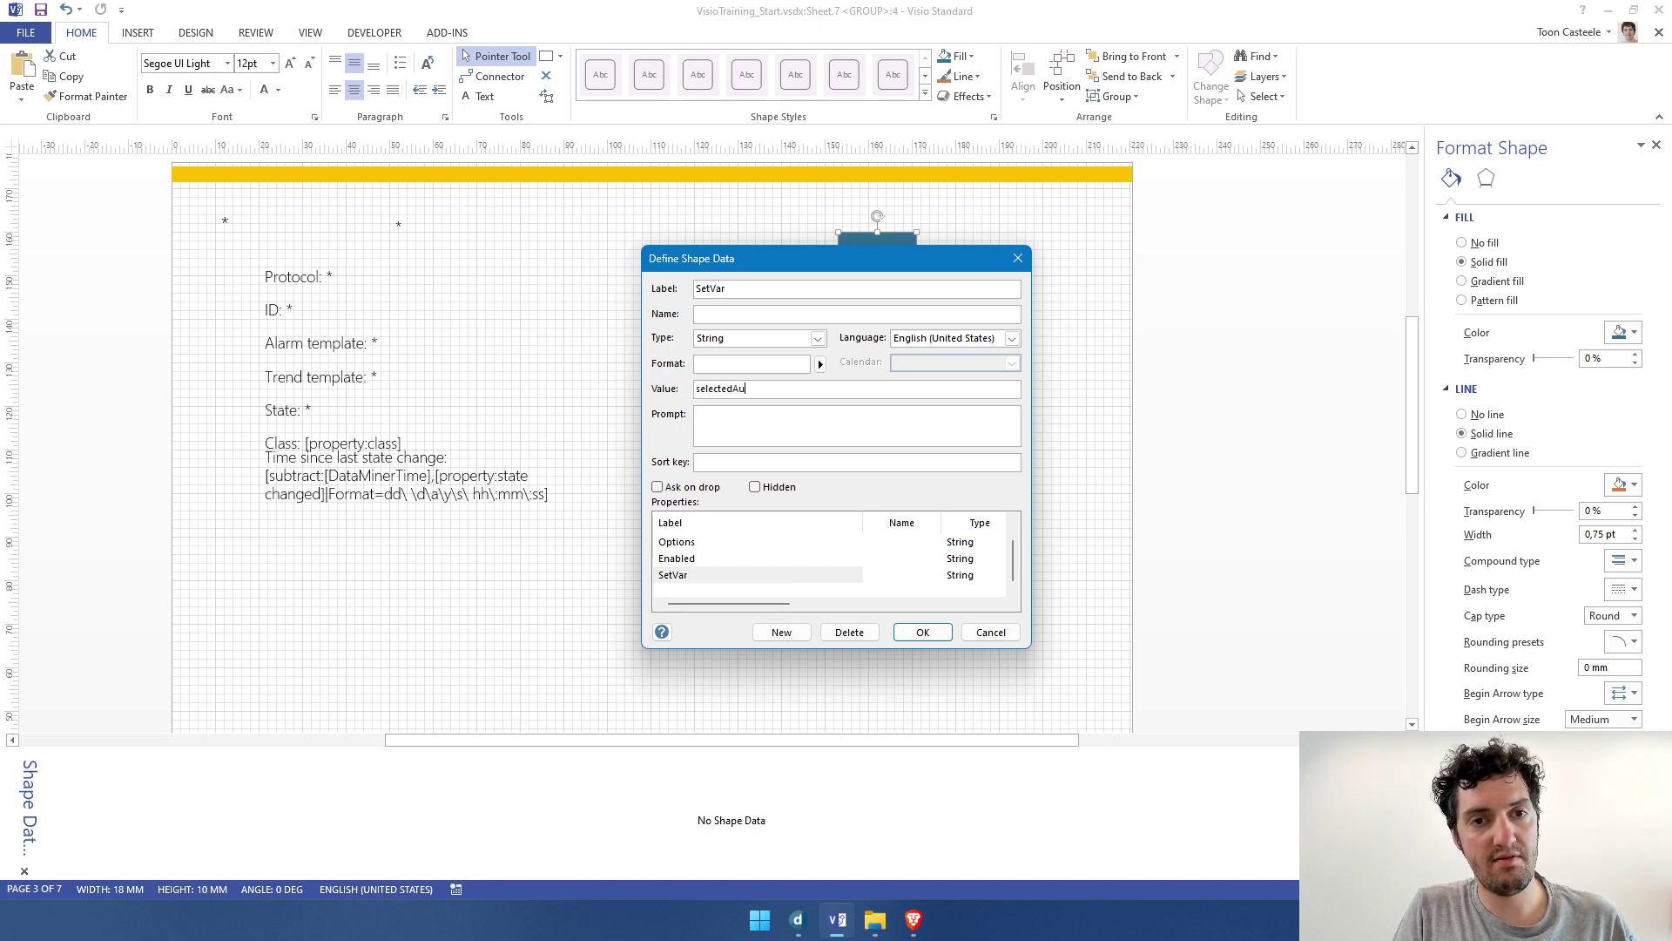
pyautogui.write('dio')
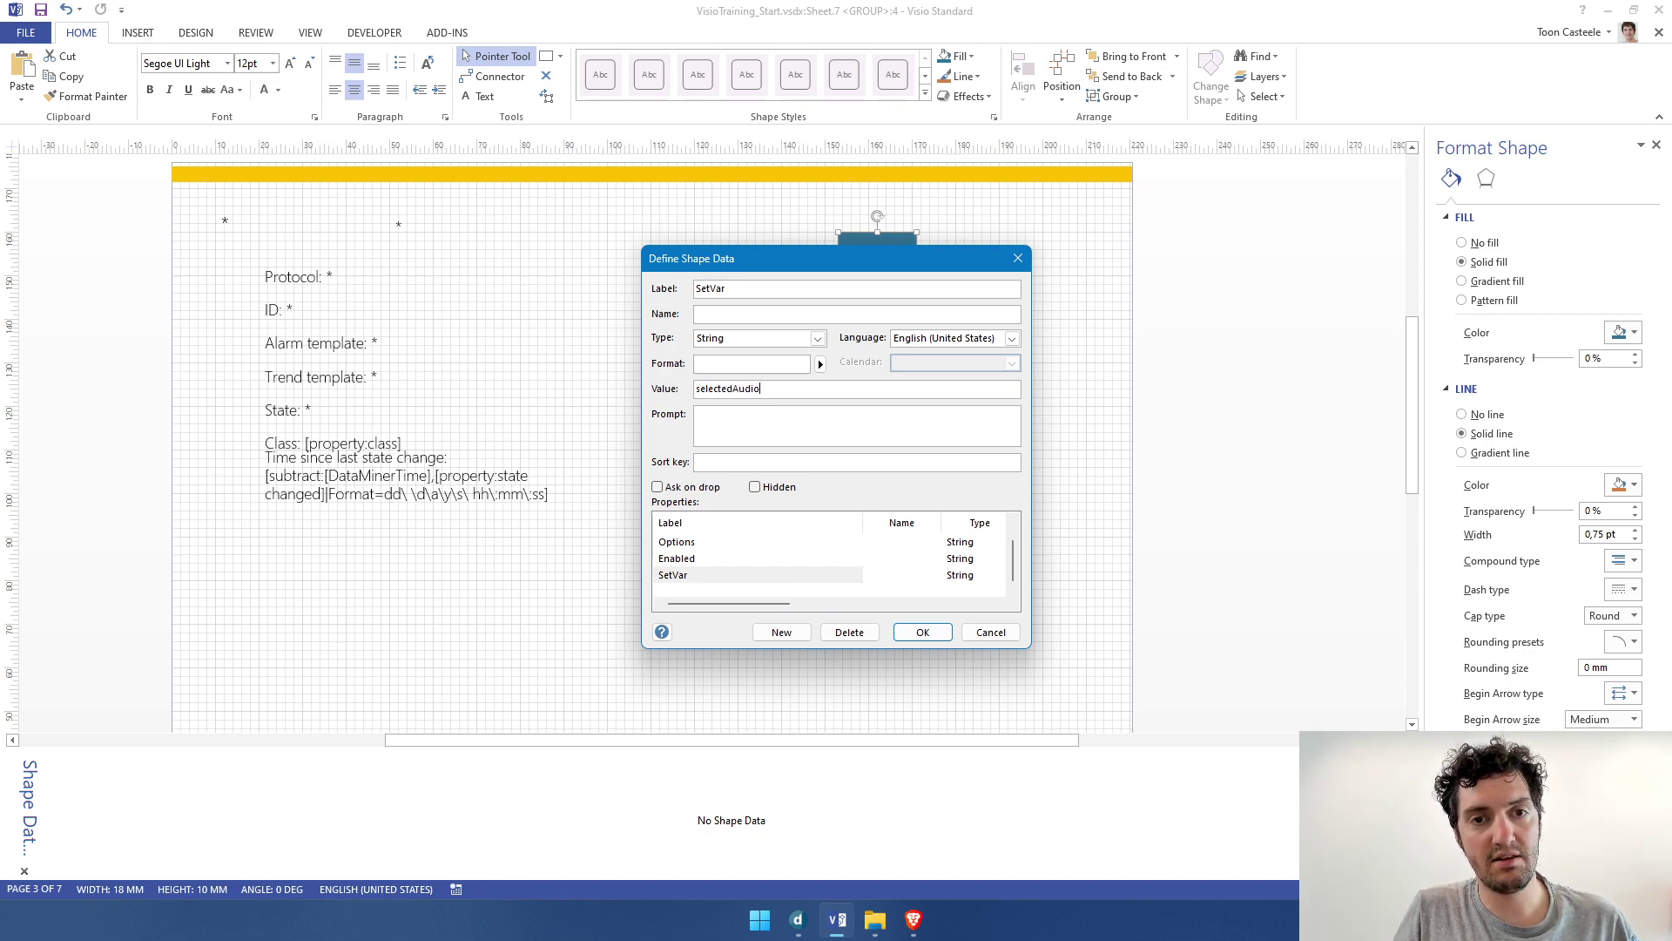
pyautogui.write(':Mono')
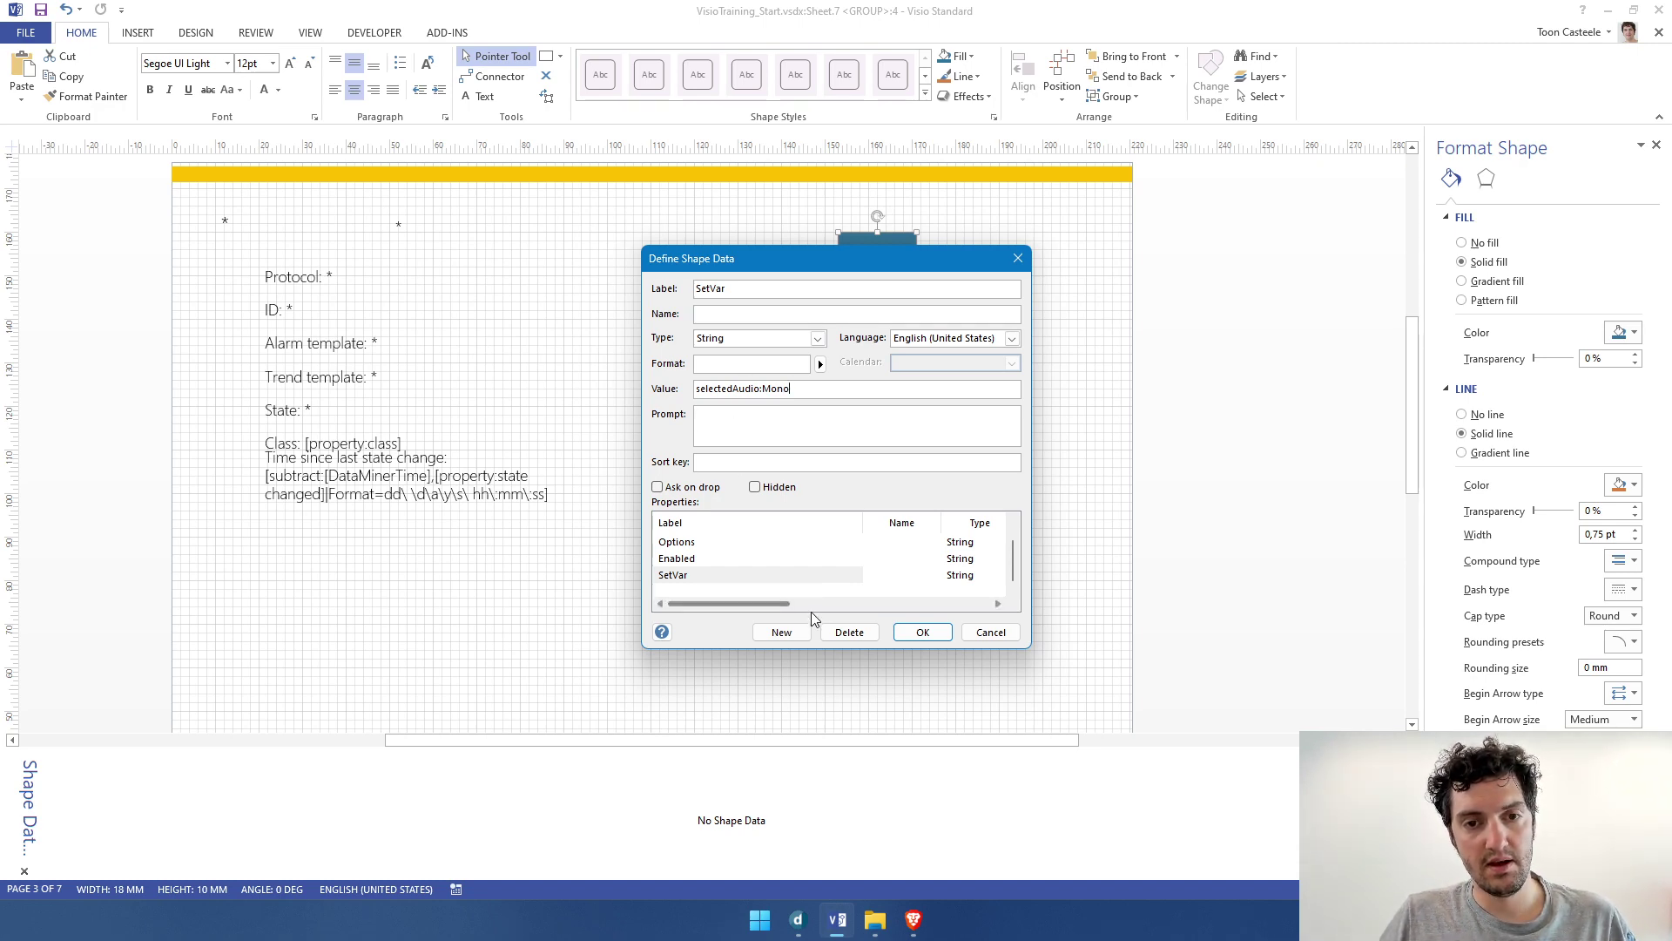
# Add a shape data property labelled Show with the value <A>-A|Value|[var:selectedAudio]|=!Mono and confirm the shape data definition
pyautogui.click(782, 633)
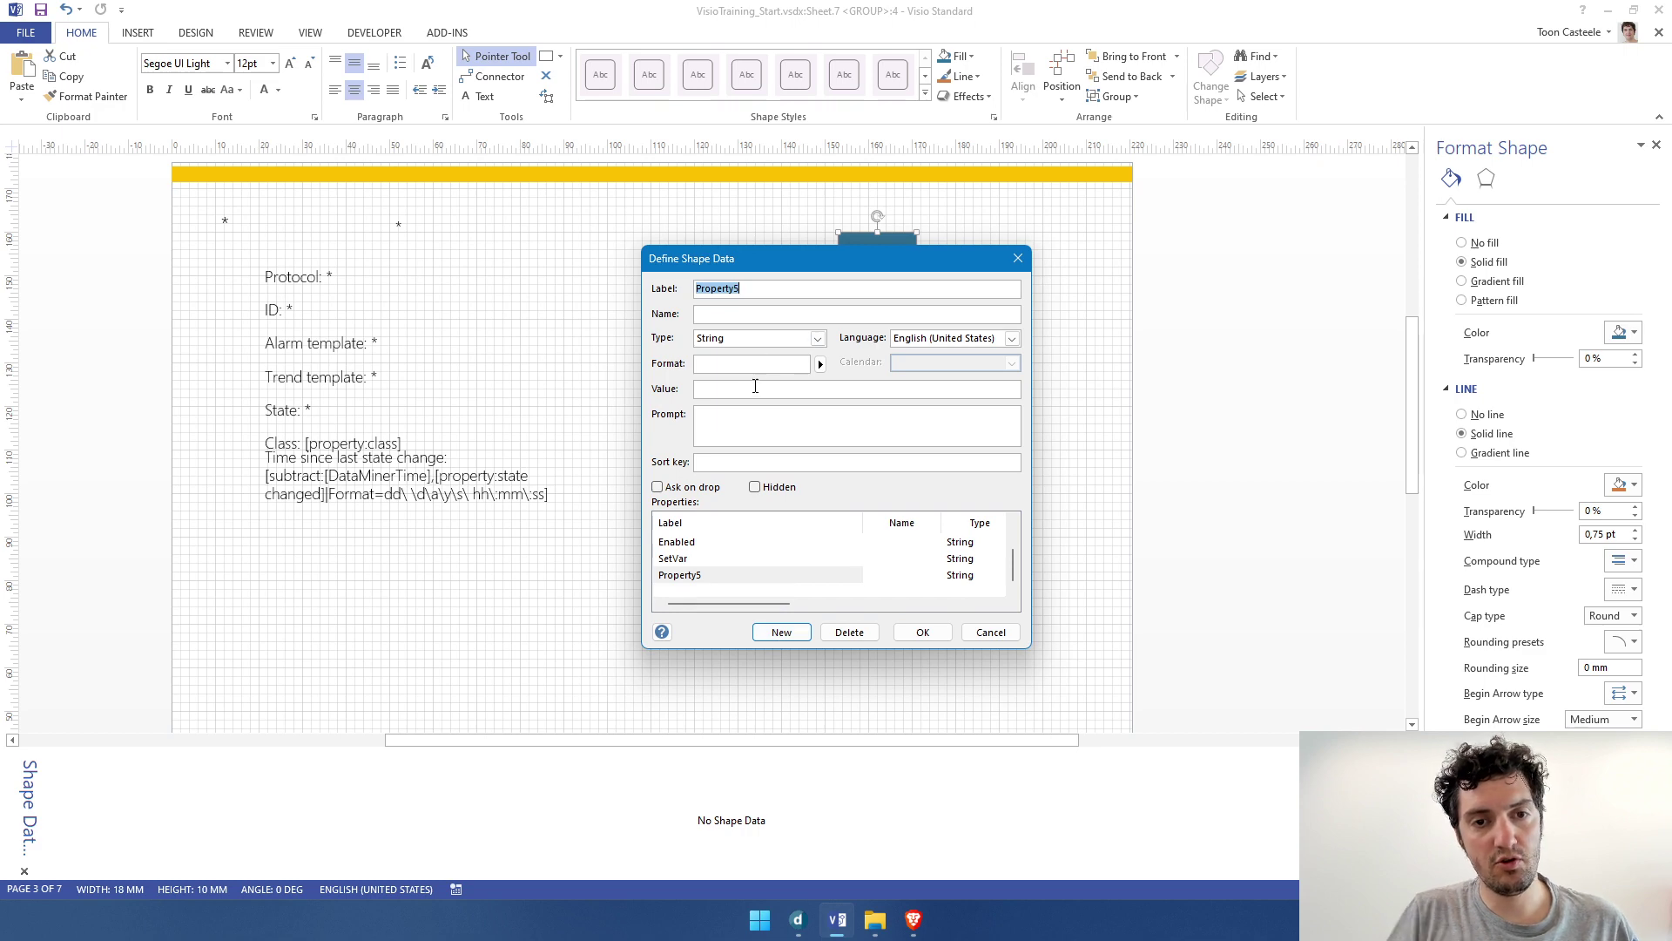
pyautogui.write('Show')
pyautogui.press('Tab')
pyautogui.press('Tab')
pyautogui.press('Tab')
pyautogui.press('Tab')
pyautogui.press('Tab')
pyautogui.press('Tab')
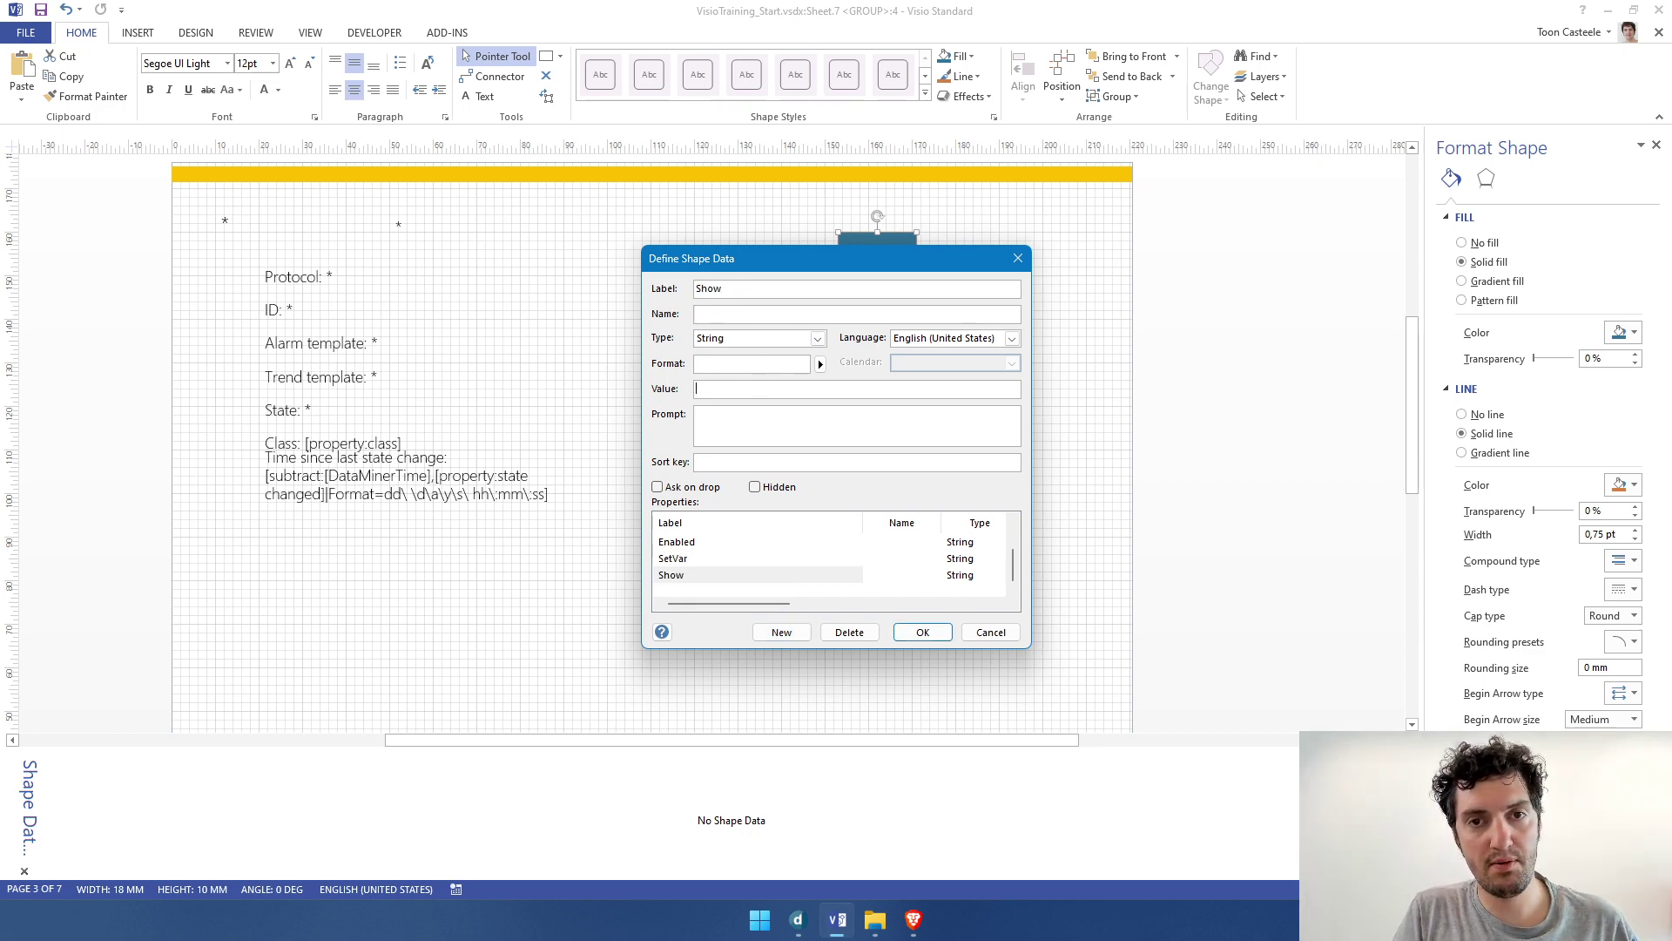
pyautogui.write('<A>')
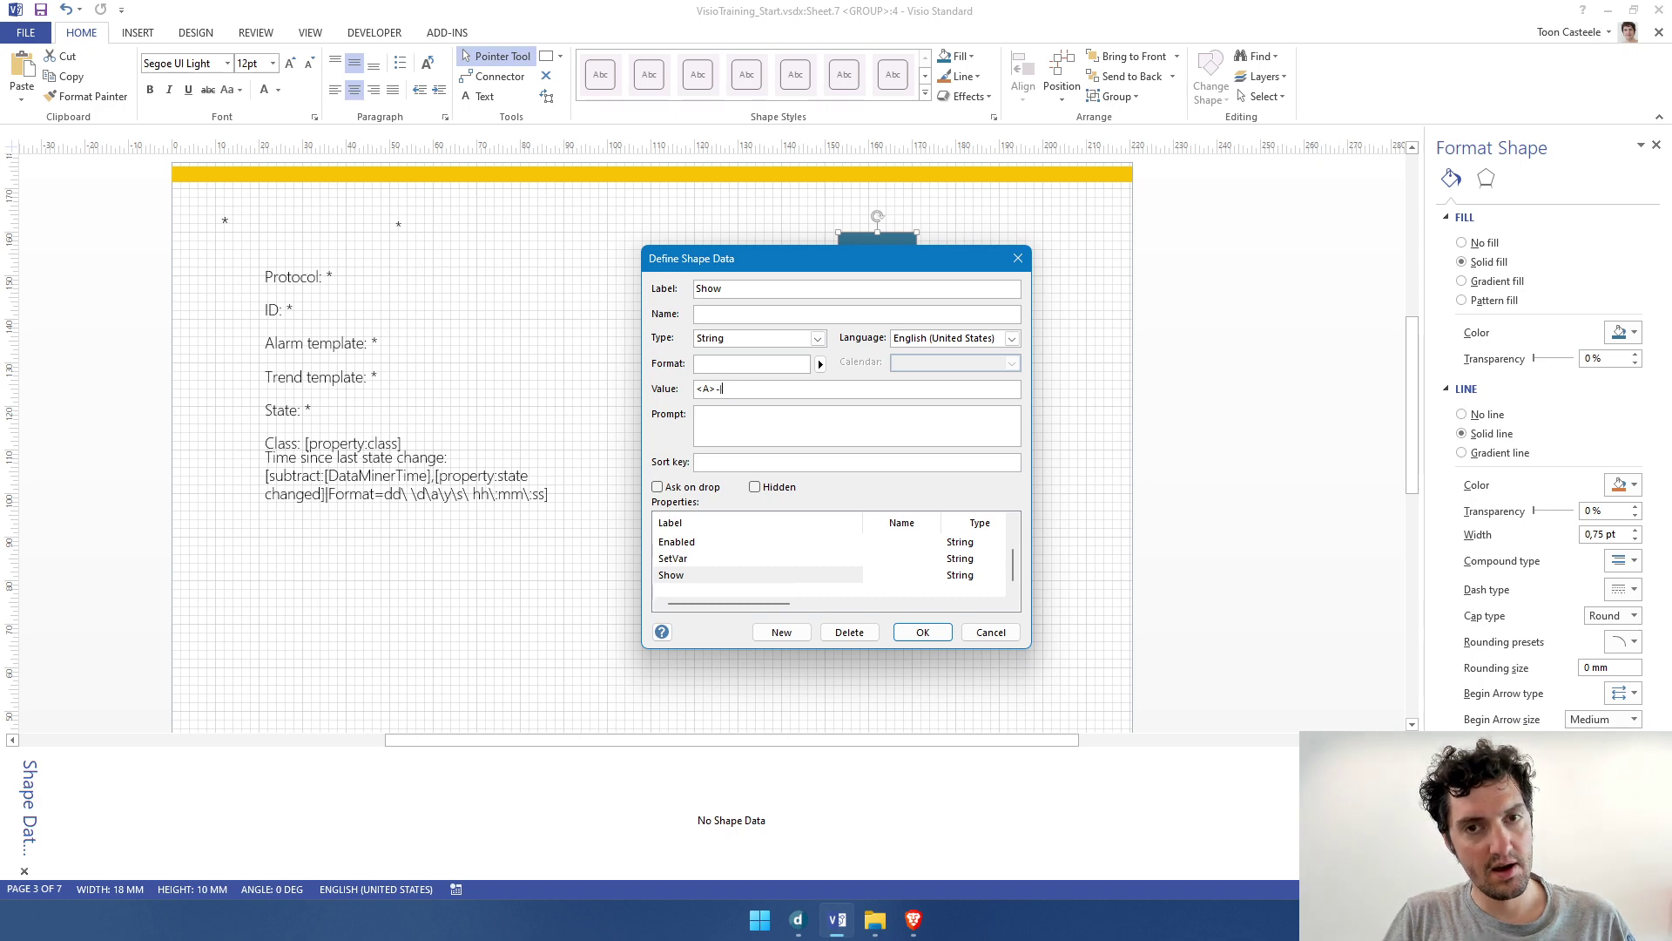
pyautogui.write('-|')
pyautogui.write('A')
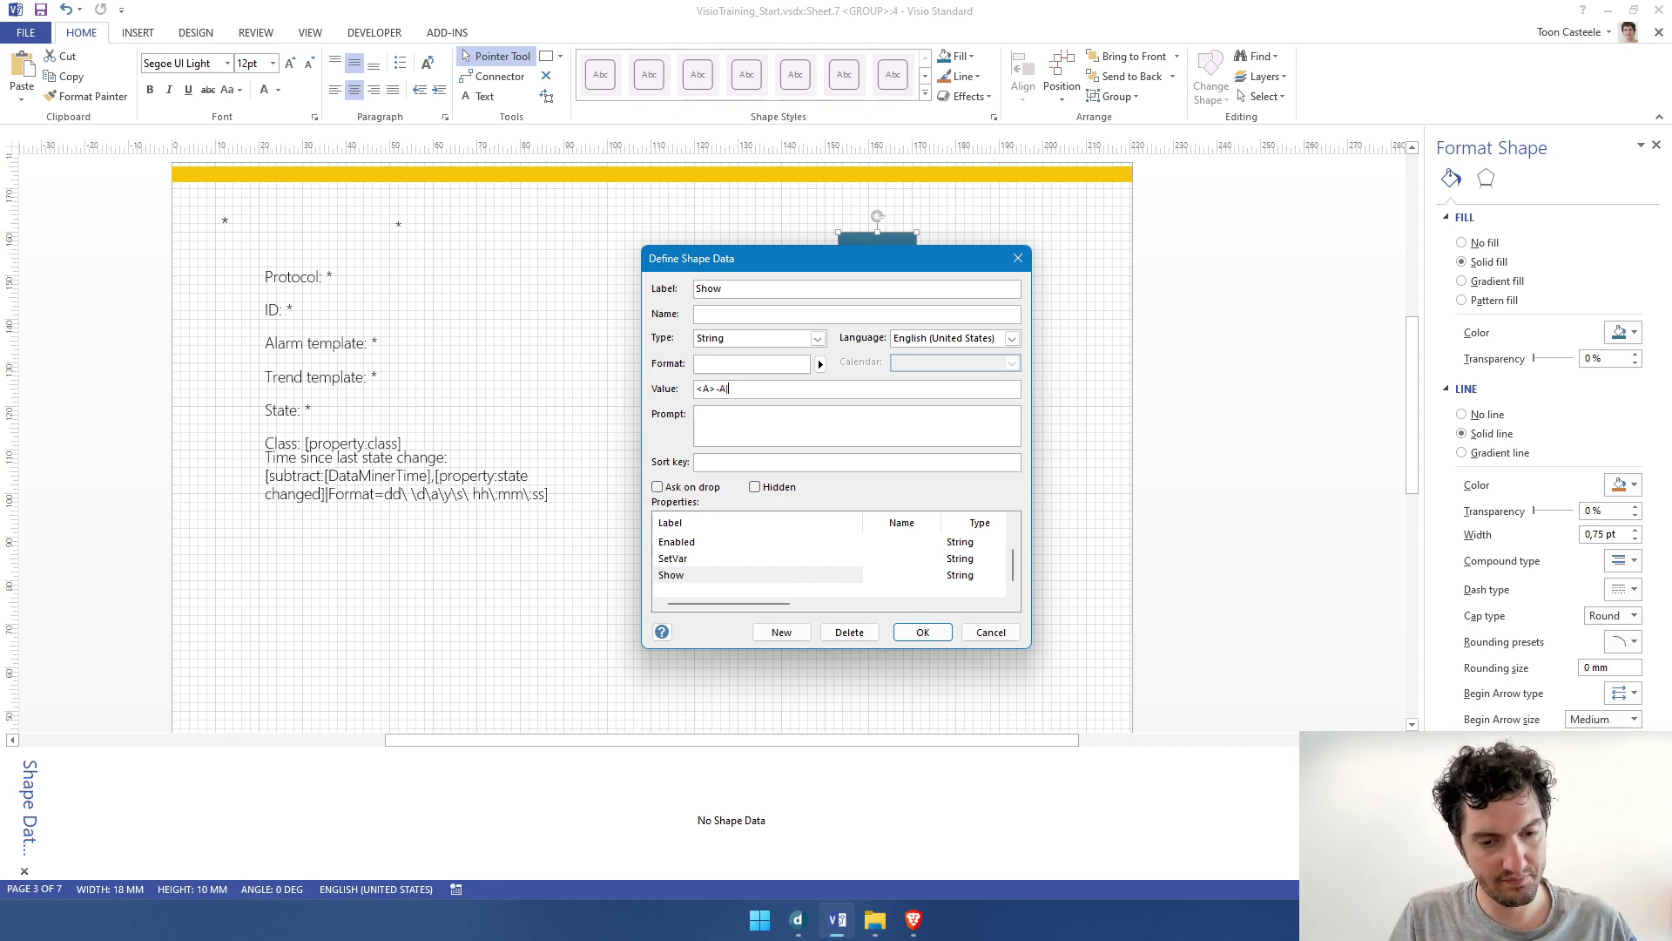
pyautogui.write('|Value')
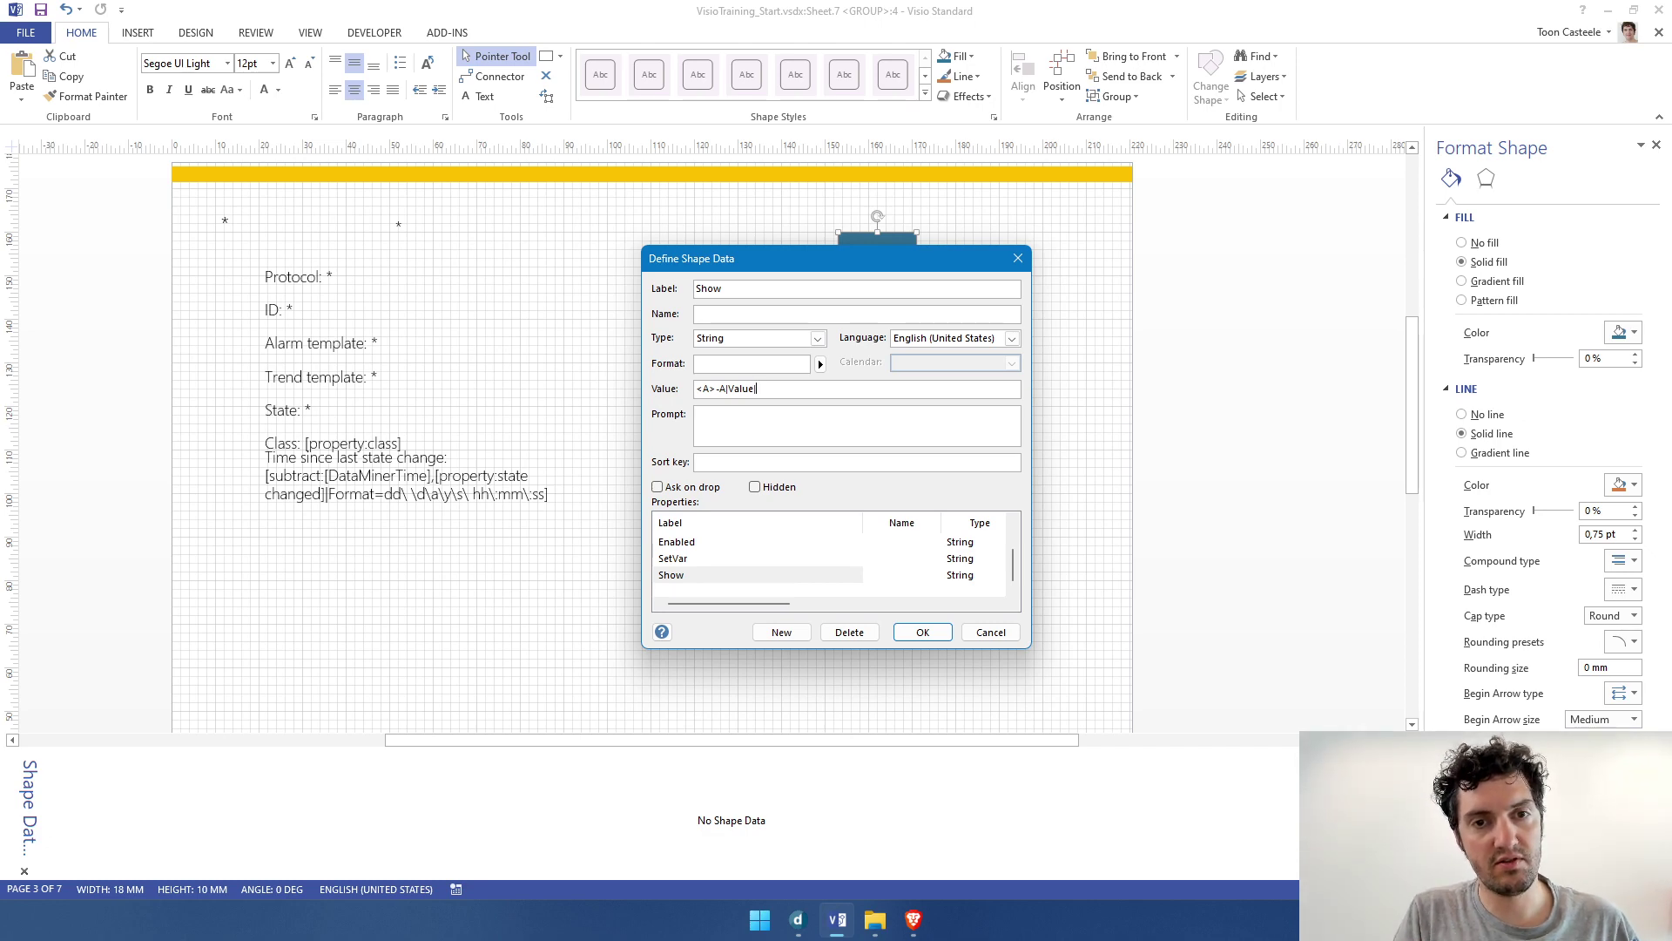
pyautogui.write('|[v')
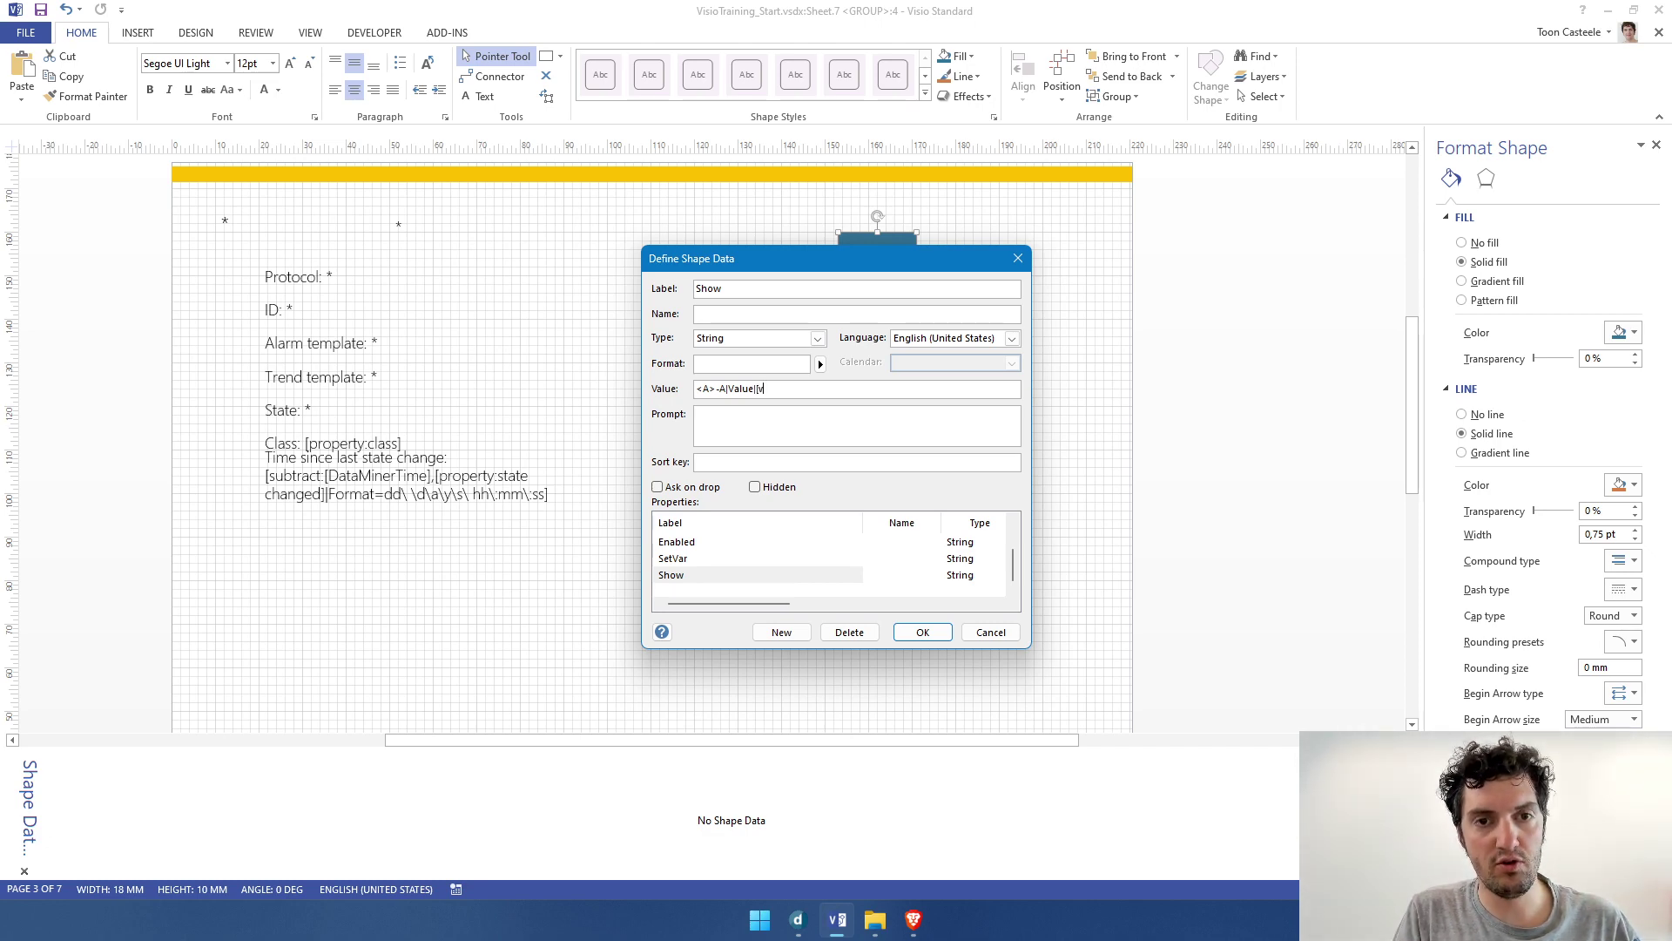
pyautogui.write('ar:selectedAudio')
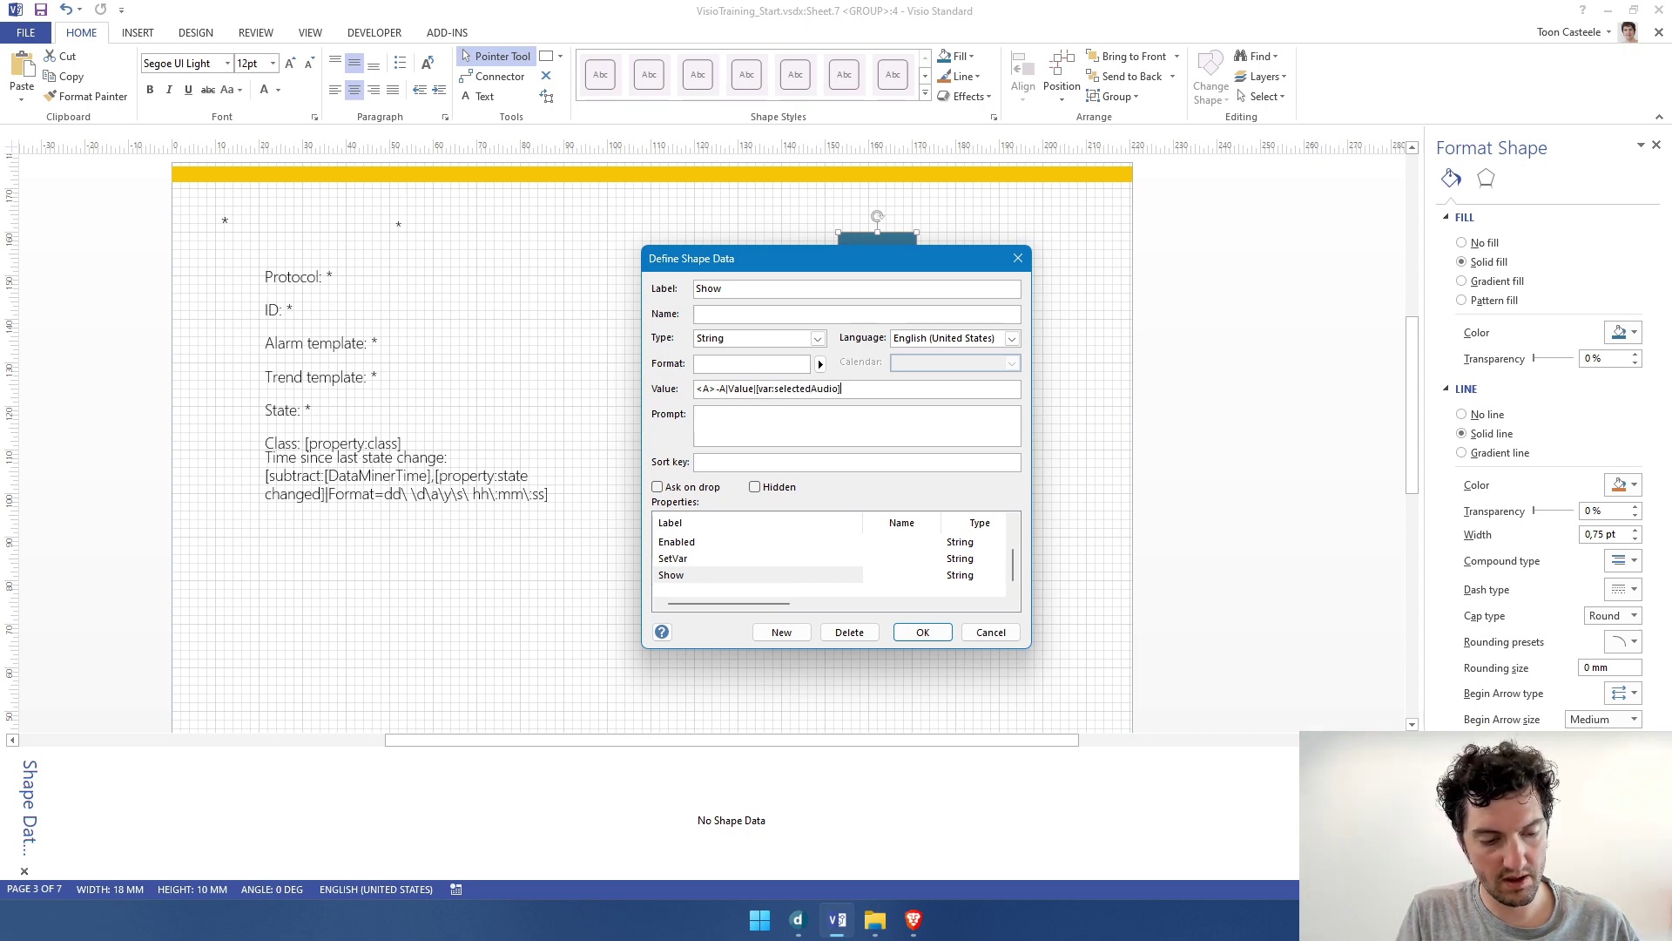
pyautogui.write(']|=')
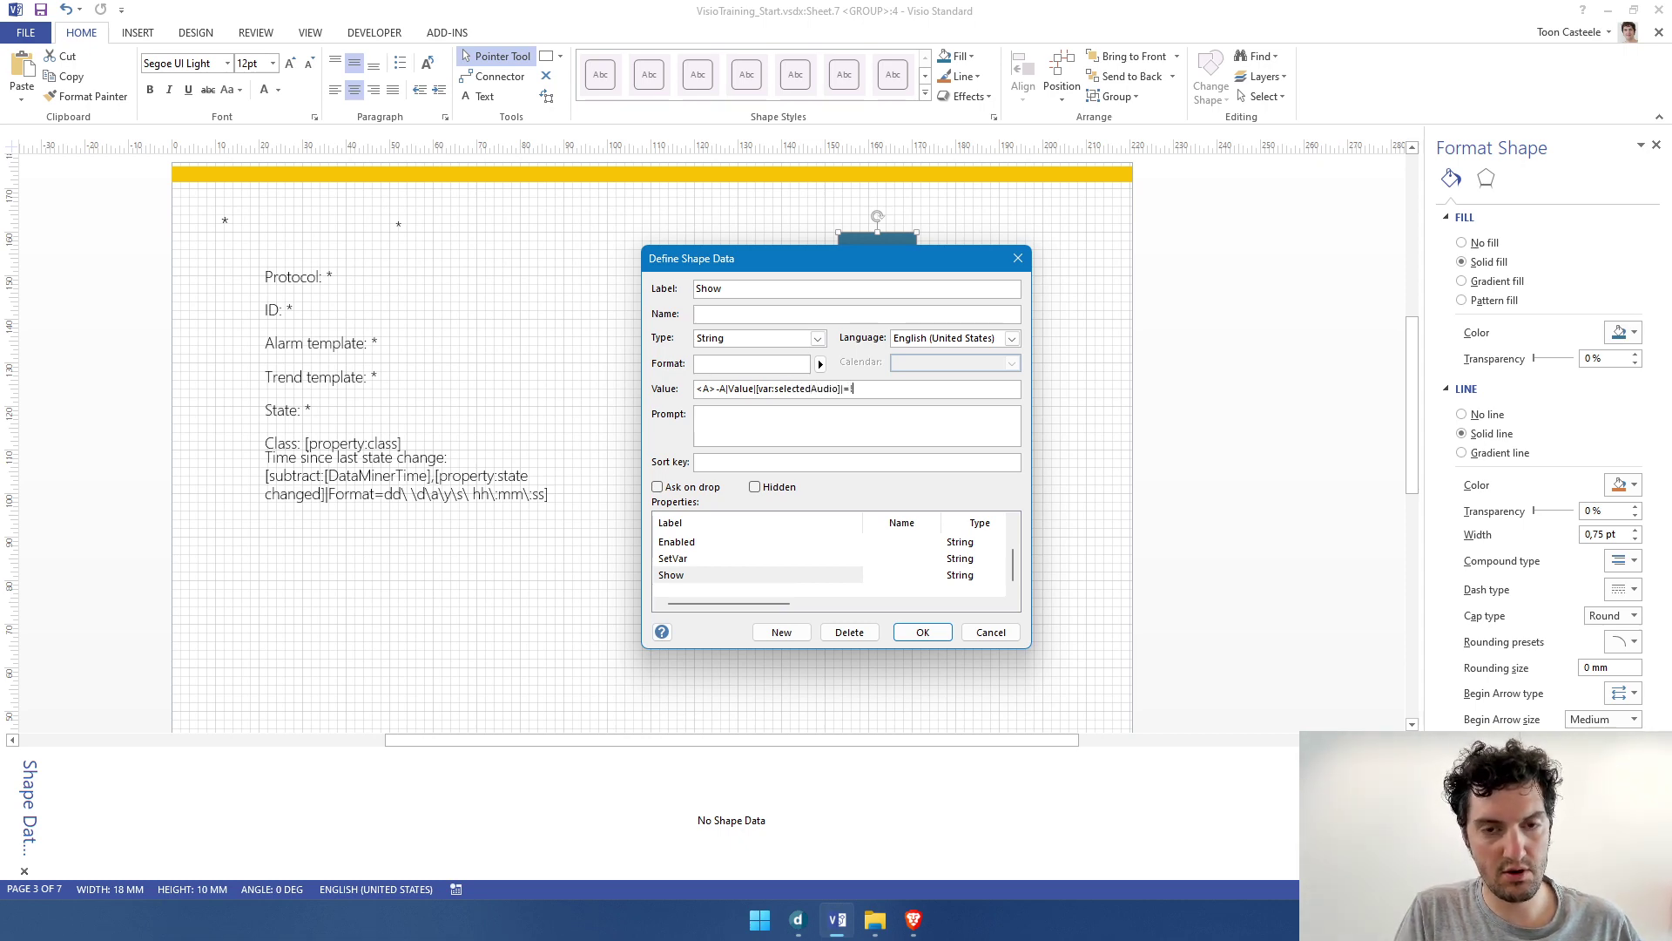
pyautogui.write('!Mono')
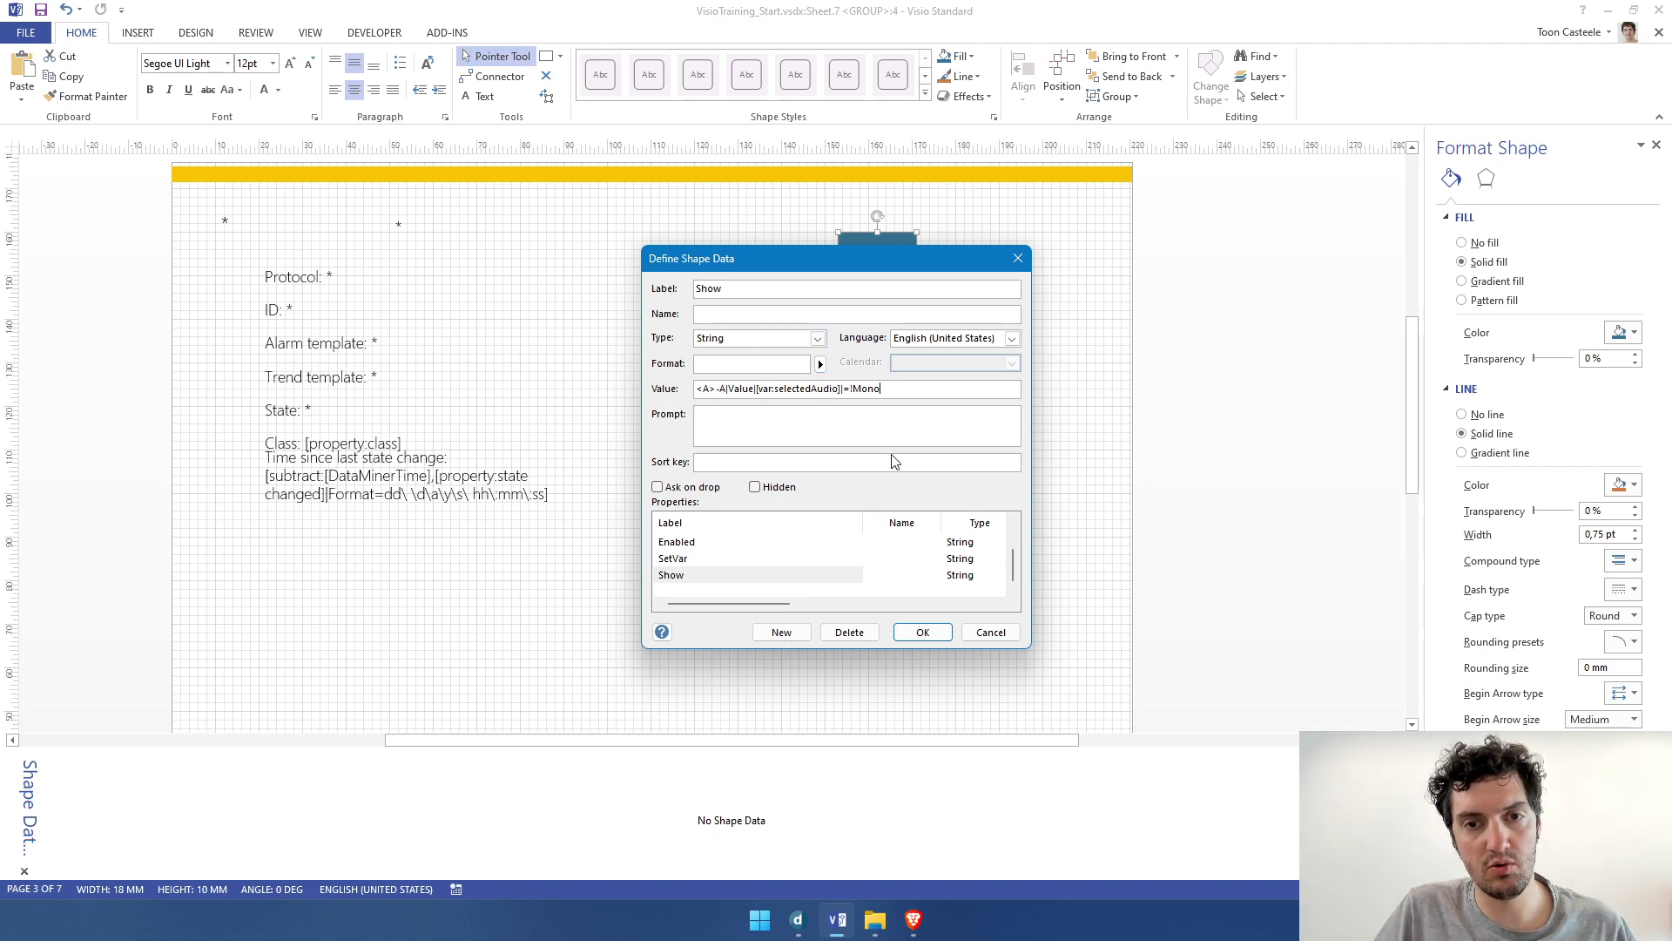
pyautogui.click(925, 634)
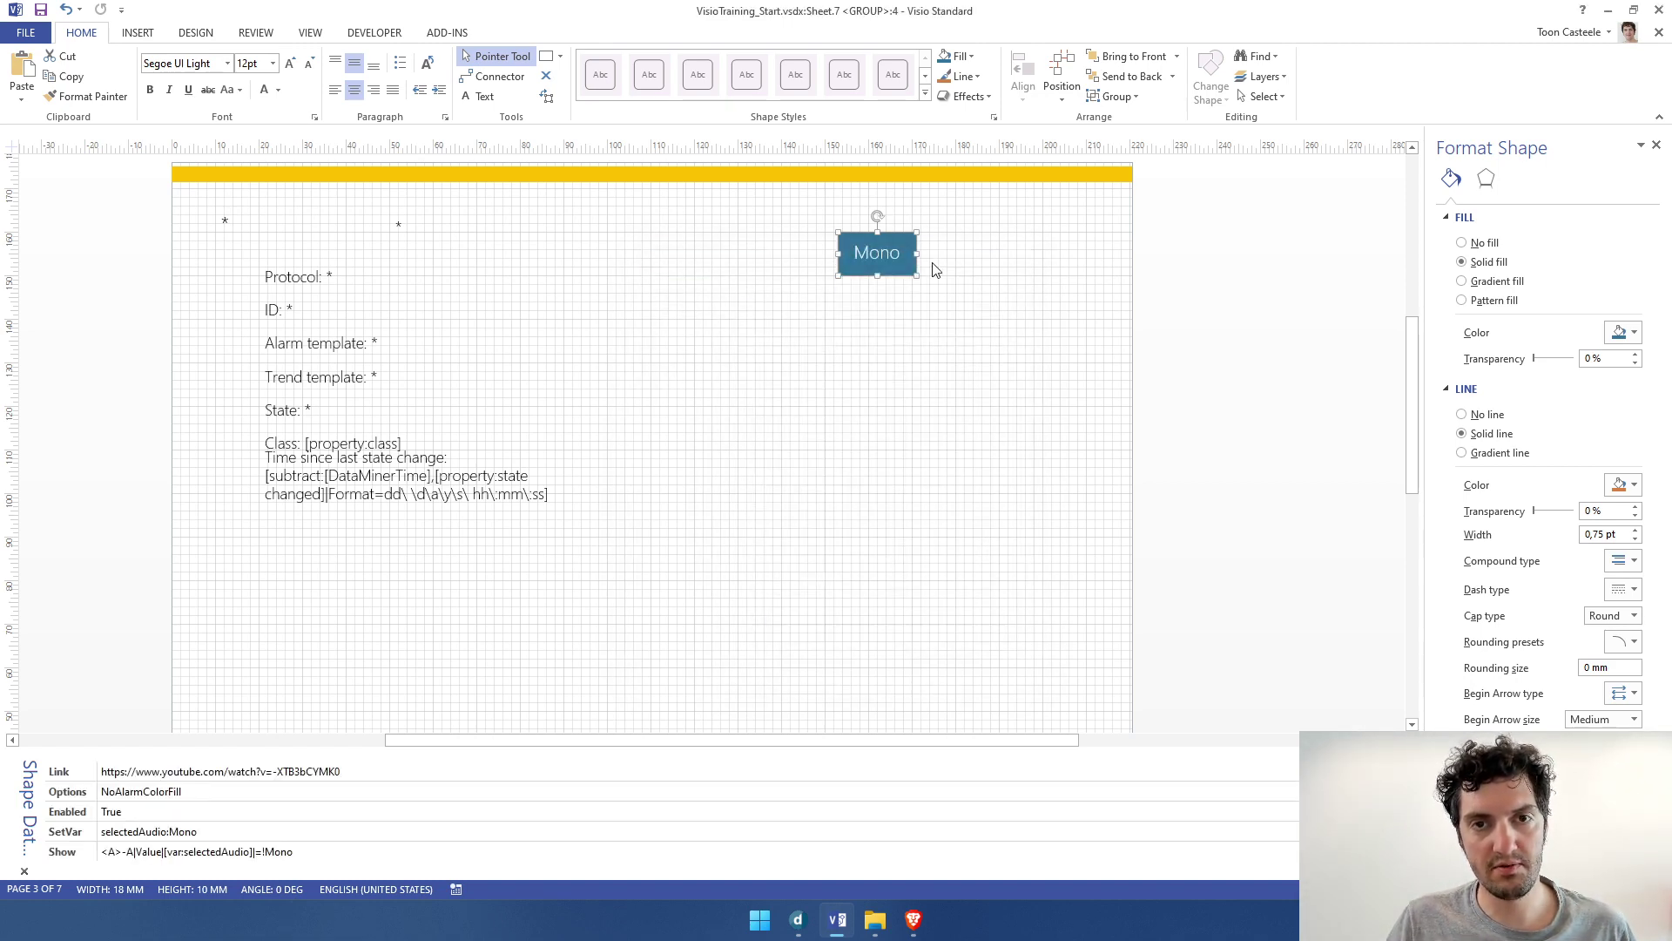
# Move the Mono button about 6 mm to the left on the page, keeping its height
pyautogui.scroll(5, 933, 268)
pyautogui.scroll(-3, 897, 303)
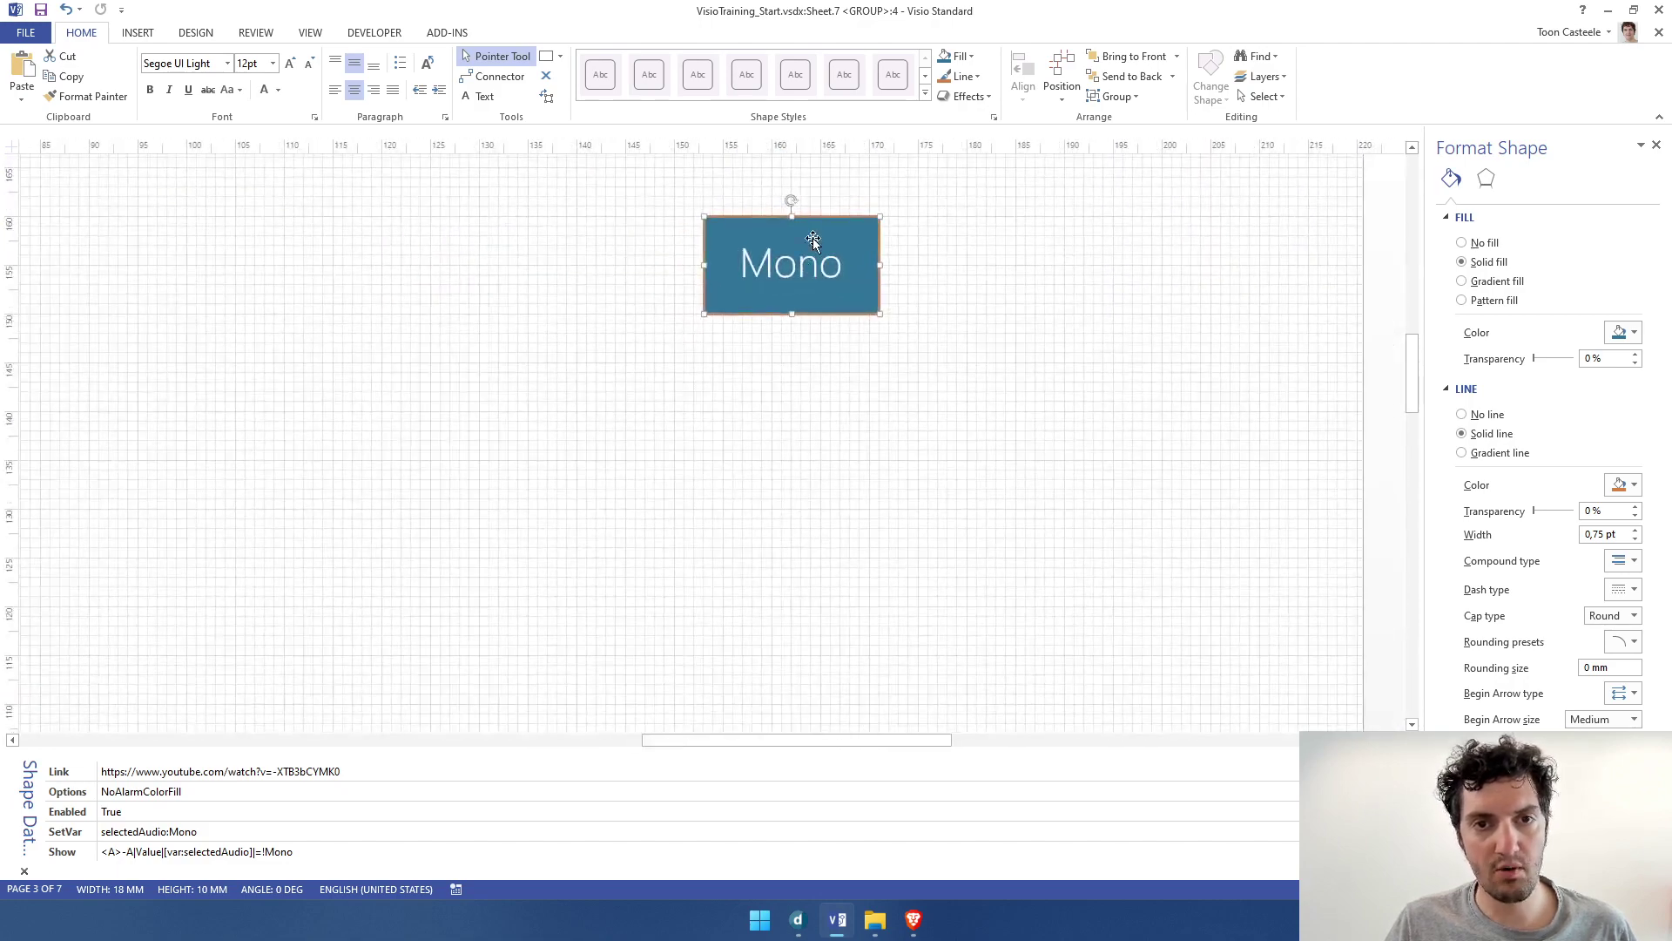
pyautogui.moveTo(813, 238); pyautogui.dragTo(769, 243)
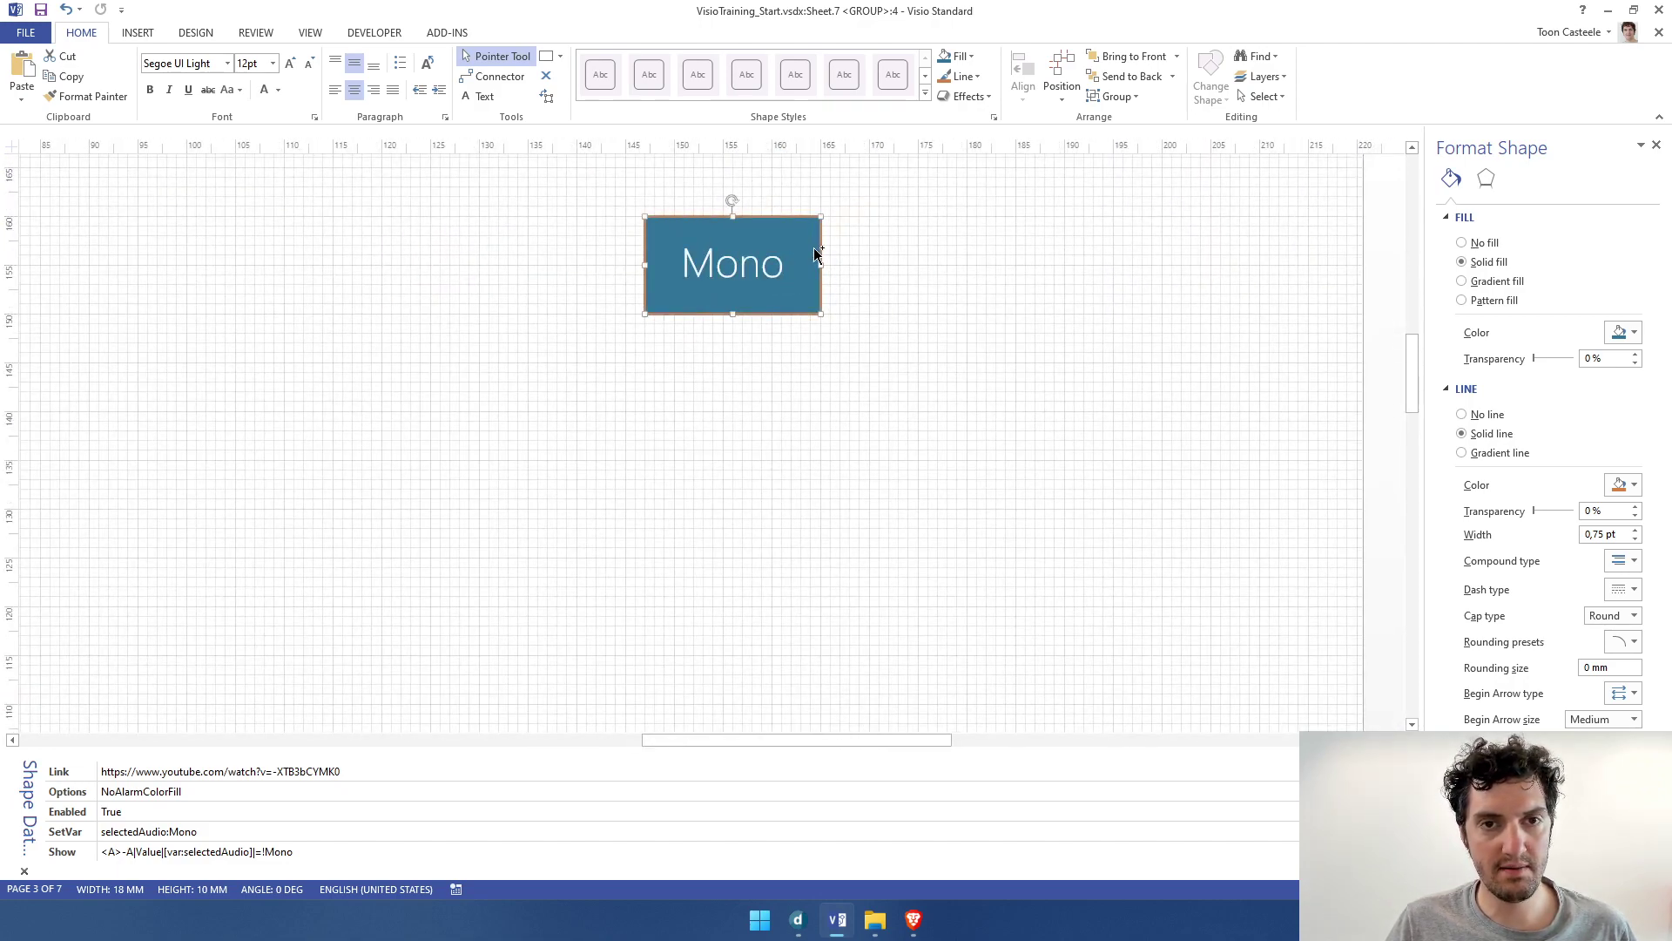
# Place a copy of the Mono button exactly over the original and remove the copy's outline
pyautogui.hotkey('ctrl', 'v')
pyautogui.moveTo(172, 358); pyautogui.dragTo(796, 251)
pyautogui.click(965, 75)
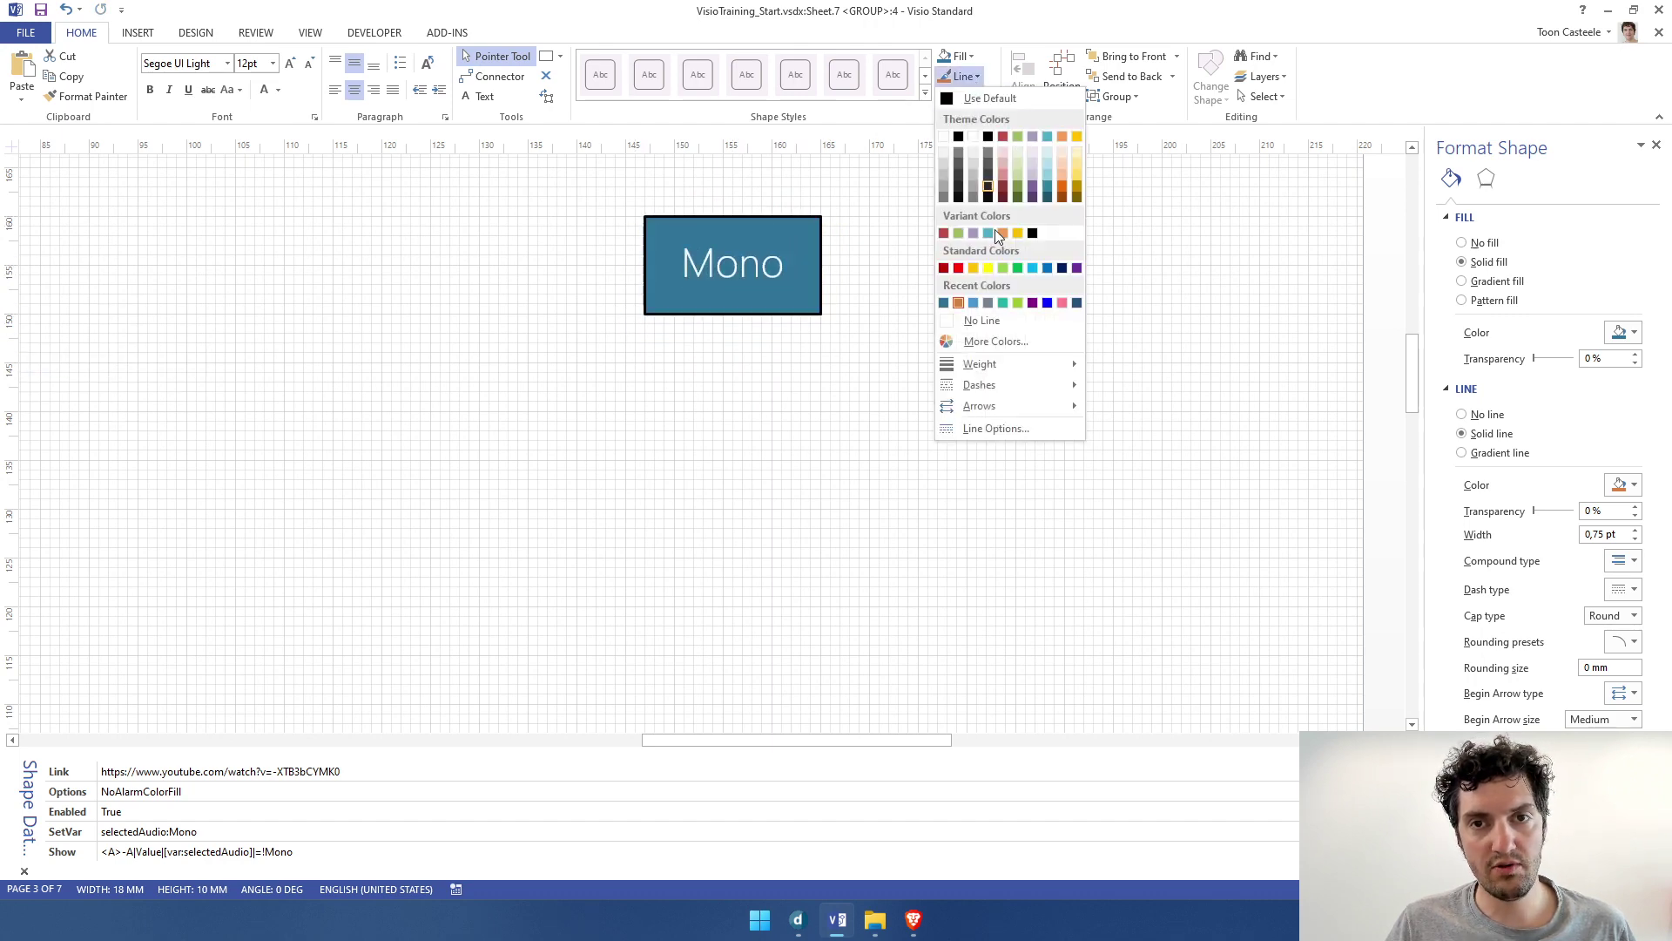
pyautogui.click(999, 326)
# Change the Show condition of the borderless Mono copy to <A>-A|Value|[var:selectedAudio]|=Mono
pyautogui.click(272, 852)
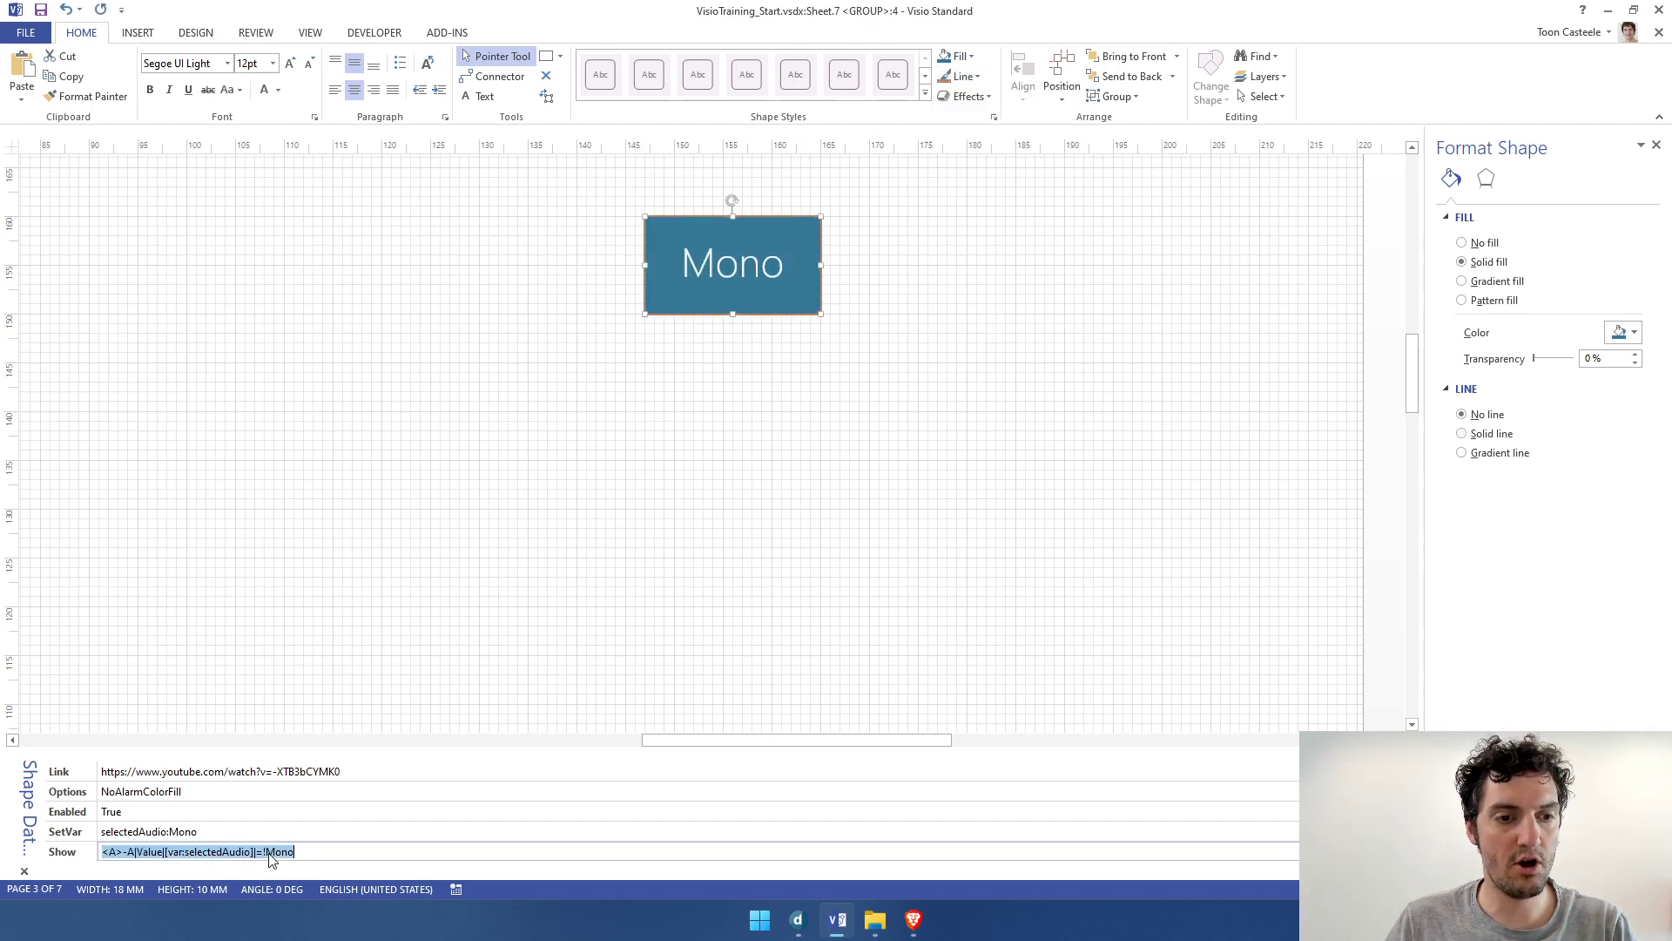
pyautogui.click(265, 852)
pyautogui.press('BackSpace')
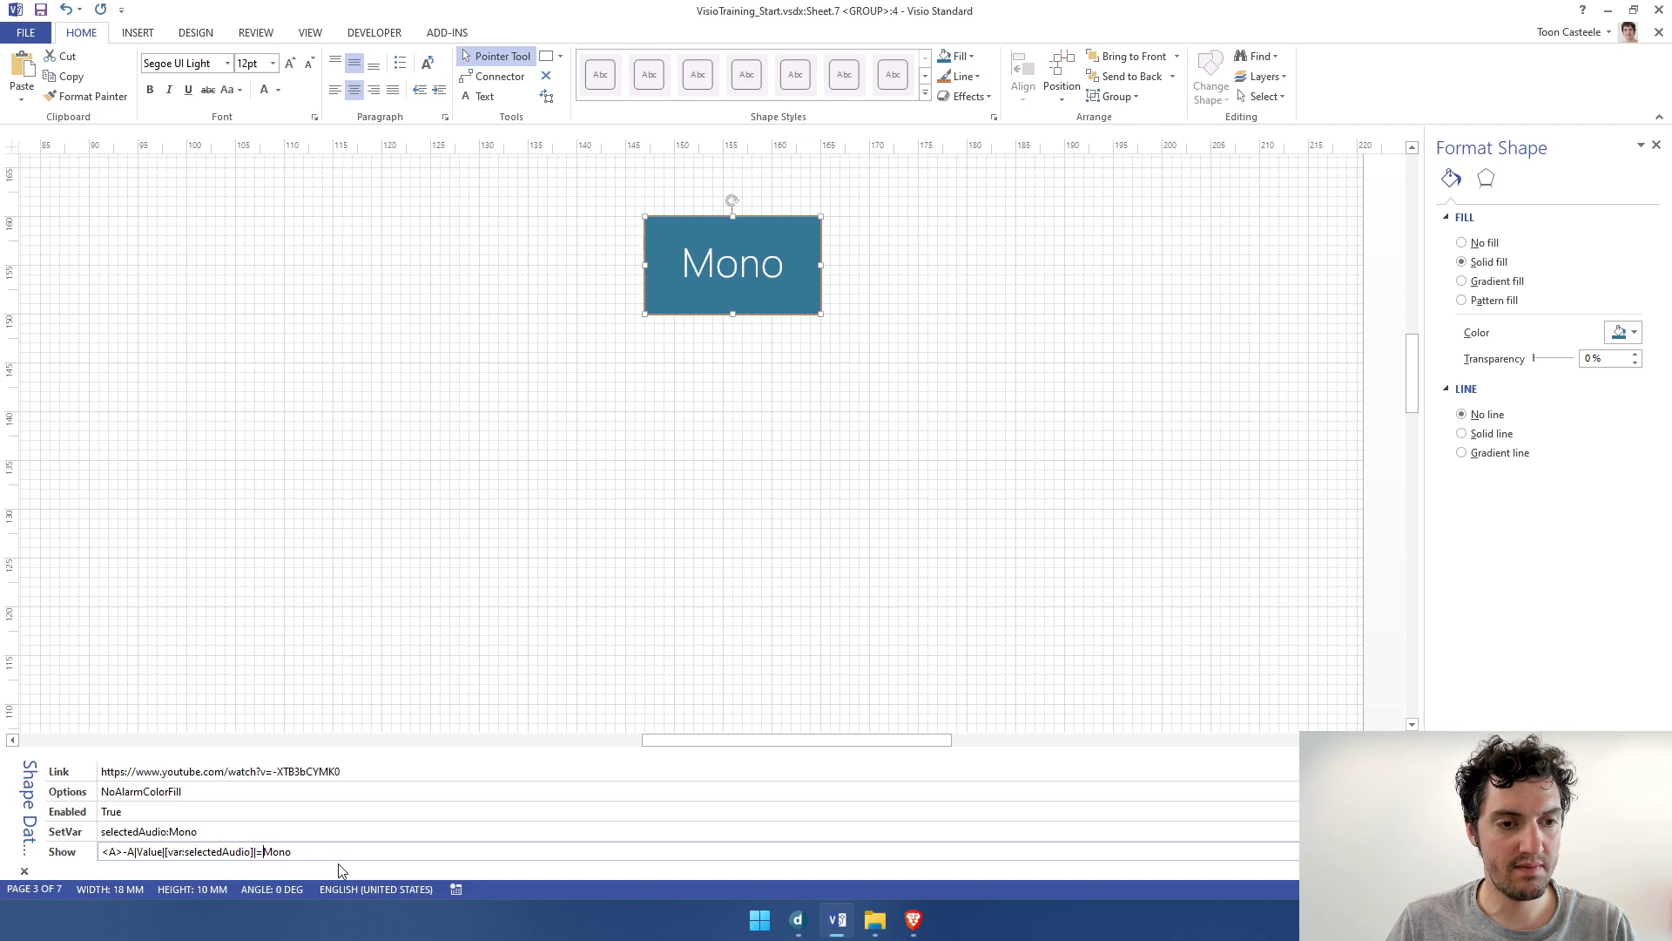
# Clear the SetVar, Enabled and Link values of the borderless Mono copy, keeping Options as NoAlarmColorFill
pyautogui.click(214, 830)
pyautogui.press('BackSpace')
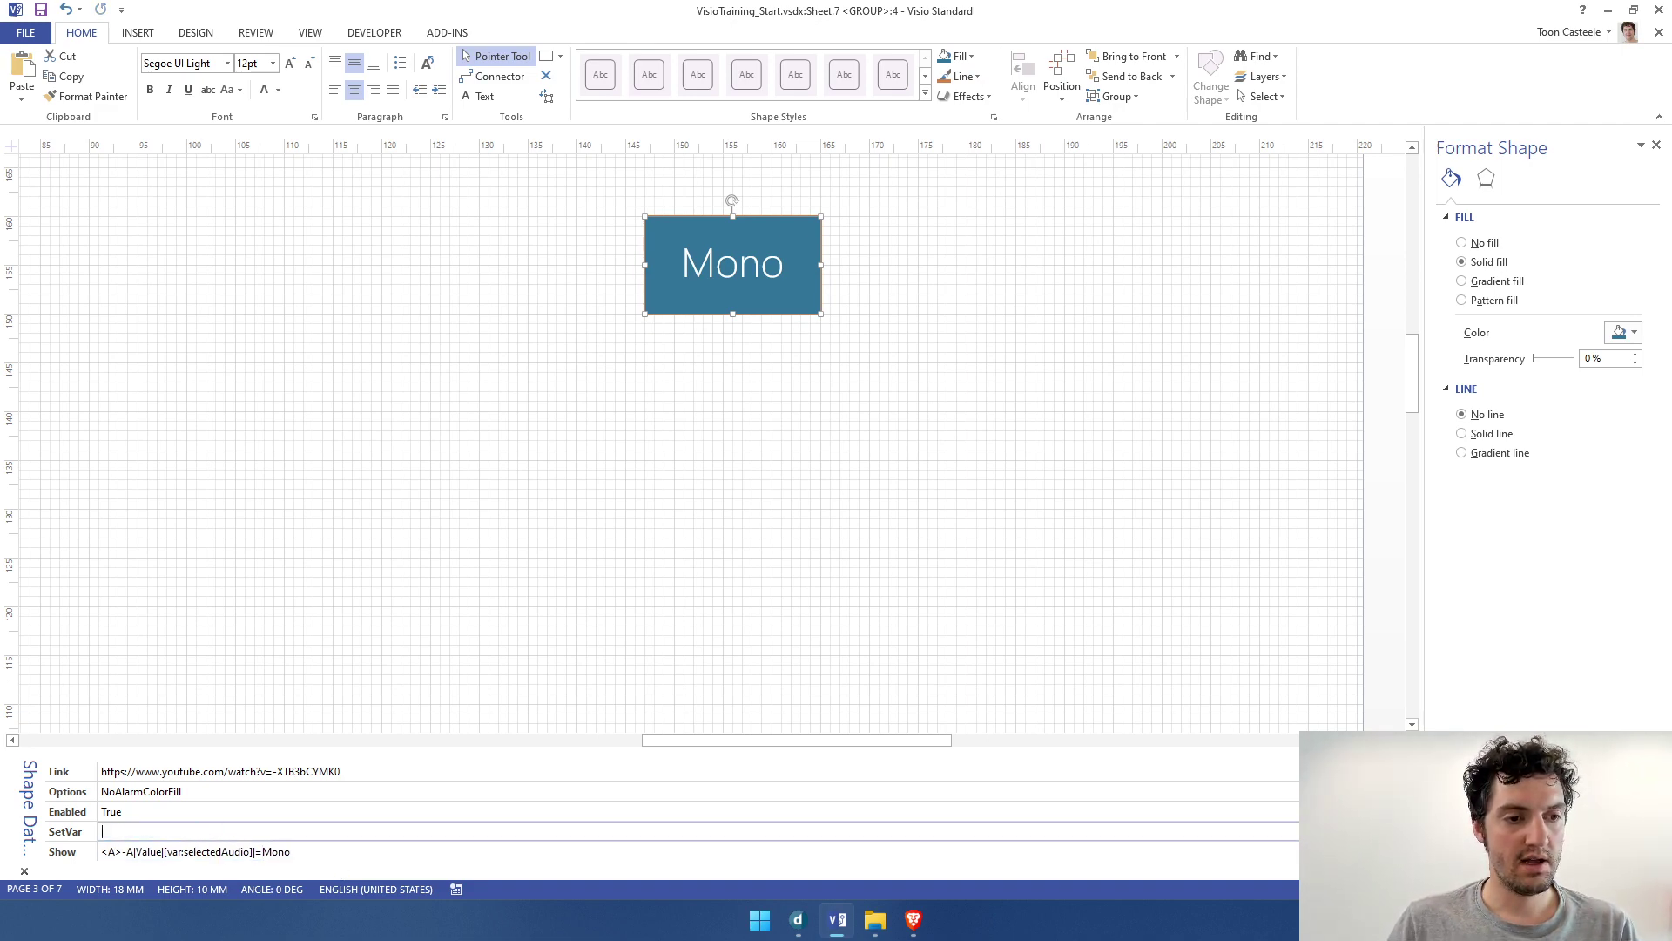
pyautogui.click(209, 793)
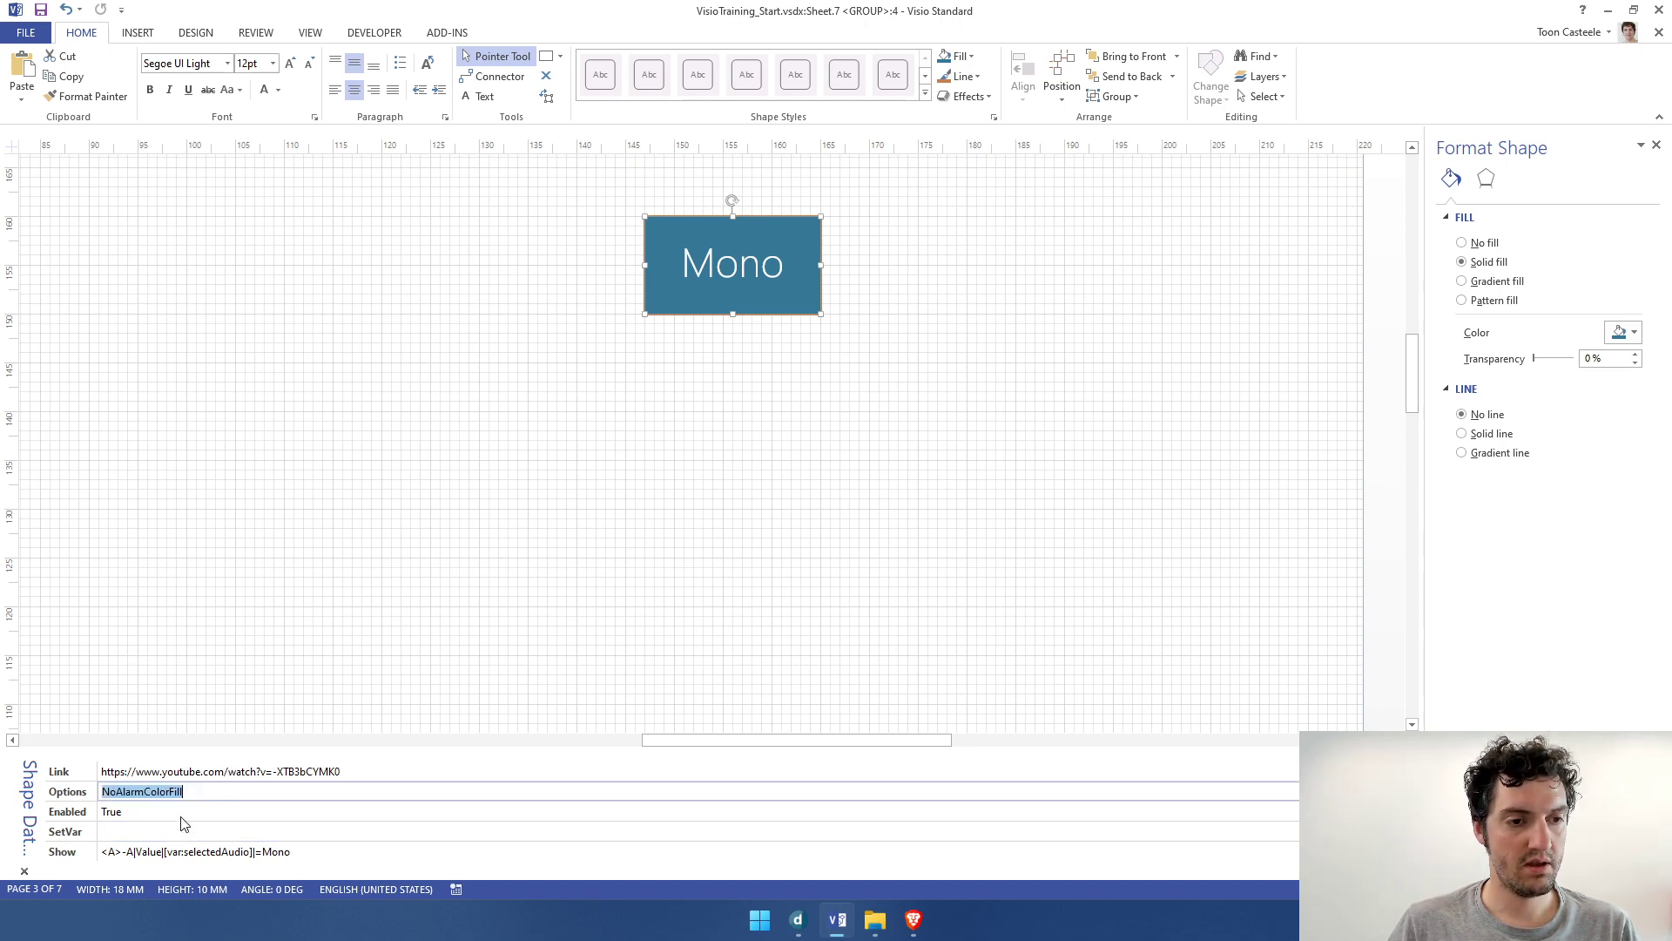
pyautogui.click(185, 813)
pyautogui.press('BackSpace')
pyautogui.click(351, 777)
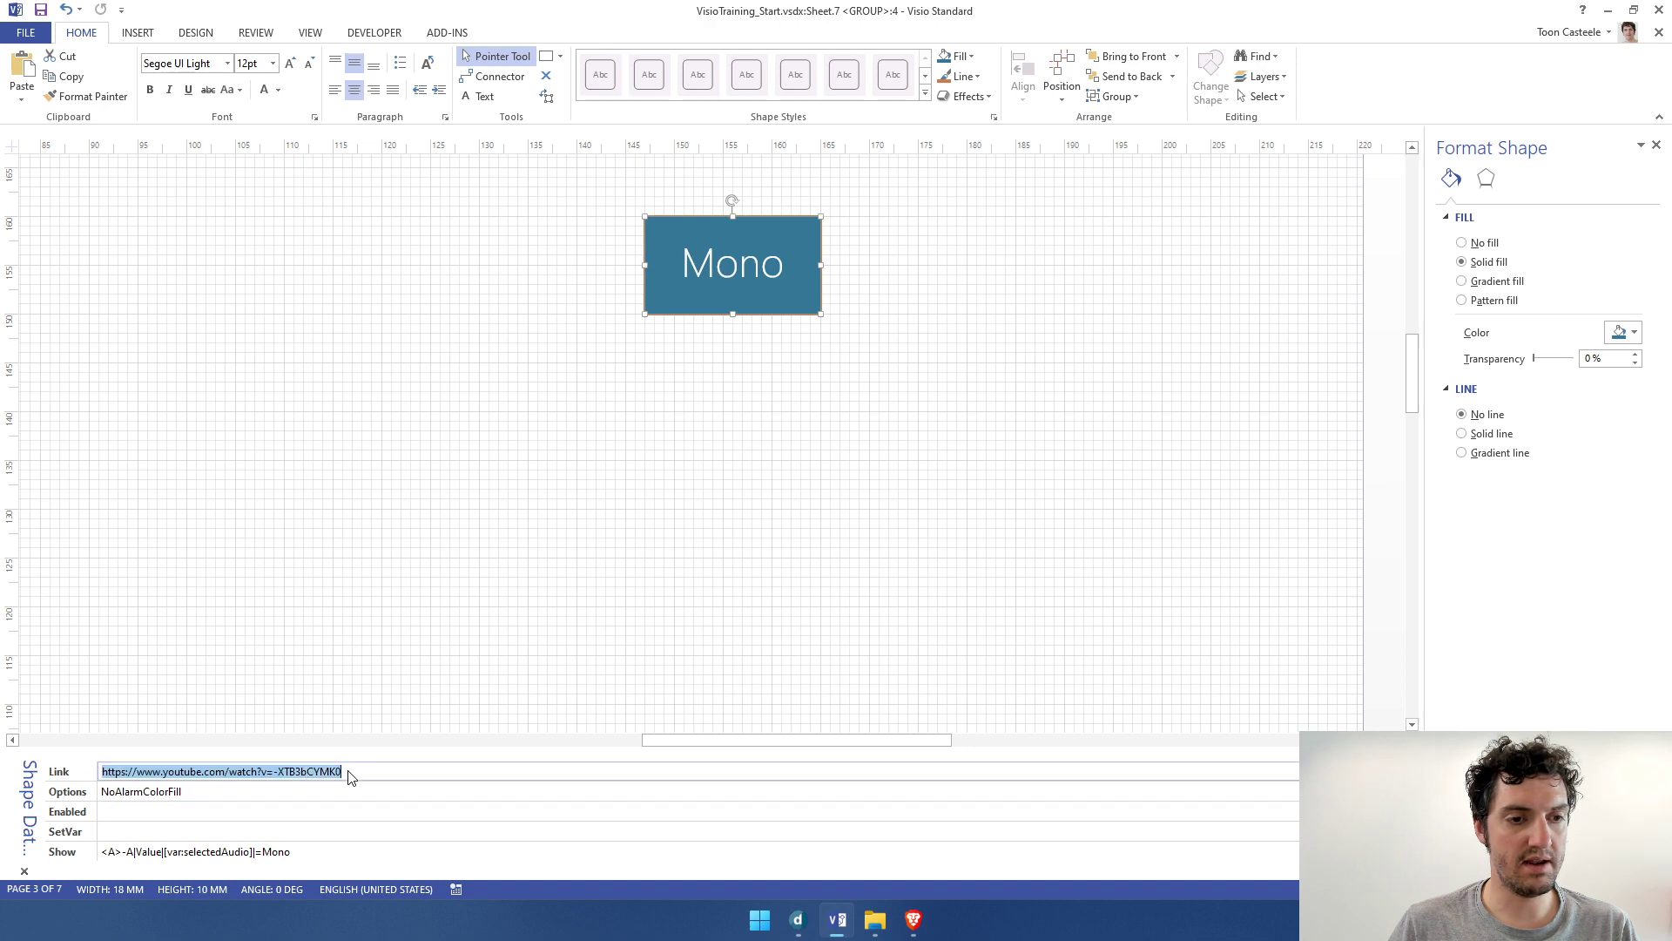
pyautogui.press('BackSpace')
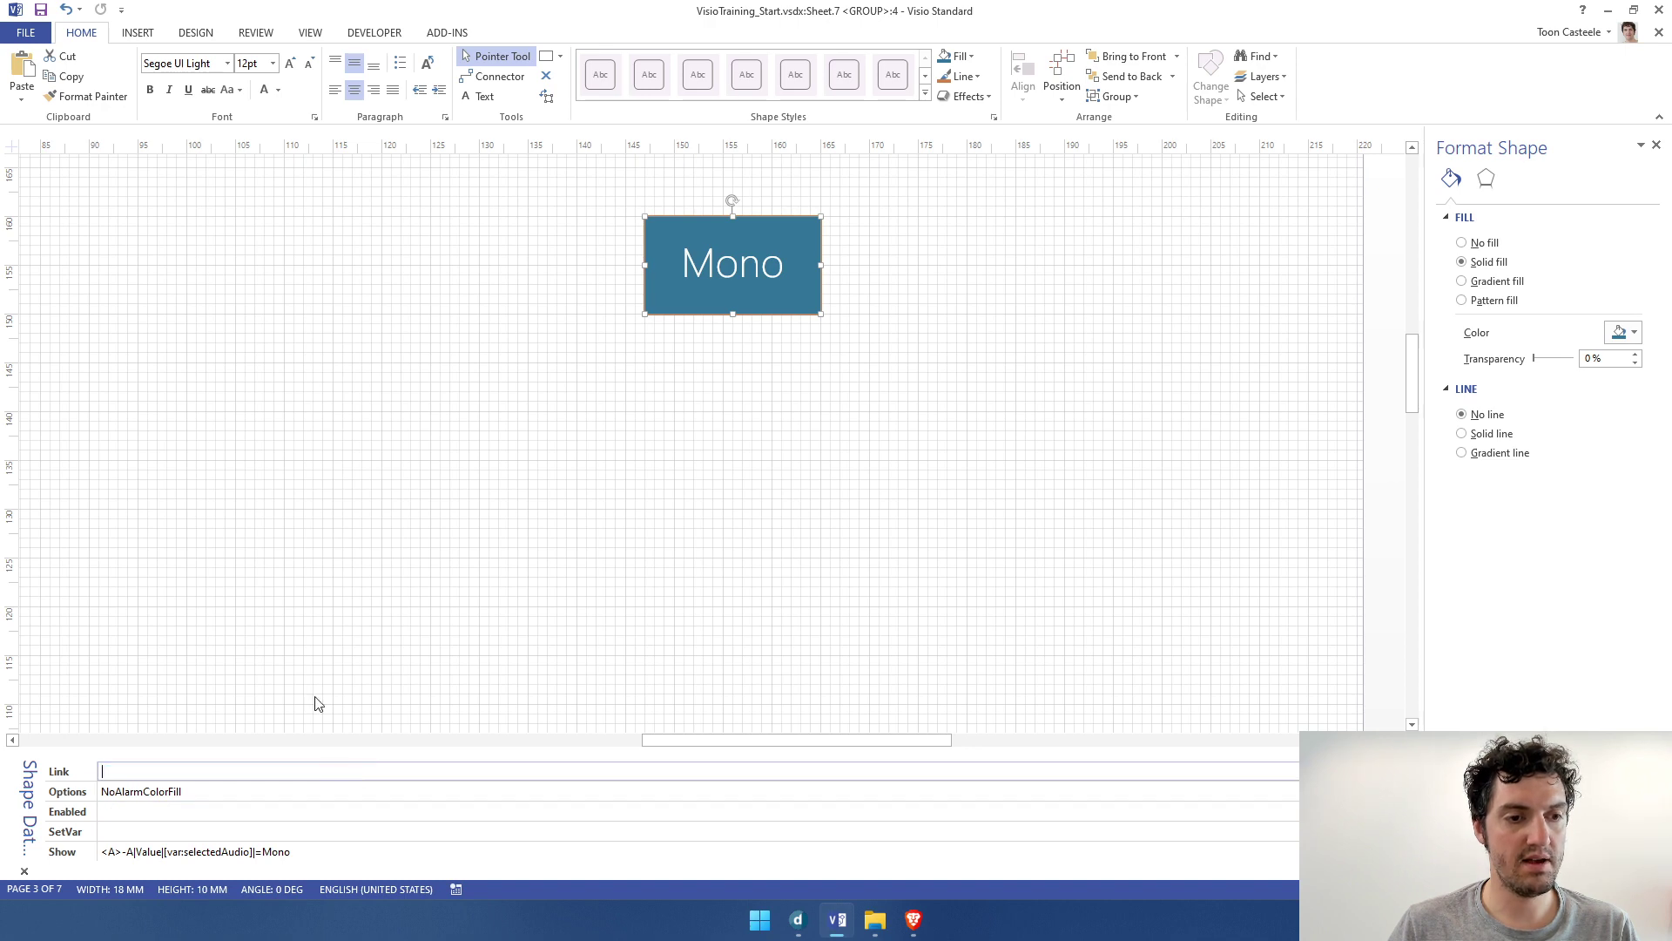
pyautogui.click(328, 359)
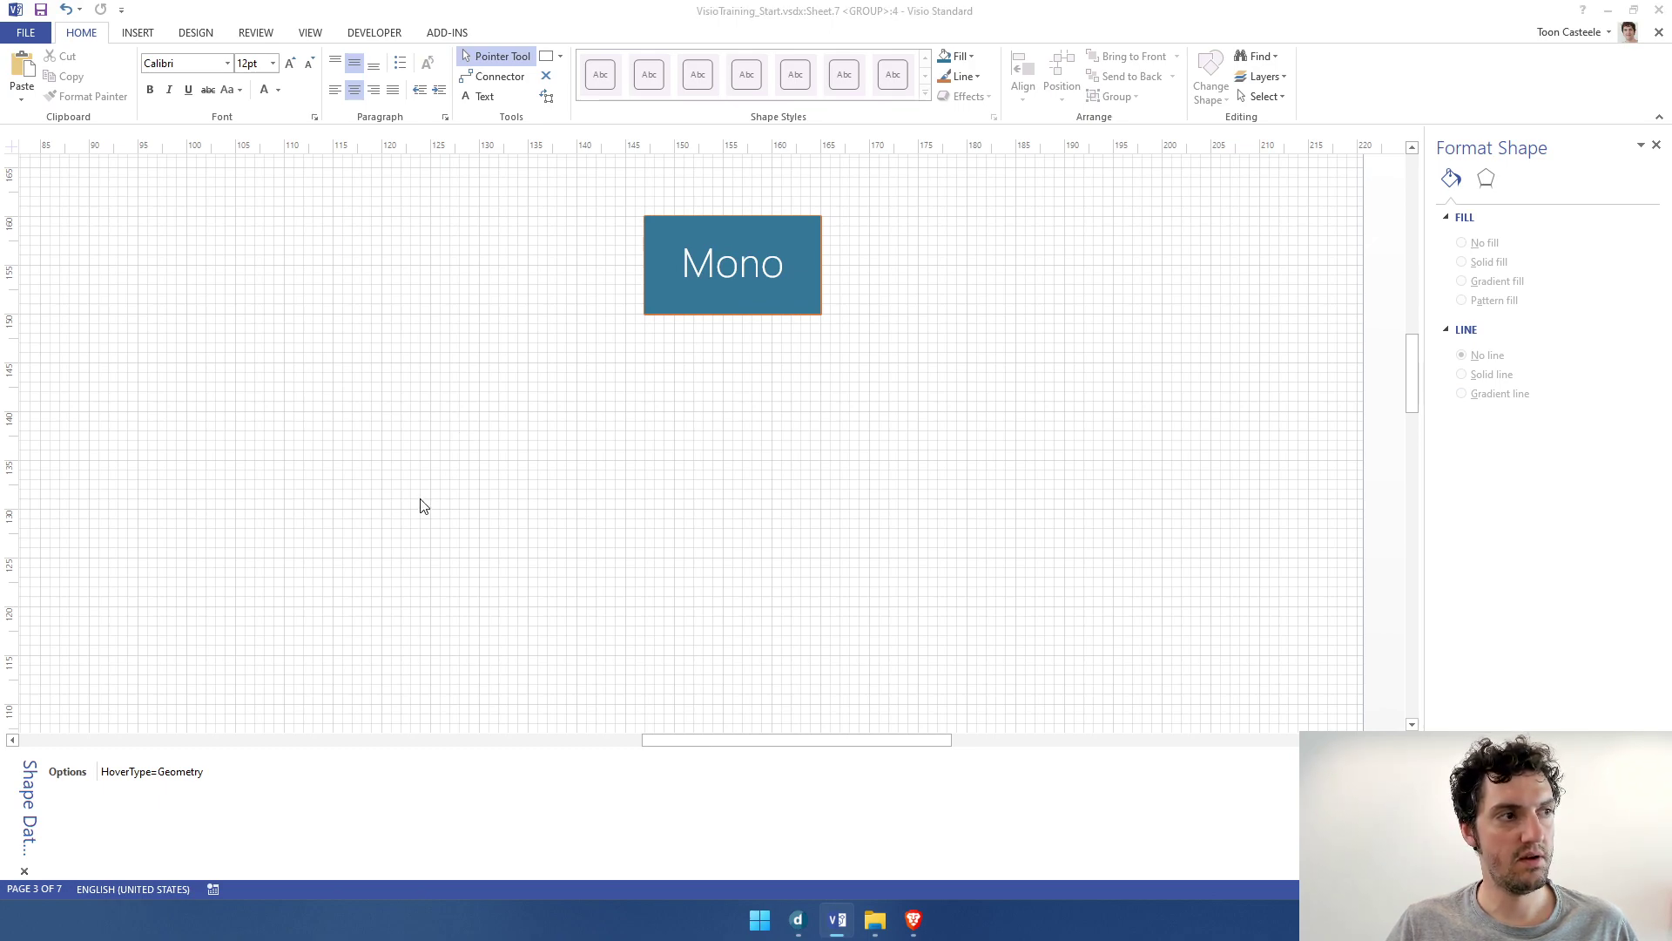
# Correct the outlined Mono button's Show condition to <A>-A|Value|[var:selectedAudio]|!=Mono, check the masterdetail page in DataMiner, and return to Visio
pyautogui.hotkey('alt', 'Tab')
pyautogui.hotkey('alt', 'Tab')
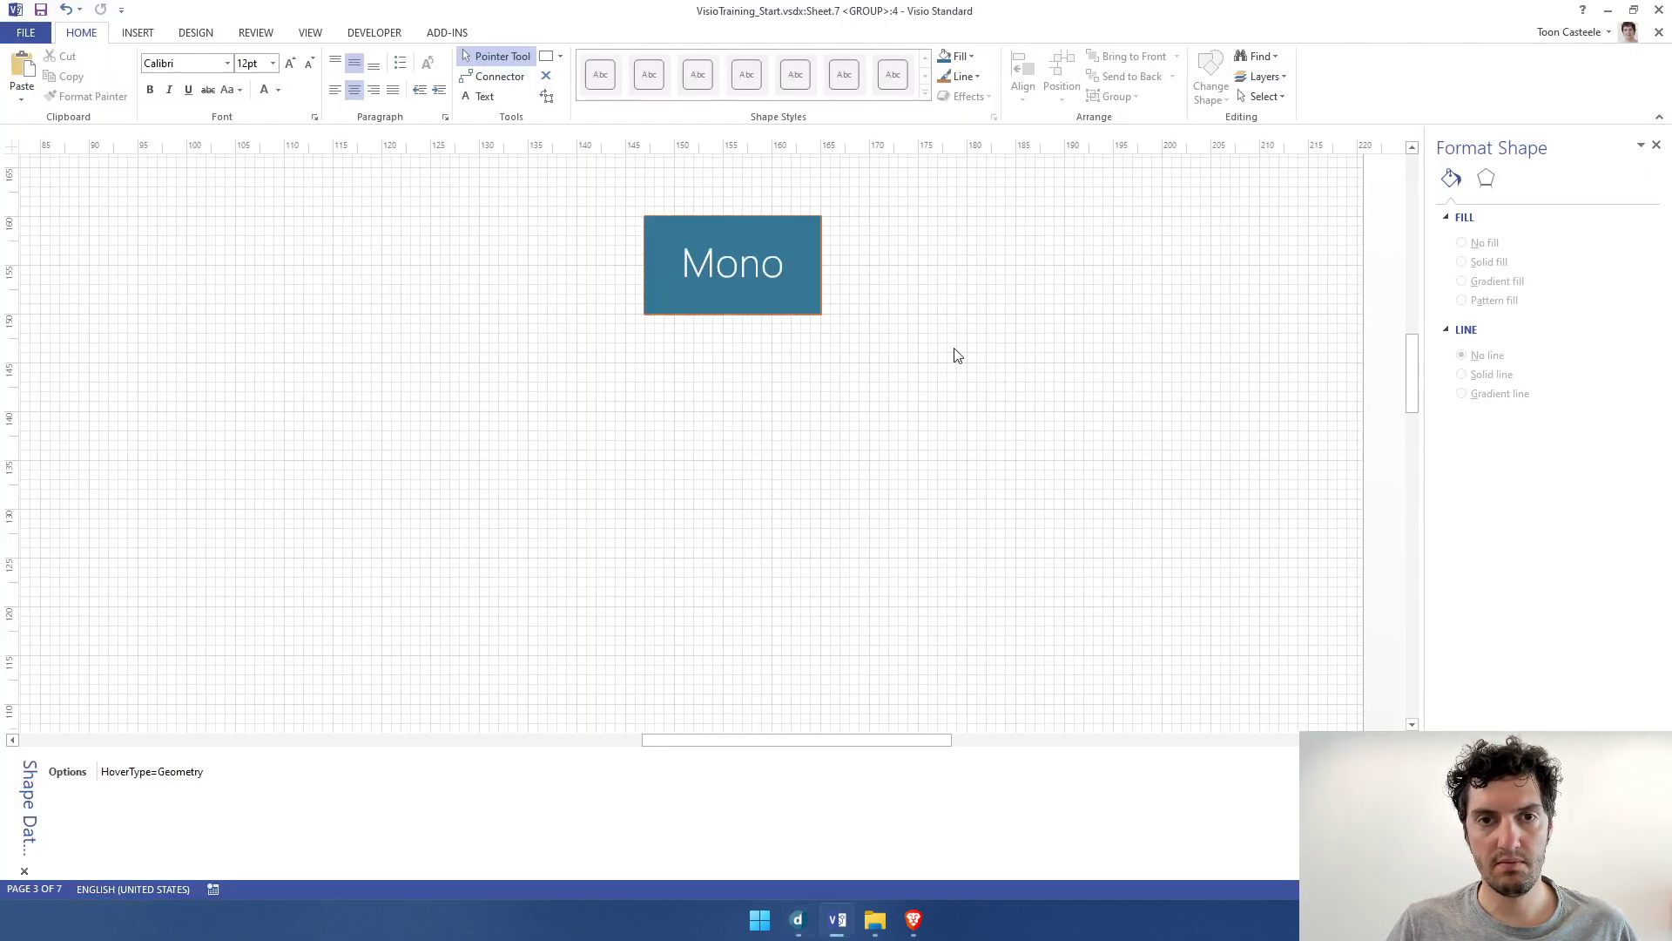
pyautogui.scroll(-2, 691, 473)
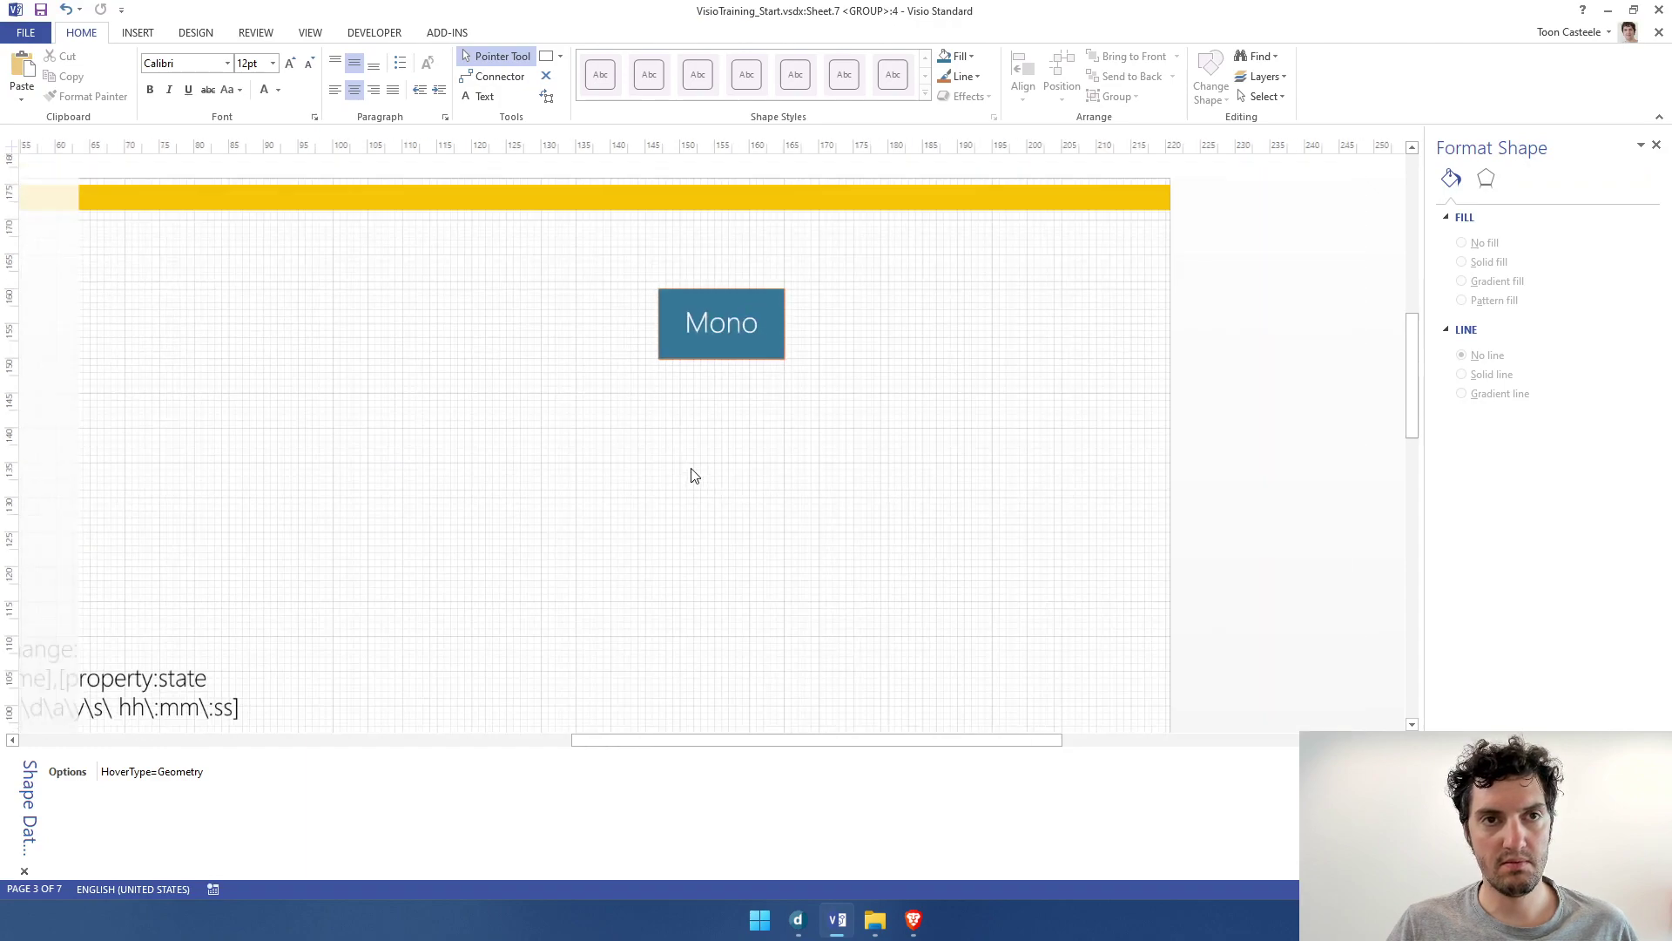
pyautogui.click(723, 348)
pyautogui.click(705, 366)
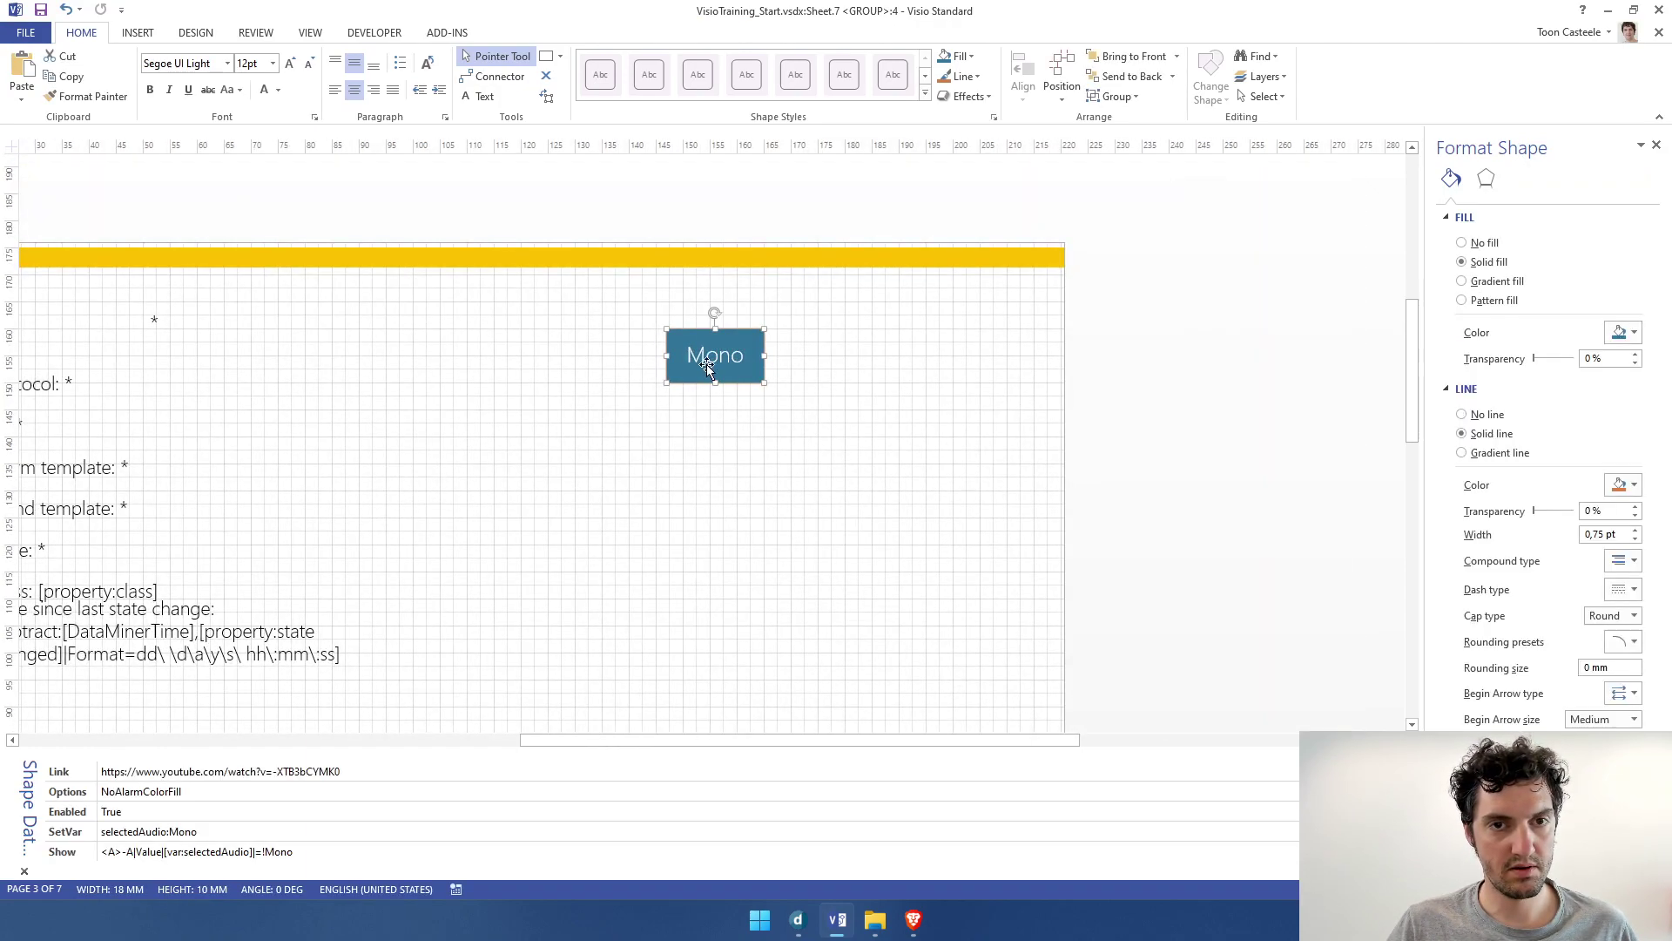
pyautogui.hscroll(-3, 714, 502)
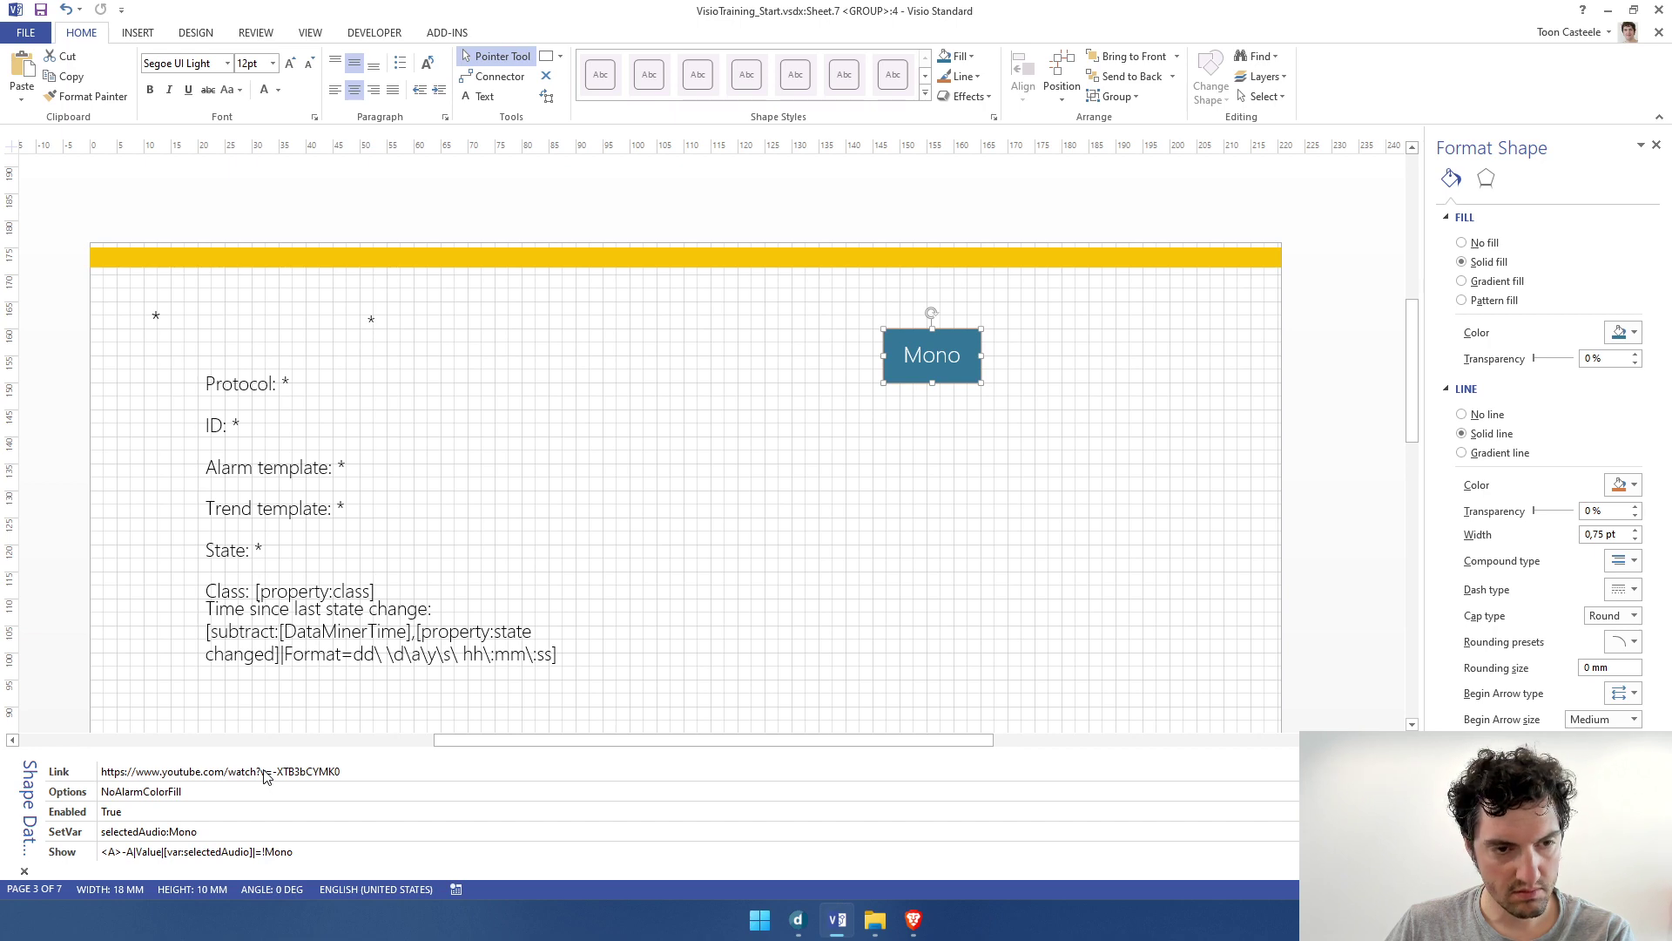
pyautogui.click(271, 853)
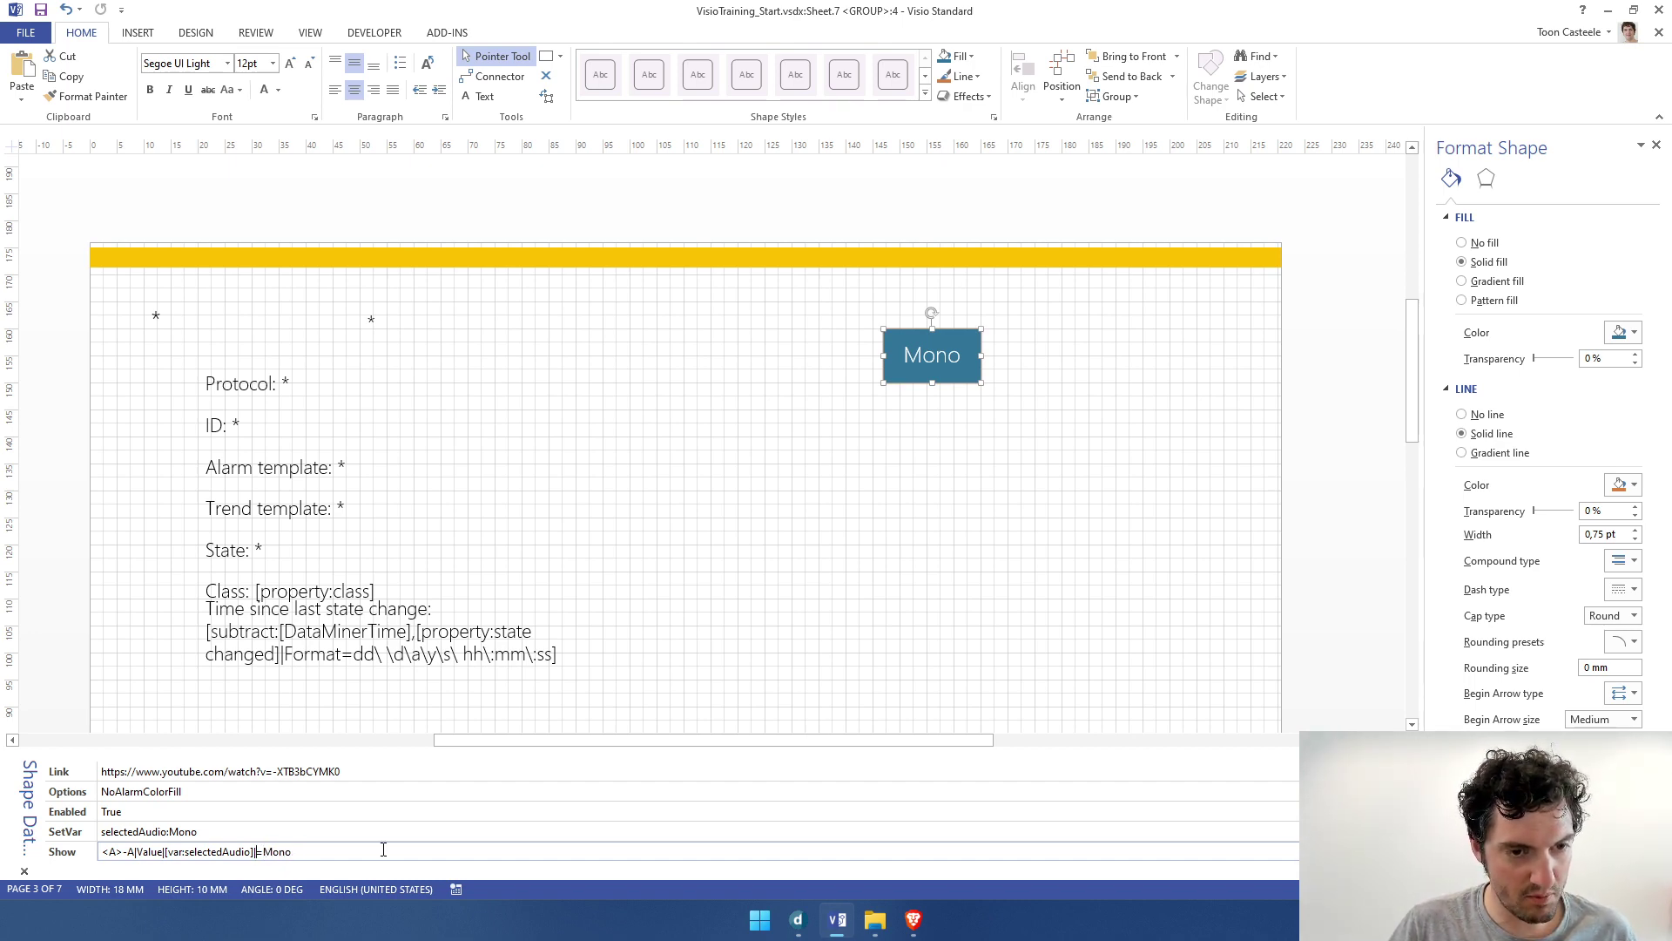
pyautogui.write('|')
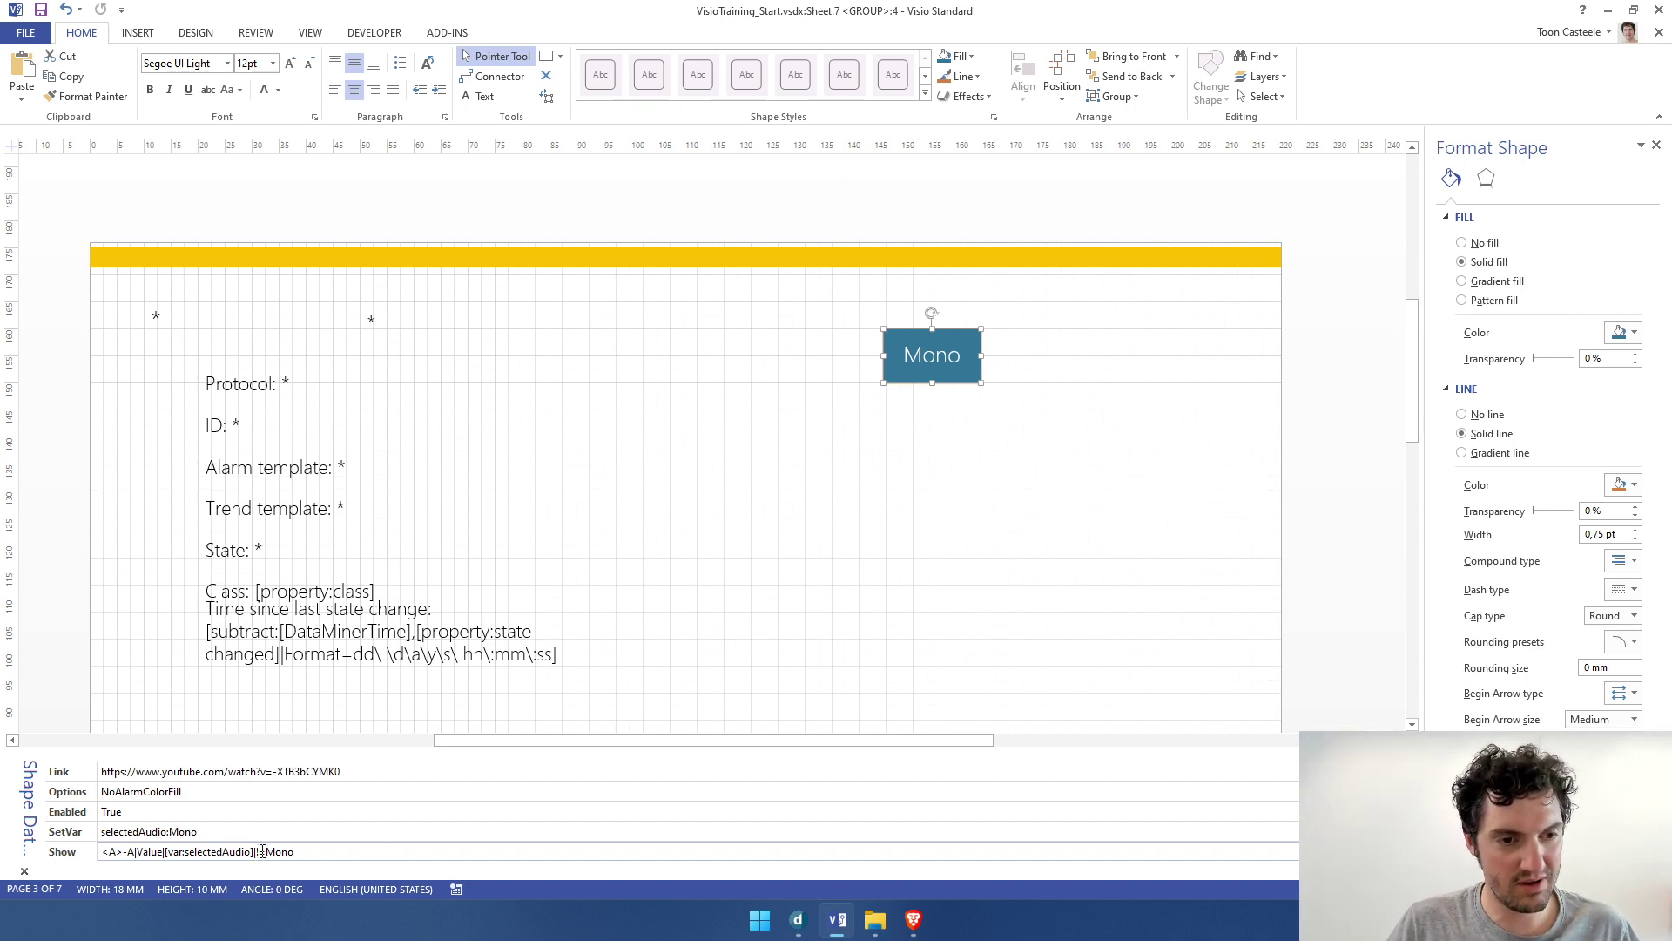
pyautogui.click(75, 464)
pyautogui.hotkey('alt', 'Tab')
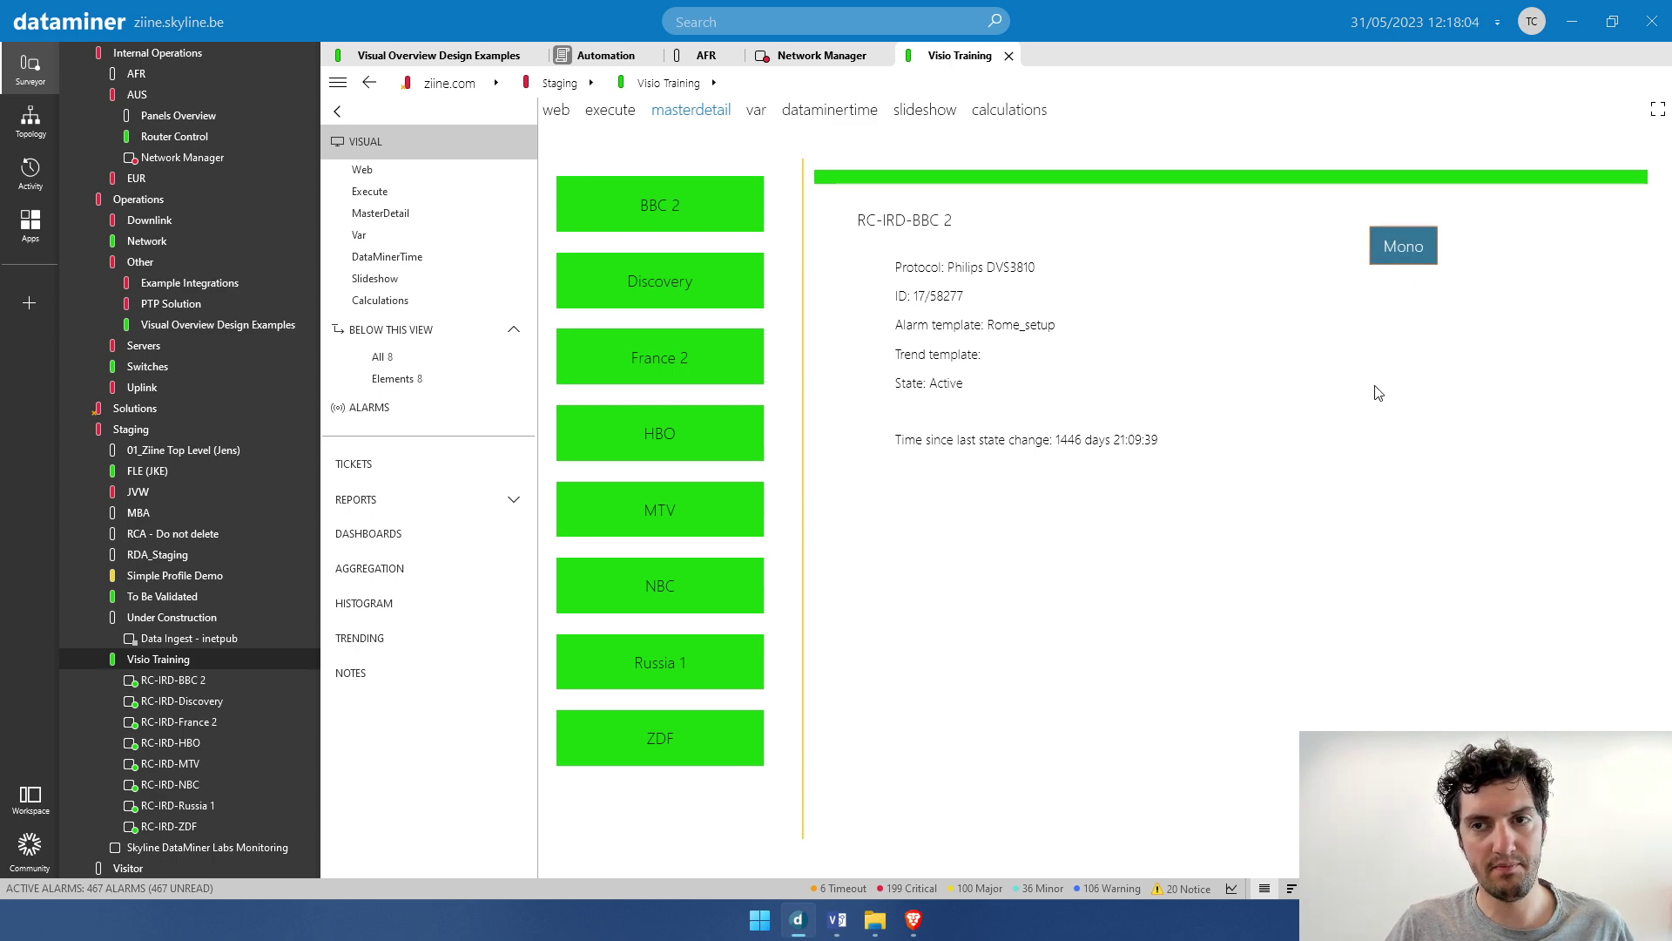
pyautogui.hotkey('alt', 'Tab')
pyautogui.click(948, 359)
pyautogui.hotkey('ctrl', 'c')
pyautogui.hotkey('ctrl', 'v')
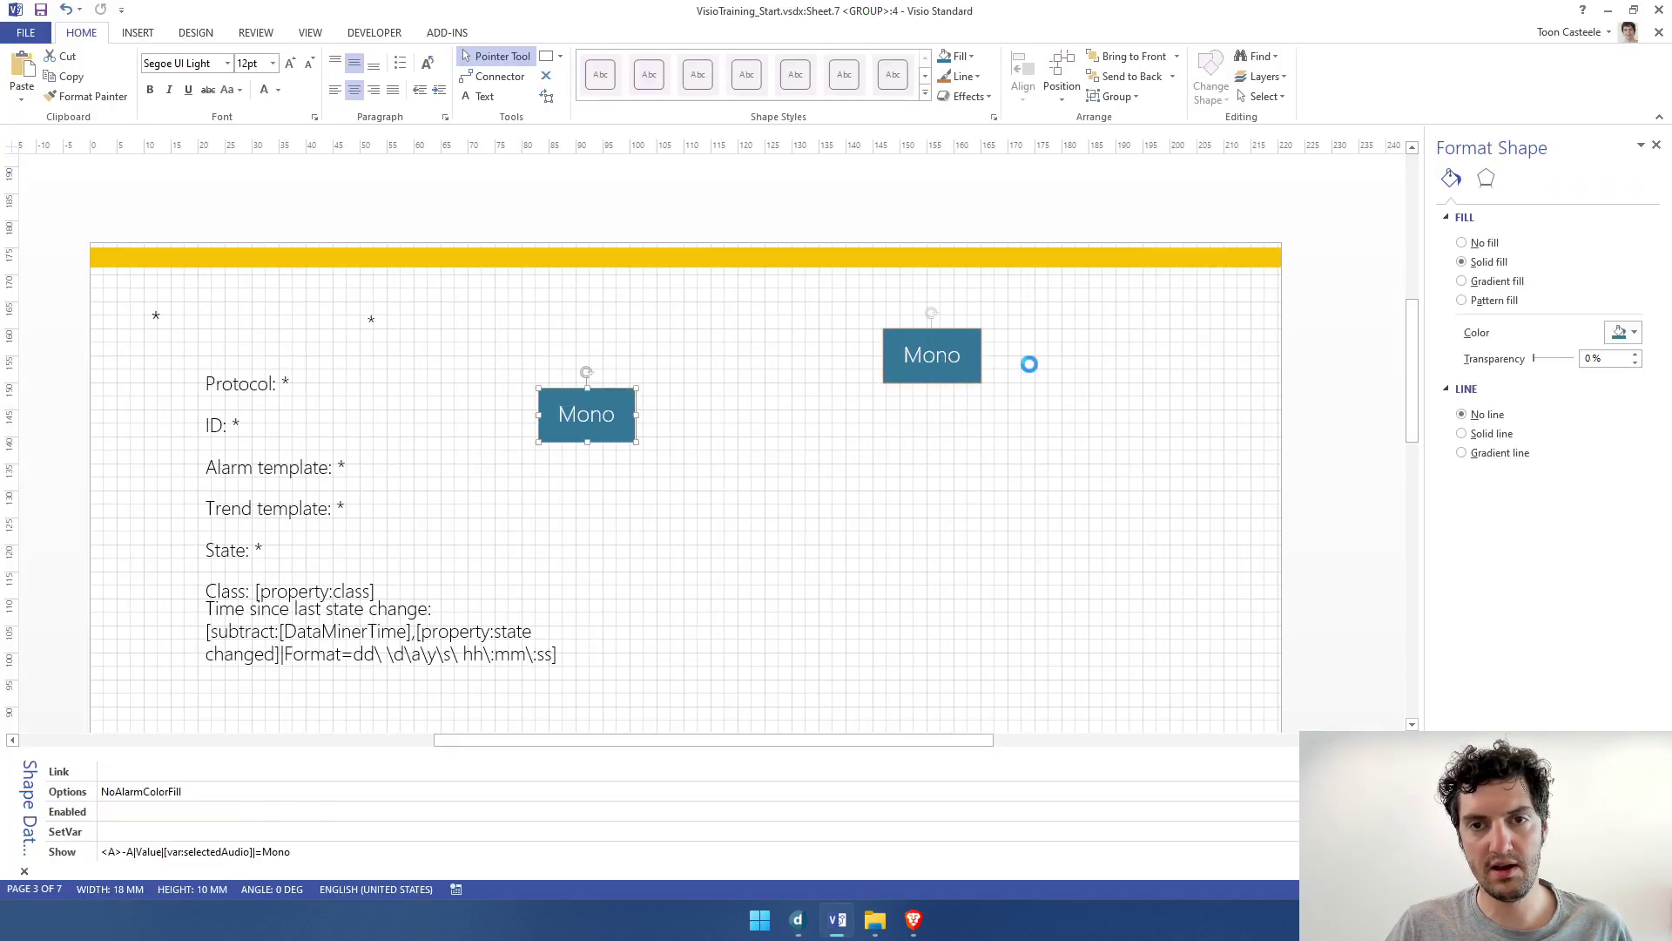
pyautogui.hotkey('ctrl', 'z')
# Duplicate both stacked Mono buttons together and place the copies to the right of the originals at the same height
pyautogui.moveTo(841, 302); pyautogui.dragTo(1054, 435)
pyautogui.hotkey('ctrl', 'v')
pyautogui.moveTo(575, 411); pyautogui.dragTo(1060, 352)
pyautogui.click(1113, 522)
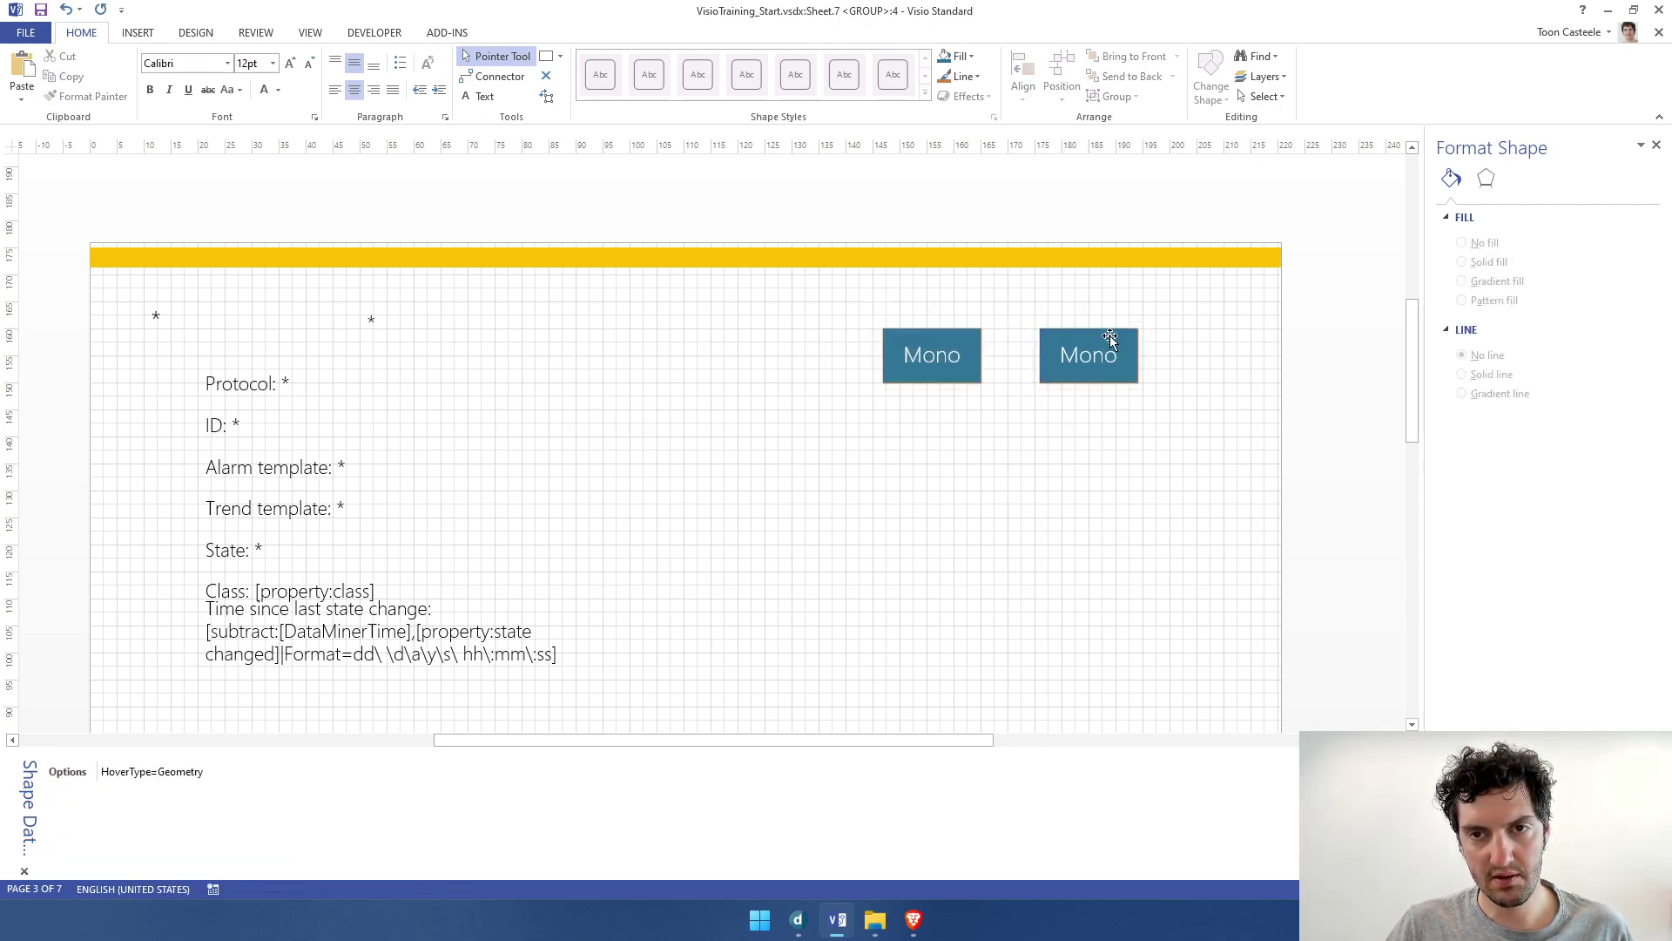
# Set the Show condition of the upper shape in the copied pair to <A>-A|Value|[var:selectedAudio]|=Stereo
pyautogui.click(1111, 340)
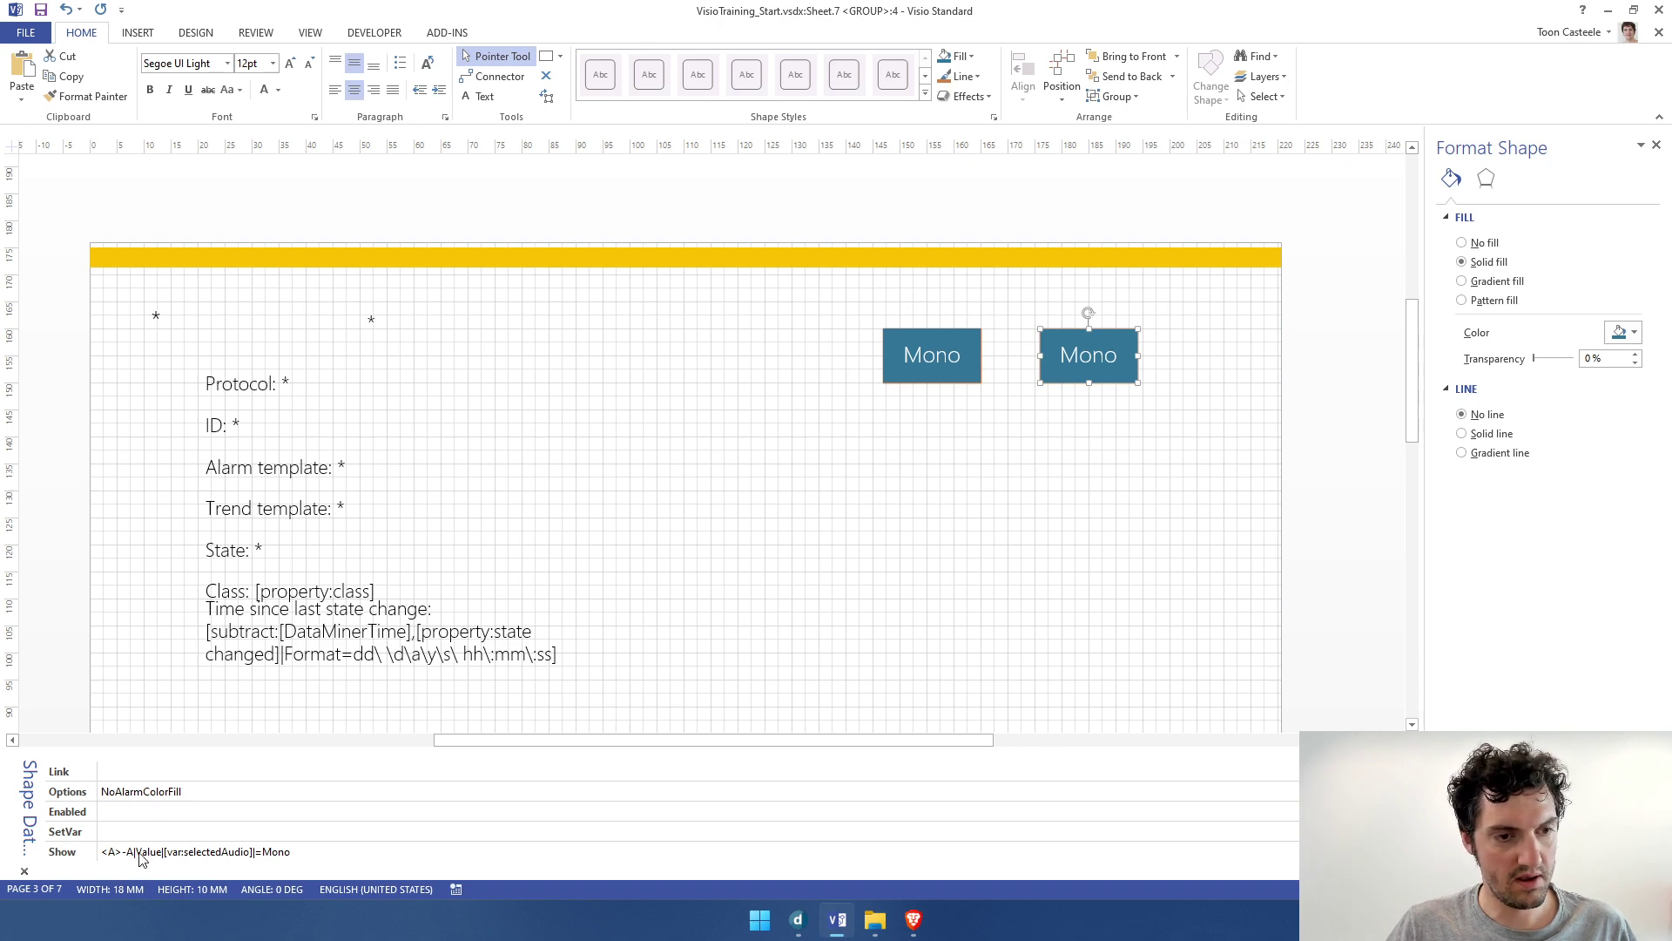
pyautogui.click(178, 854)
pyautogui.click(275, 851)
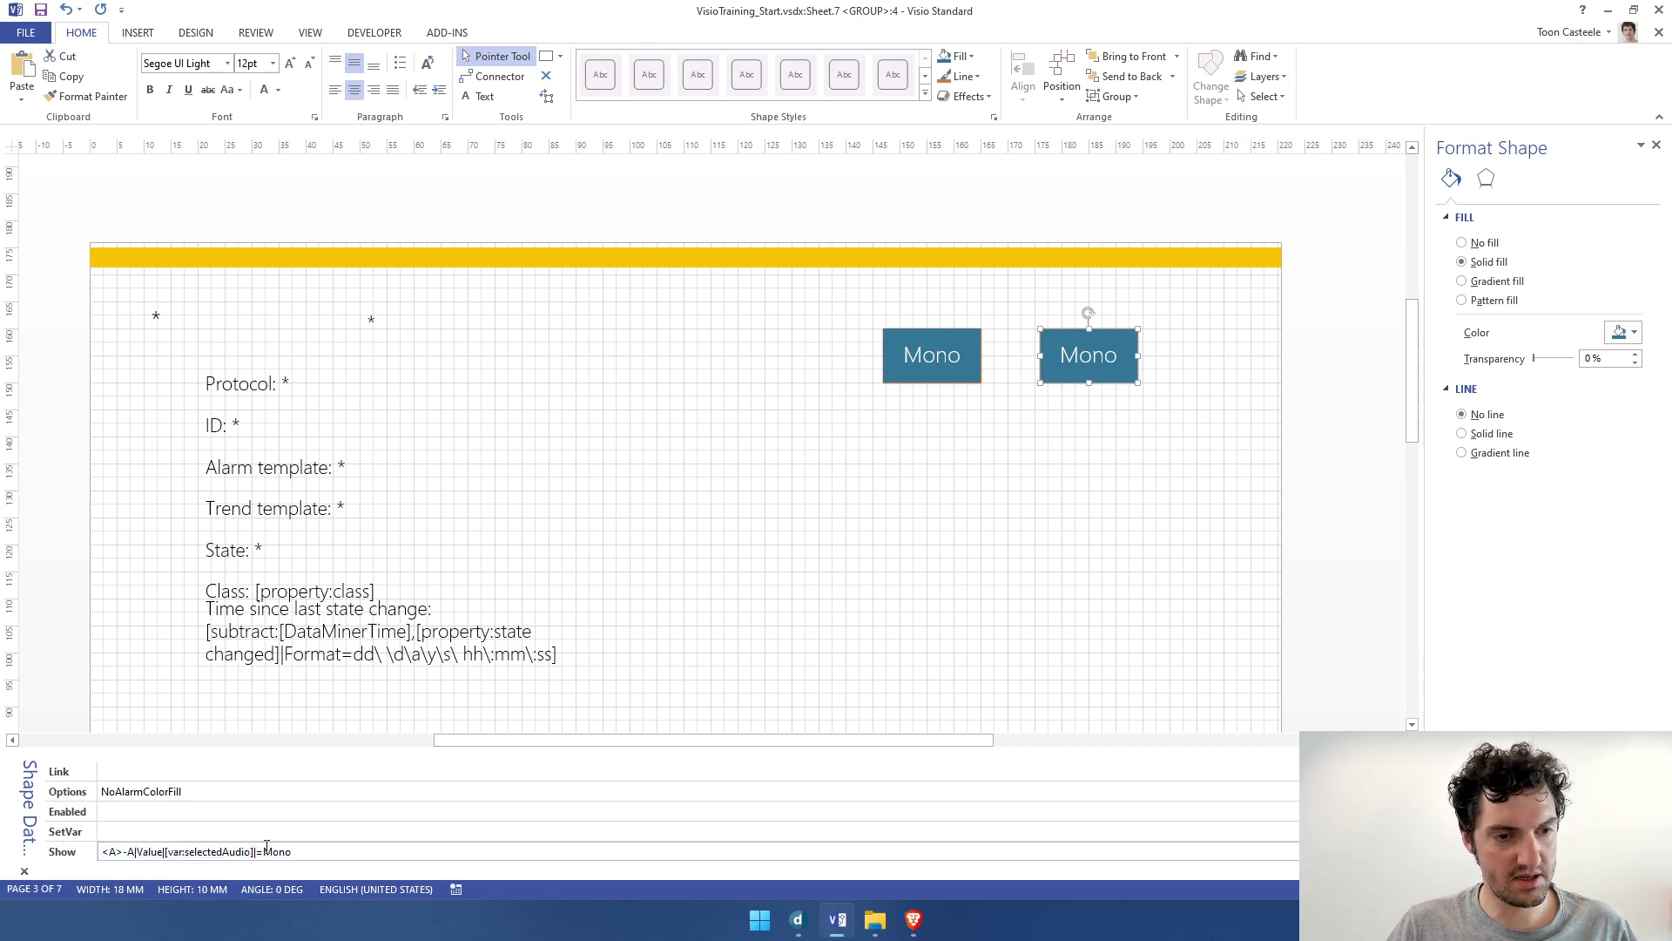
pyautogui.doubleClick(279, 851)
pyautogui.write('Stere')
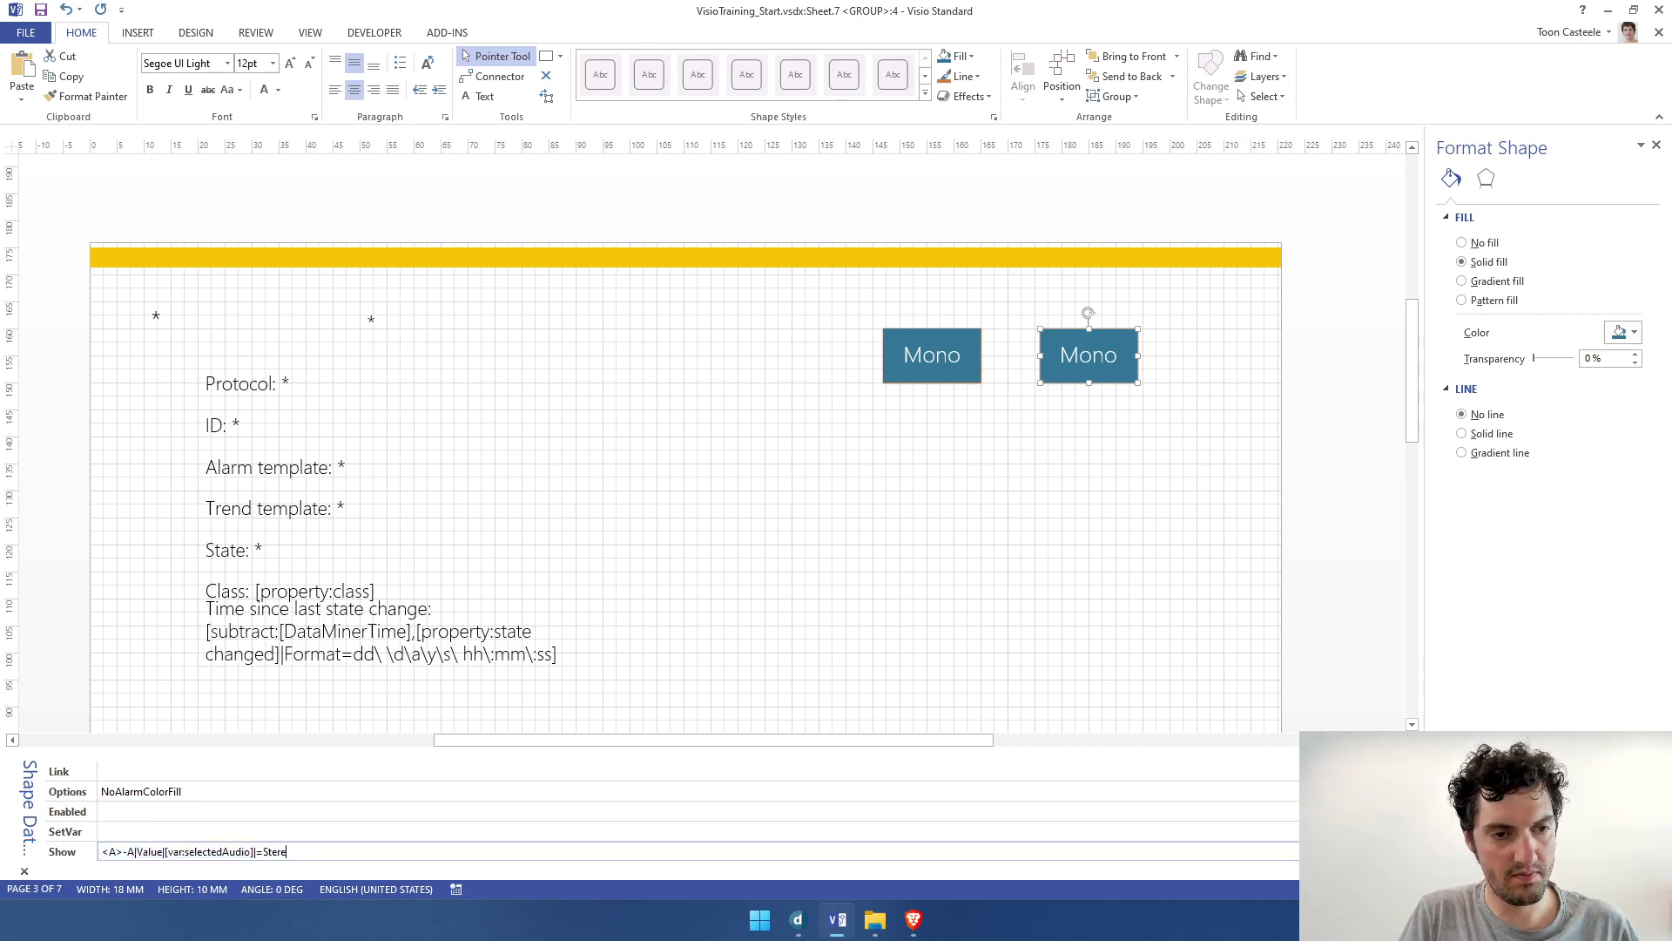
pyautogui.write('o')
# Change the text on the upper borderless button of the copied pair to Stereo and keep that button selected
pyautogui.click(1084, 348)
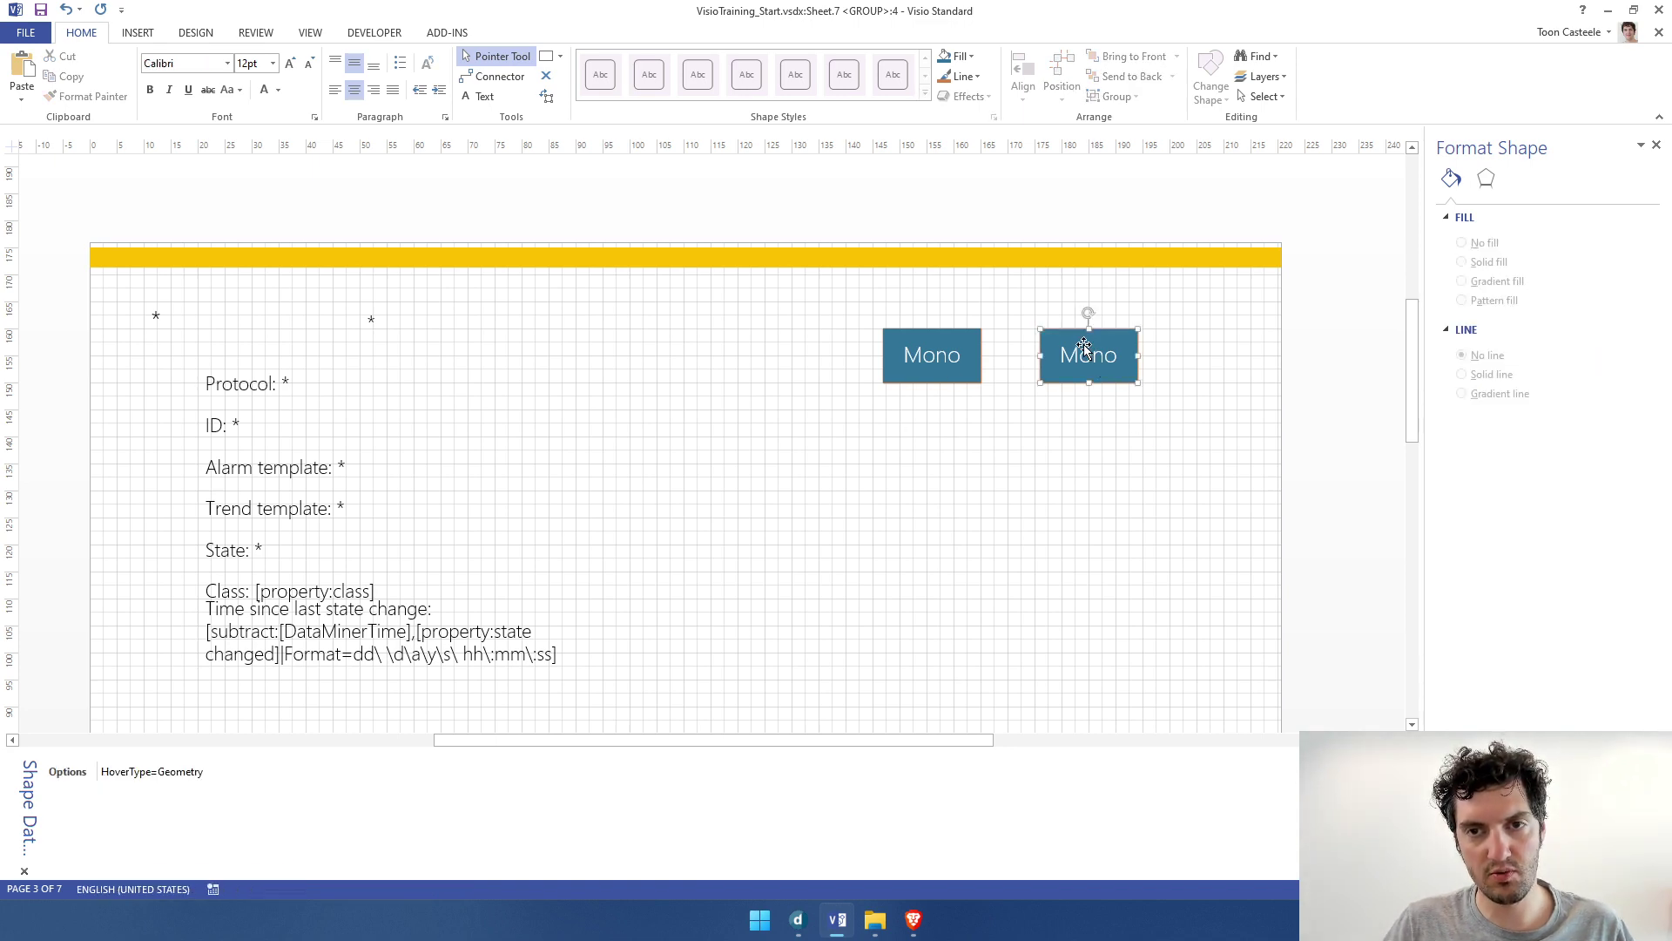
pyautogui.click(1084, 348)
pyautogui.doubleClick(1089, 353)
pyautogui.write('Stereo')
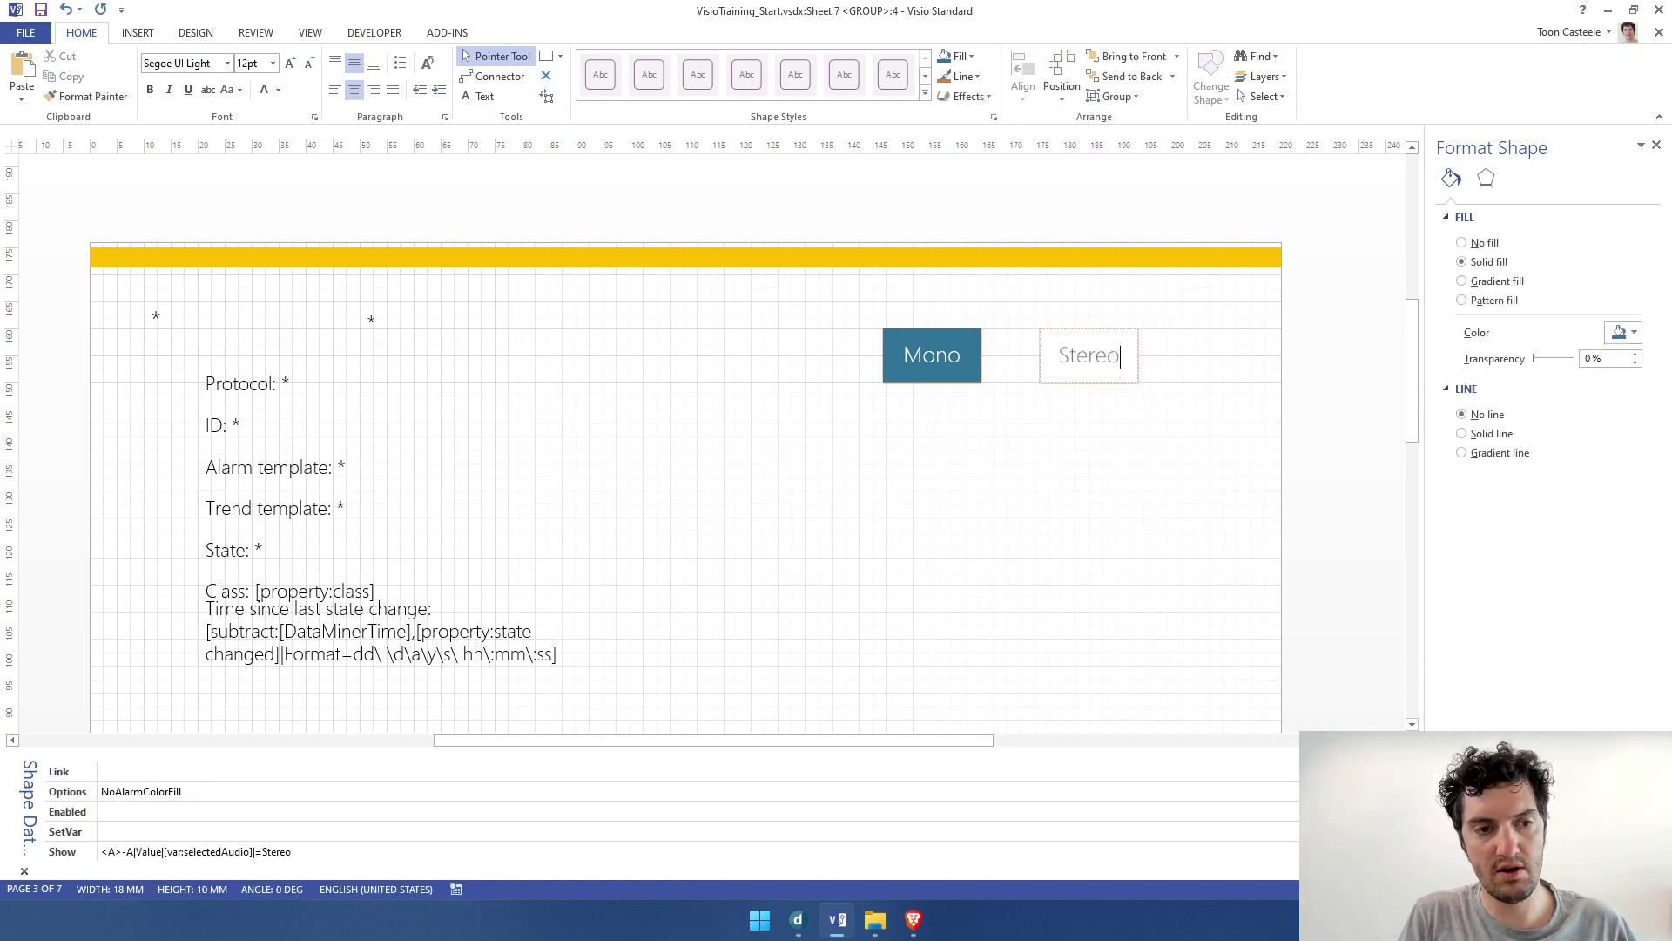
pyautogui.click(1117, 433)
pyautogui.click(1089, 352)
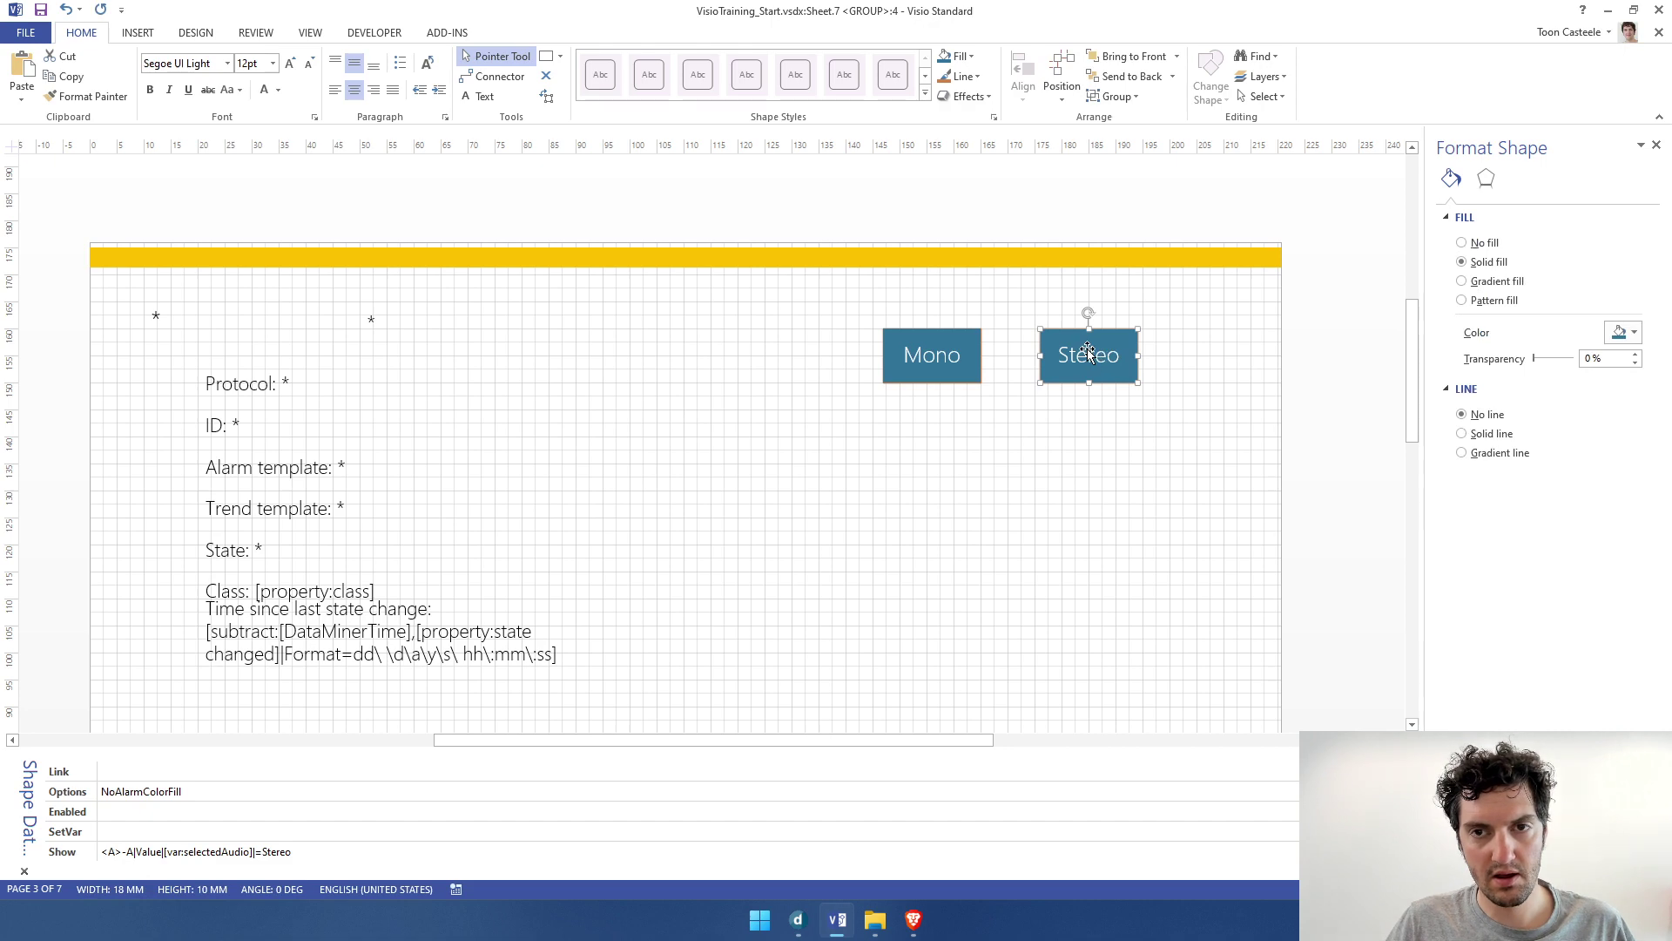
# On the outlined lower button of the copied pair, set SetVar to selectedAudio:Stereo and Show to <A>-A|Value|[var:selectedAudio]|!=Stereo
pyautogui.click(1088, 351)
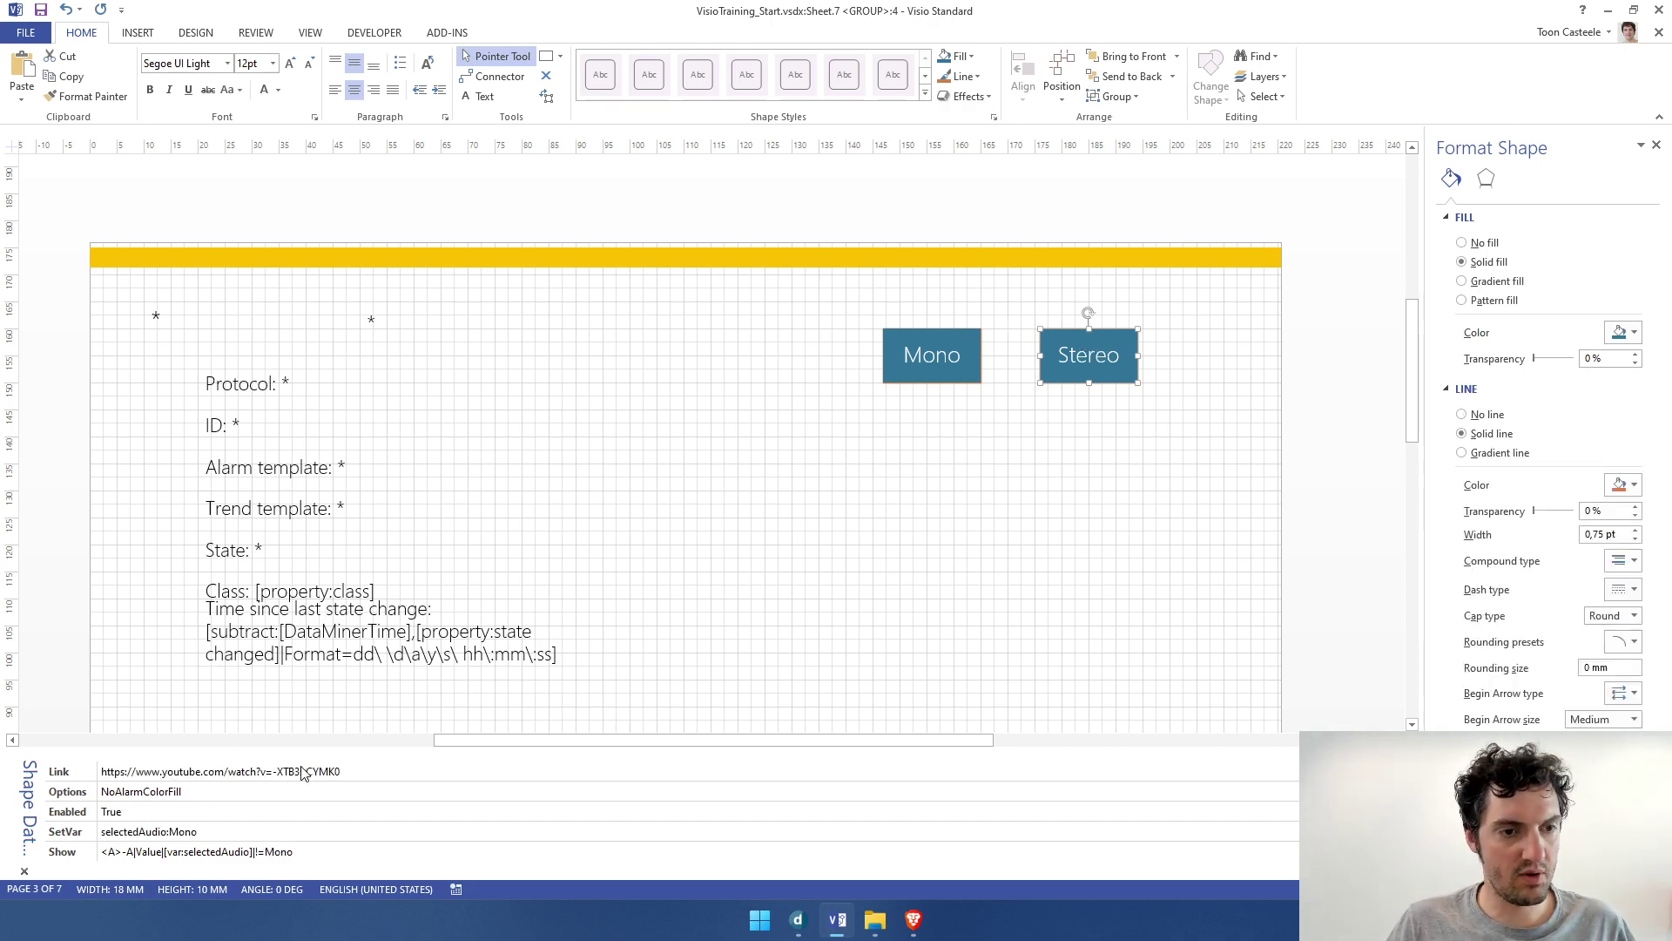
pyautogui.click(161, 833)
pyautogui.click(210, 833)
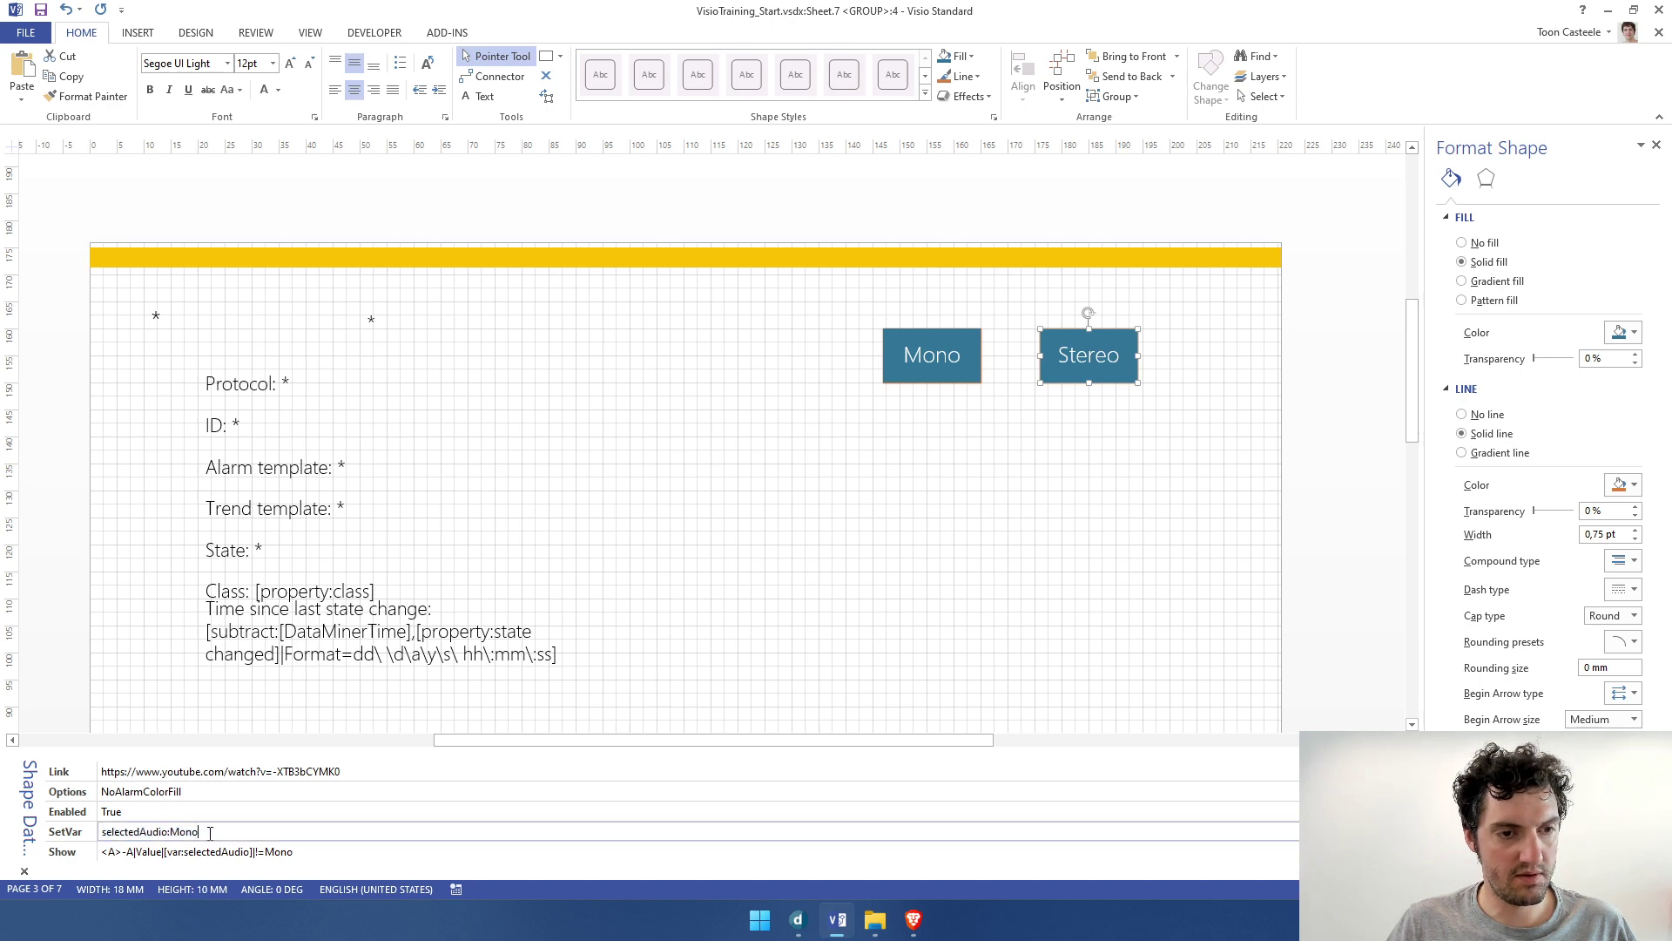
pyautogui.doubleClick(192, 832)
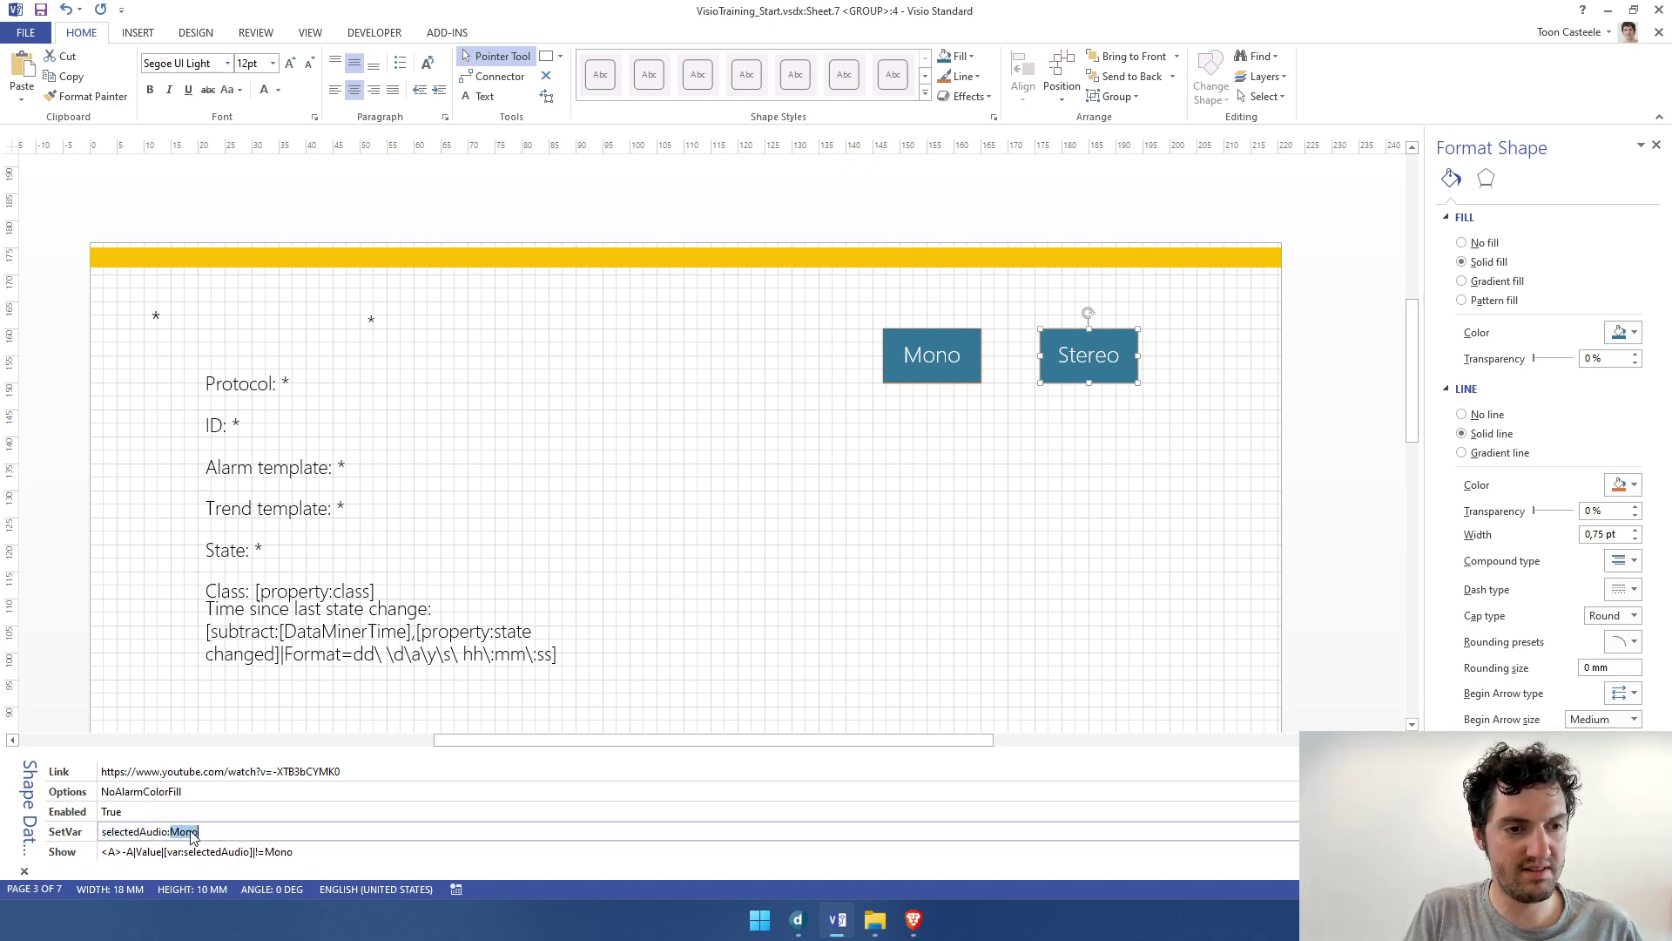
pyautogui.write('Stere')
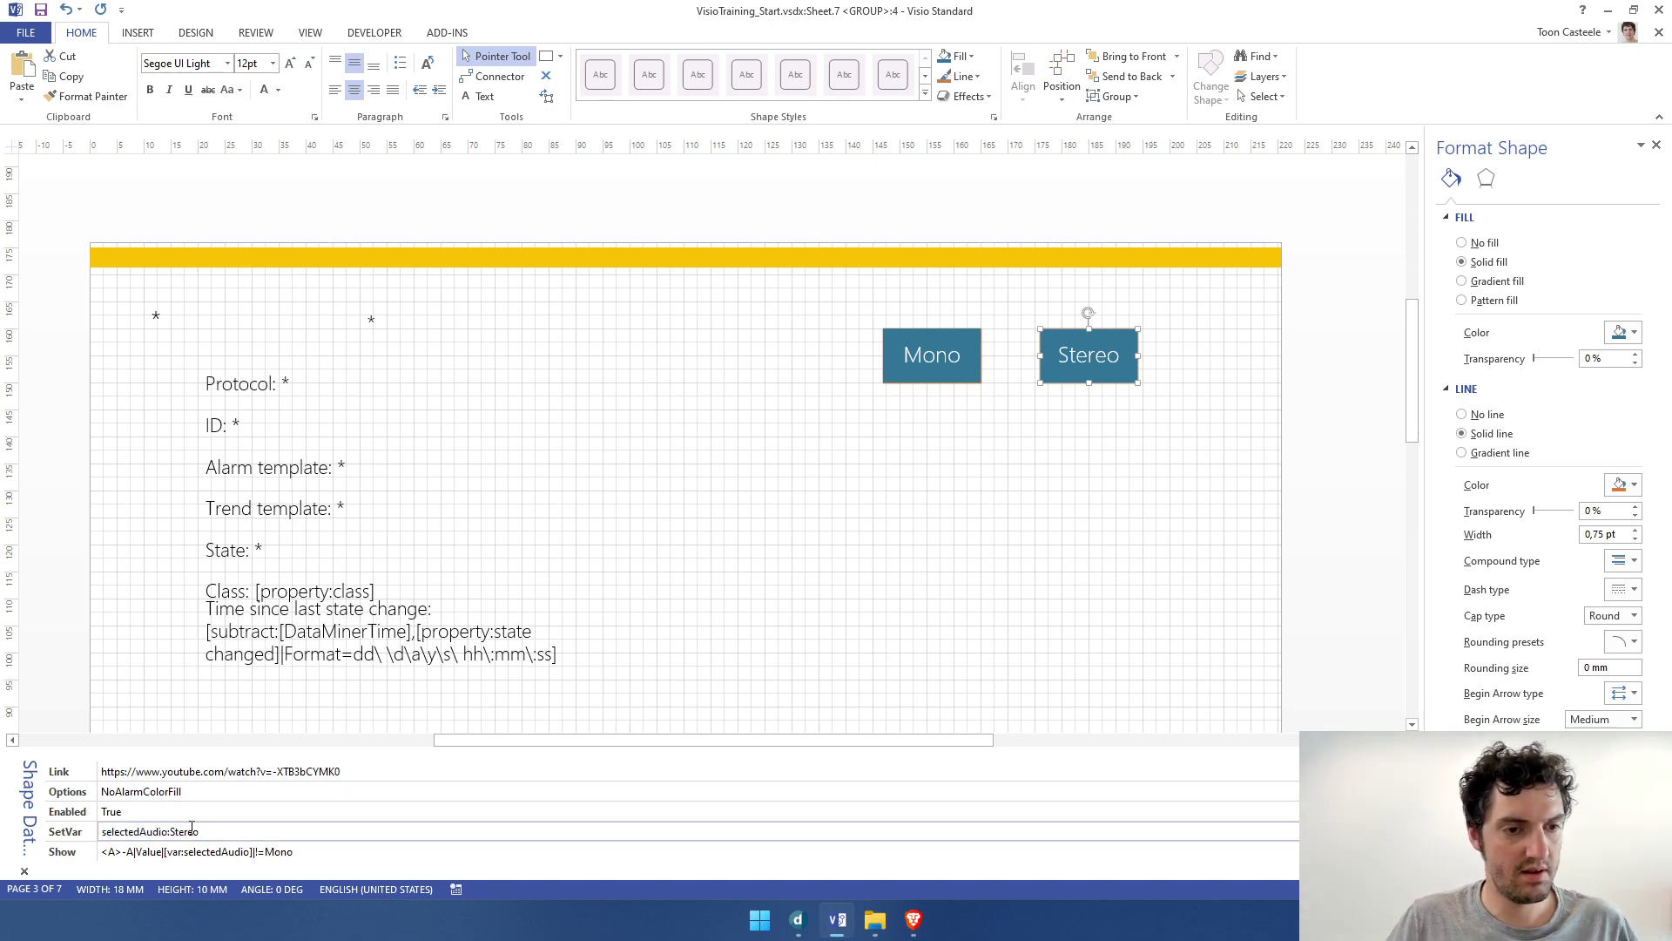
pyautogui.click(283, 851)
pyautogui.doubleClick(286, 851)
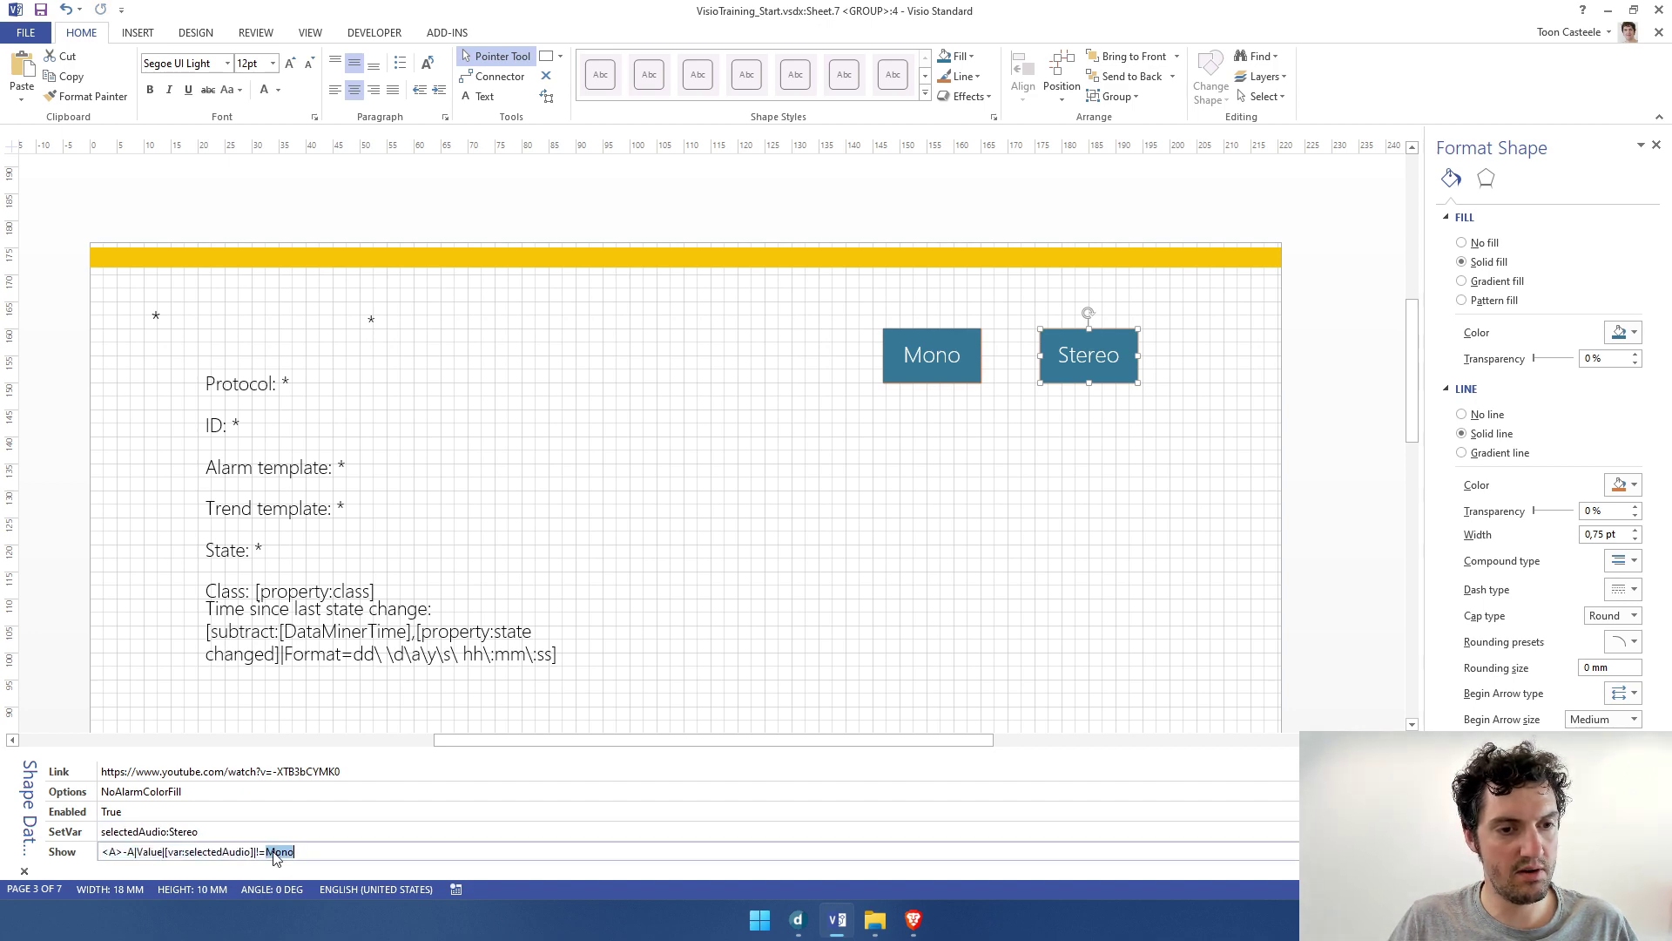
pyautogui.write('Stere')
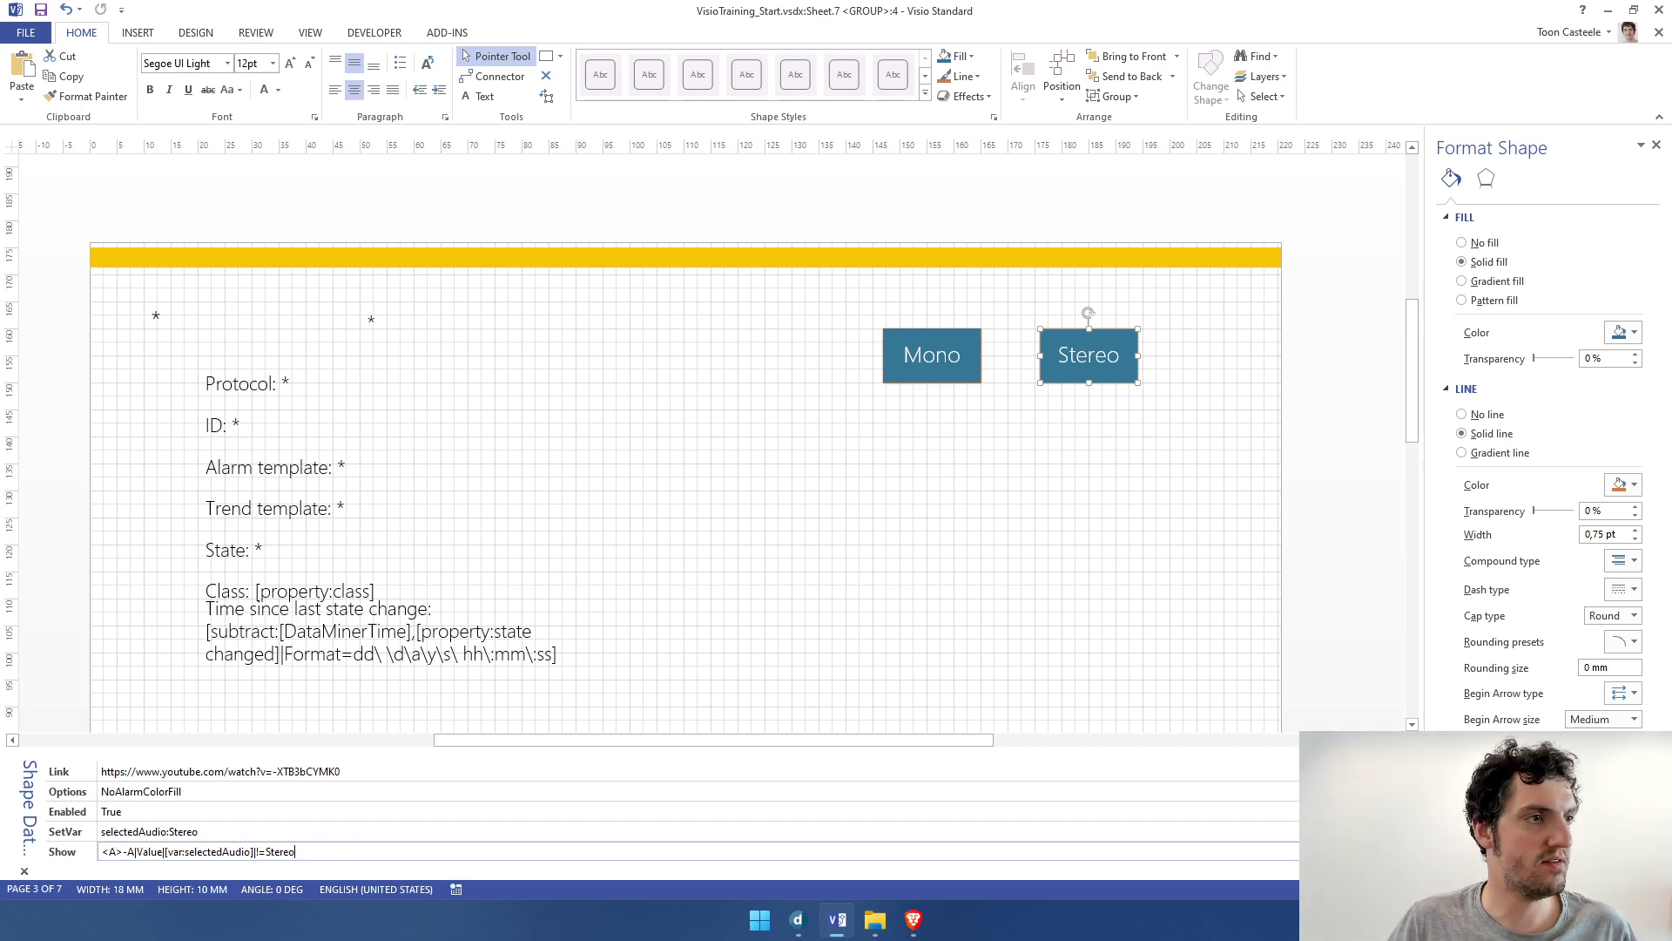
pyautogui.hotkey('alt', 'Tab')
pyautogui.click(279, 771)
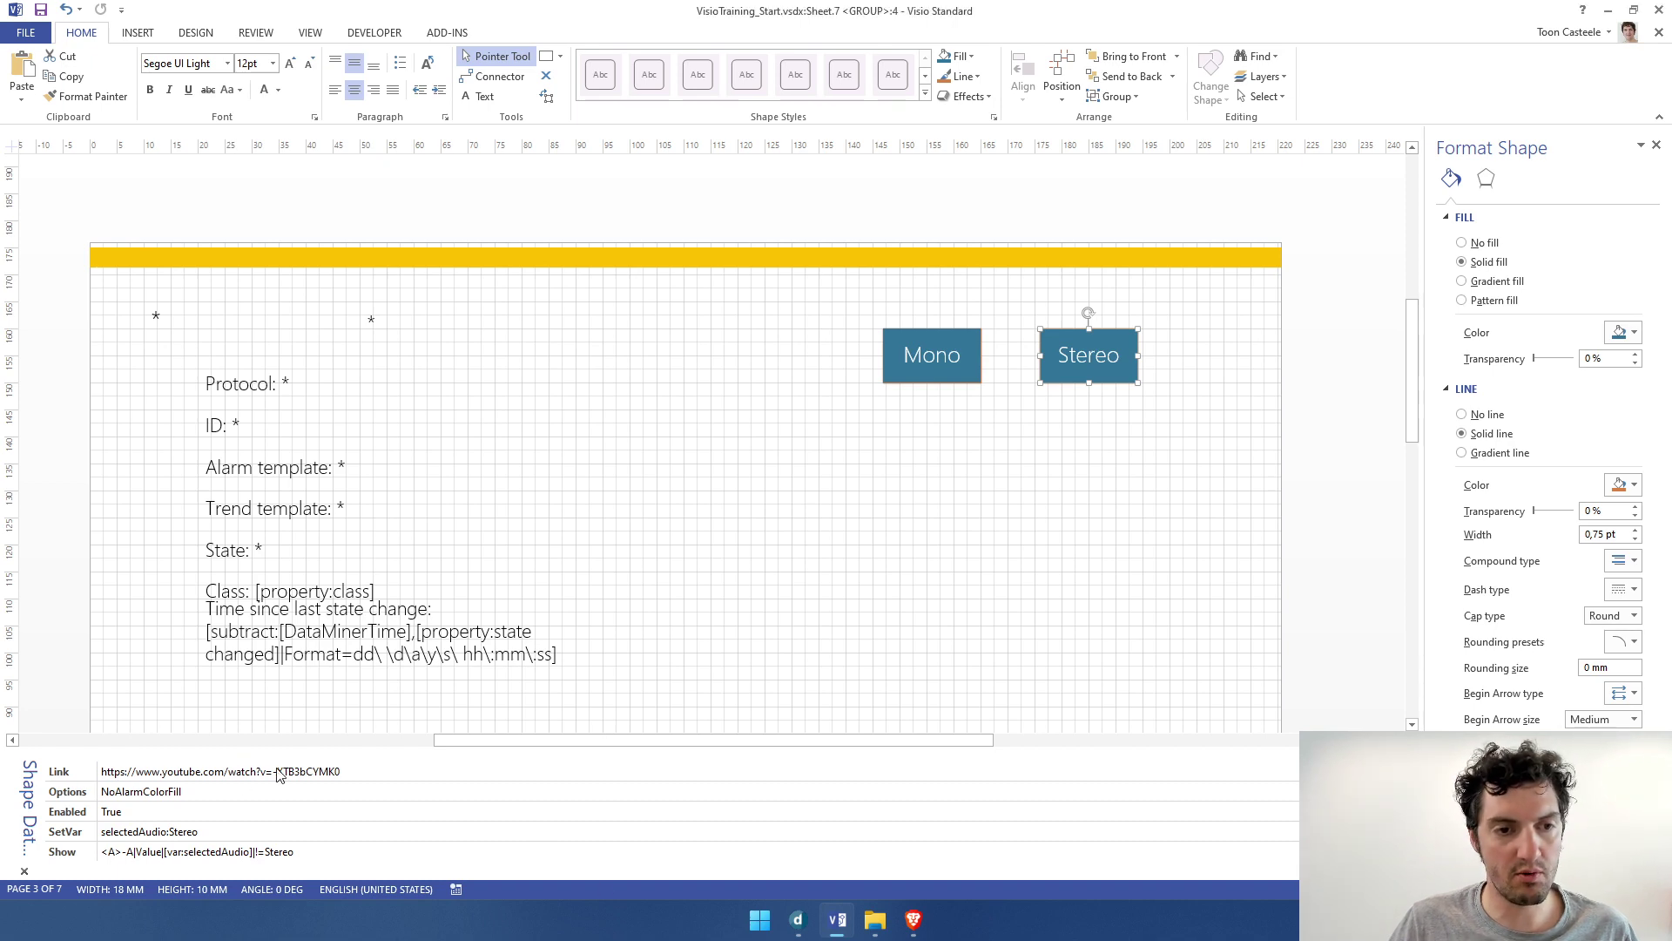
pyautogui.hotkey('ctrl', 'v')
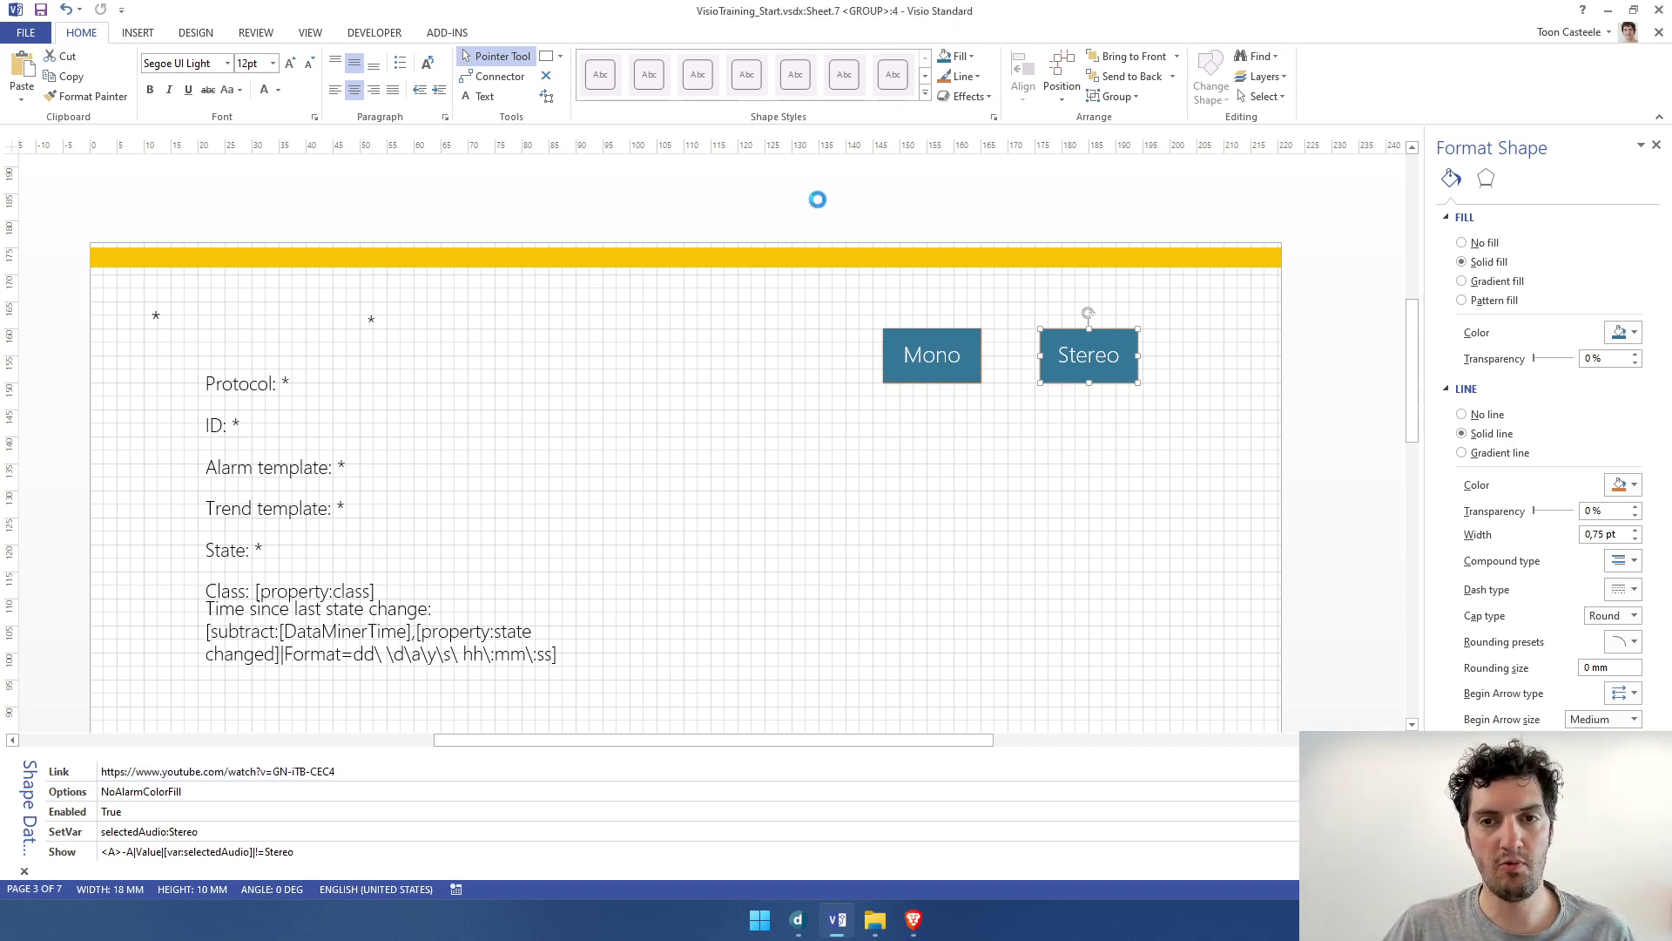
pyautogui.click(818, 196)
# Switch to DataMiner and check the copied audio button on the masterdetail page
pyautogui.click(1080, 363)
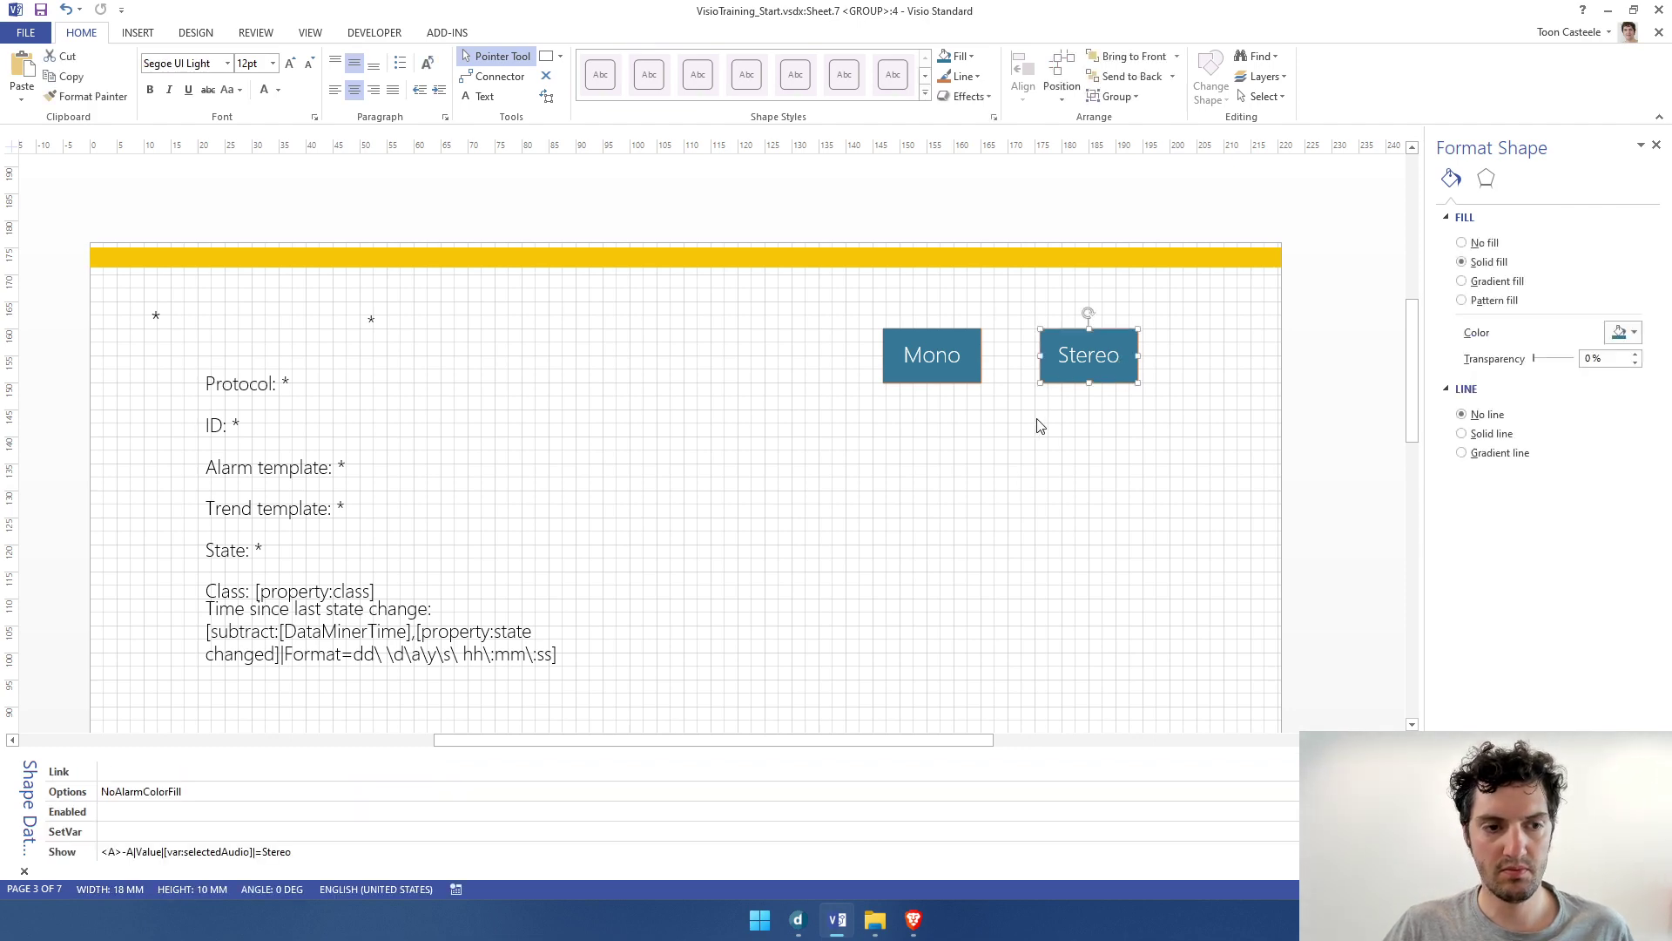
pyautogui.click(1001, 409)
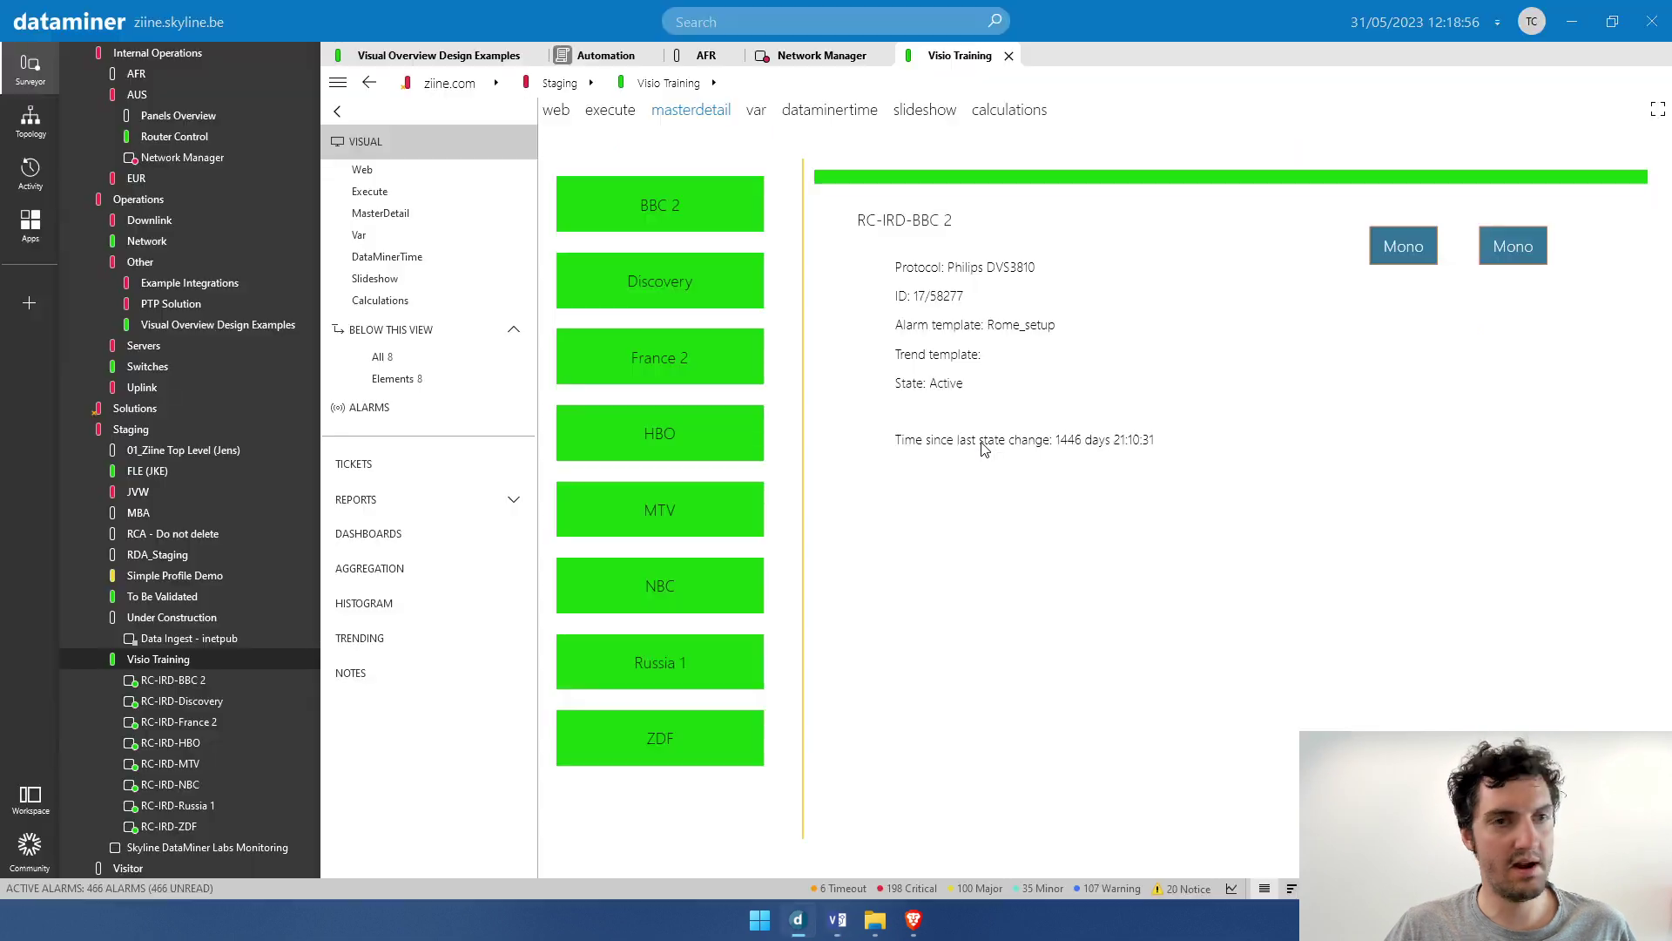
pyautogui.click(1491, 261)
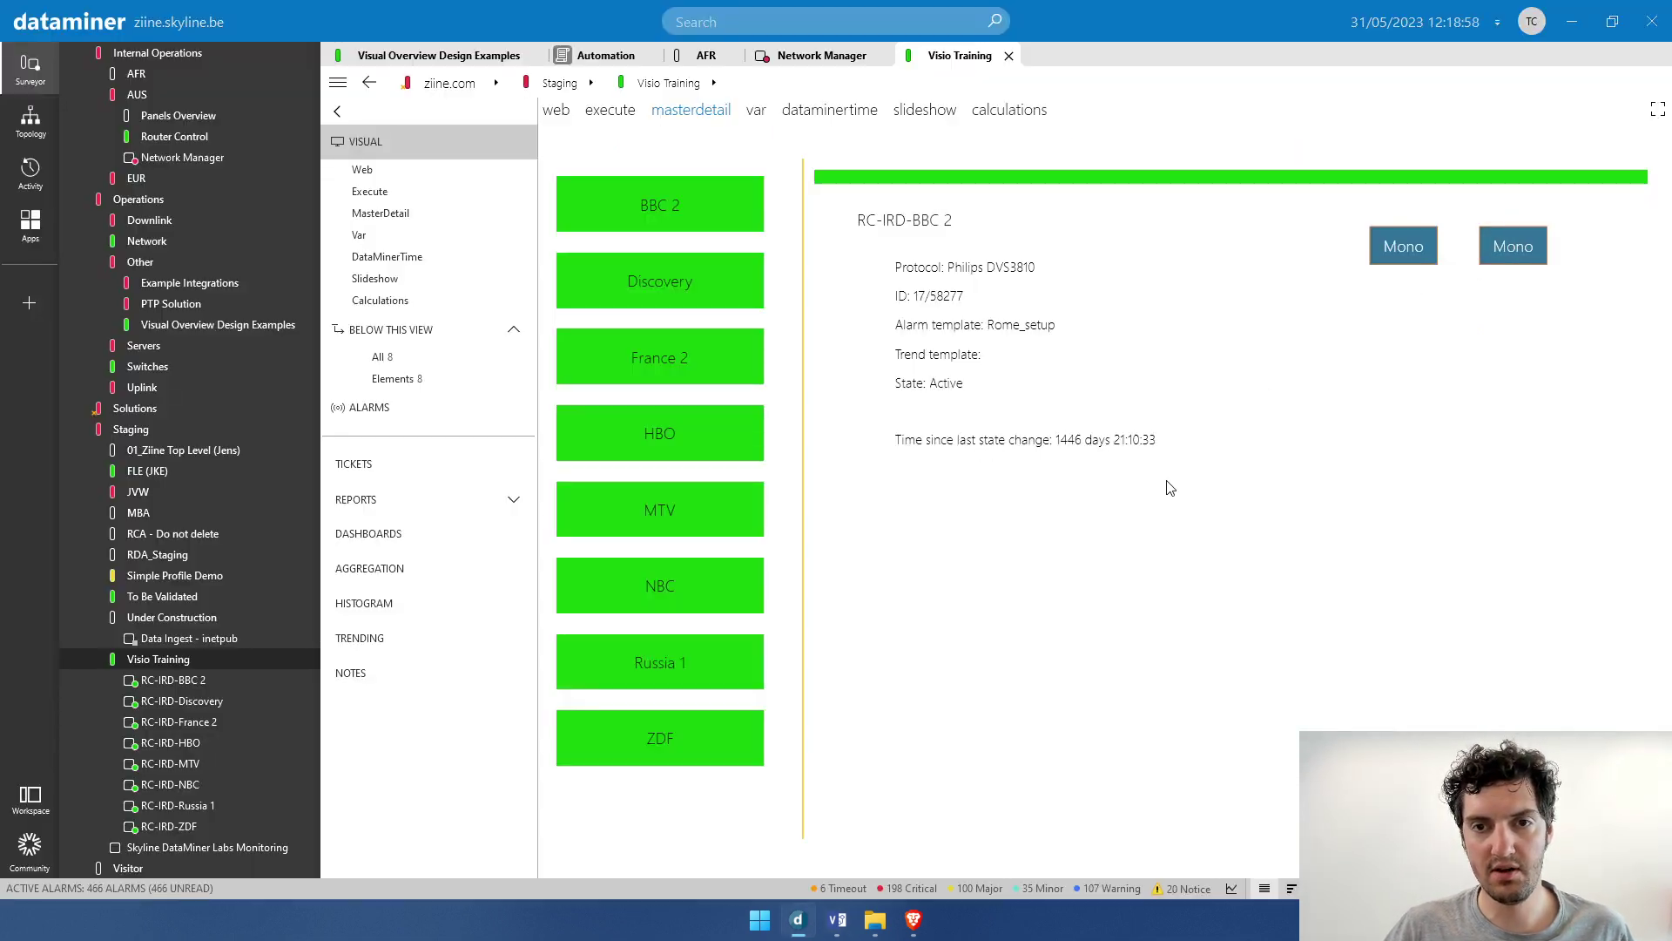
# Return to Visio and change the text on the outlined lower button of the copied pair to Stereo
pyautogui.hotkey('alt', 'Tab')
pyautogui.click(1118, 366)
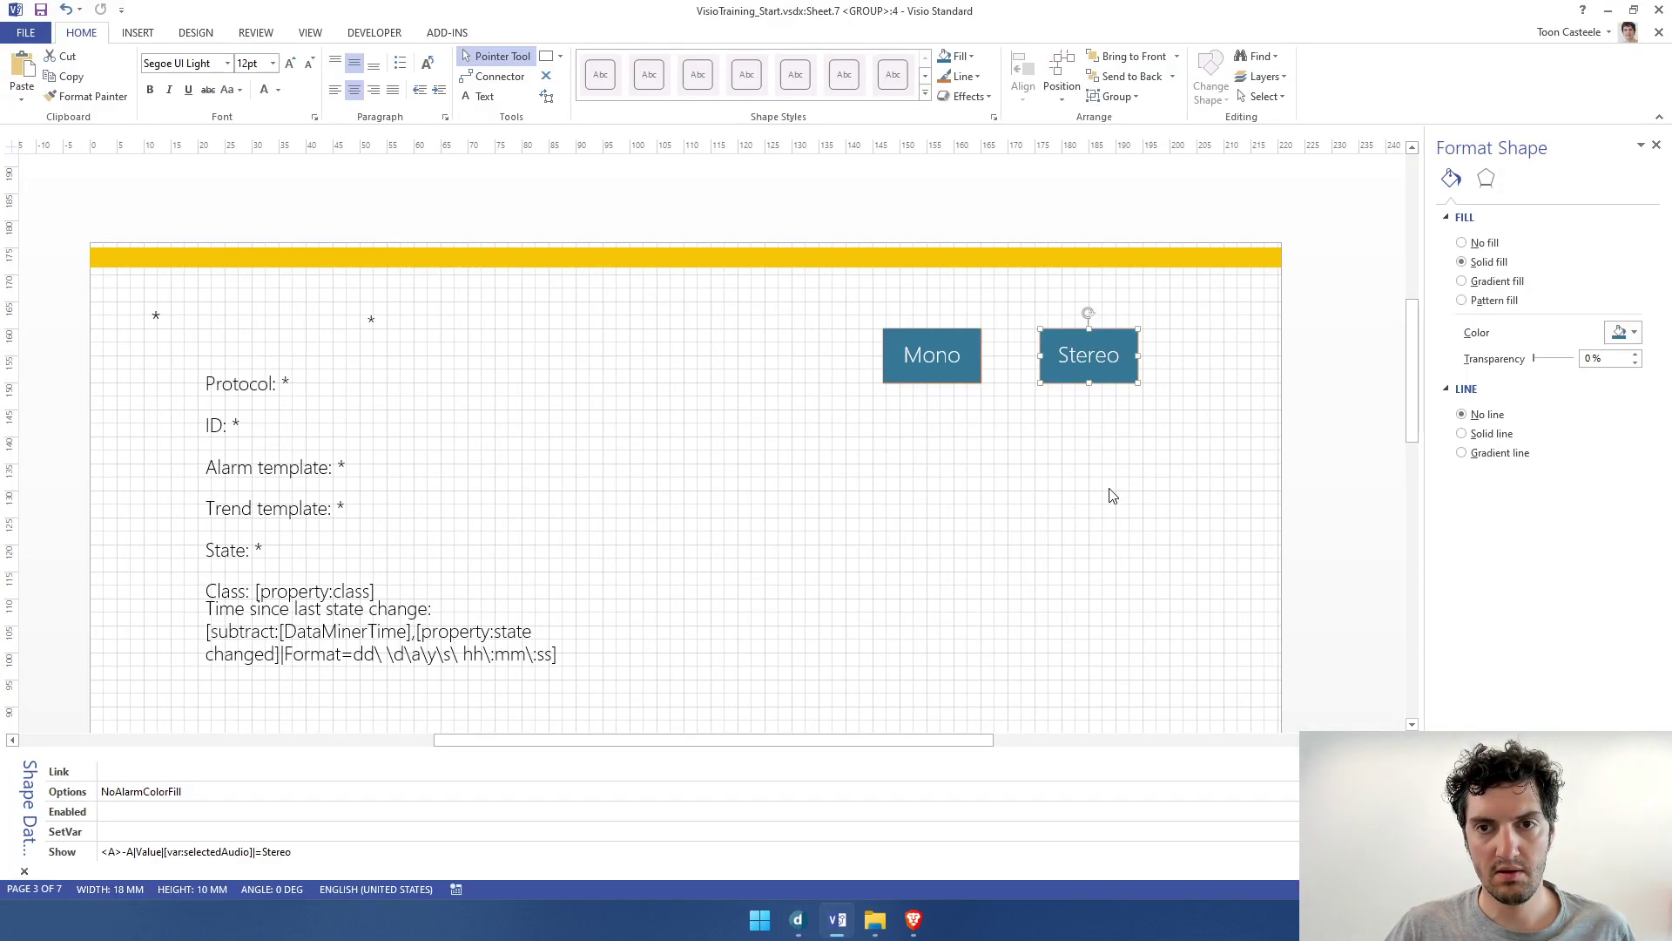
pyautogui.click(1111, 352)
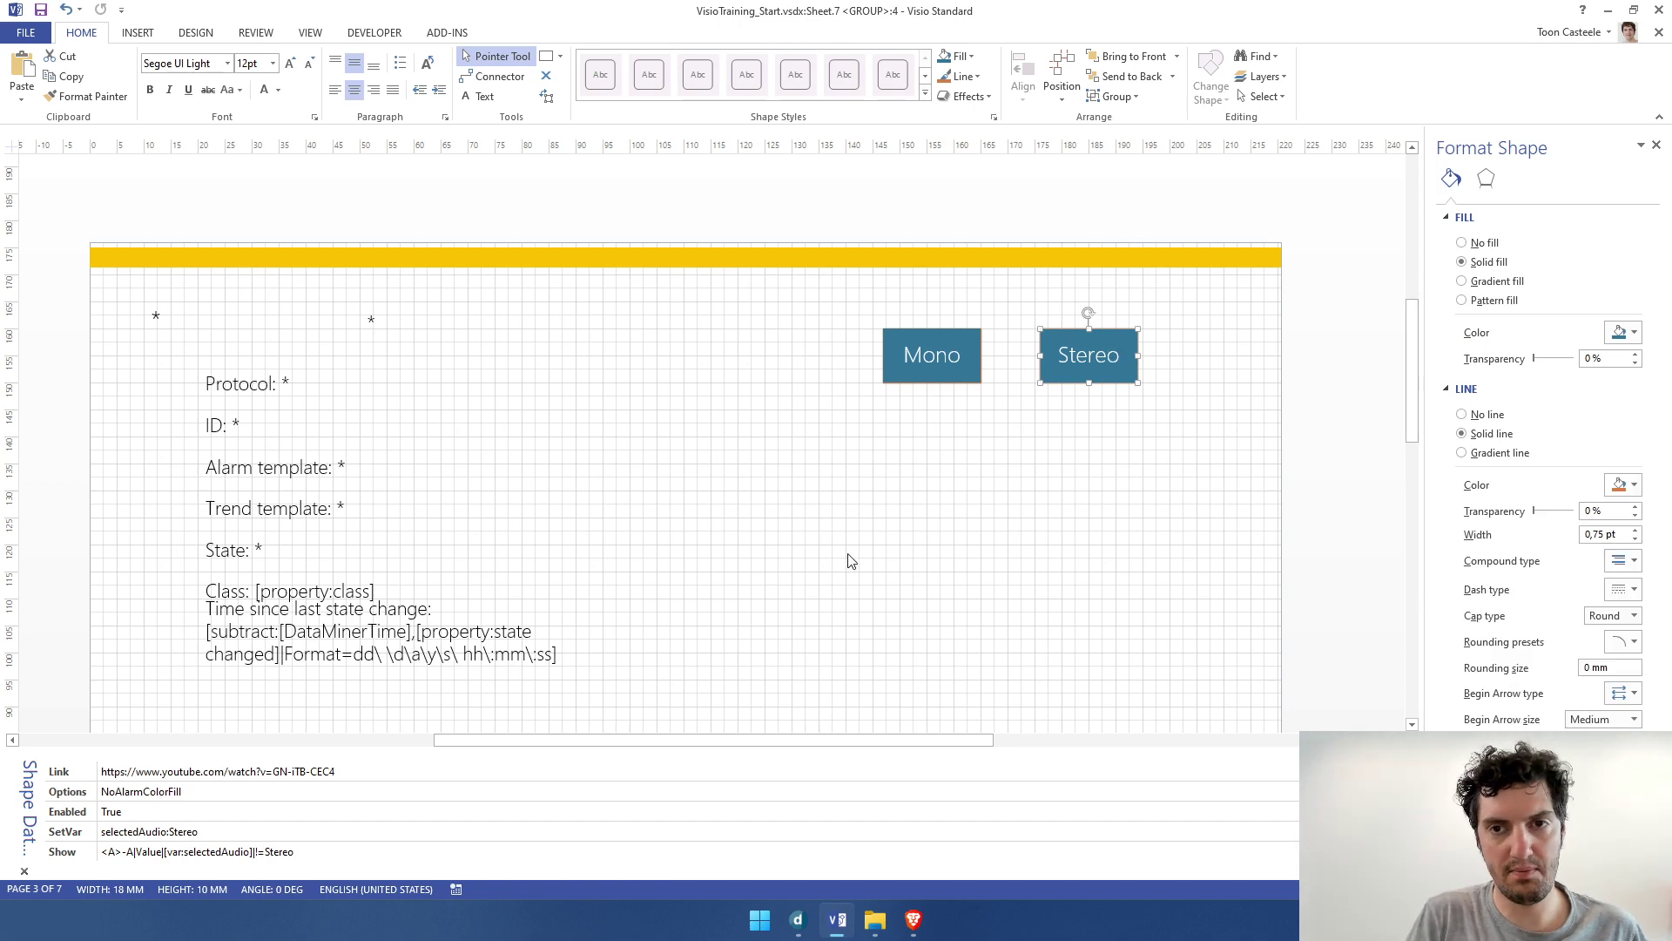
pyautogui.hotkey('ctrl', 'z')
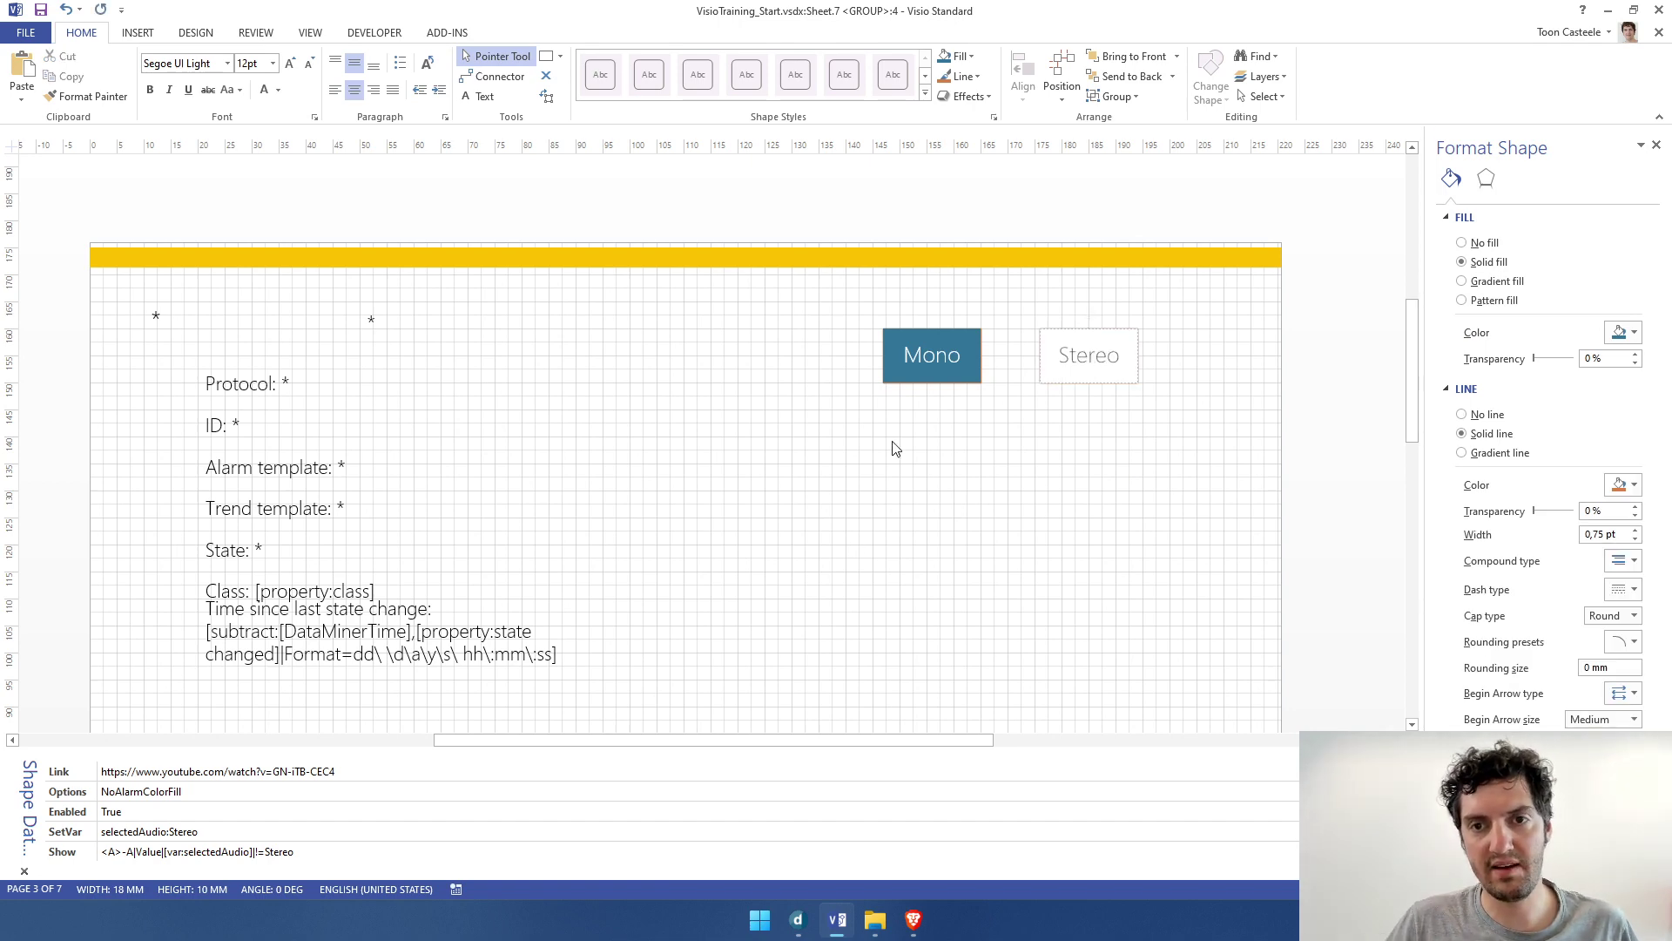
pyautogui.click(975, 527)
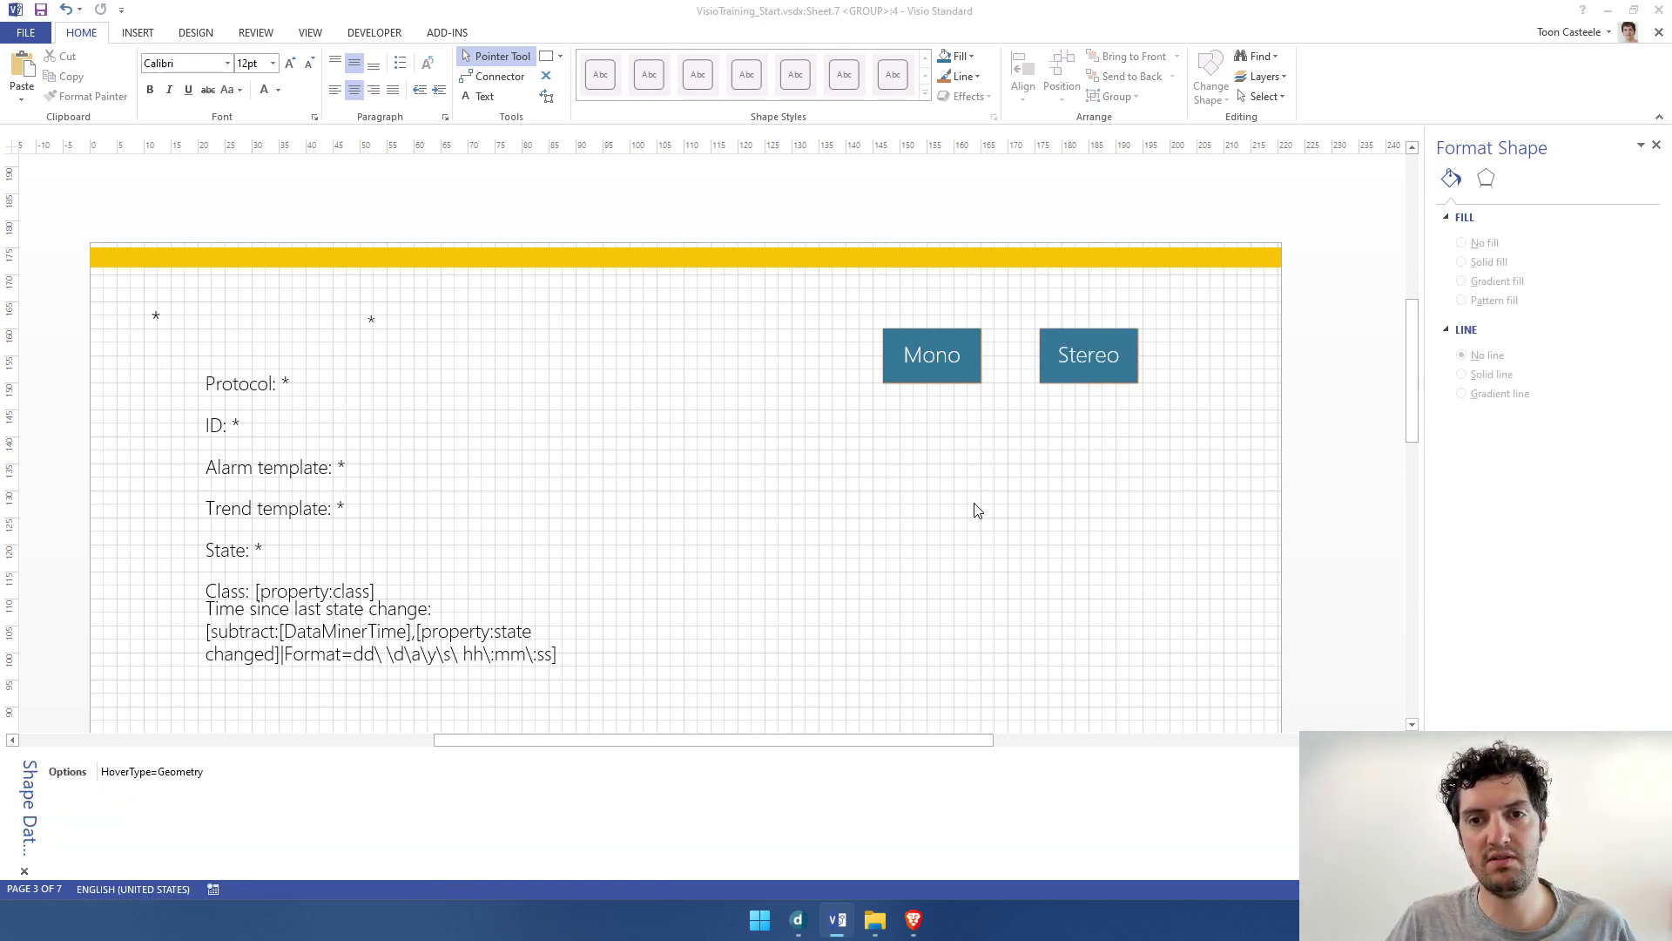
# Test the Mono and Stereo buttons on DataMiner's masterdetail page, check the video opened in the browser, and return to Visio
pyautogui.hotkey('alt', 'Tab')
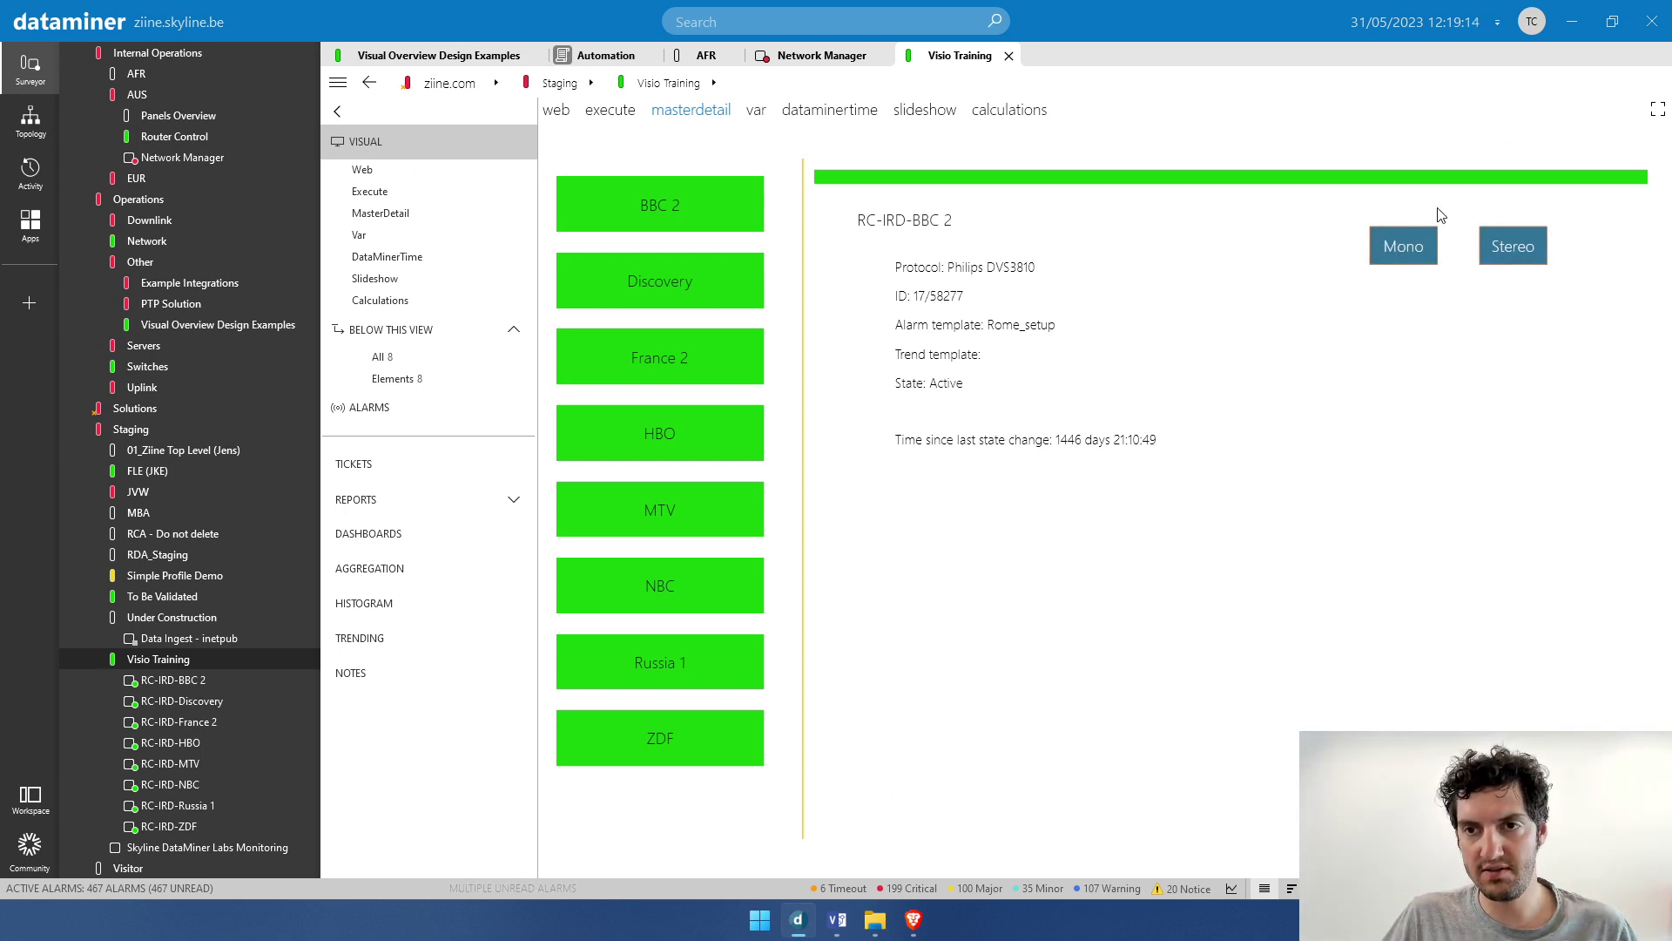
pyautogui.click(1406, 253)
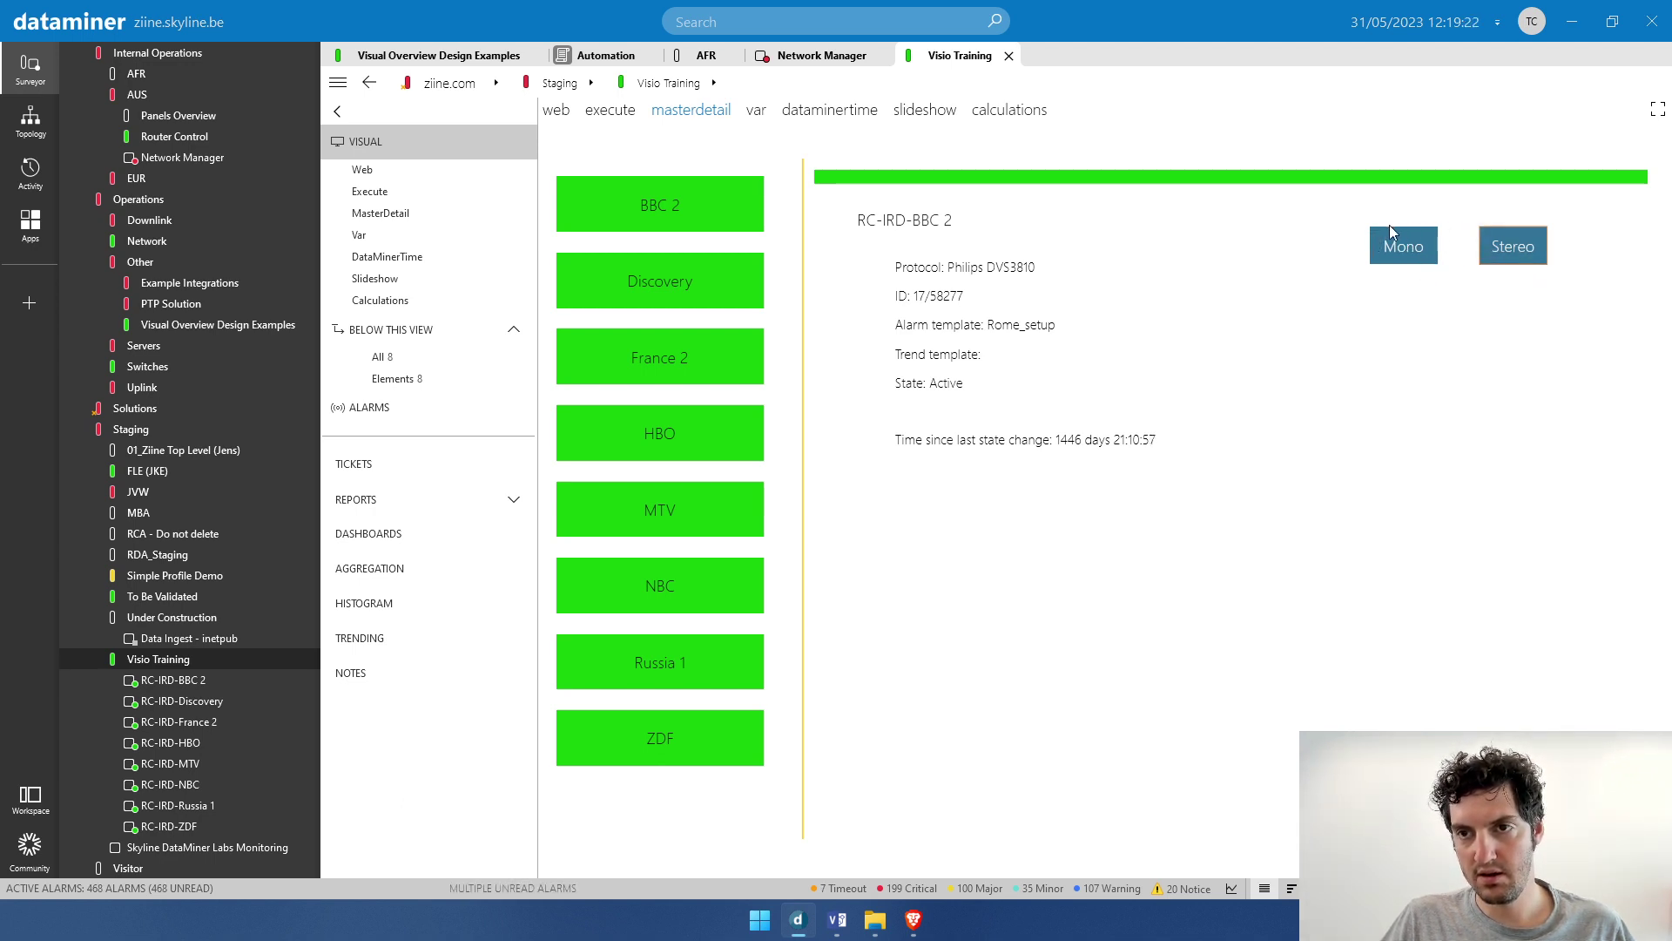
pyautogui.click(1507, 248)
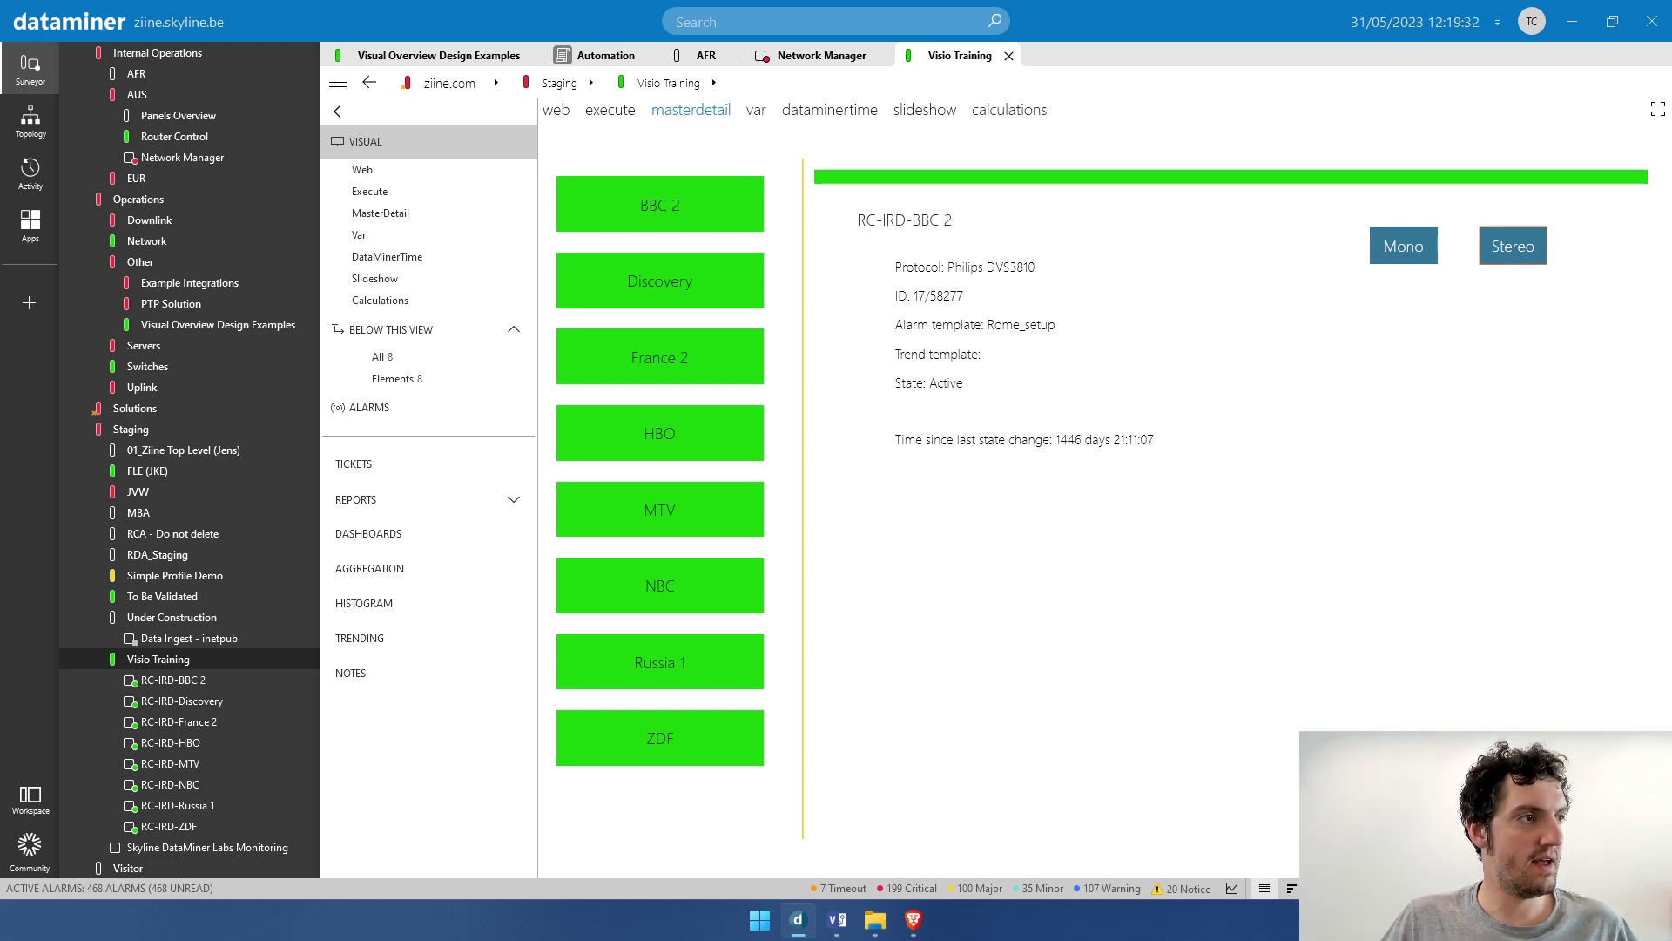
pyautogui.hotkey('alt', 'Tab')
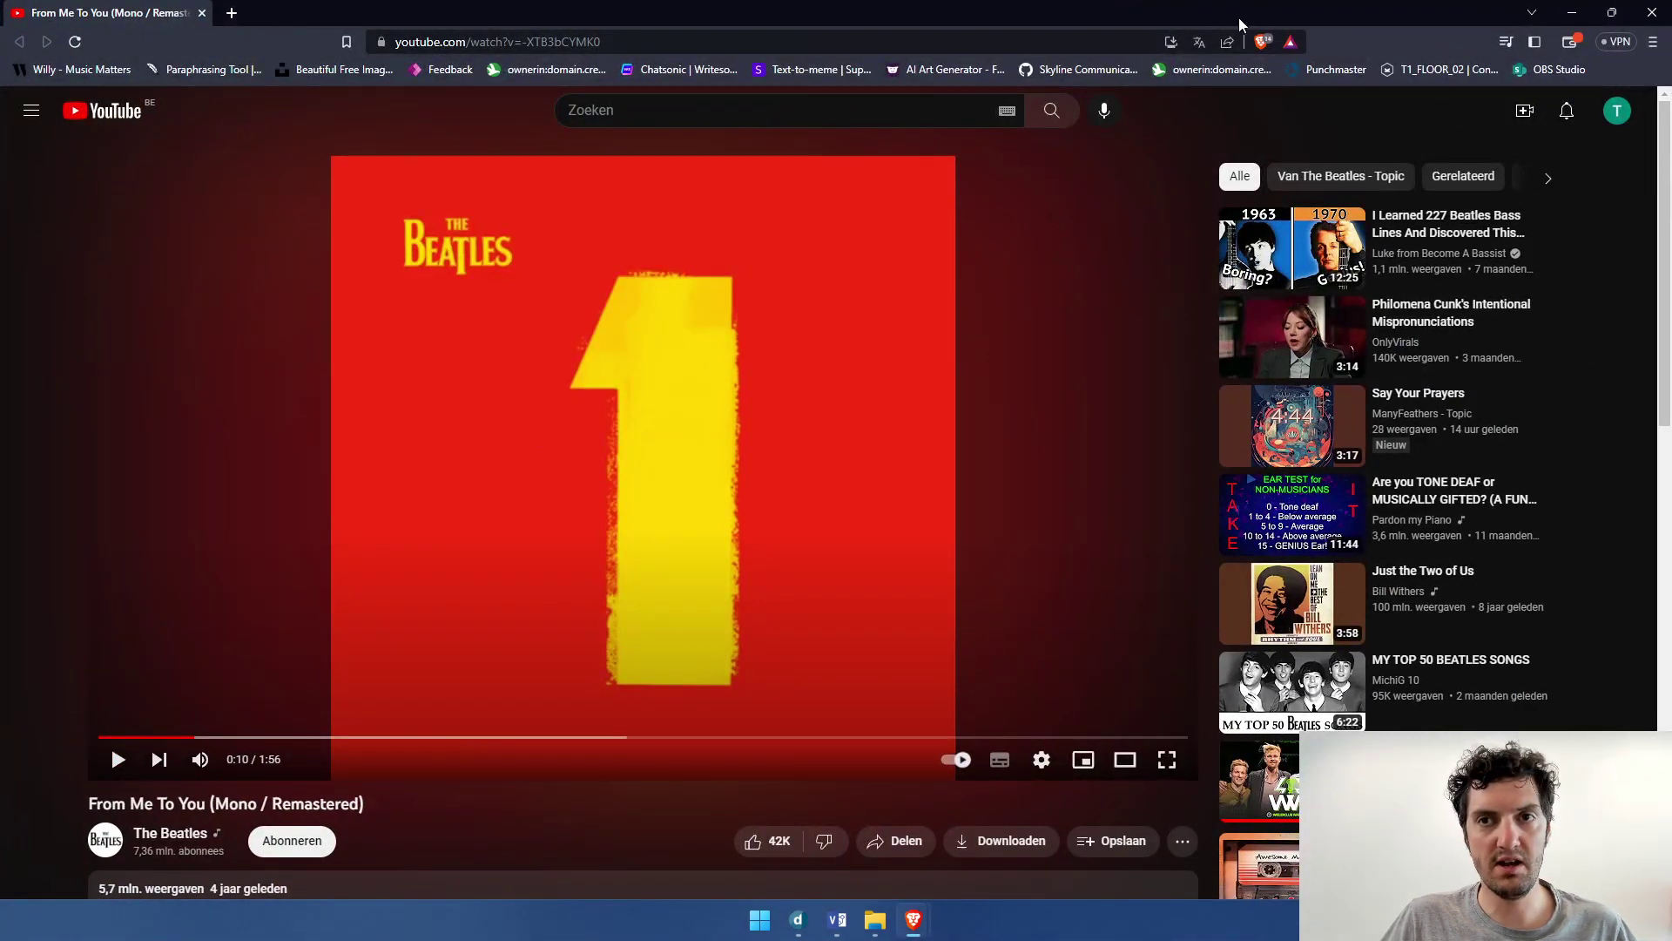
pyautogui.hotkey('alt', 'Tab')
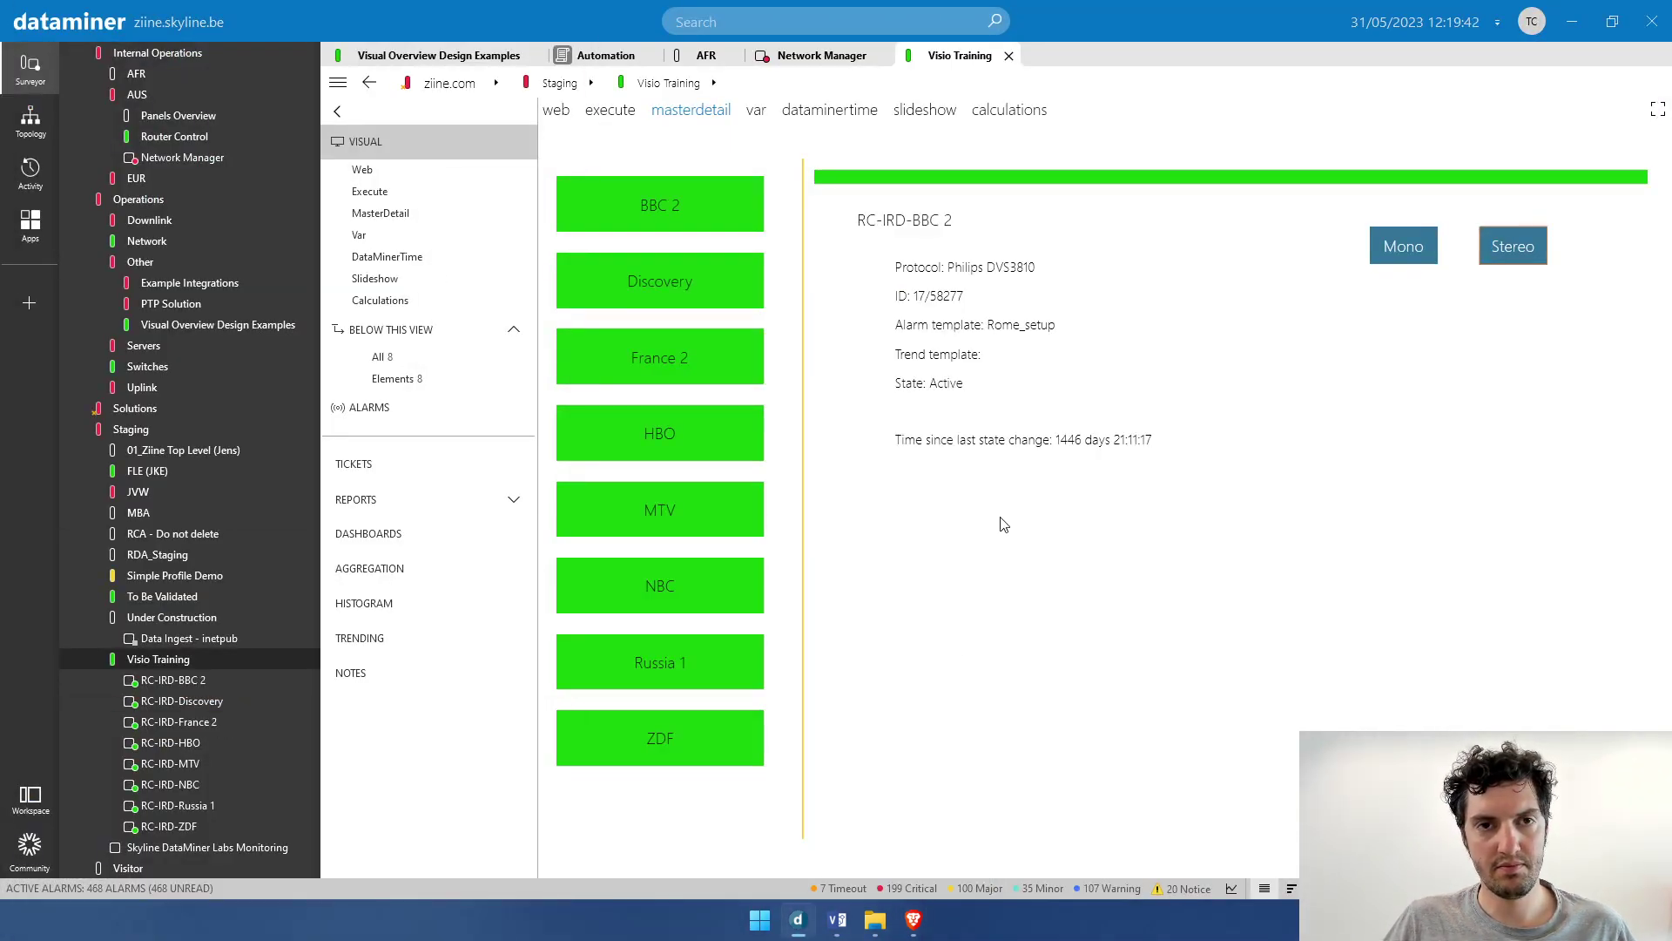
pyautogui.hotkey('alt', 'Tab')
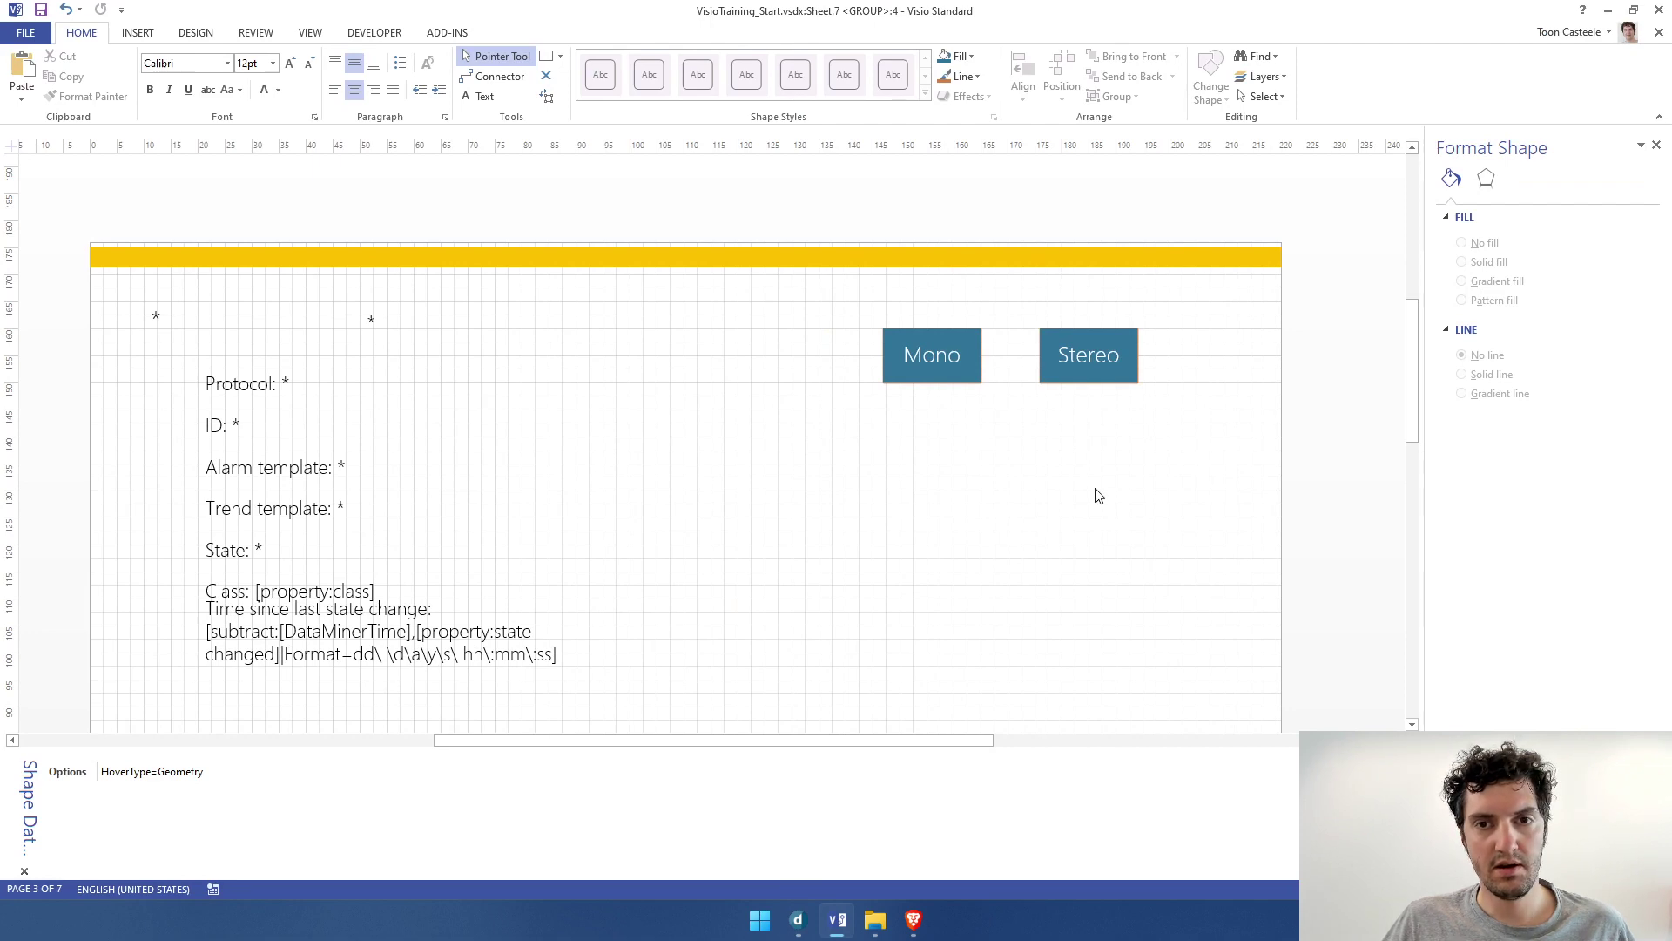
# Examine the shape data of the upper borderless Mono button, especially its Show condition based on the selectedAudio variable
pyautogui.click(941, 361)
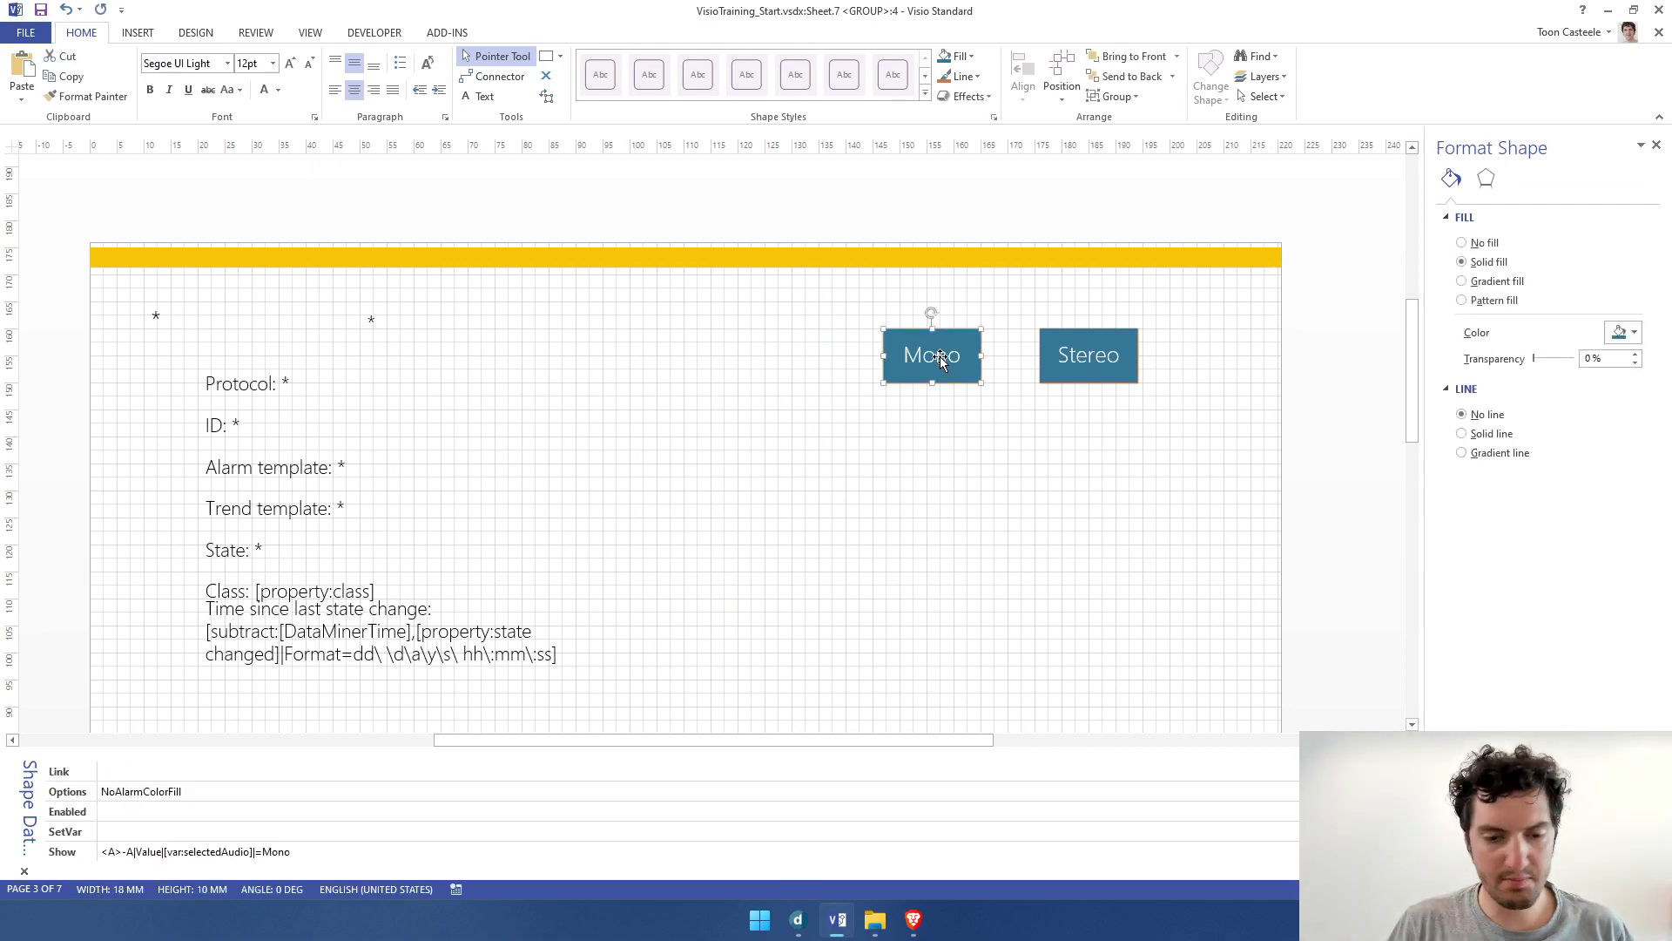
pyautogui.click(225, 861)
pyautogui.press('Escape')
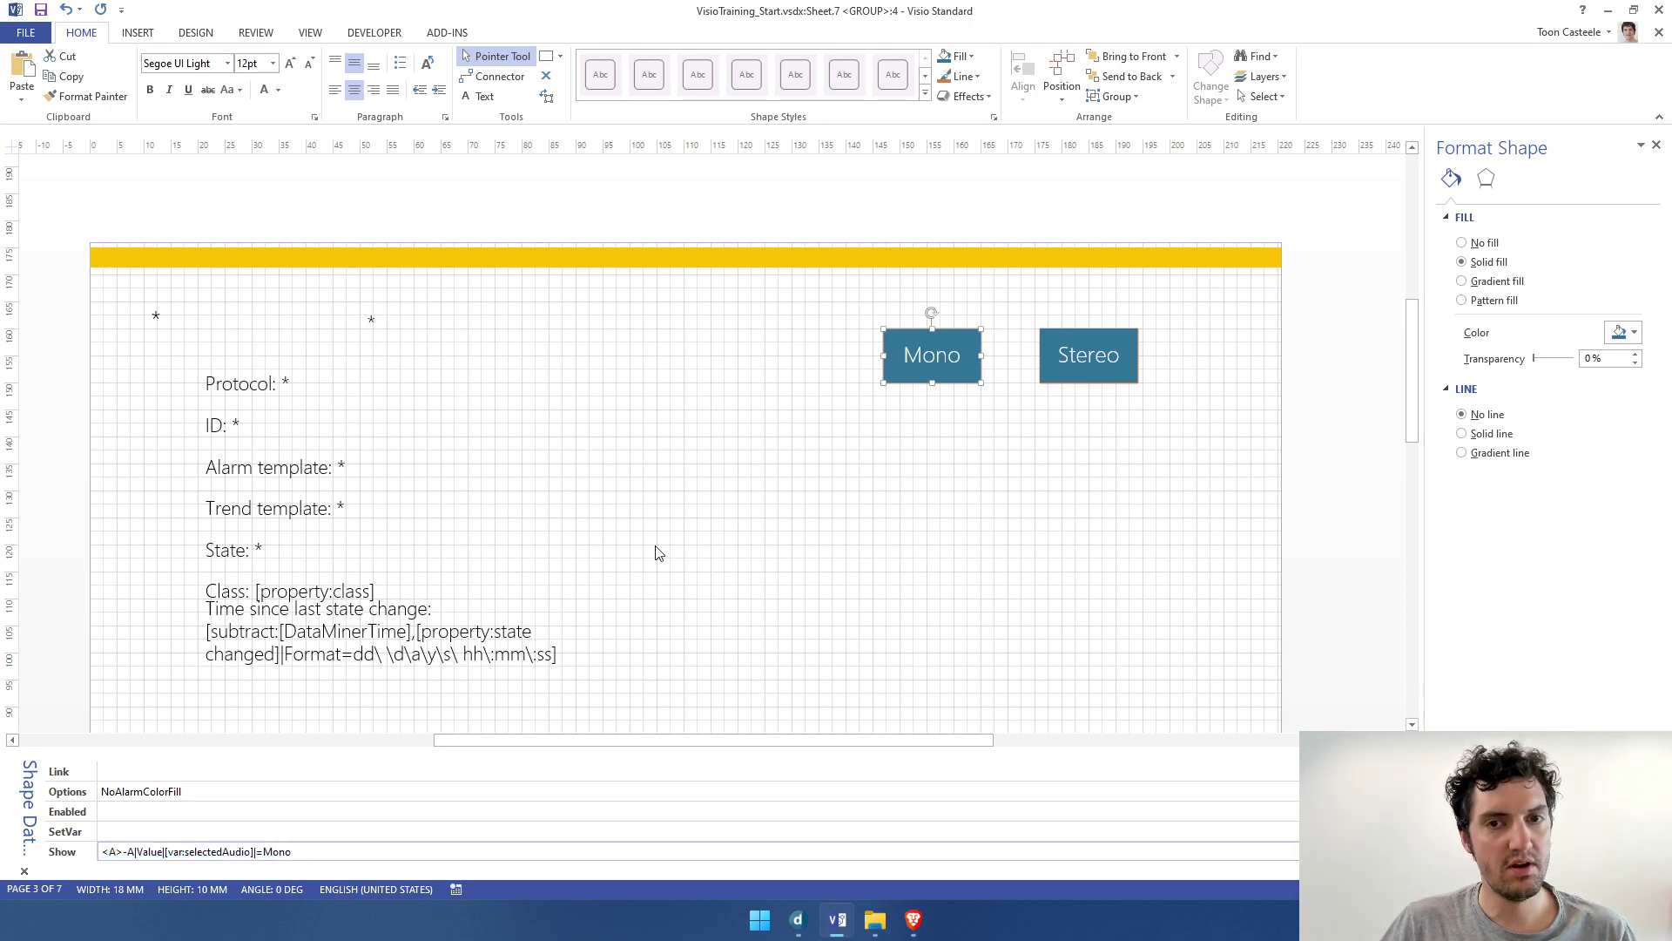
pyautogui.click(822, 507)
pyautogui.click(972, 338)
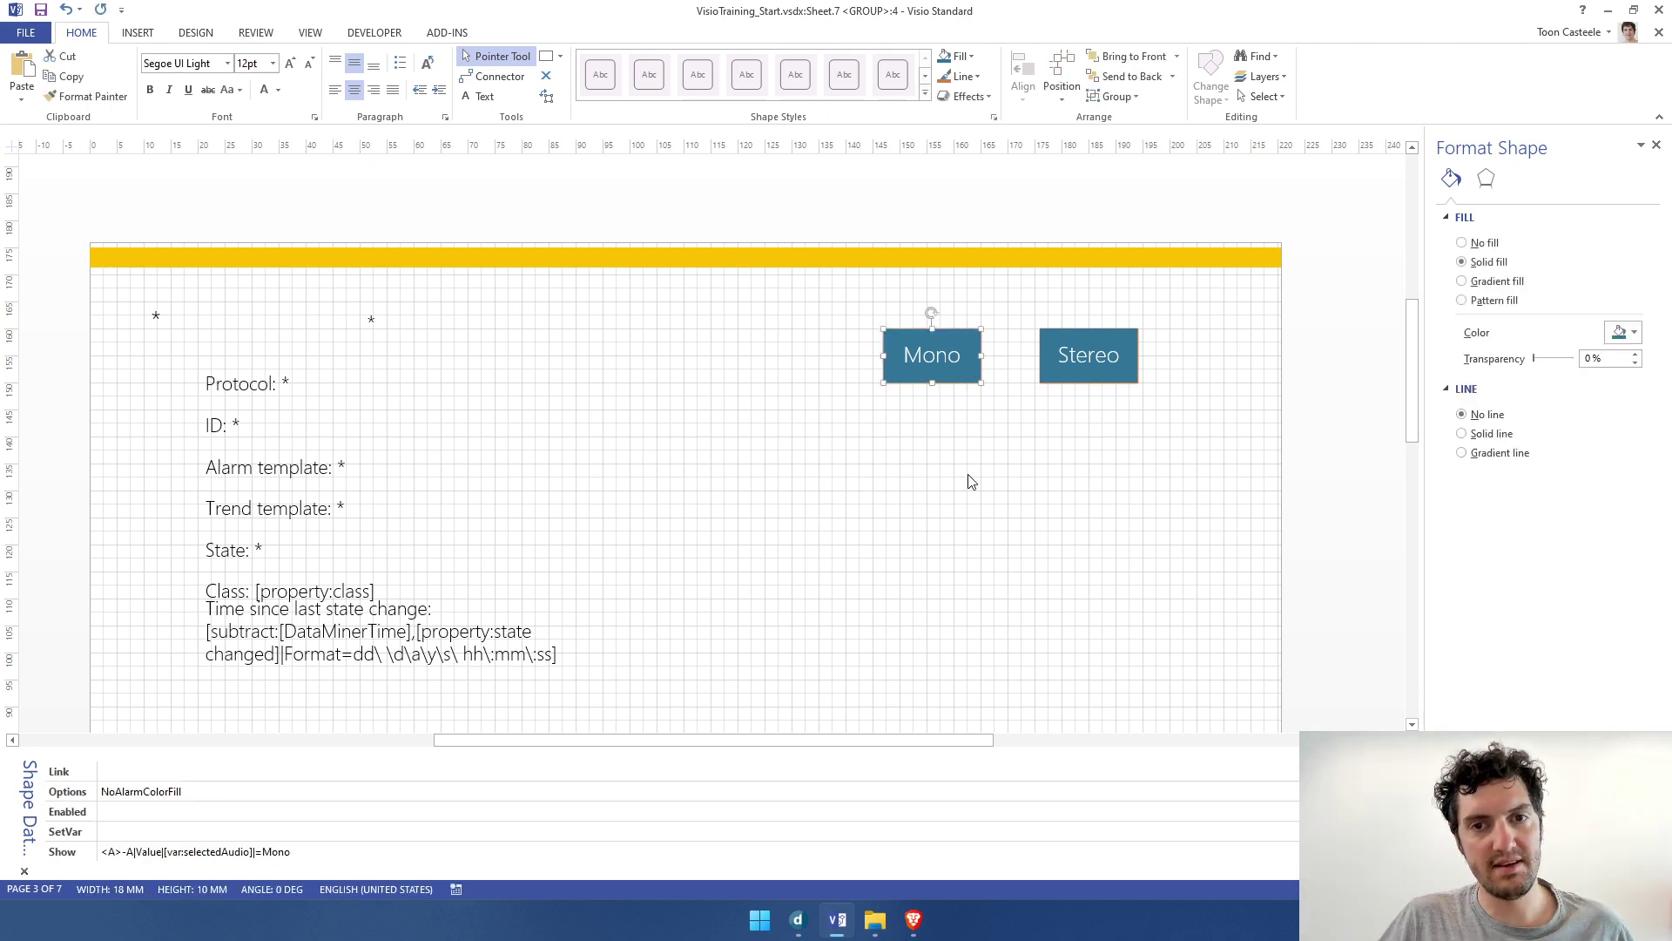
pyautogui.scroll(-2, 989, 486)
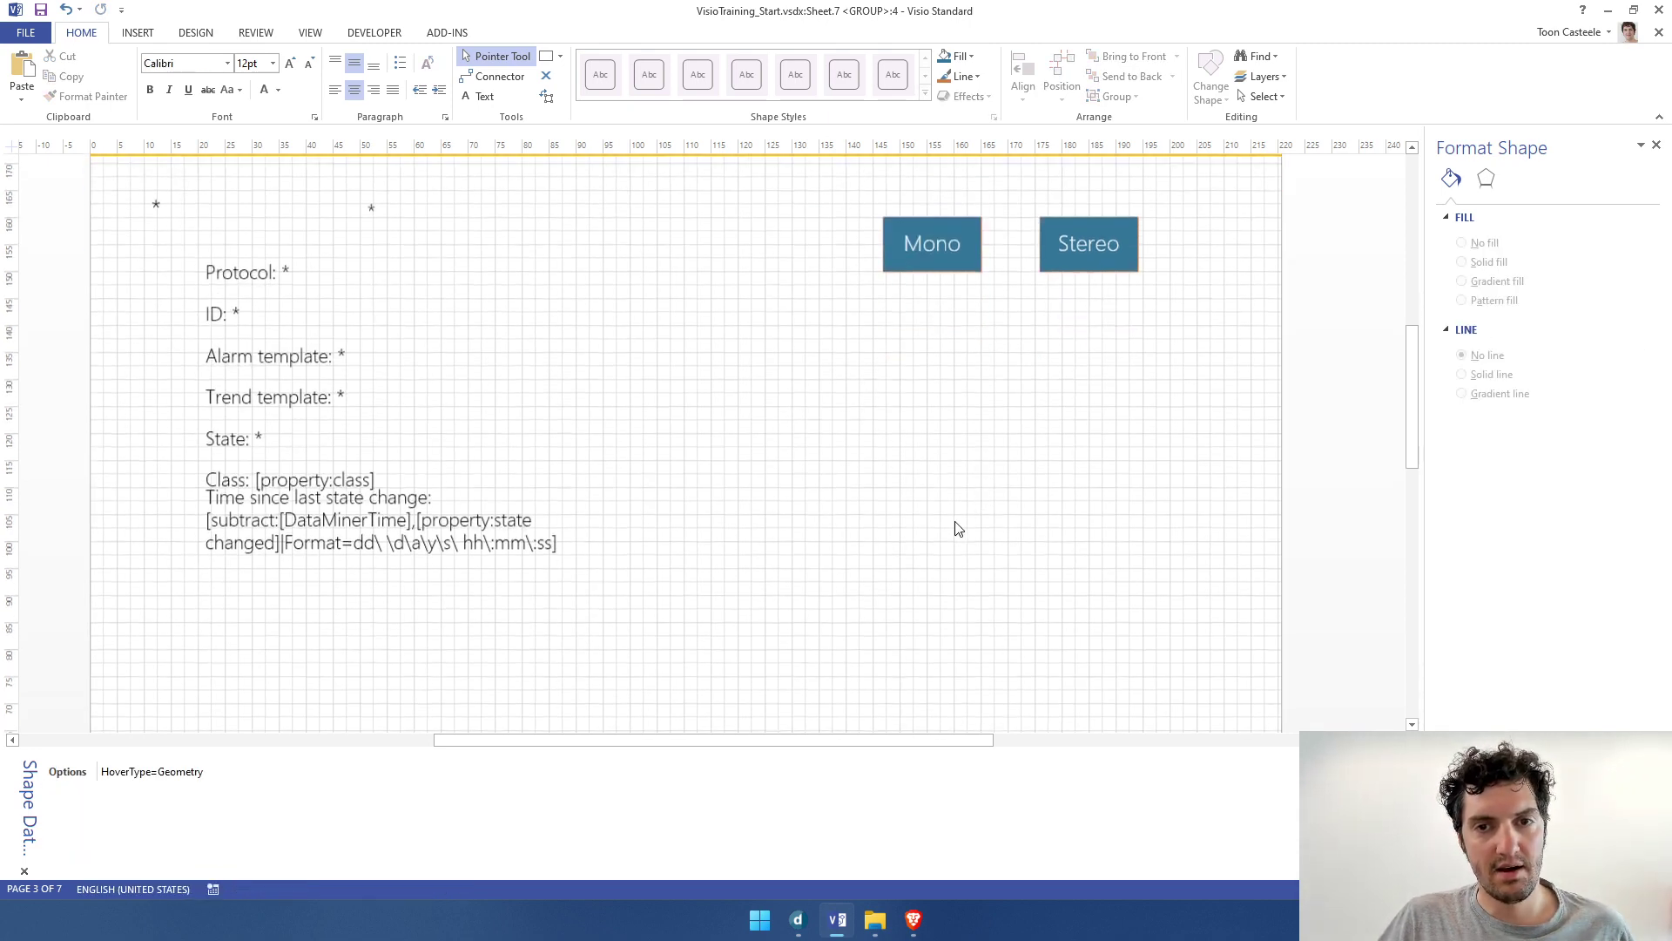
pyautogui.click(944, 244)
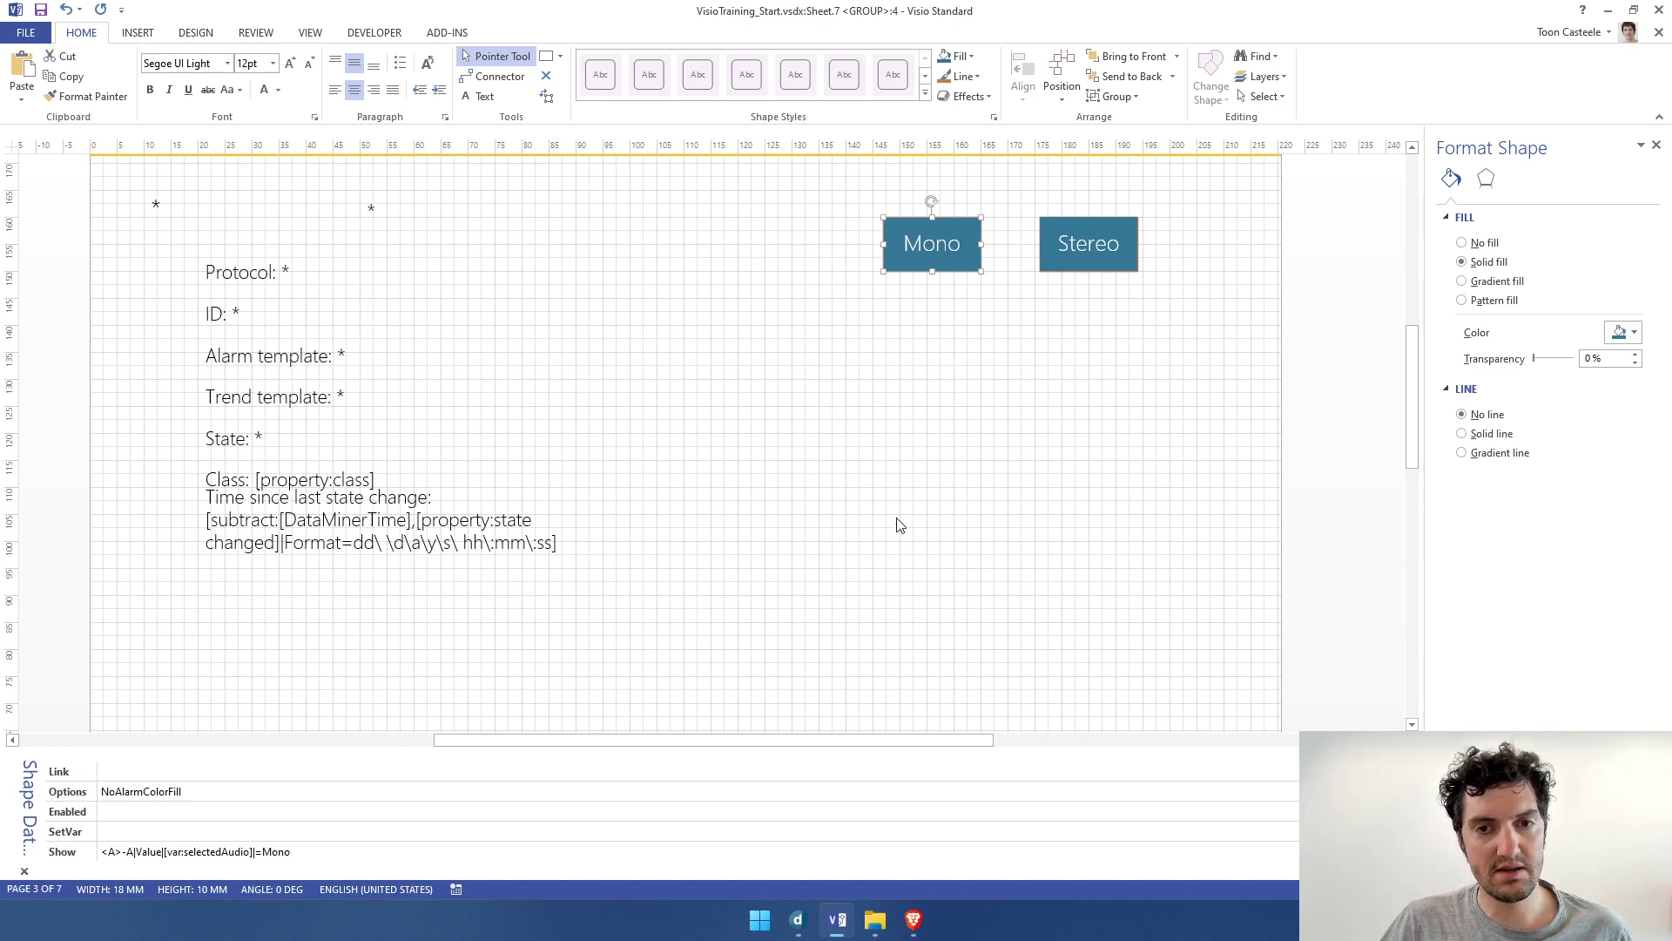
pyautogui.click(958, 214)
pyautogui.click(947, 233)
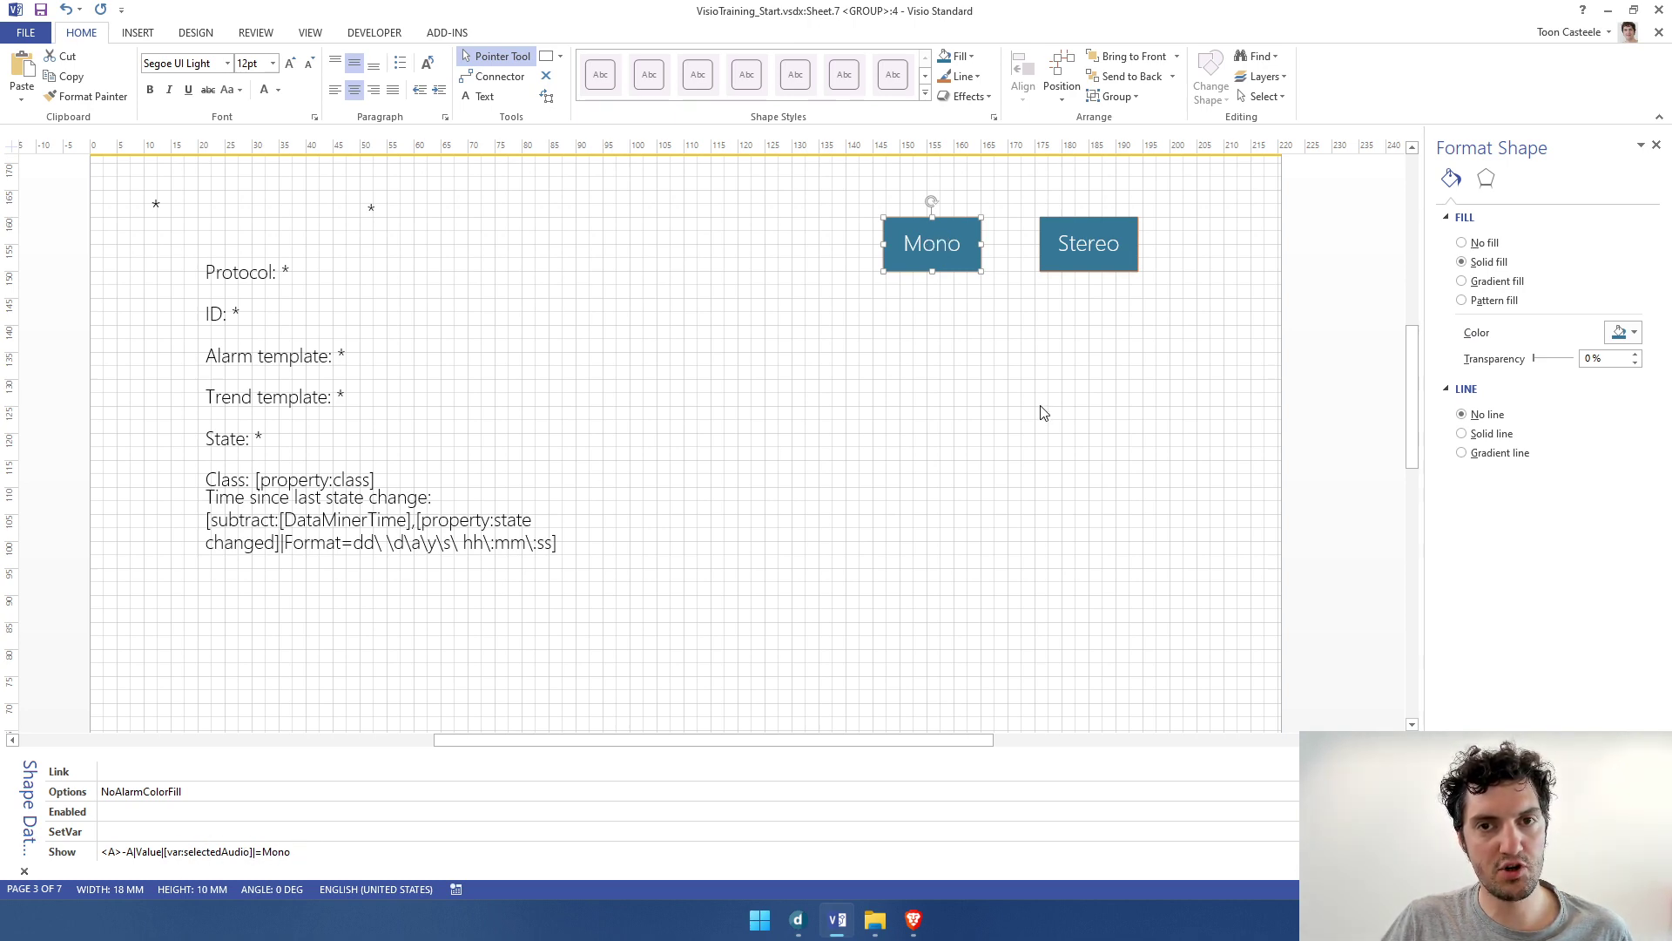
pyautogui.click(1015, 414)
pyautogui.click(941, 224)
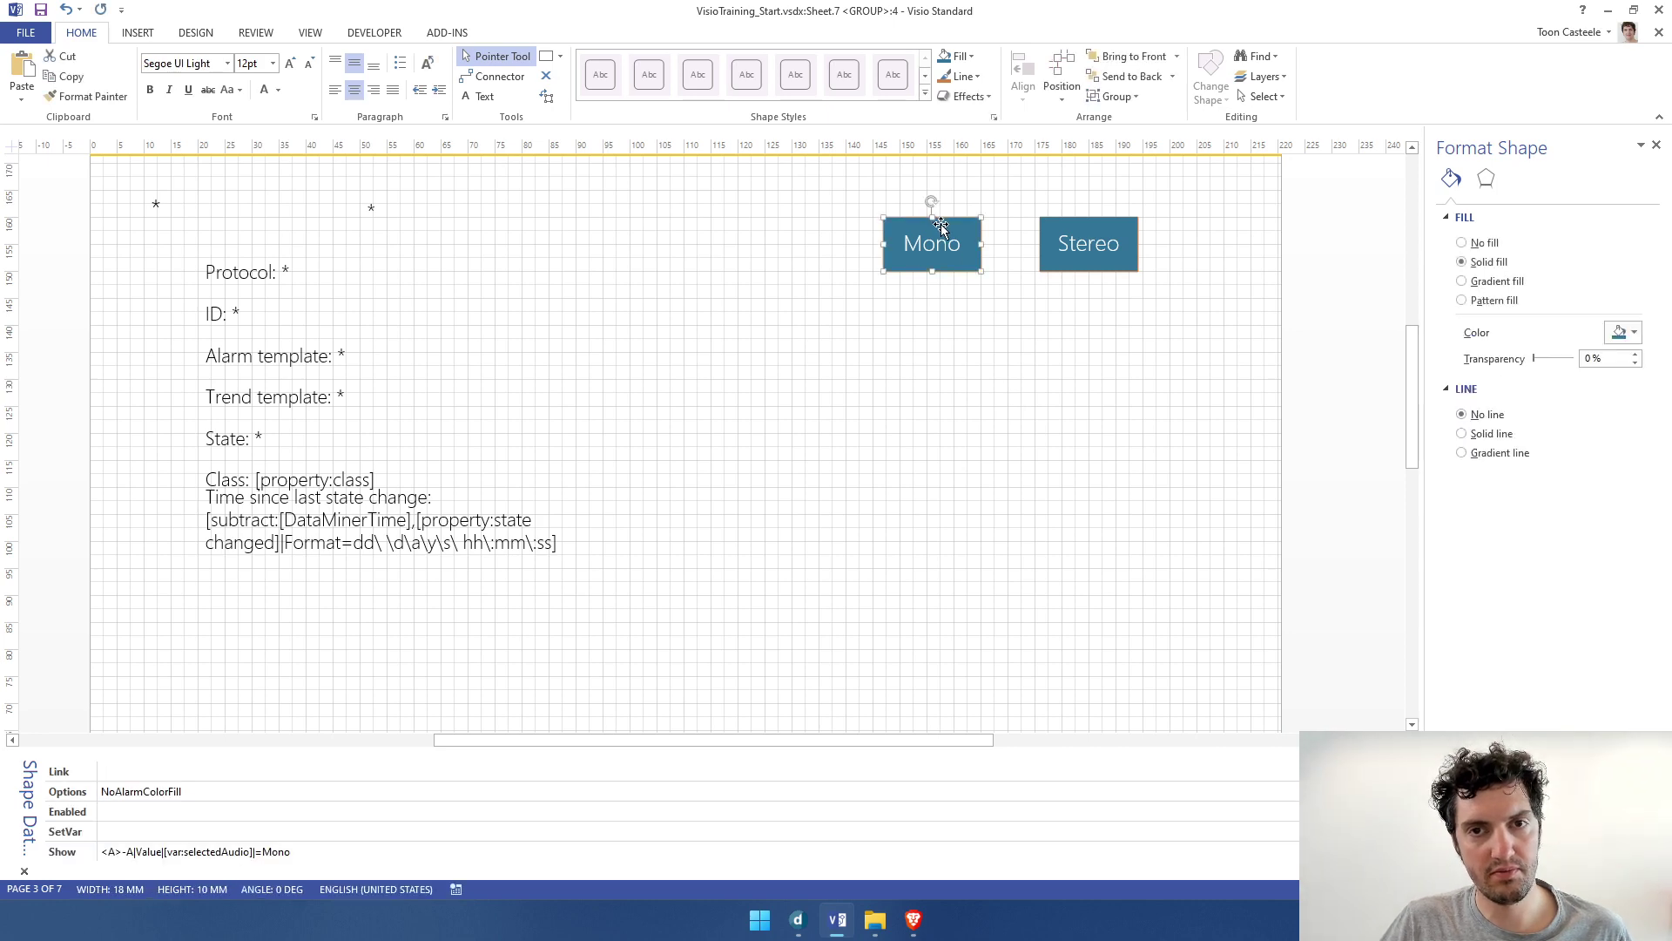
pyautogui.click(958, 347)
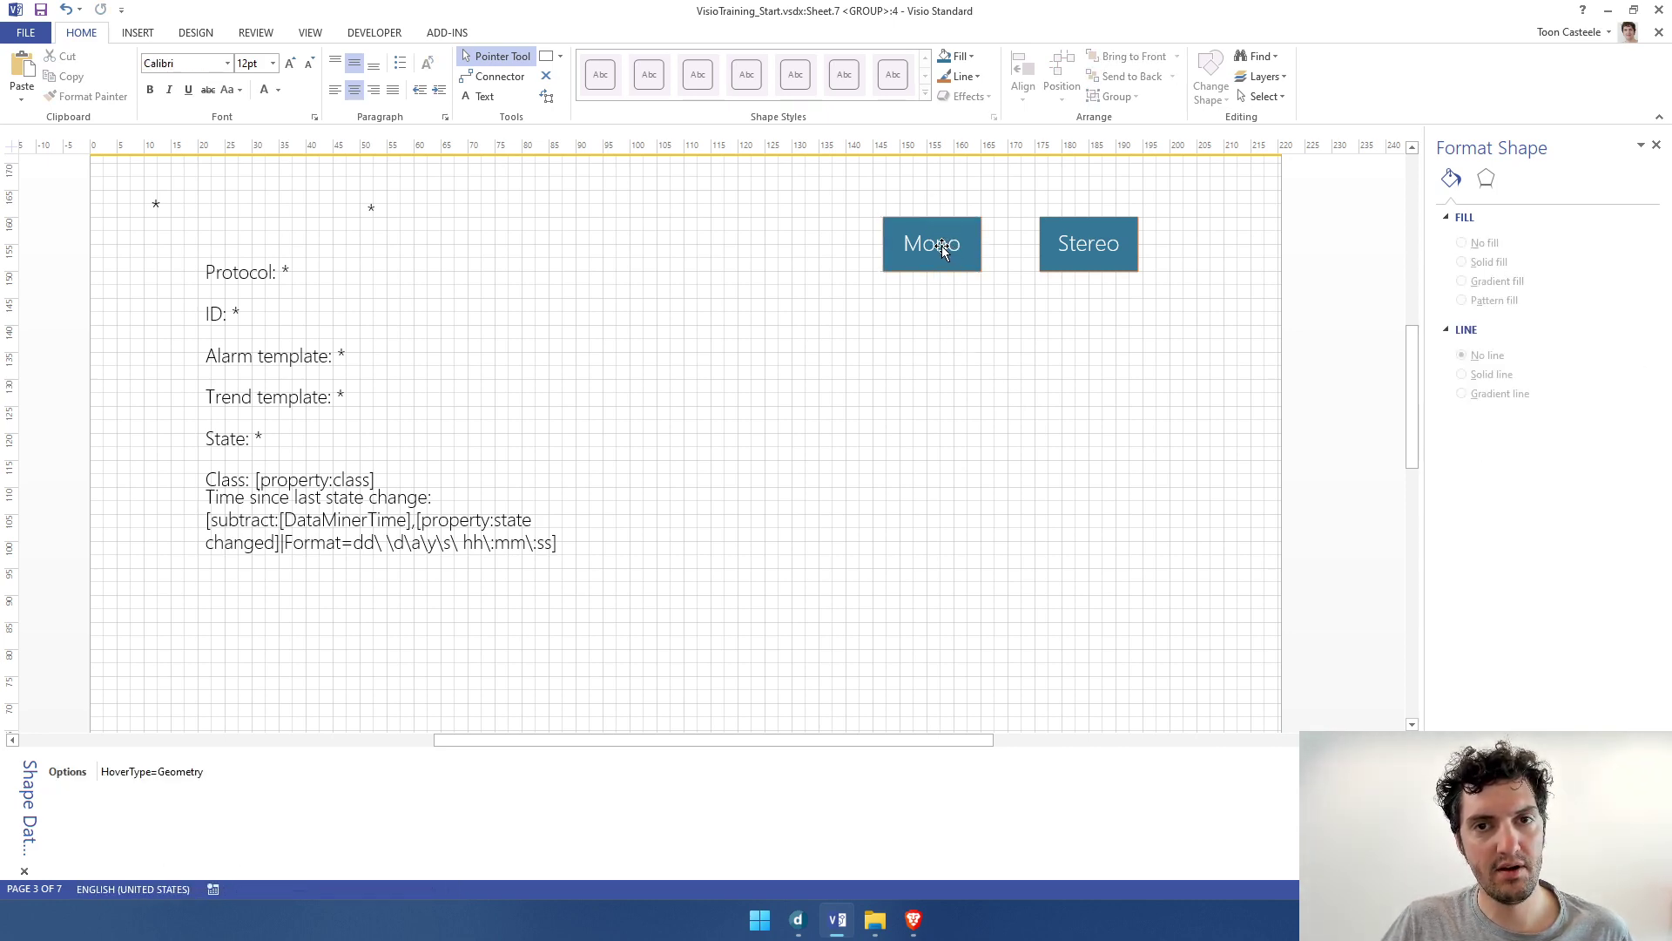
pyautogui.click(940, 246)
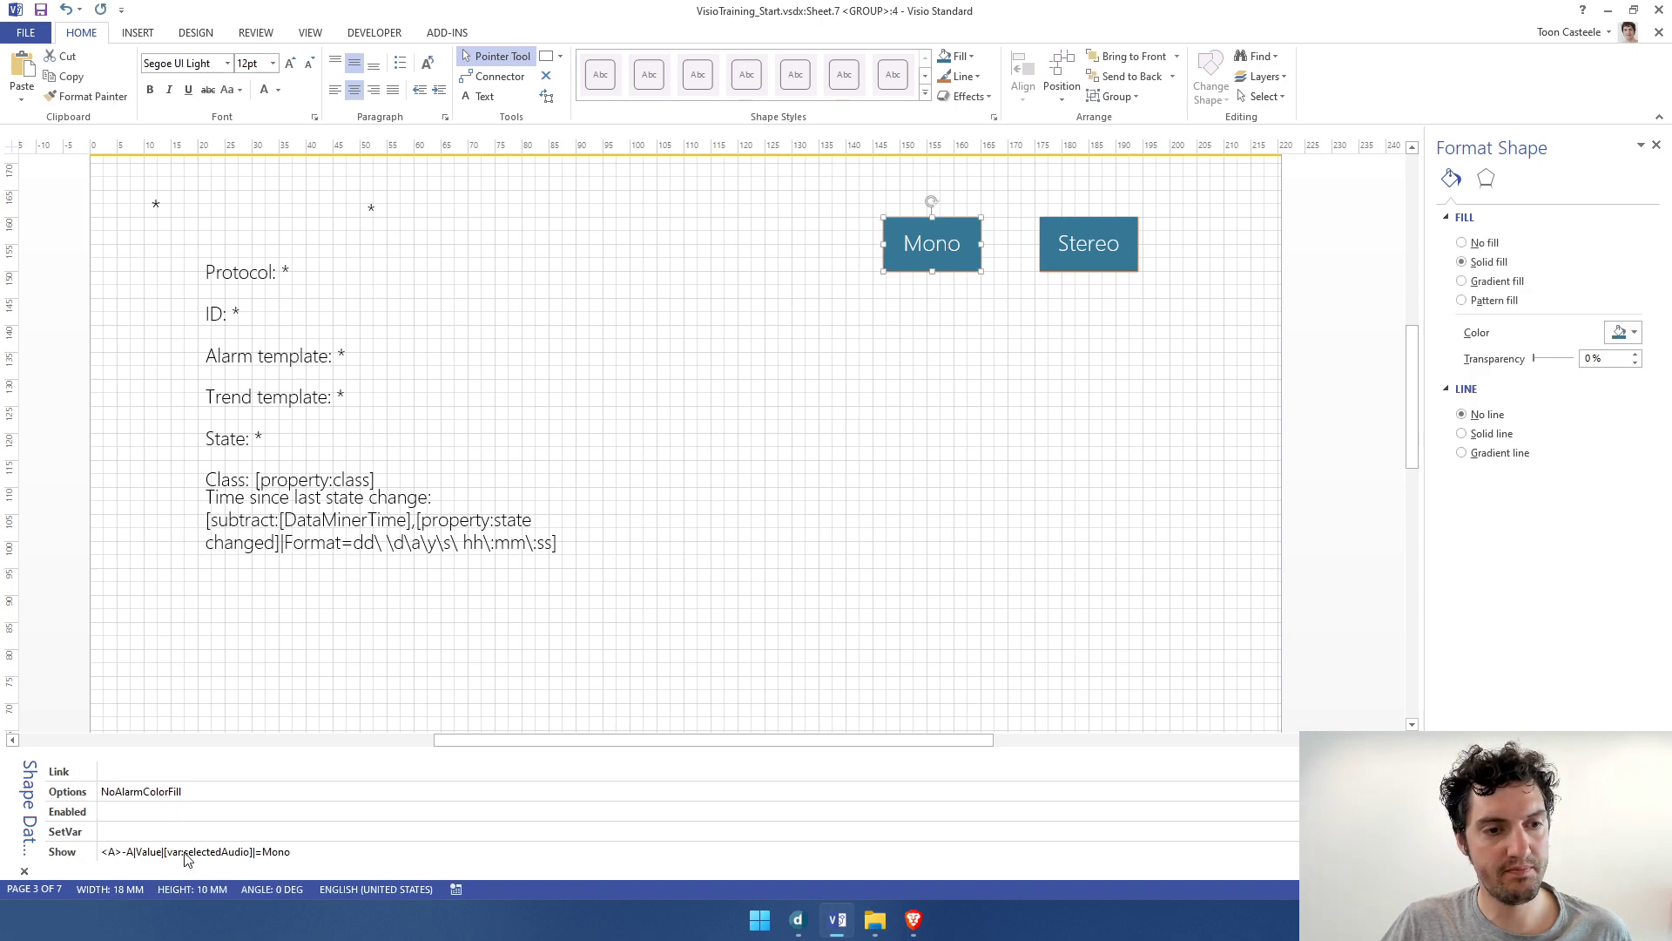
pyautogui.click(972, 378)
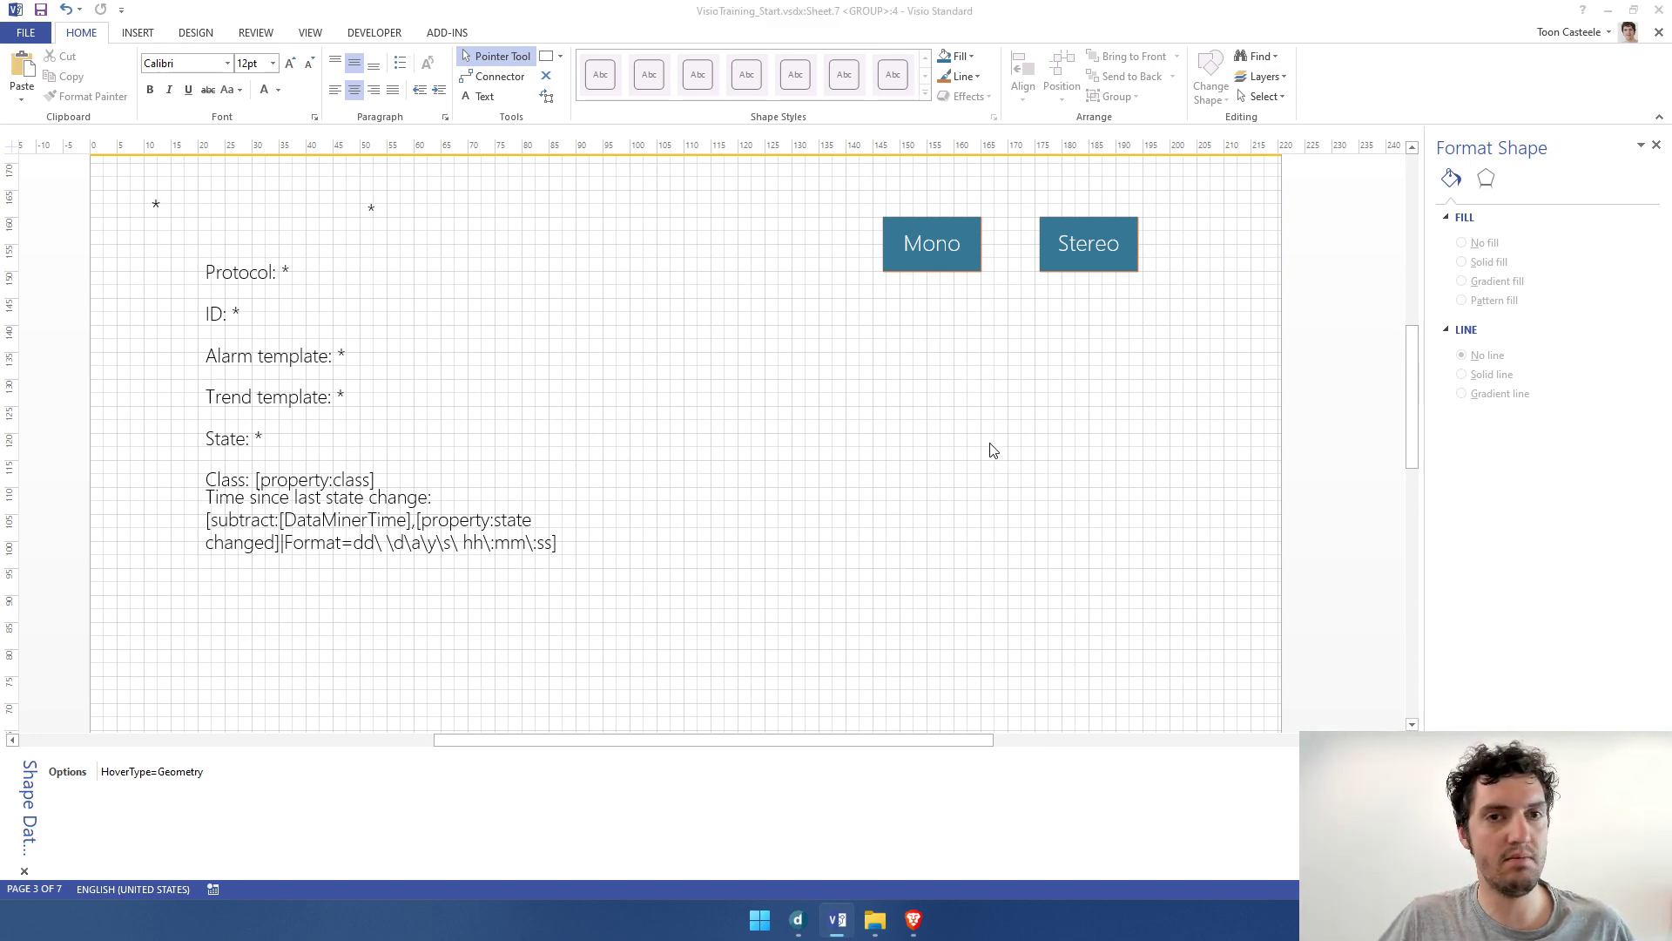
# Switch to DataMiner and open the Audio data page of the RC-IRD-BBC 2 element
pyautogui.hotkey('alt', 'Tab')
pyautogui.rightClick(677, 204)
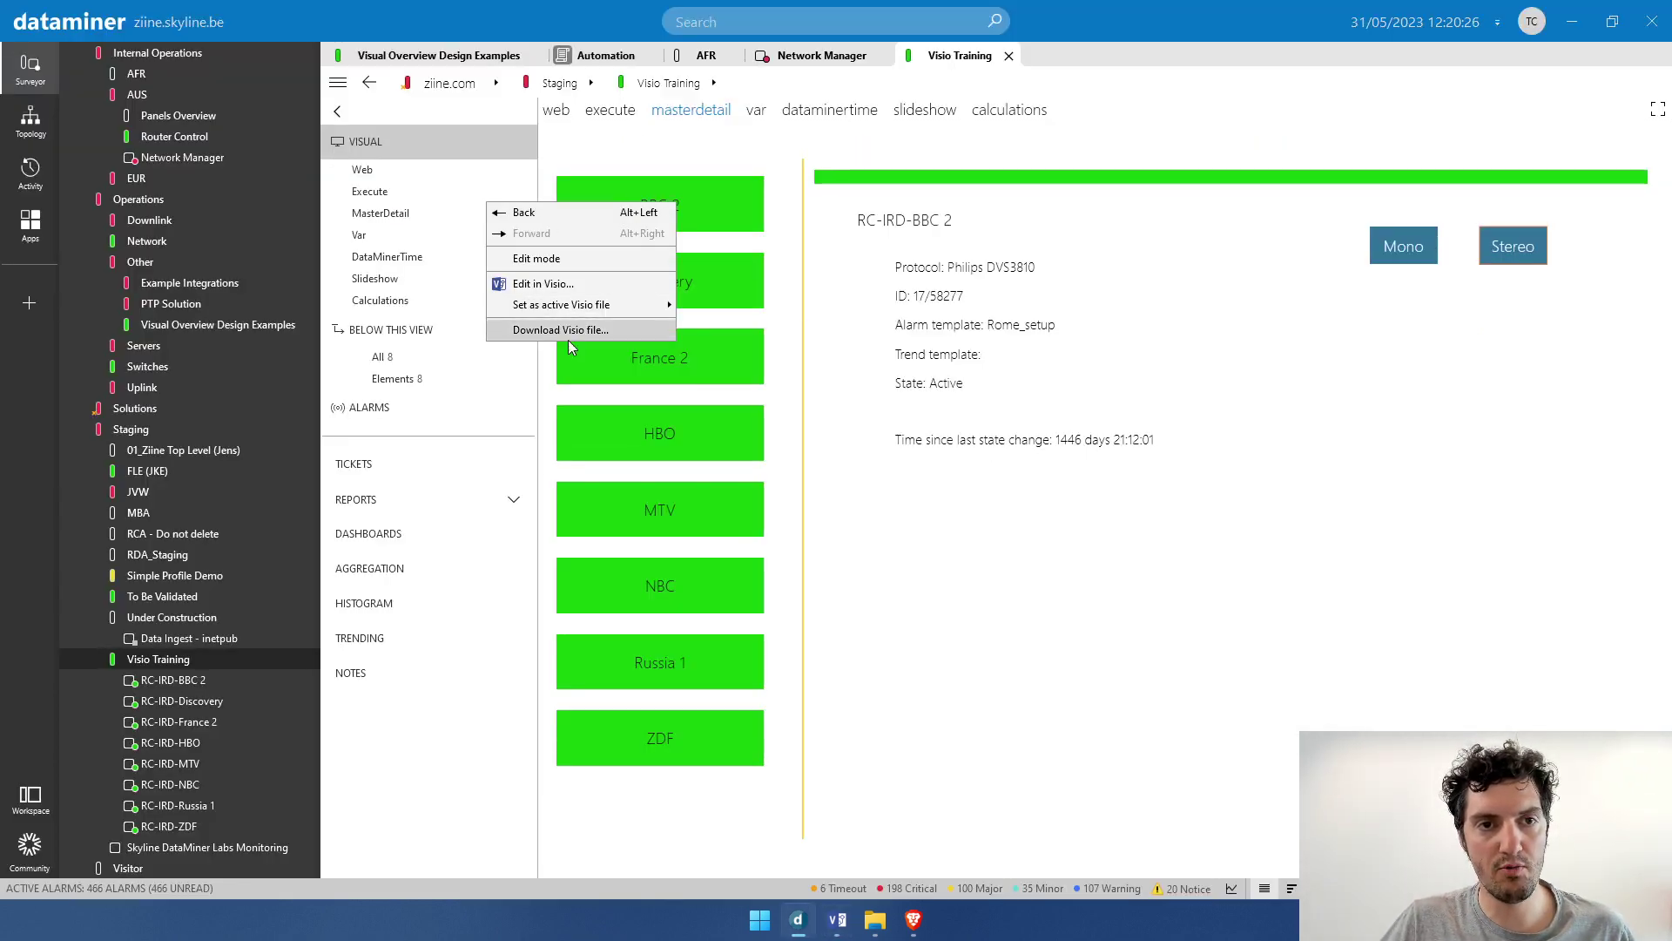
pyautogui.click(1023, 306)
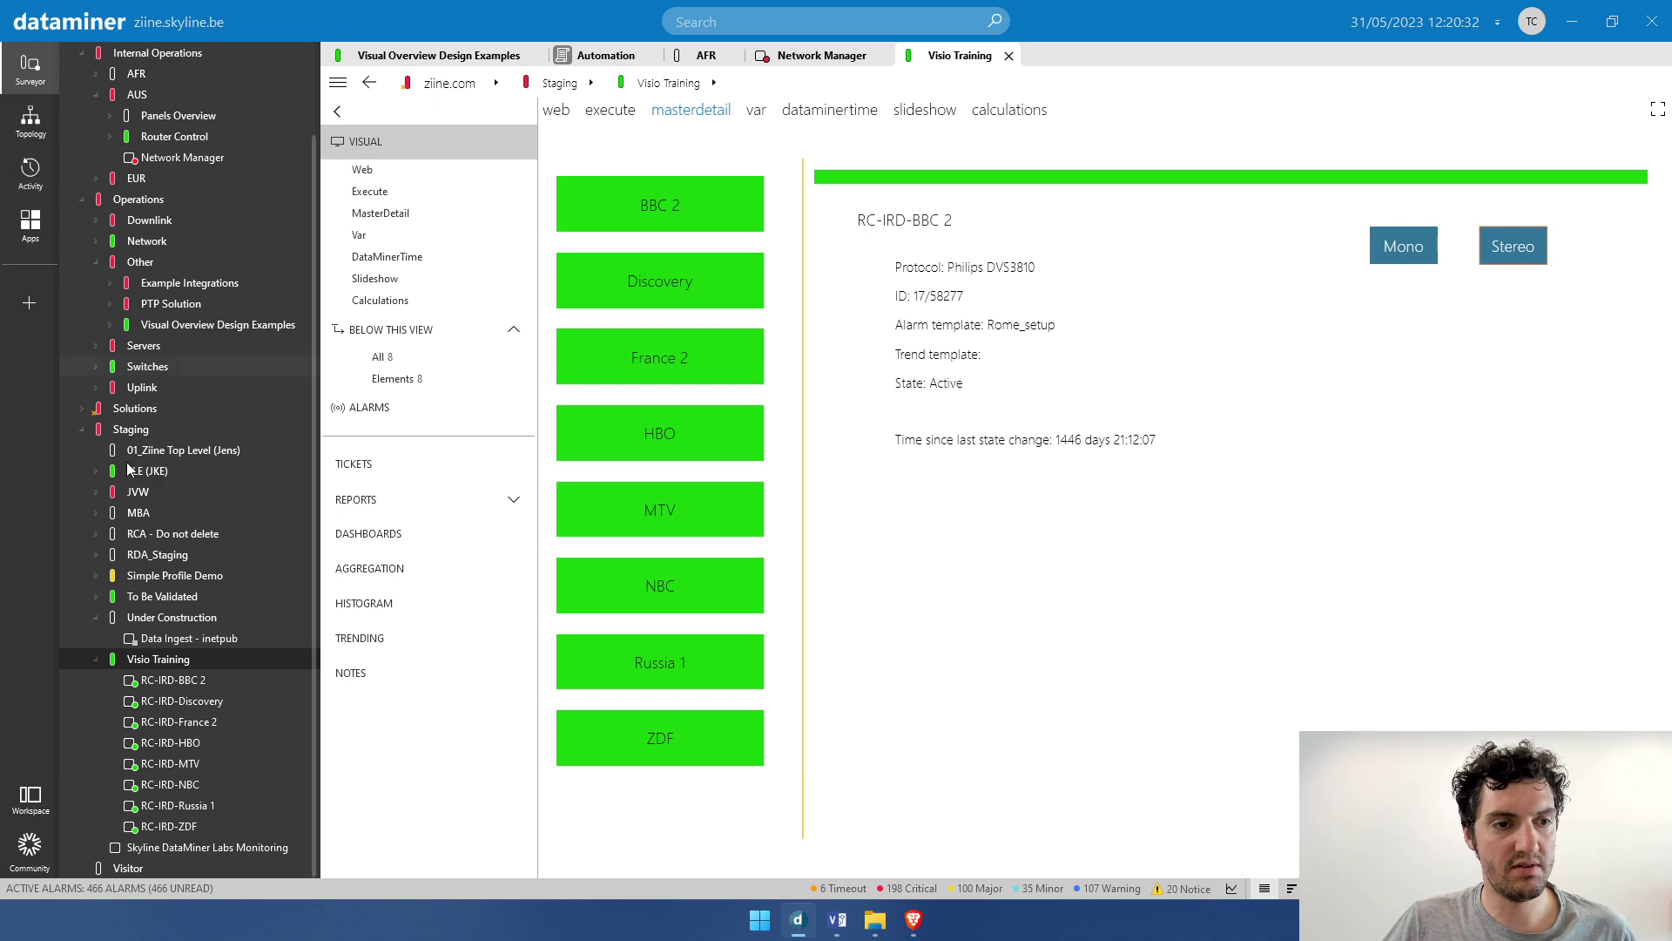
pyautogui.click(178, 679)
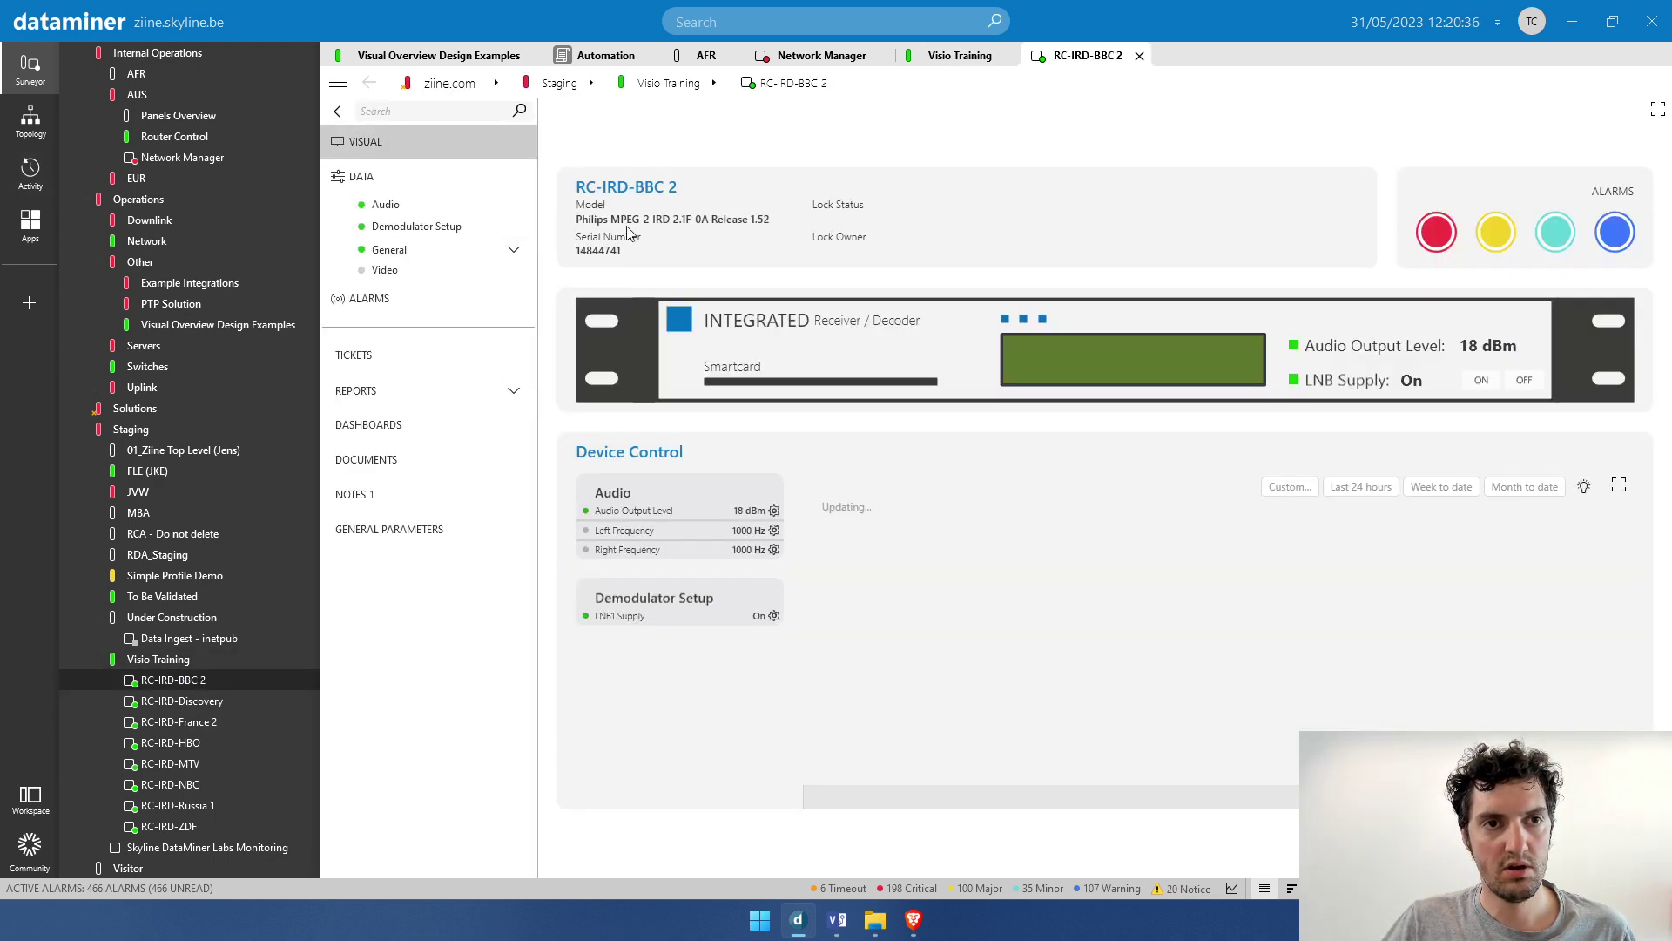
pyautogui.click(388, 205)
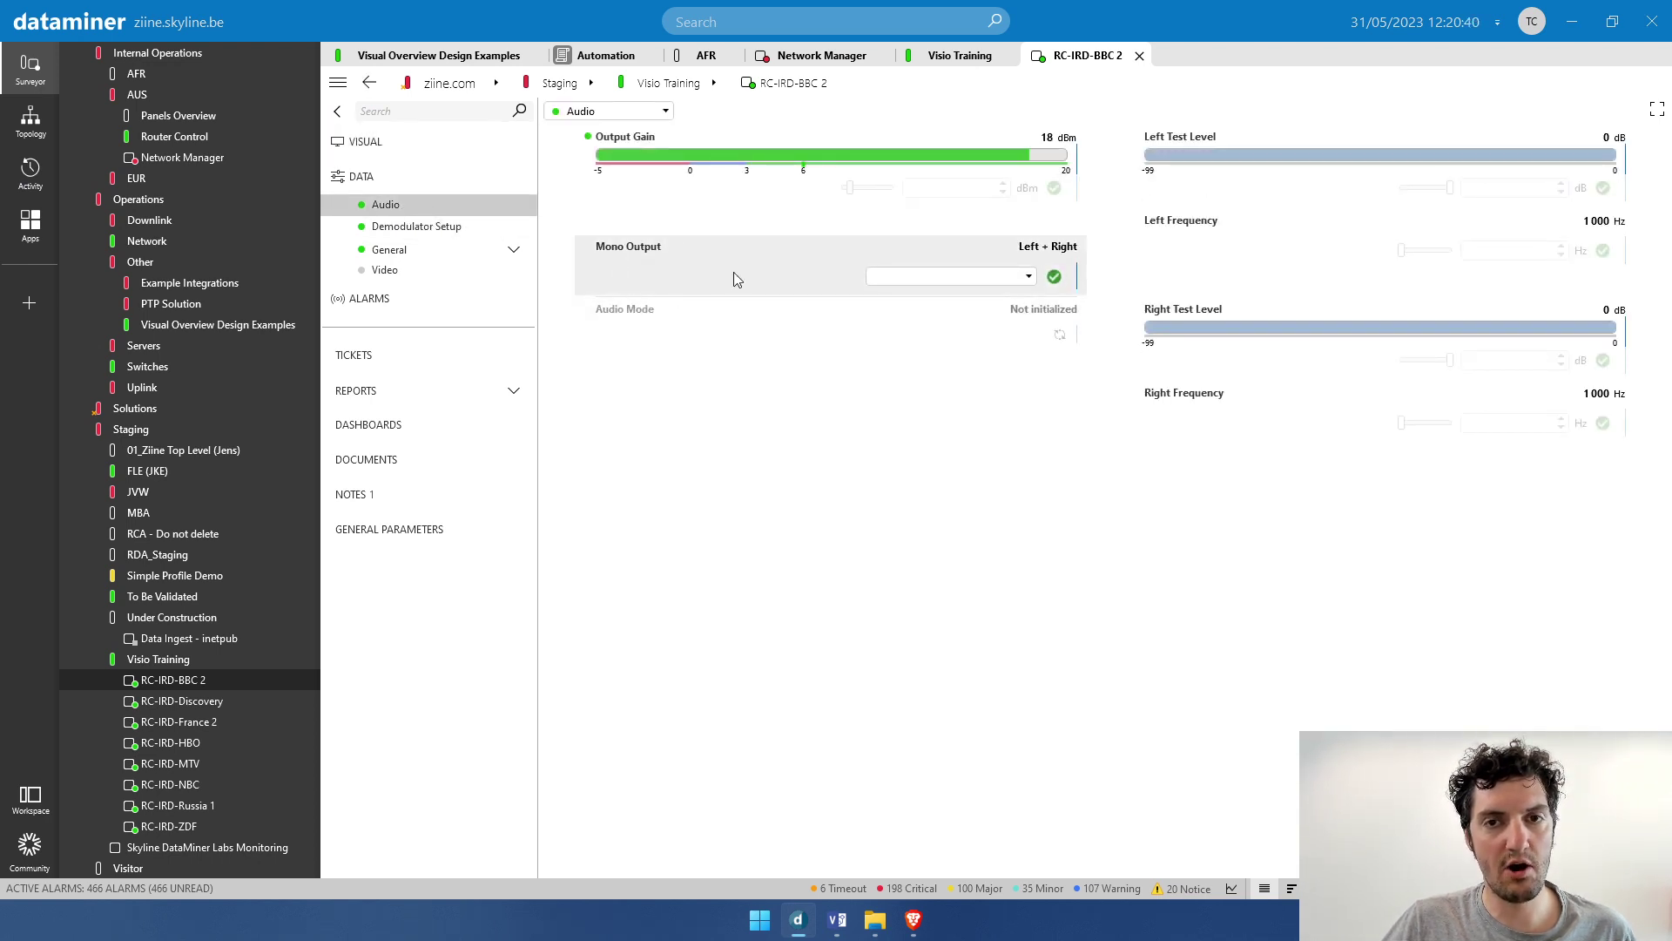
# Review the Mono Output options, check the parameter's ID on its details page, and return to the Visio Training view
pyautogui.click(958, 276)
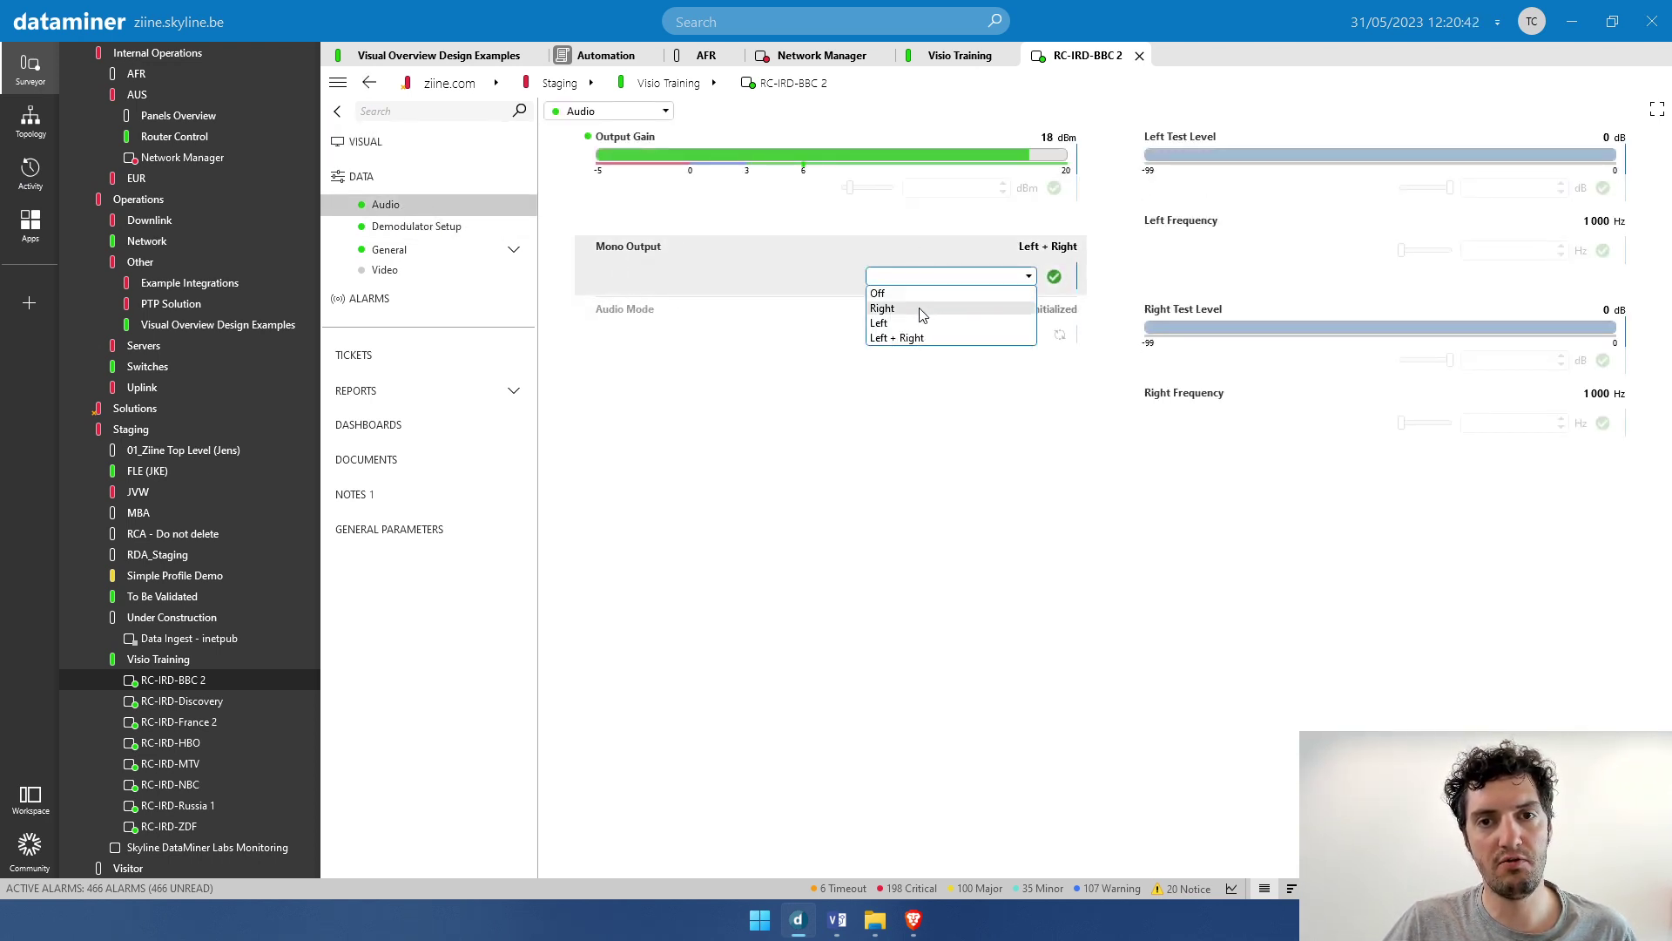
pyautogui.click(790, 245)
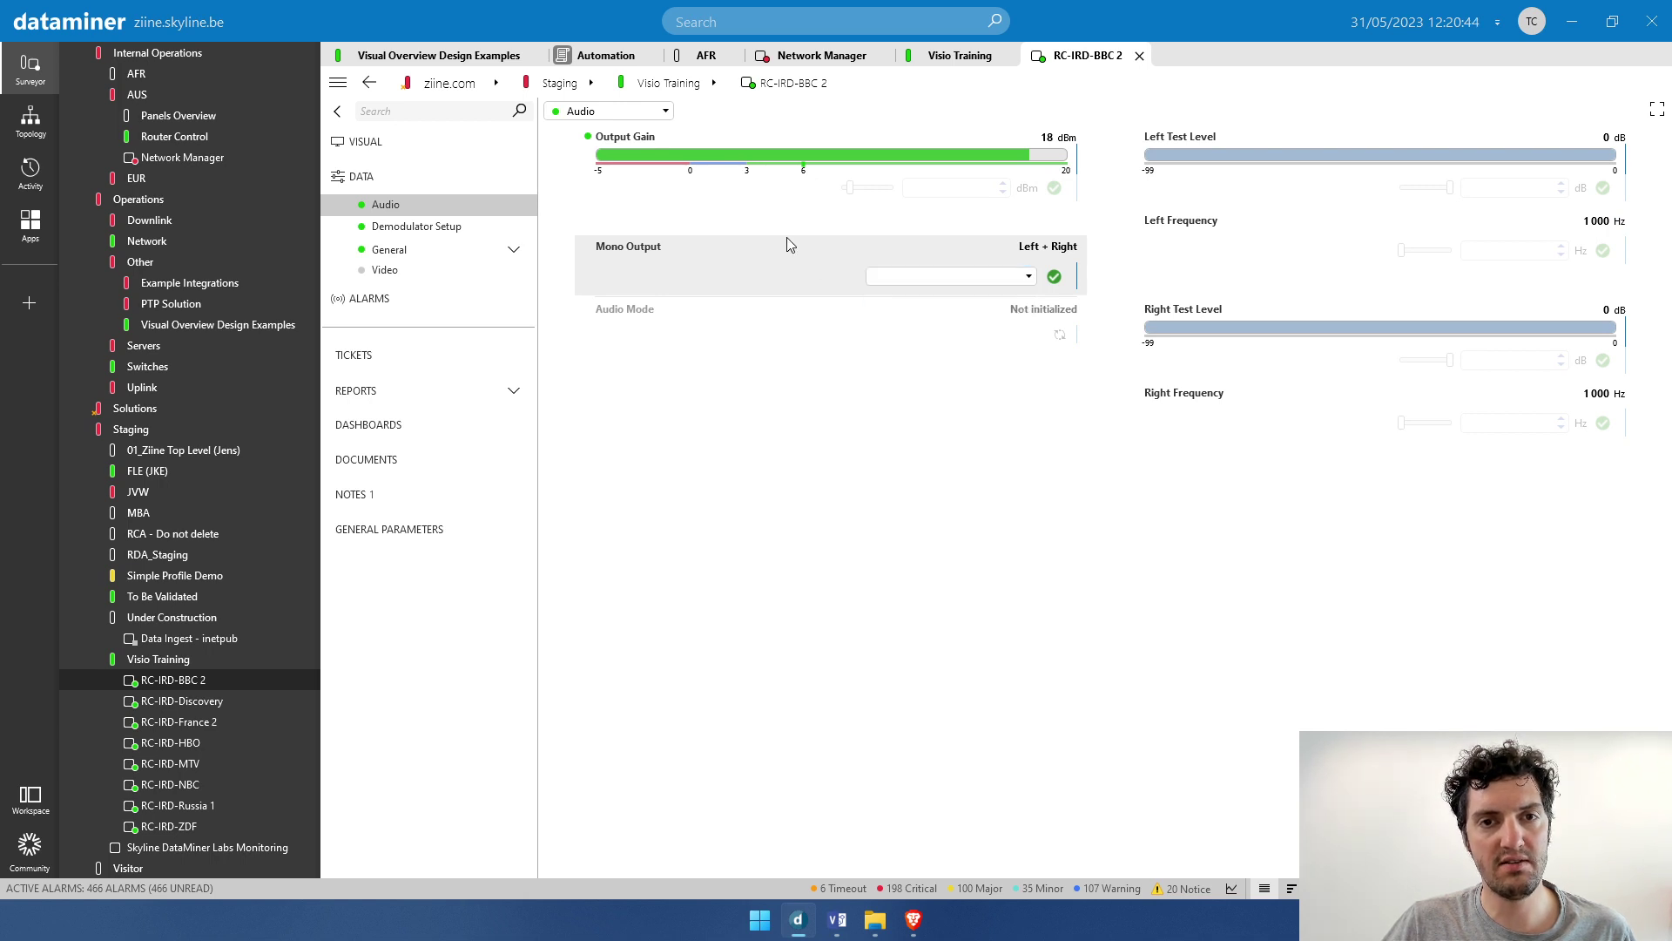
pyautogui.click(787, 237)
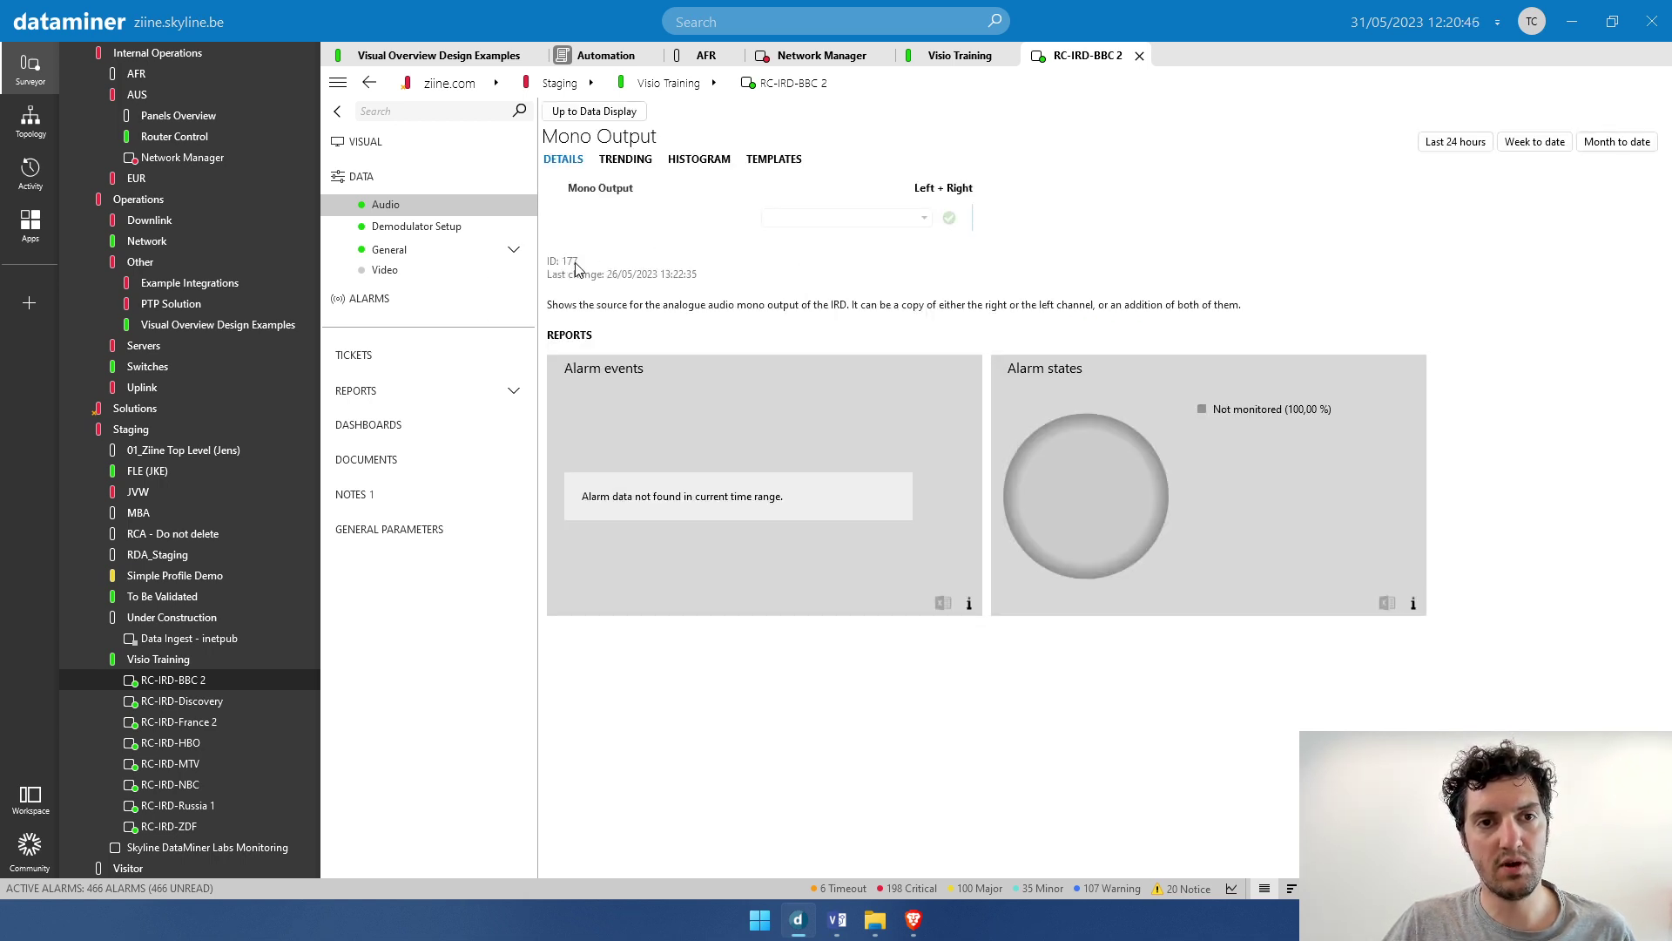
pyautogui.click(961, 57)
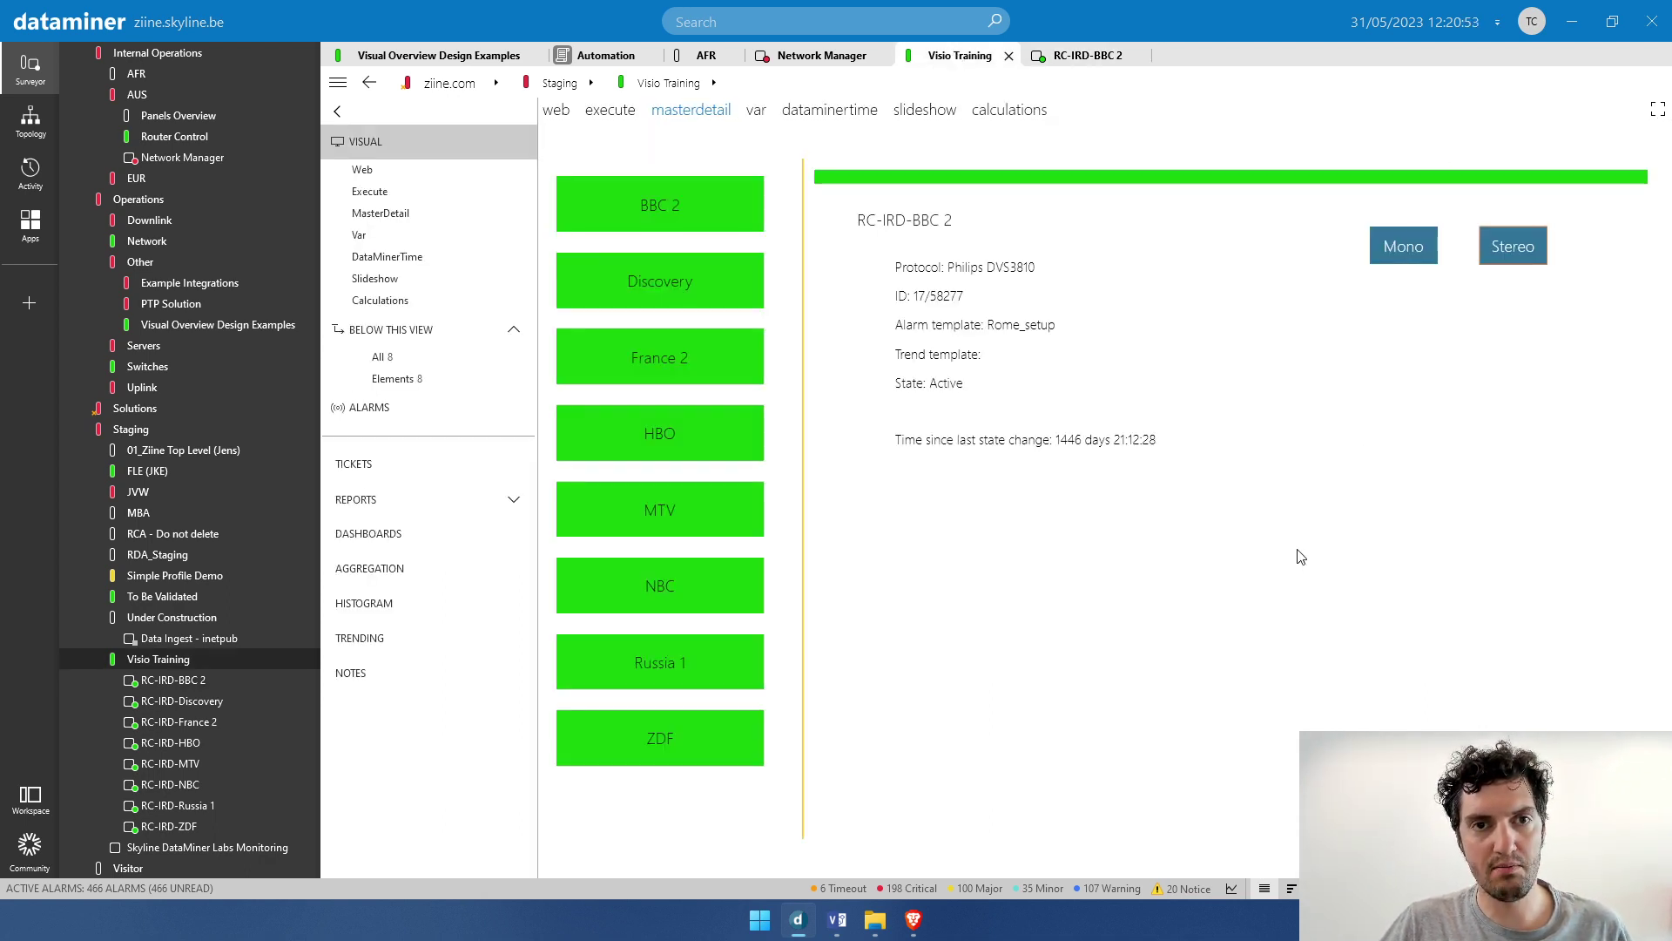
# Switch to Visio and place a copy of the State text field just below the Mono and Stereo buttons
pyautogui.hotkey('alt', 'Tab')
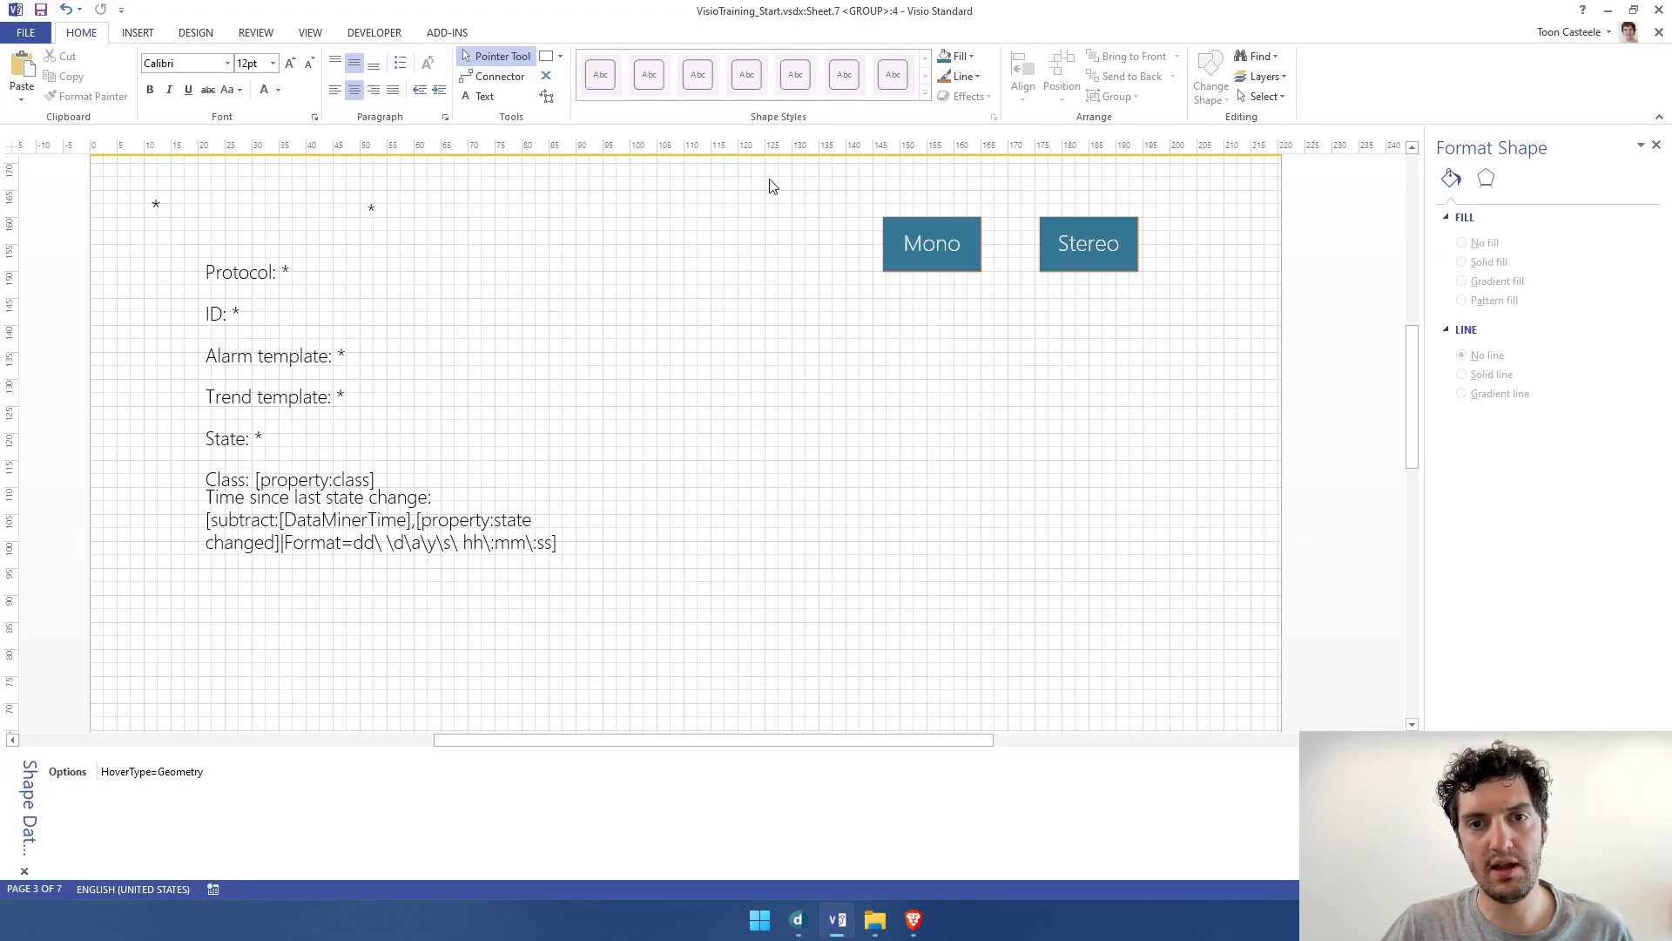
pyautogui.click(303, 488)
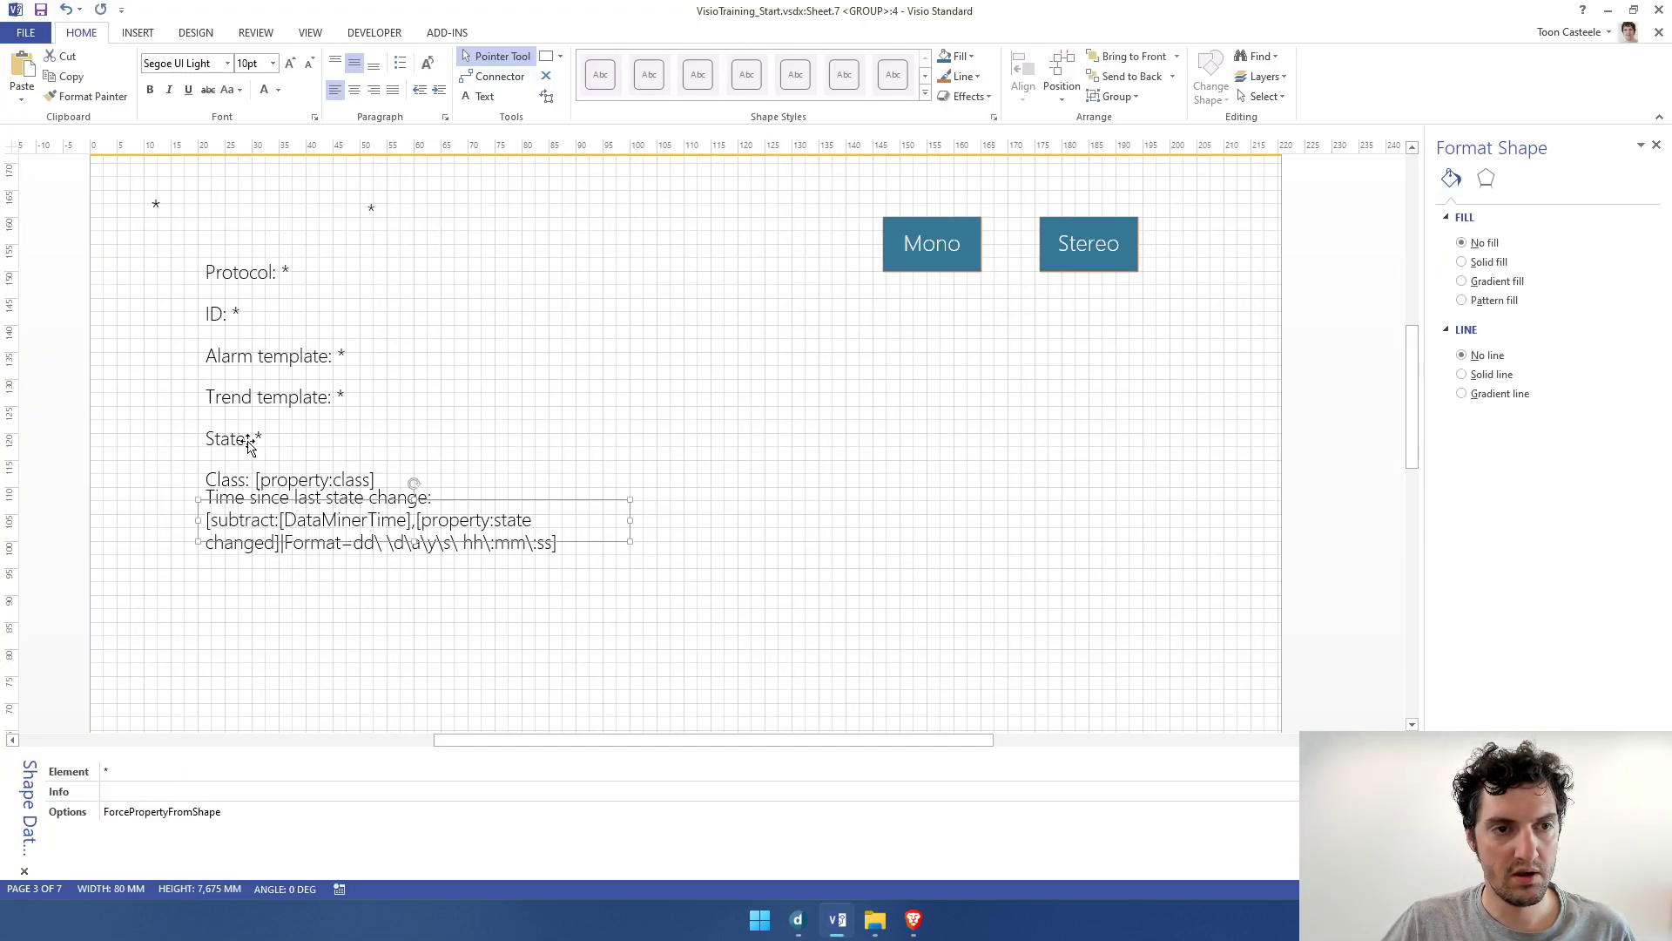
pyautogui.click(243, 442)
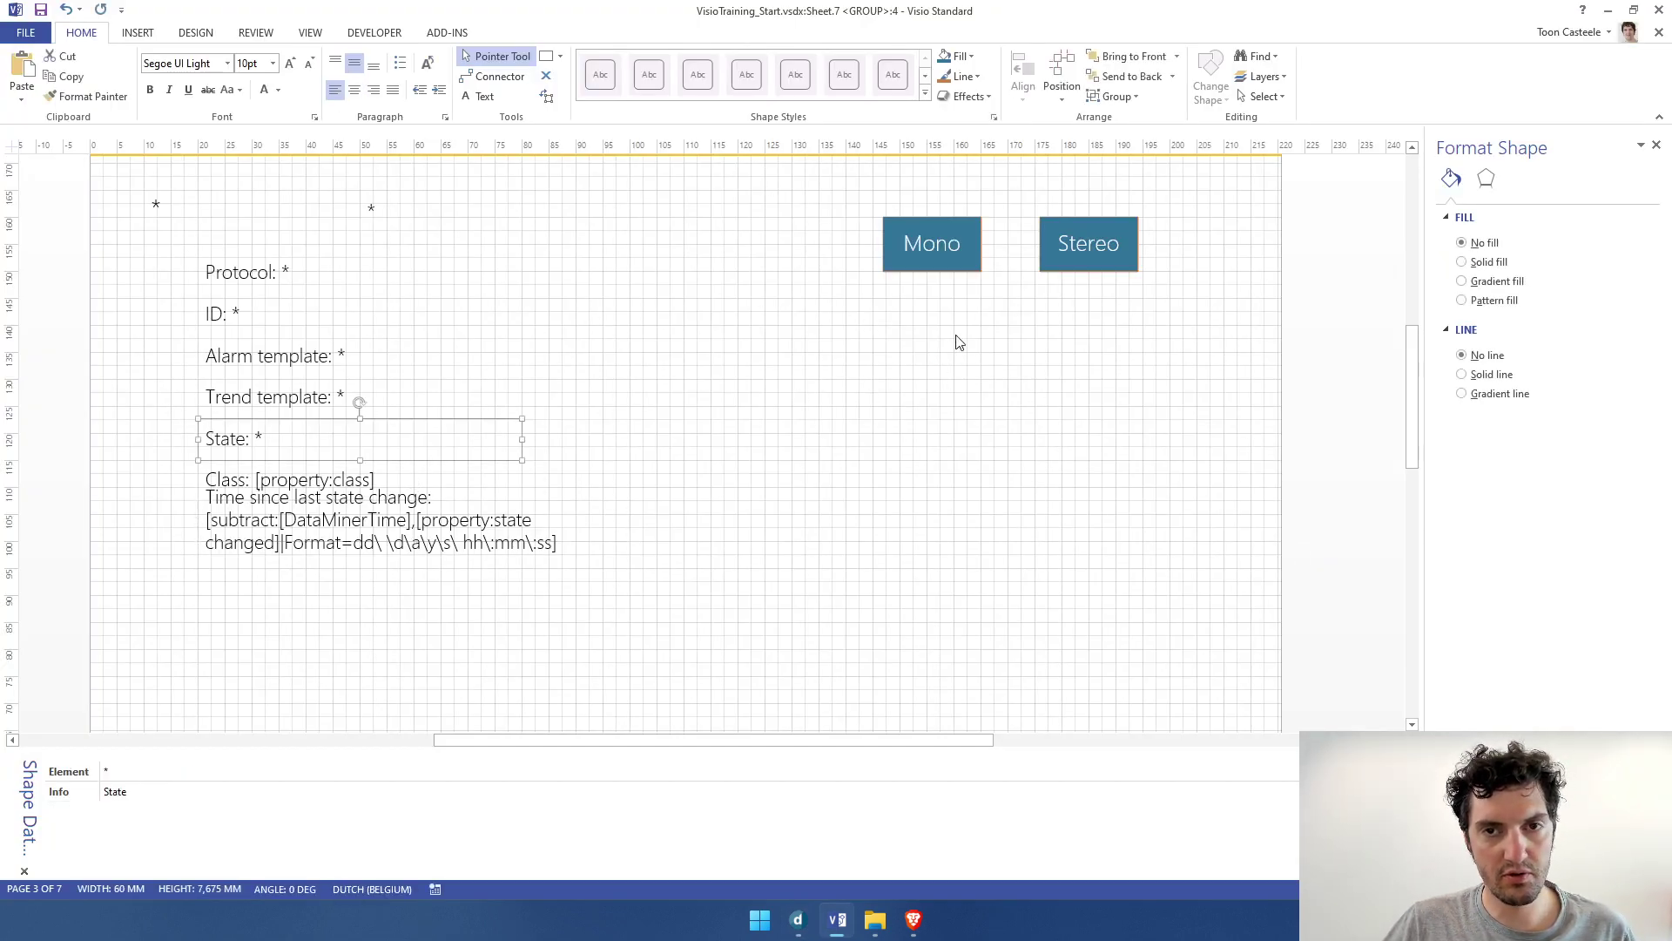
pyautogui.hotkey('ctrl', 'v')
pyautogui.scroll(-2, 1030, 384)
pyautogui.keyDown('ctrl'); pyautogui.scroll(-3, 1002, 522); pyautogui.keyUp('ctrl')
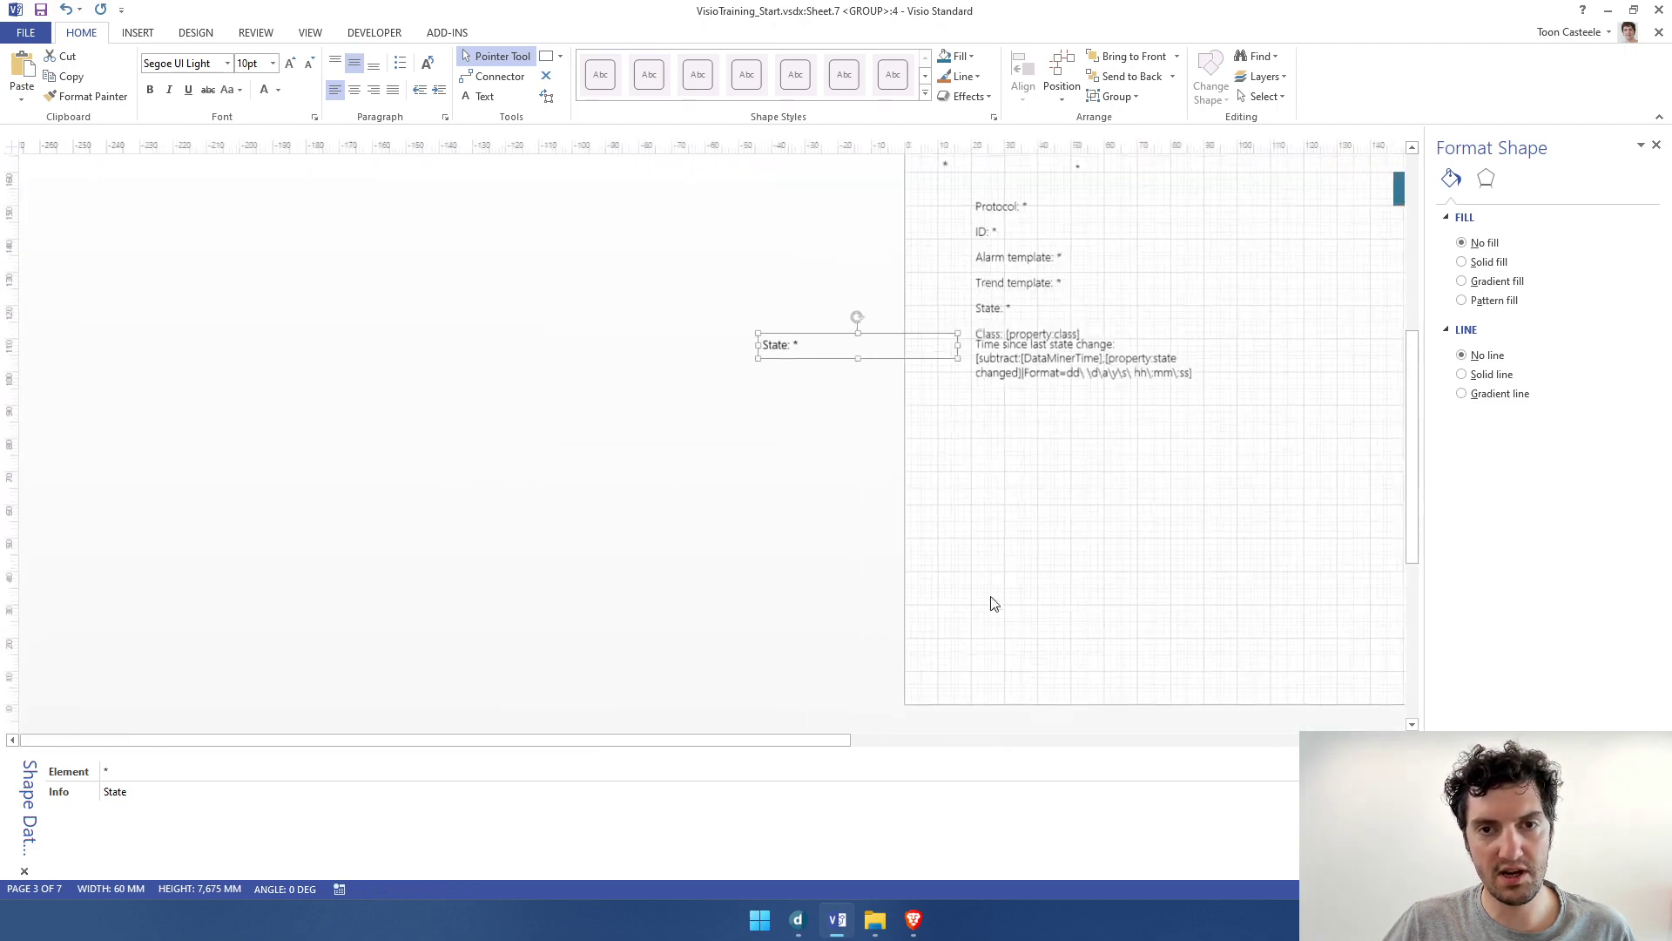
pyautogui.moveTo(819, 747); pyautogui.dragTo(1075, 742)
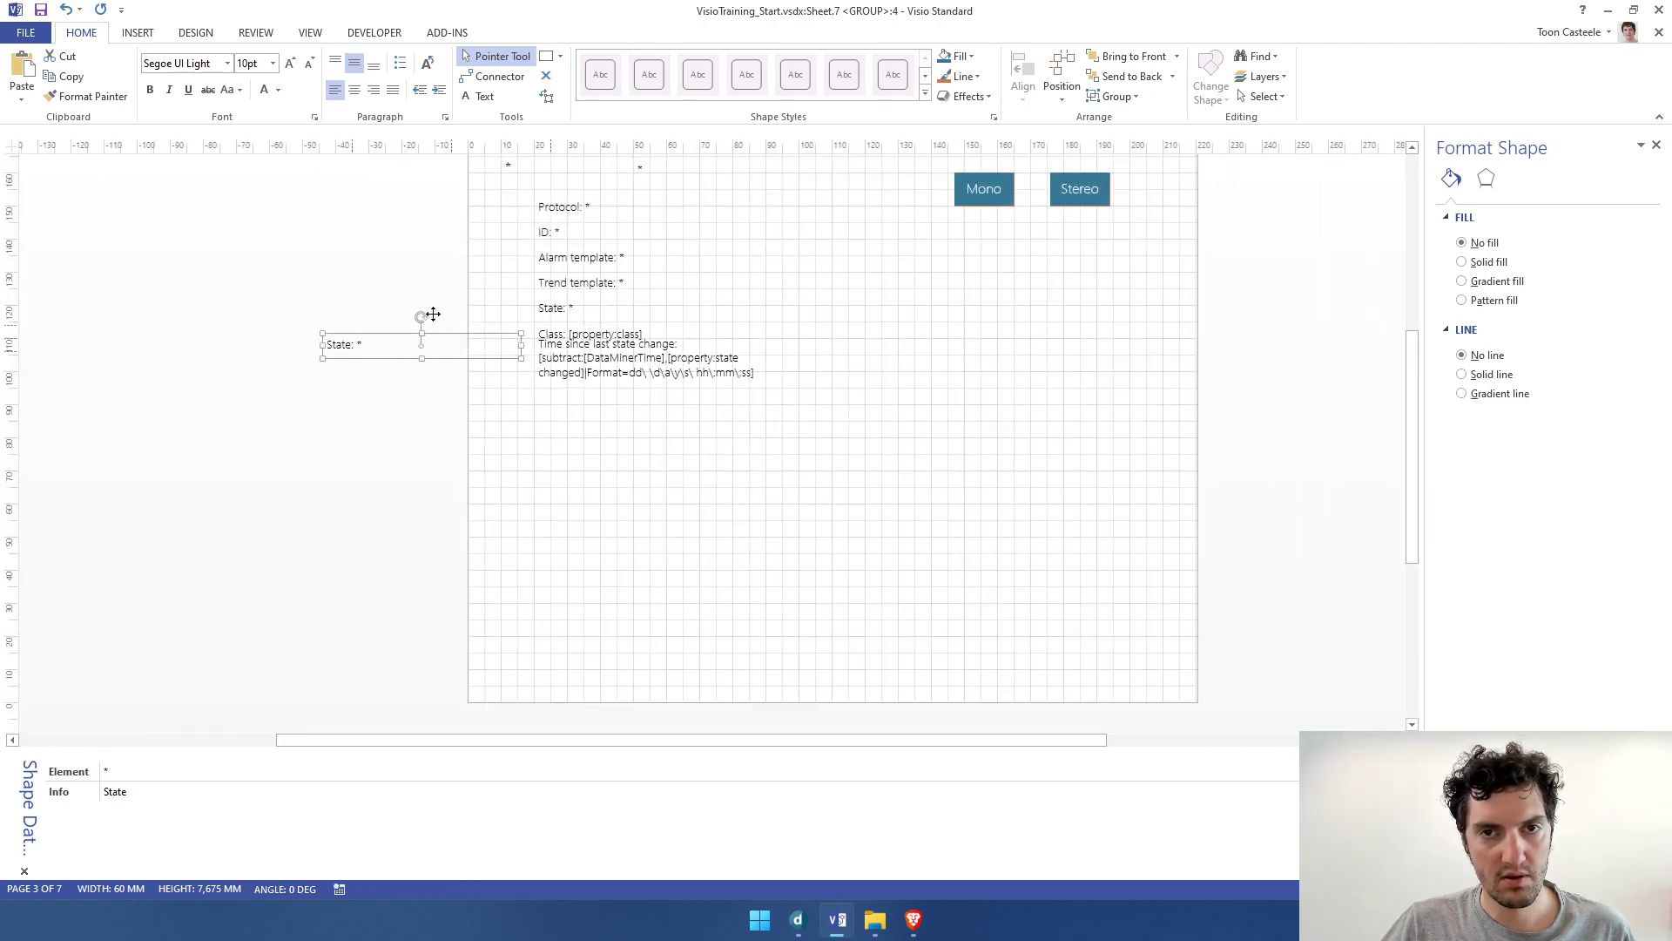
pyautogui.moveTo(327, 351)
pyautogui.mouseDown()
pyautogui.moveTo(1001, 243)
pyautogui.moveTo(972, 258)
pyautogui.mouseUp()
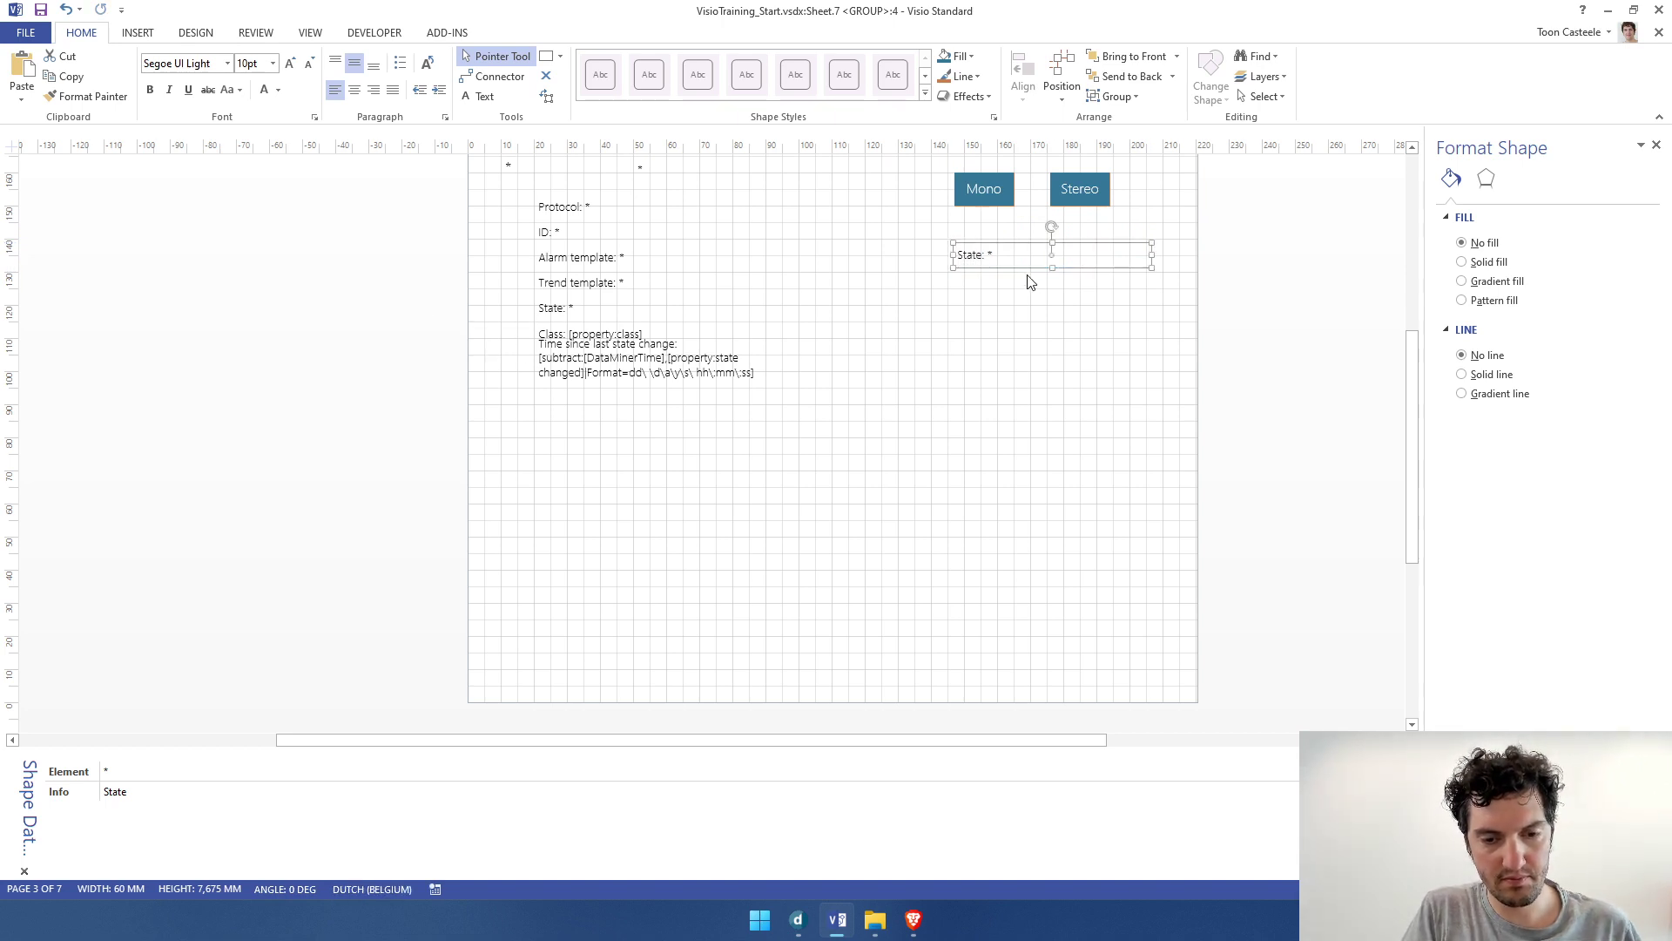
# Replace the copied field's text with "Mono audio: [param:[this element],177]", glance at the page in DataMiner, and return to Visio
pyautogui.write('Aud')
pyautogui.write('Mono audio')
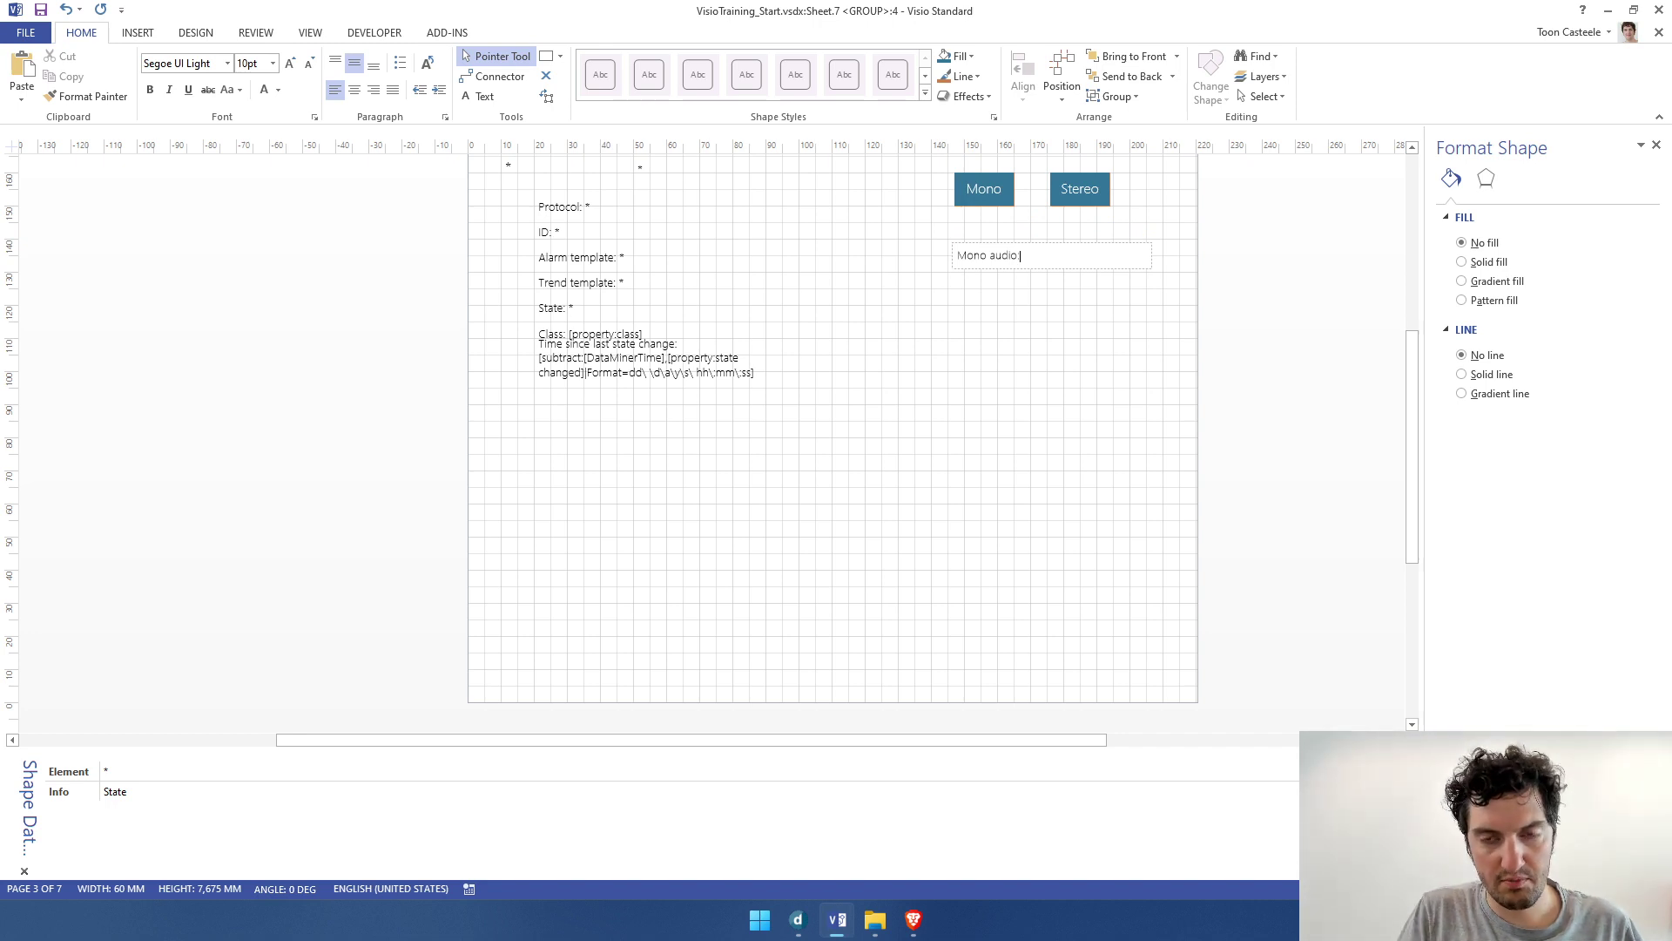
pyautogui.write(': [param:')
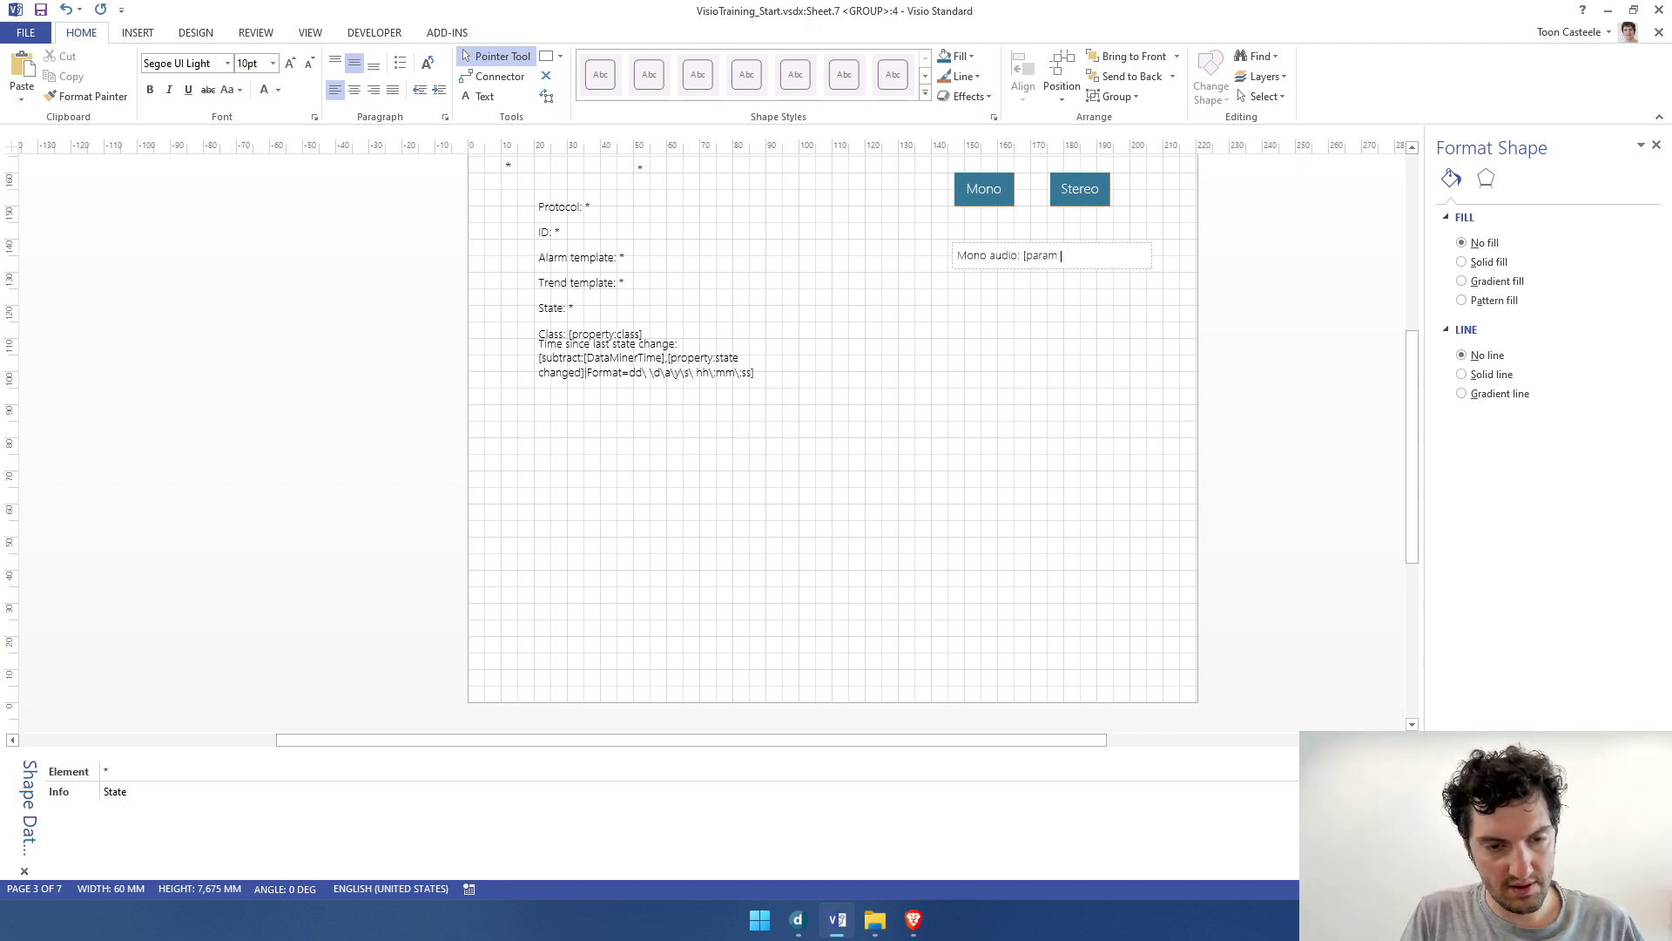
pyautogui.write('[this ele')
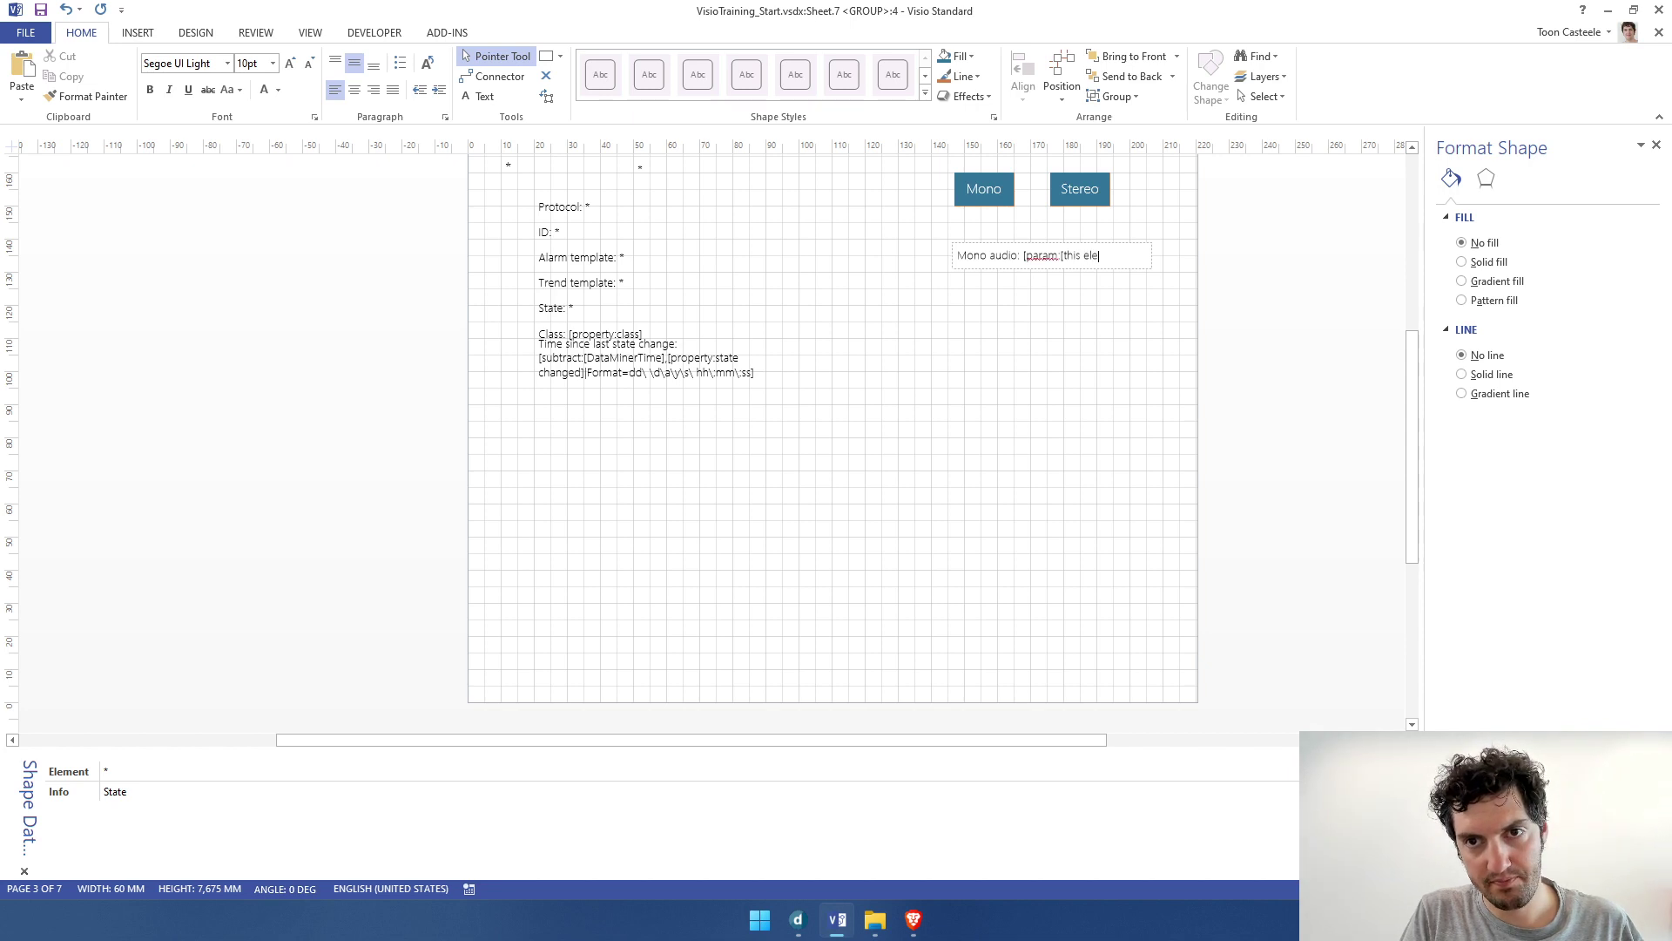
pyautogui.write('ment],')
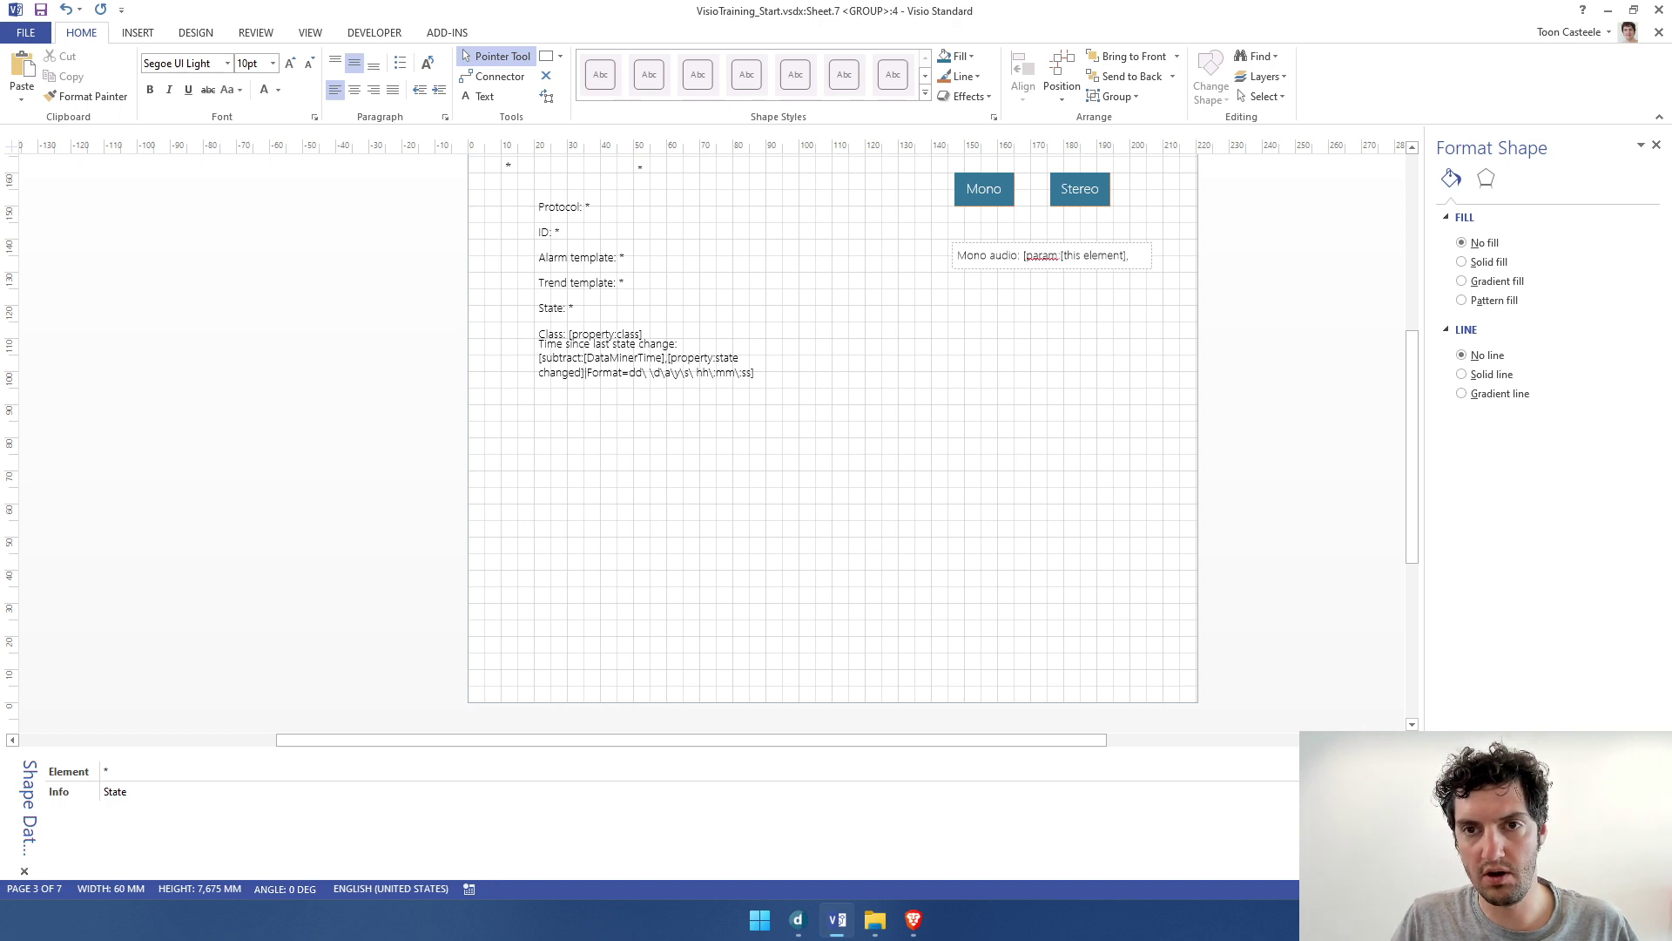
pyautogui.moveTo(967, 741); pyautogui.dragTo(1013, 749)
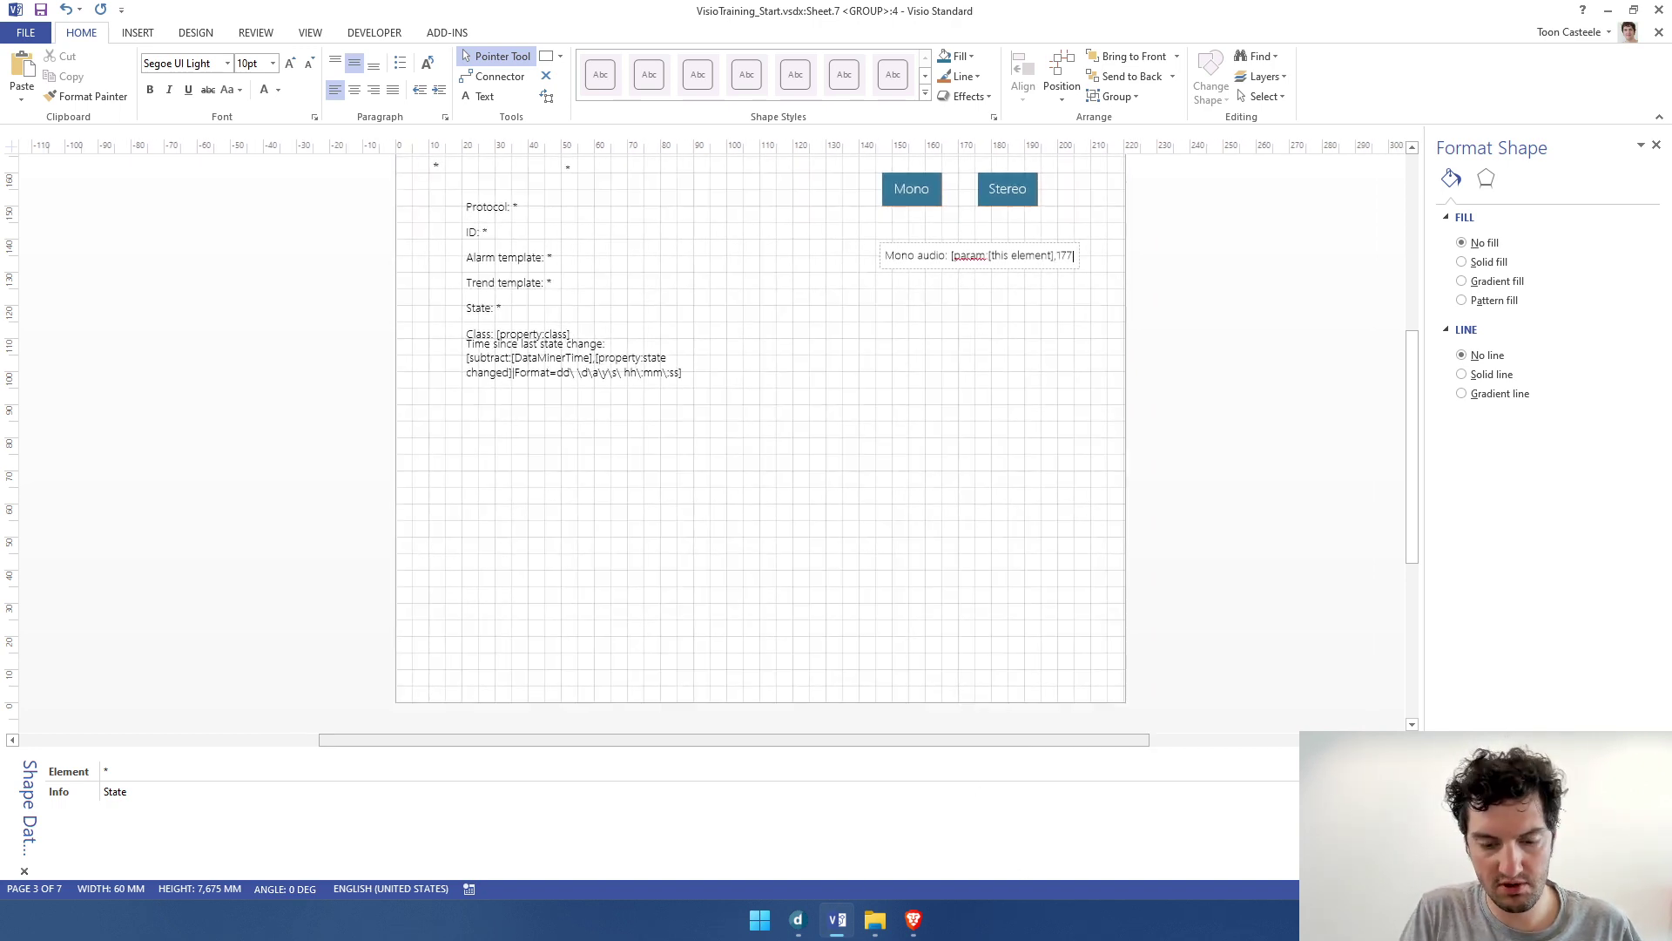
pyautogui.write(']')
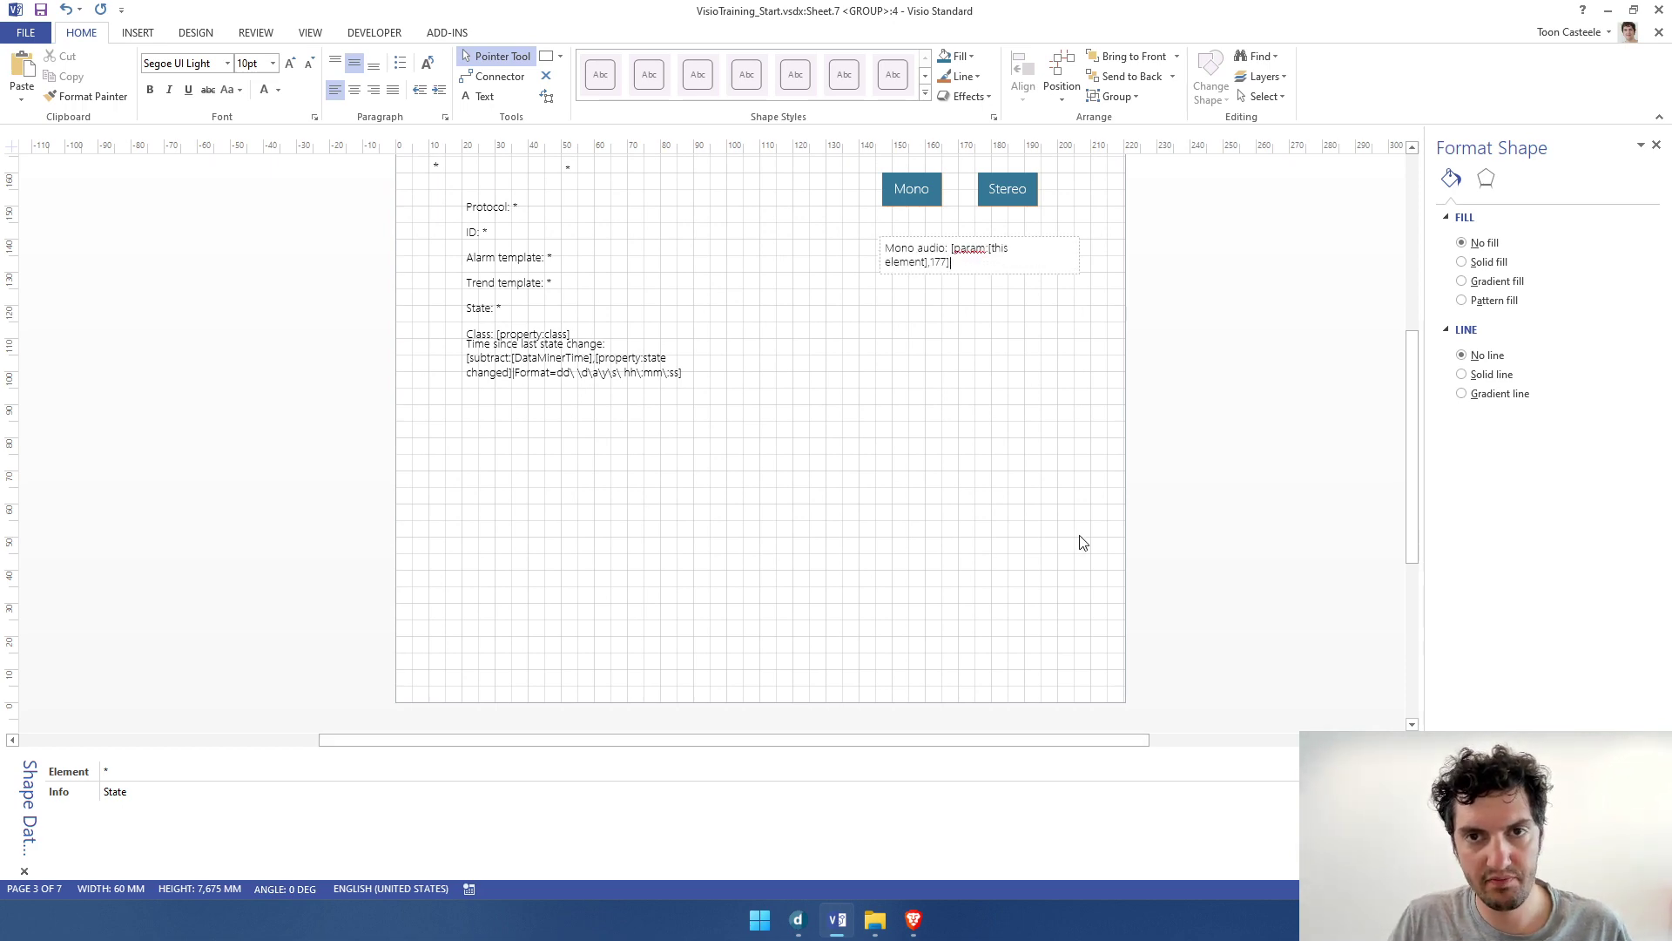
pyautogui.click(1028, 510)
pyautogui.hotkey('alt', 'Tab')
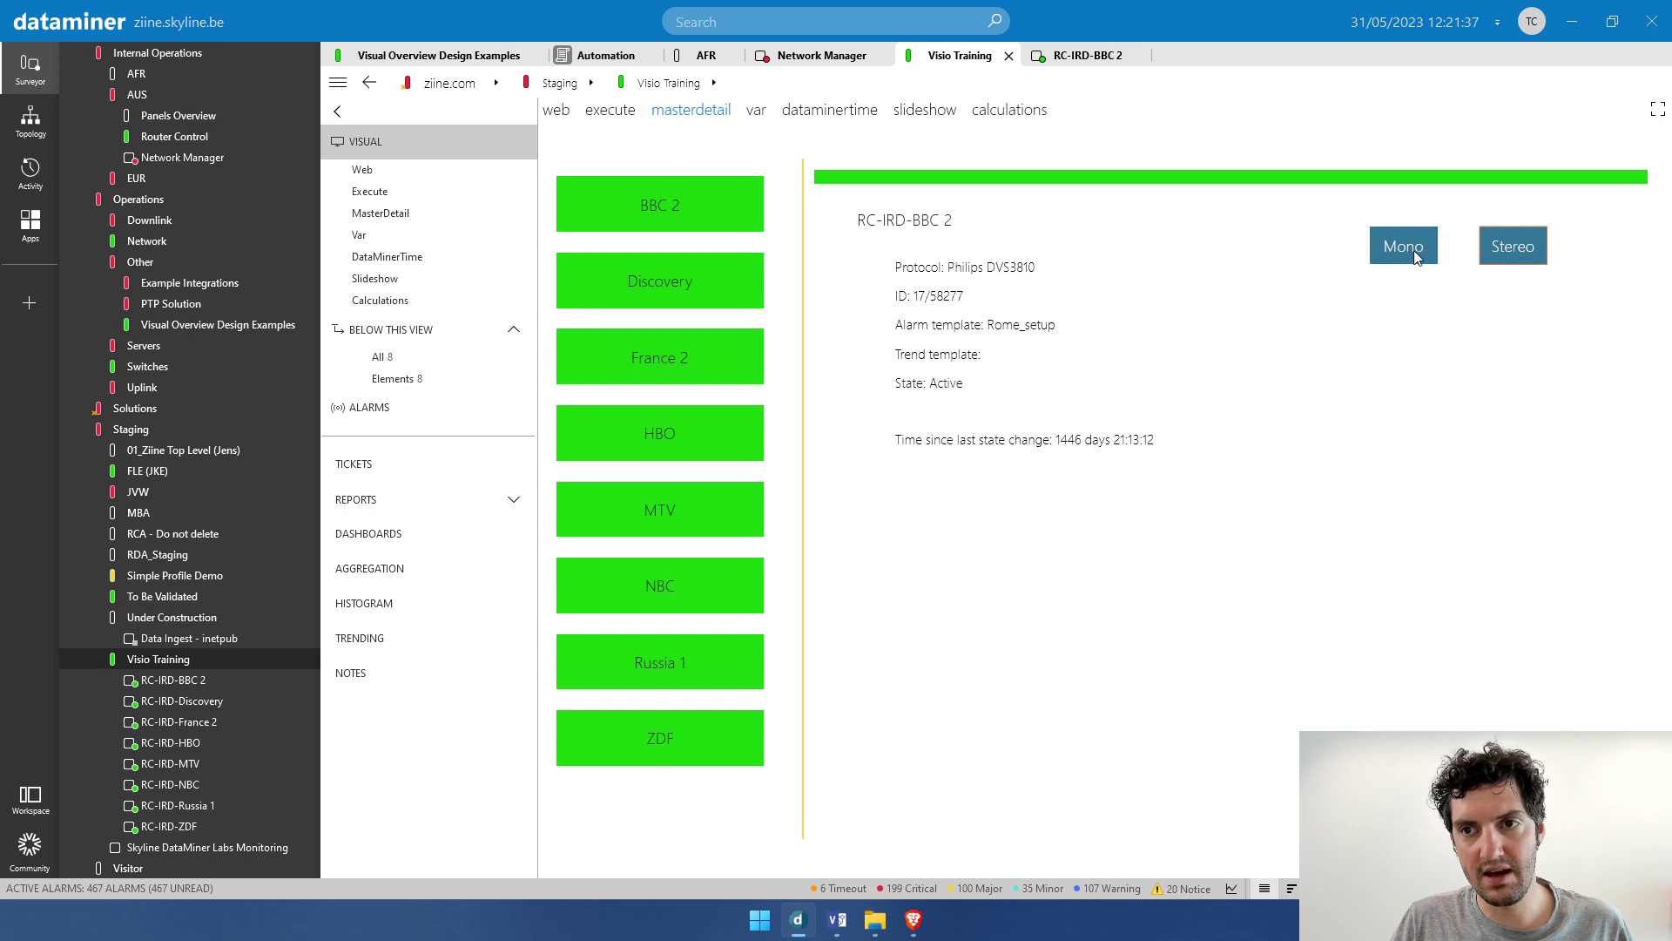
pyautogui.hotkey('alt', 'Tab')
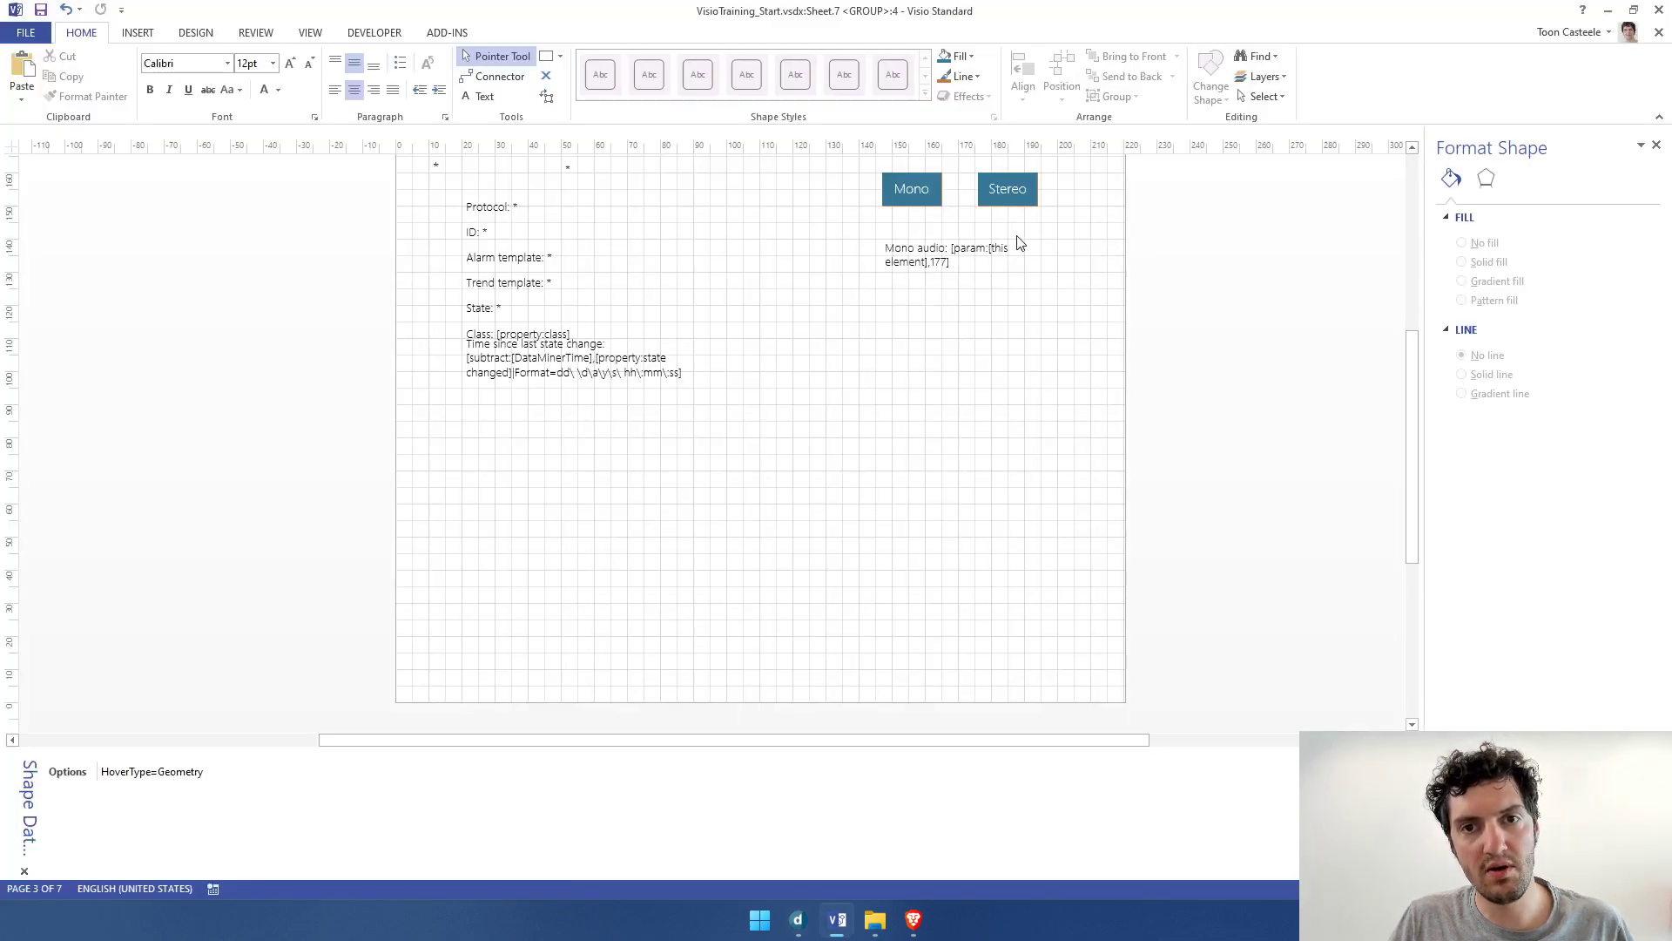
# Clear the Element and Info shape data values of the Mono audio text field
pyautogui.click(982, 258)
pyautogui.press('Escape')
pyautogui.click(940, 262)
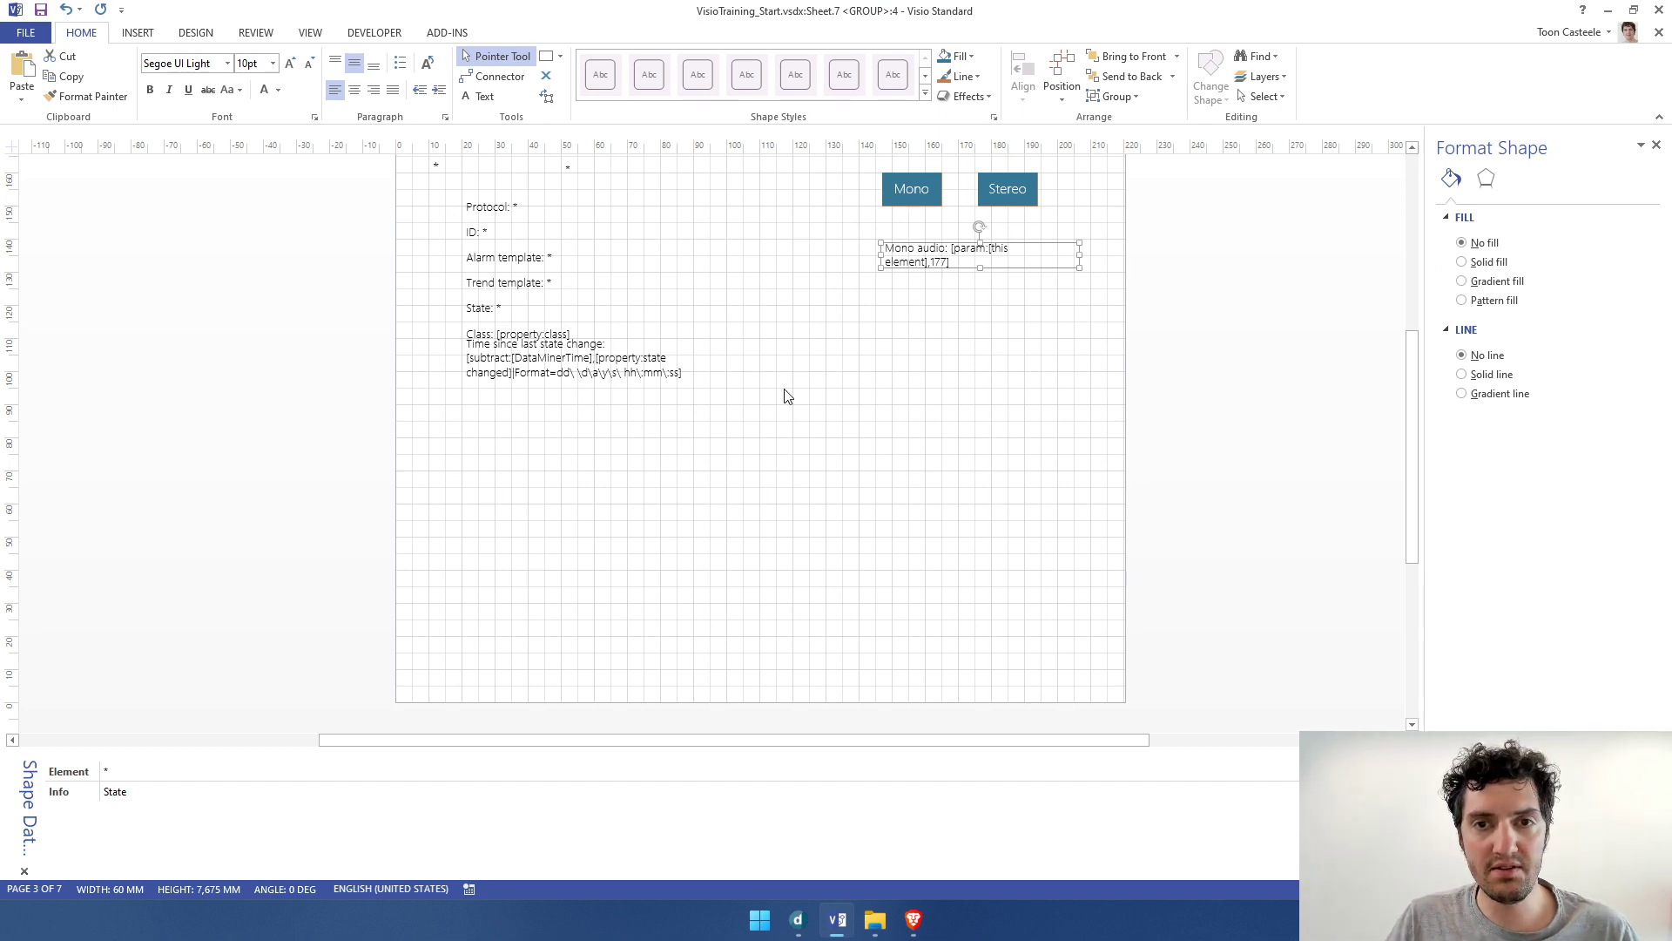
pyautogui.click(138, 768)
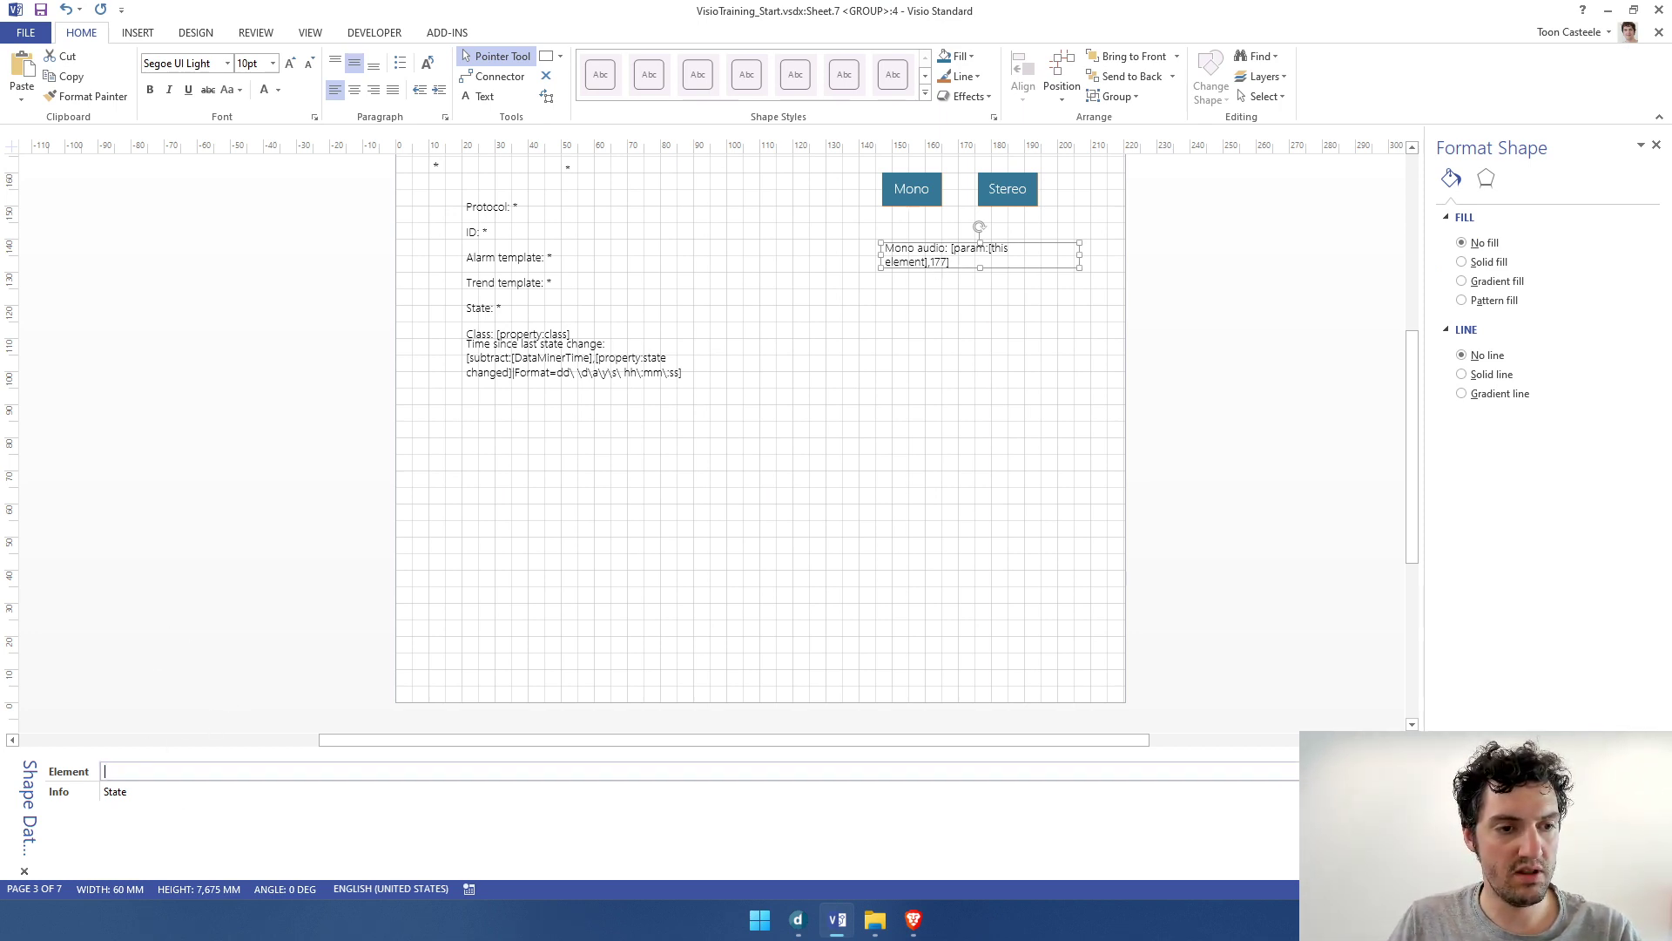
pyautogui.click(127, 550)
pyautogui.click(938, 254)
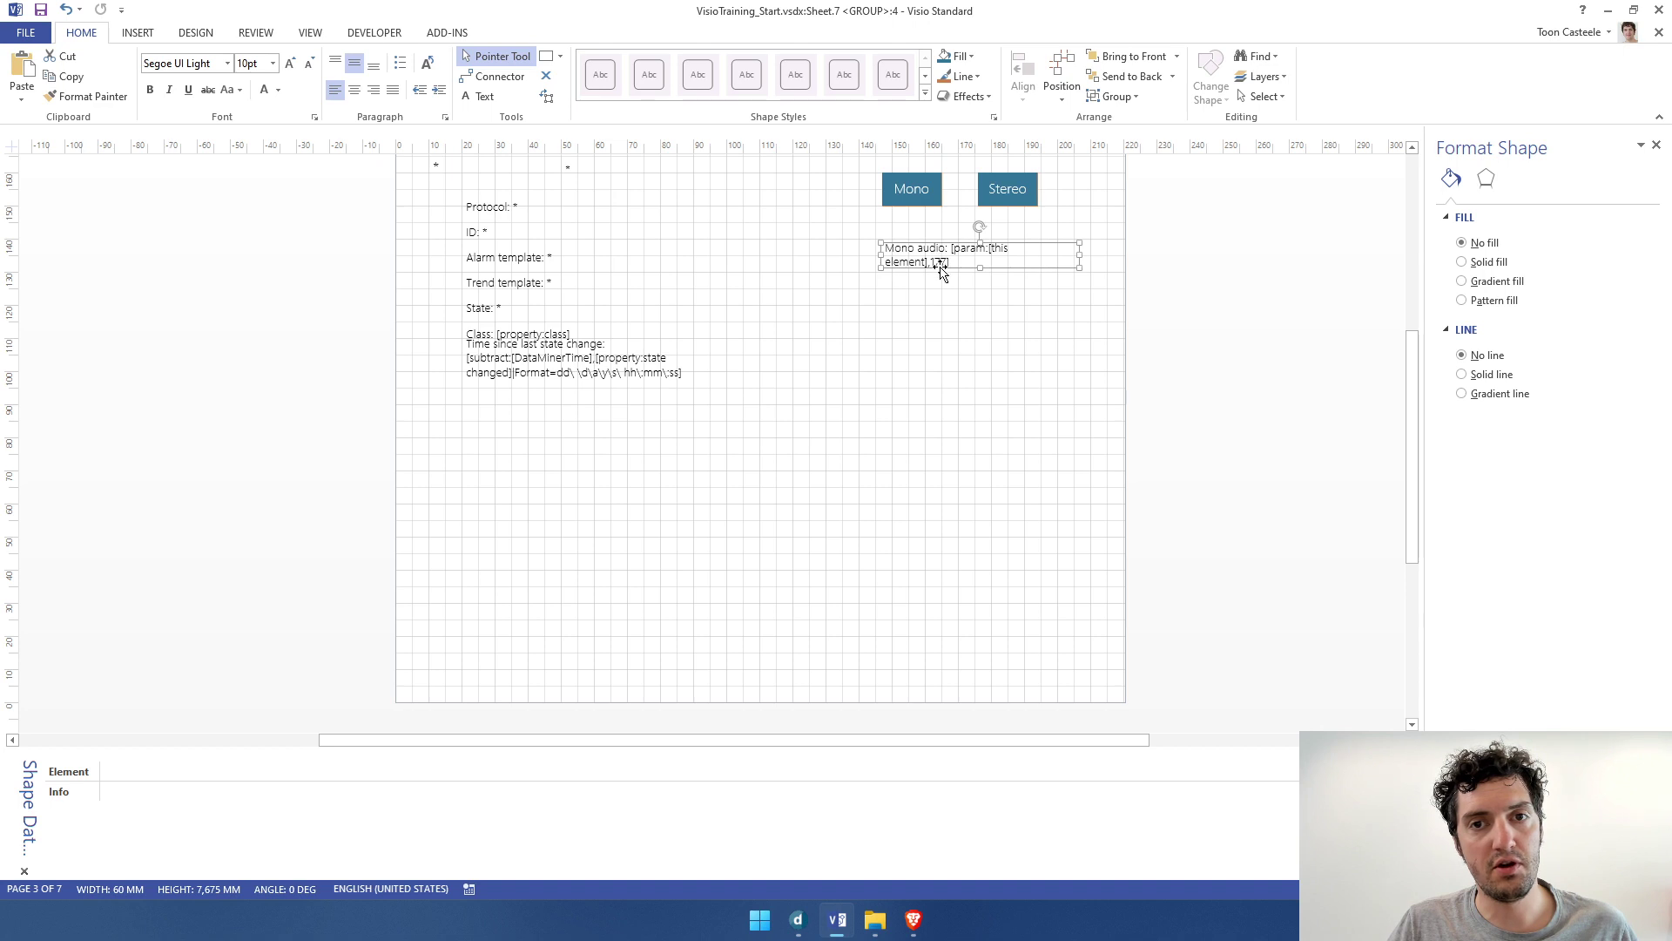
pyautogui.scroll(1, 939, 272)
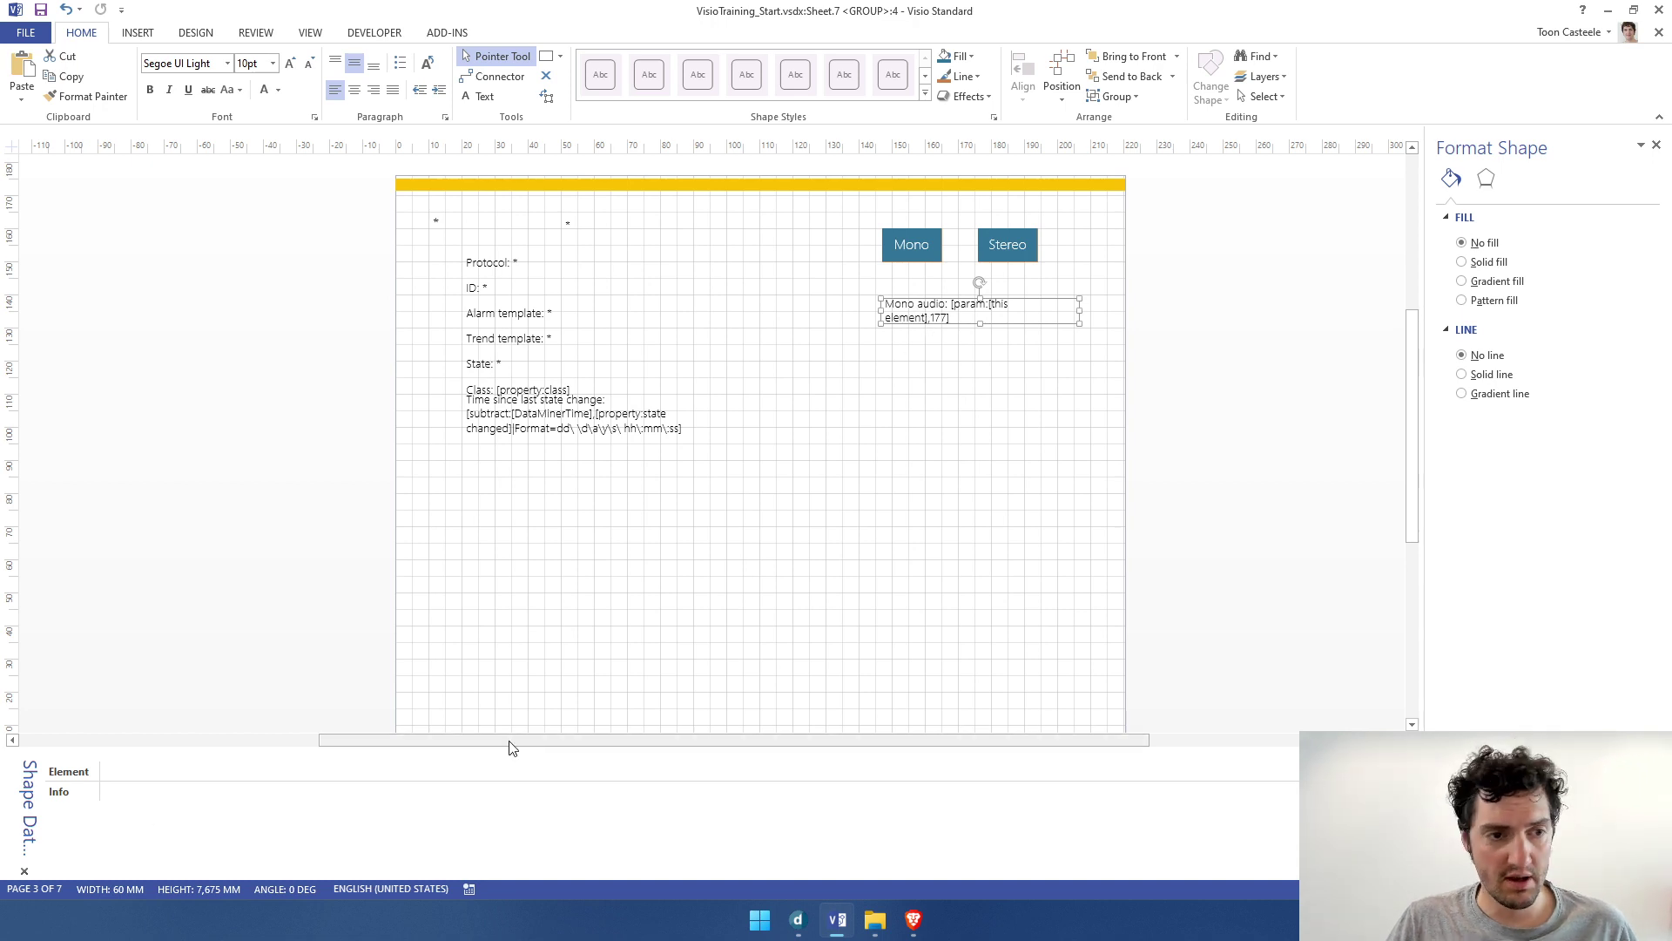
# Relabel the Mono audio field's Element shape data as Options and set its value to ForcePropertyFromShape
pyautogui.rightClick(130, 813)
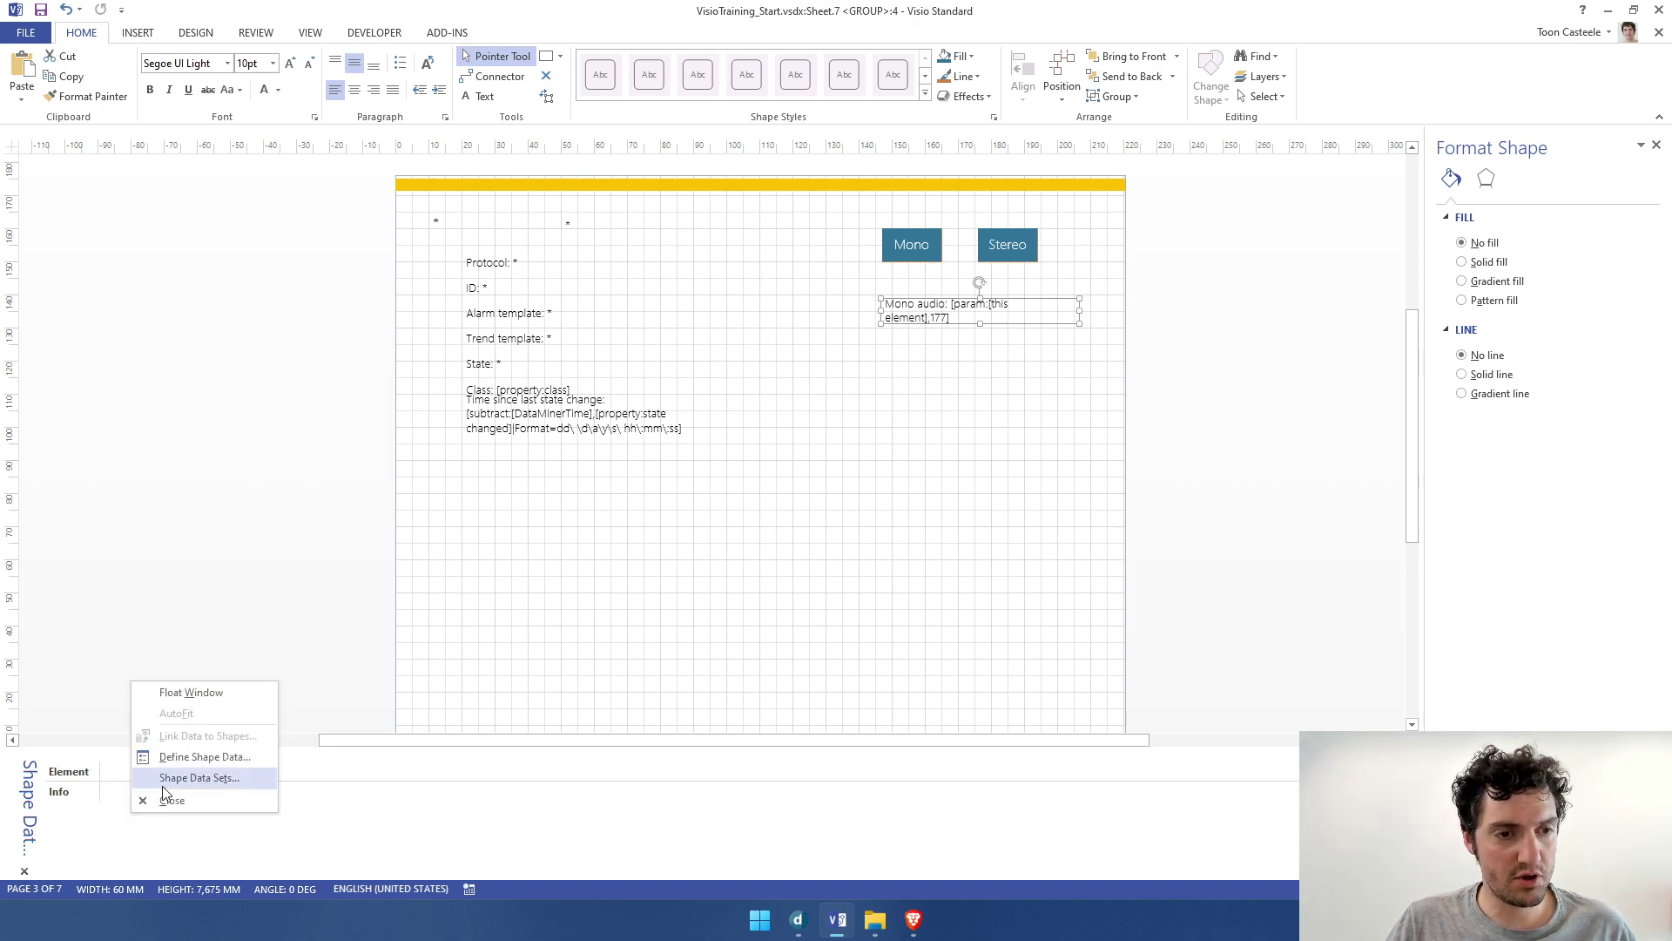
pyautogui.click(170, 757)
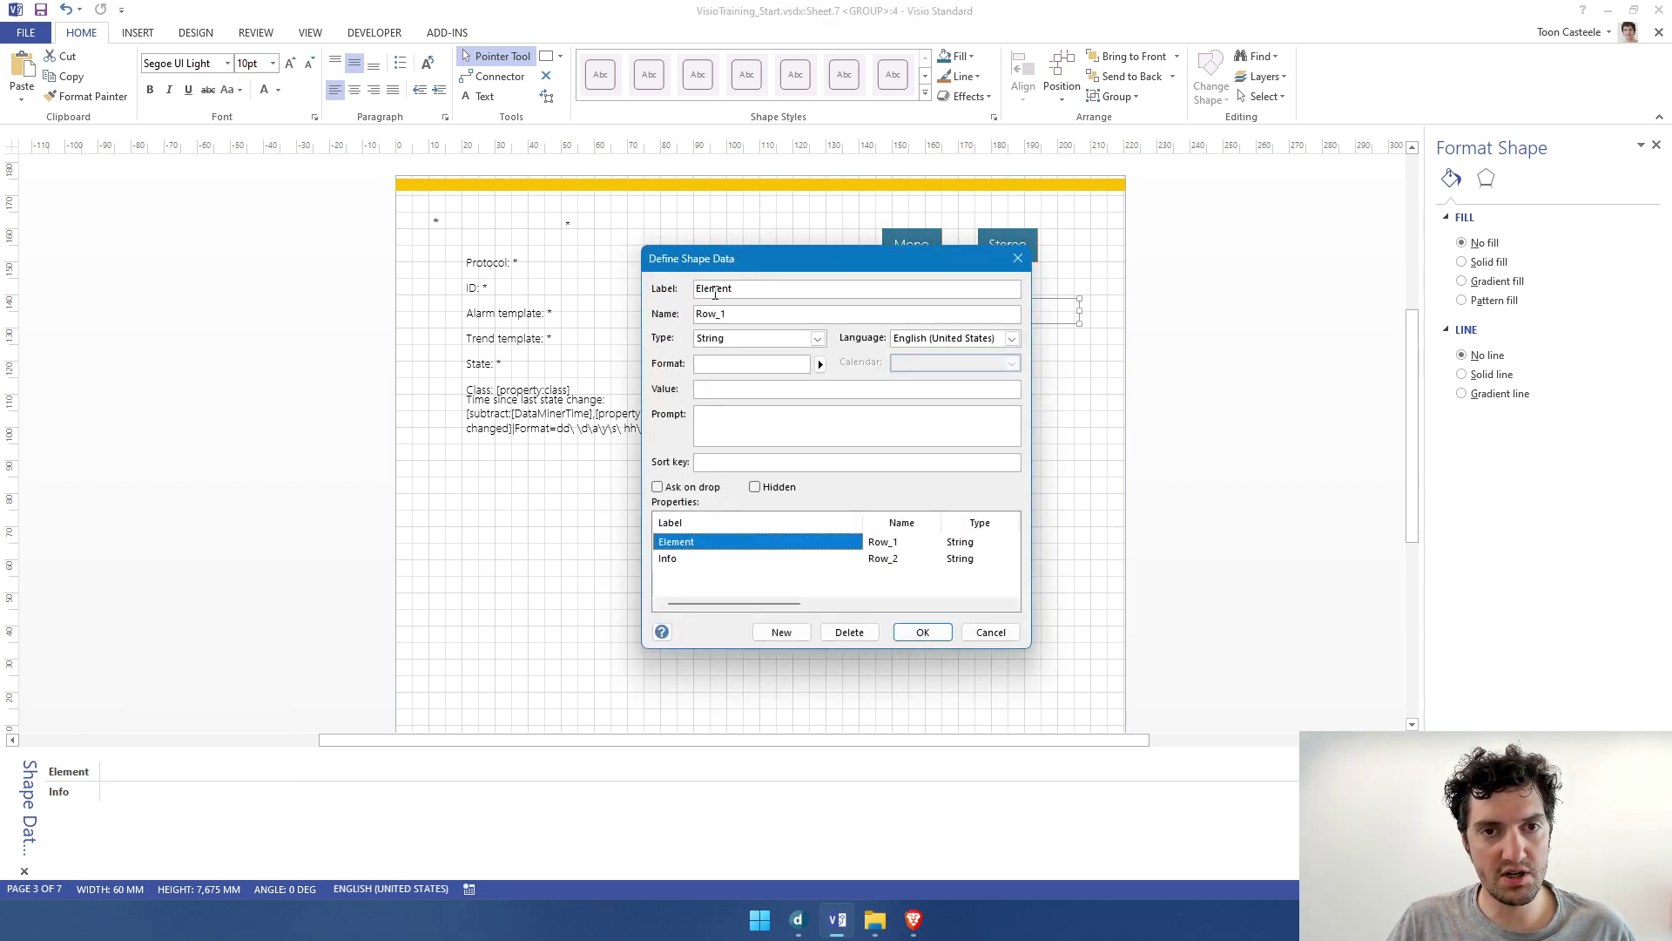
pyautogui.doubleClick(715, 292)
pyautogui.write('Opti')
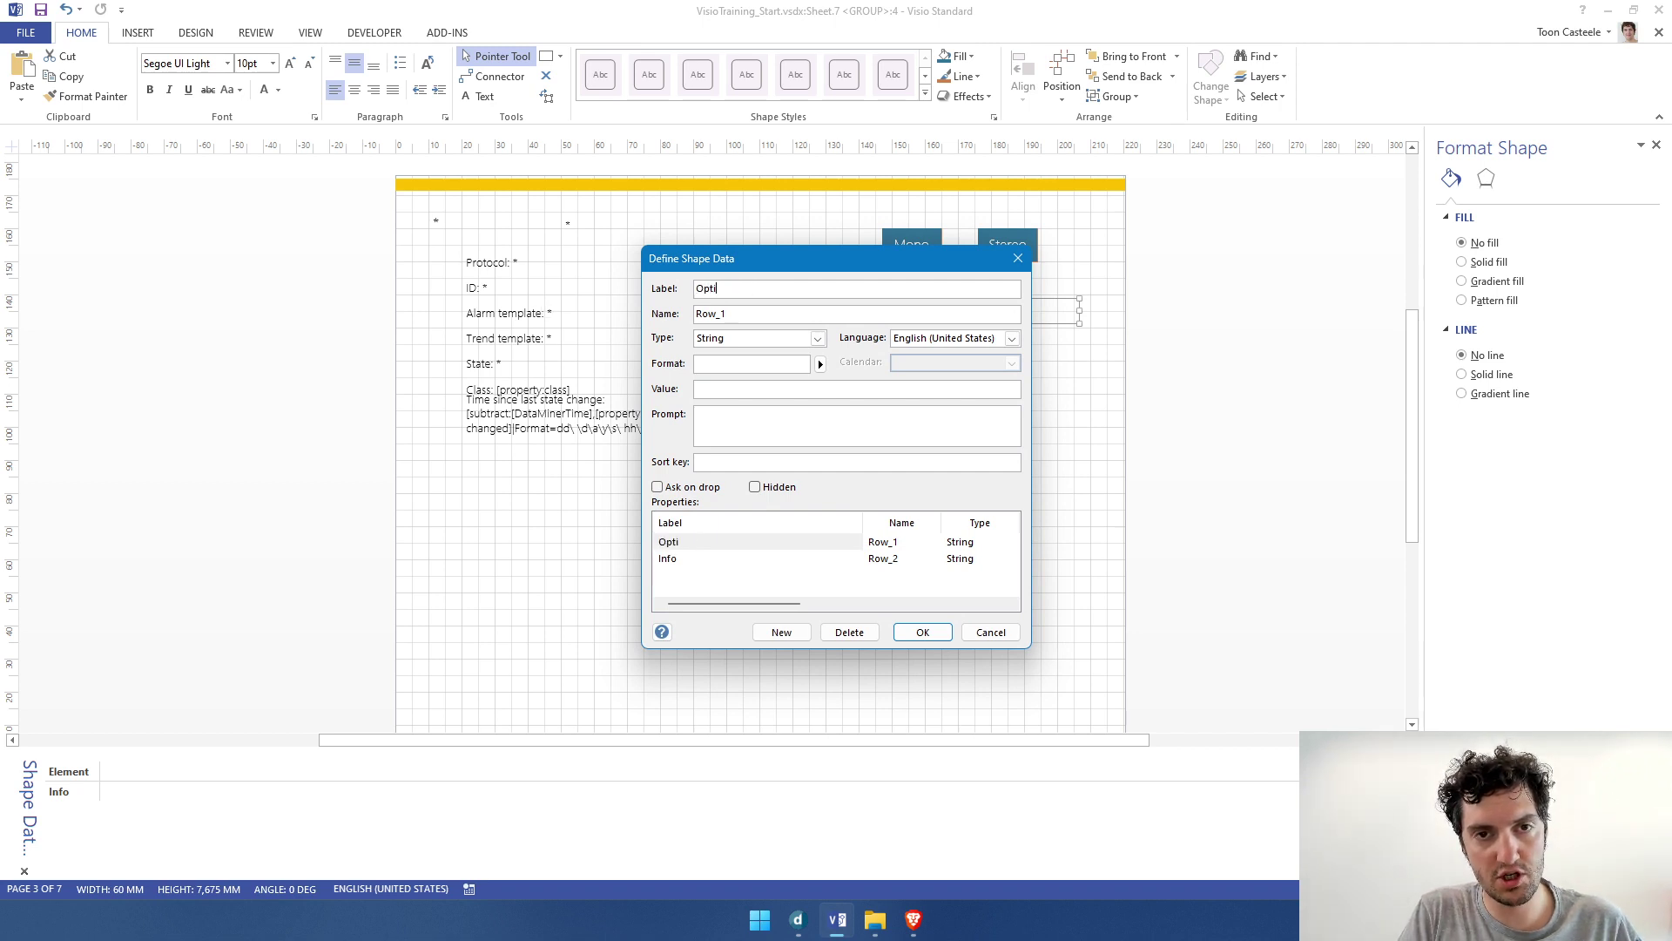
pyautogui.write('ons')
pyautogui.press('Tab')
pyautogui.press('Tab')
pyautogui.press('Tab')
pyautogui.press('Tab')
pyautogui.press('Tab')
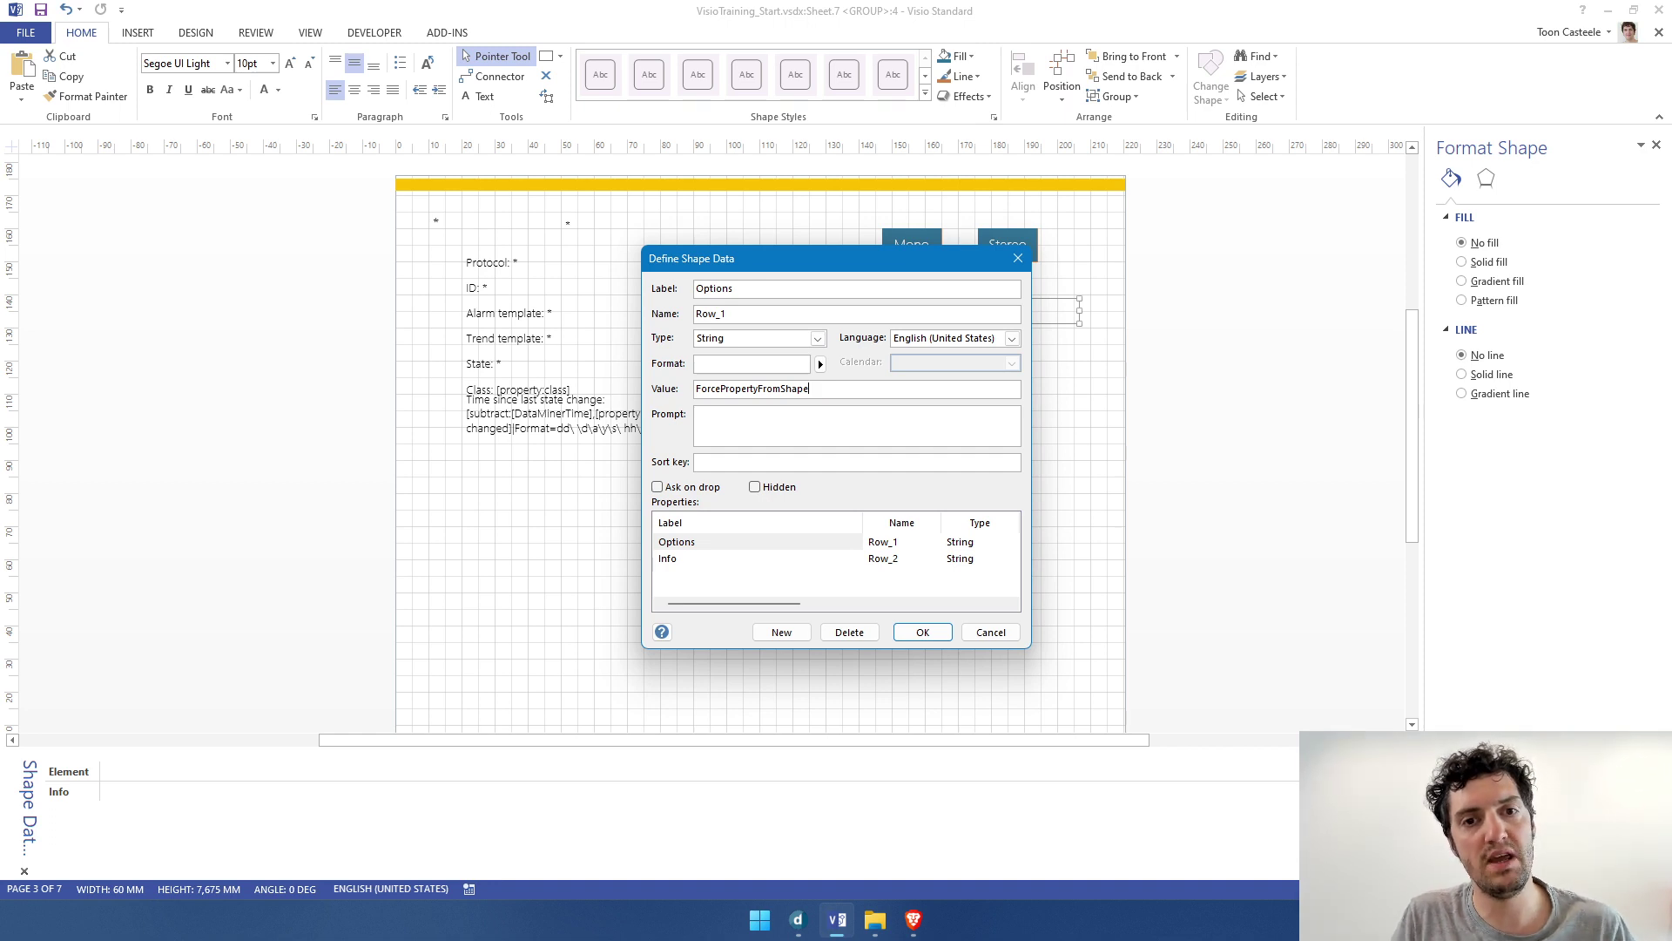
pyautogui.press('Return')
# Check the Mono audio field's shape data and its display on DataMiner's masterdetail page, and return to Visio
pyautogui.click(343, 432)
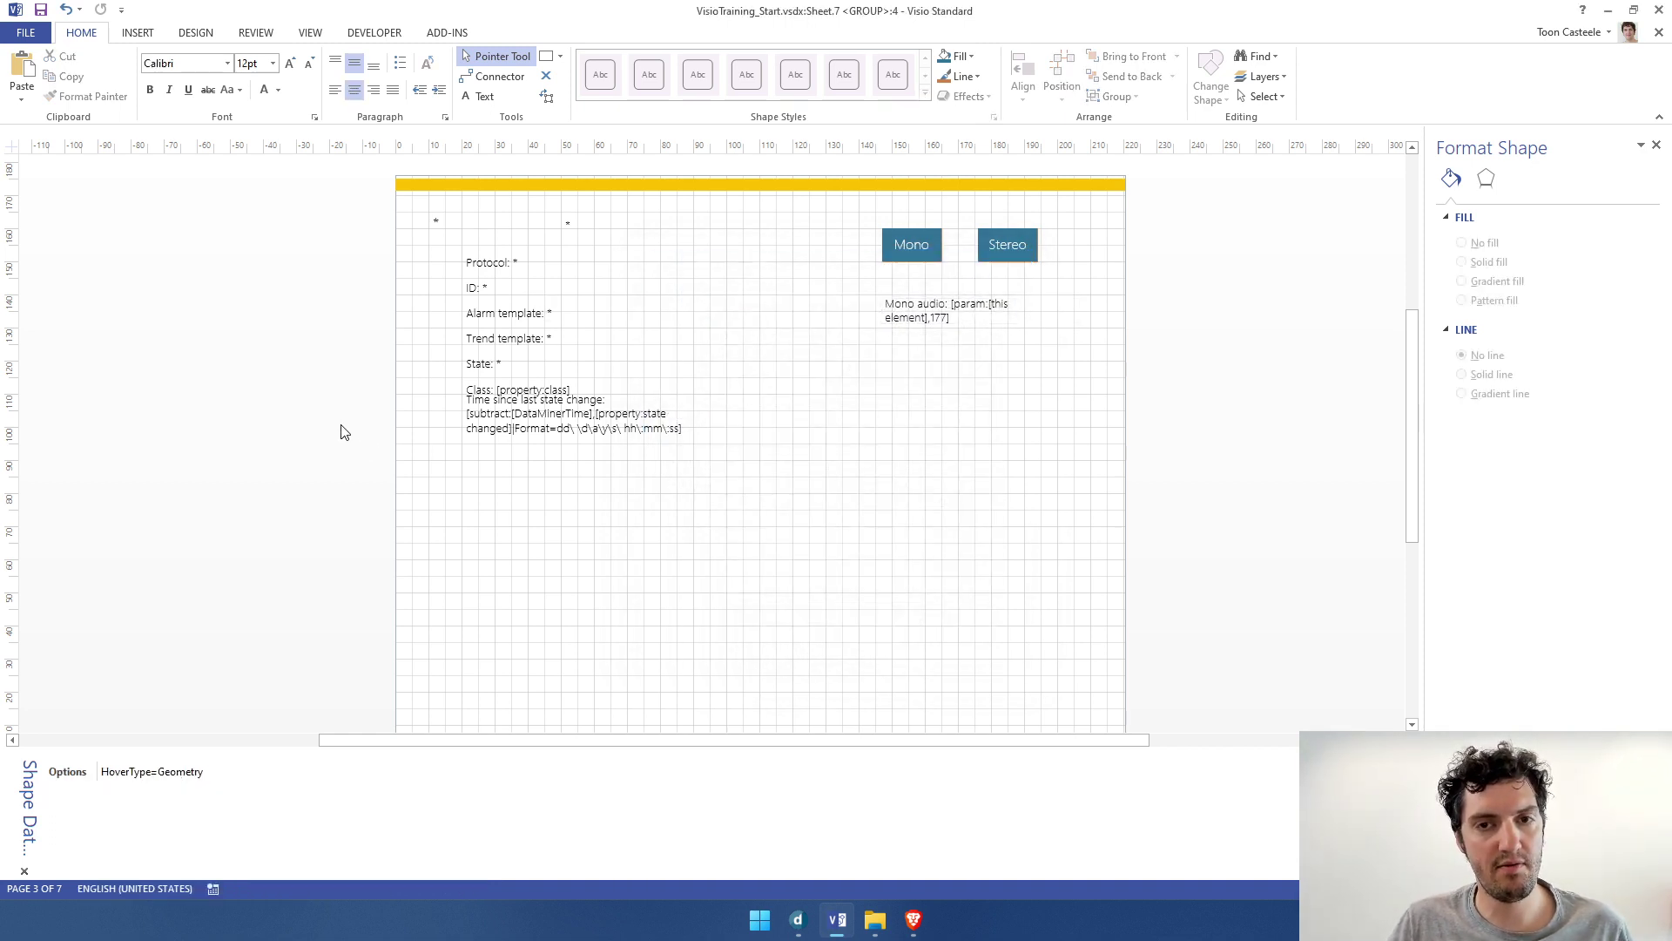
pyautogui.click(954, 309)
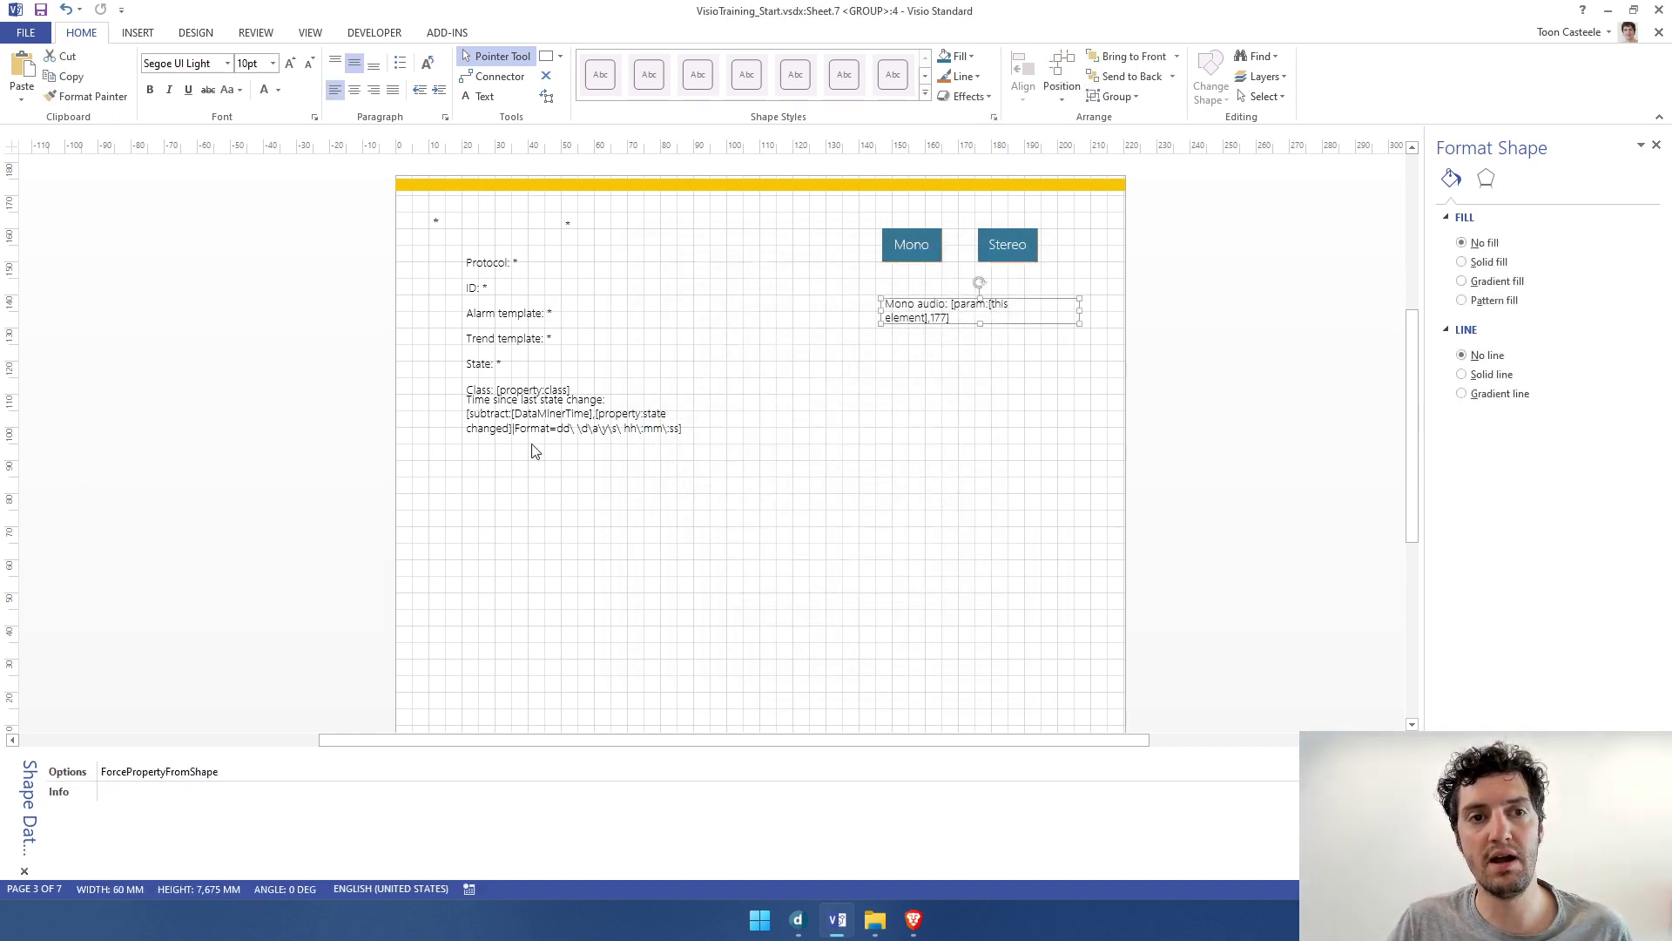
pyautogui.hotkey('alt', 'Tab')
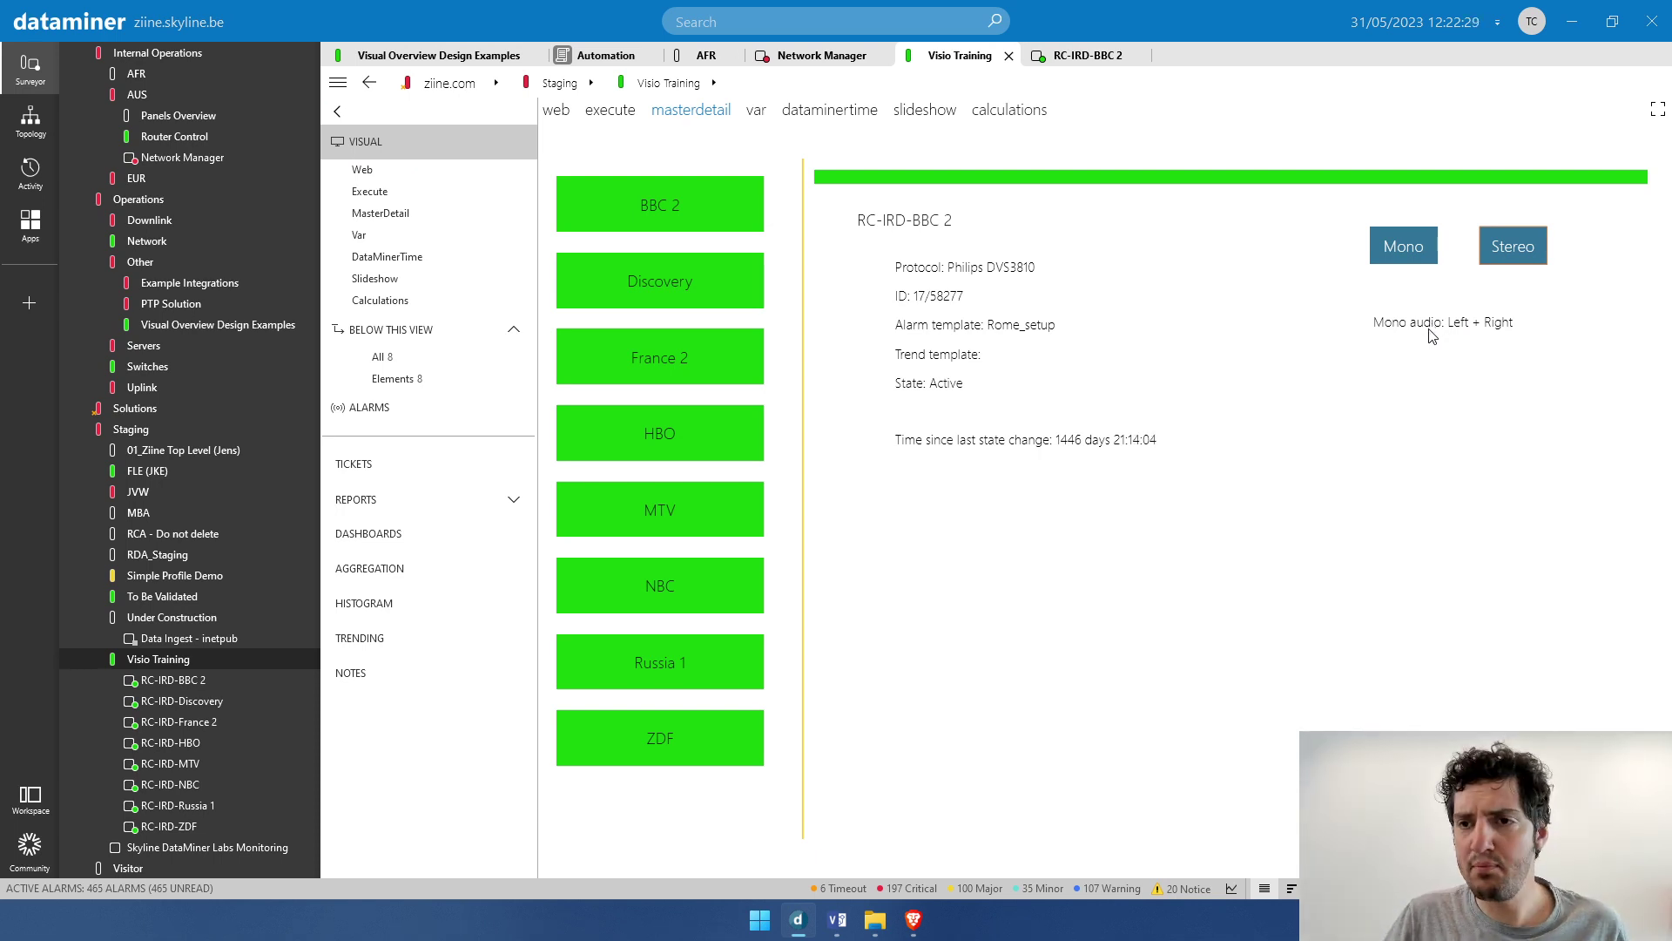
pyautogui.hotkey('alt', 'Tab')
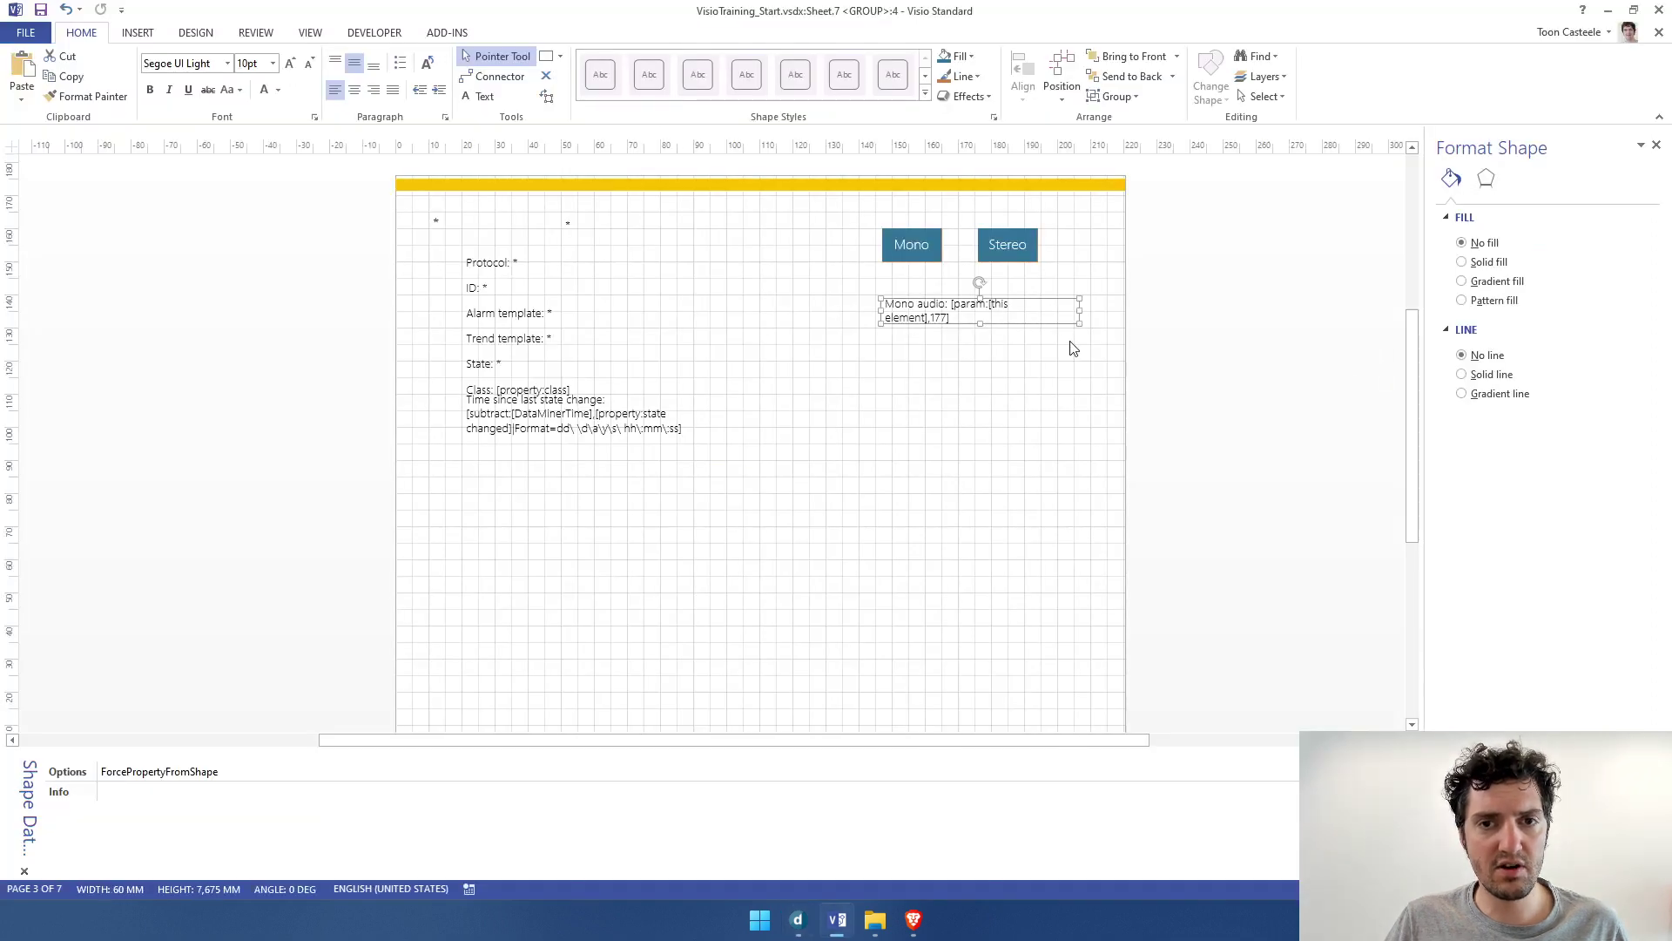
# Duplicate the Mono audio field, place the copy directly below it, and replace the copy's text with "Left:"
pyautogui.click(915, 303)
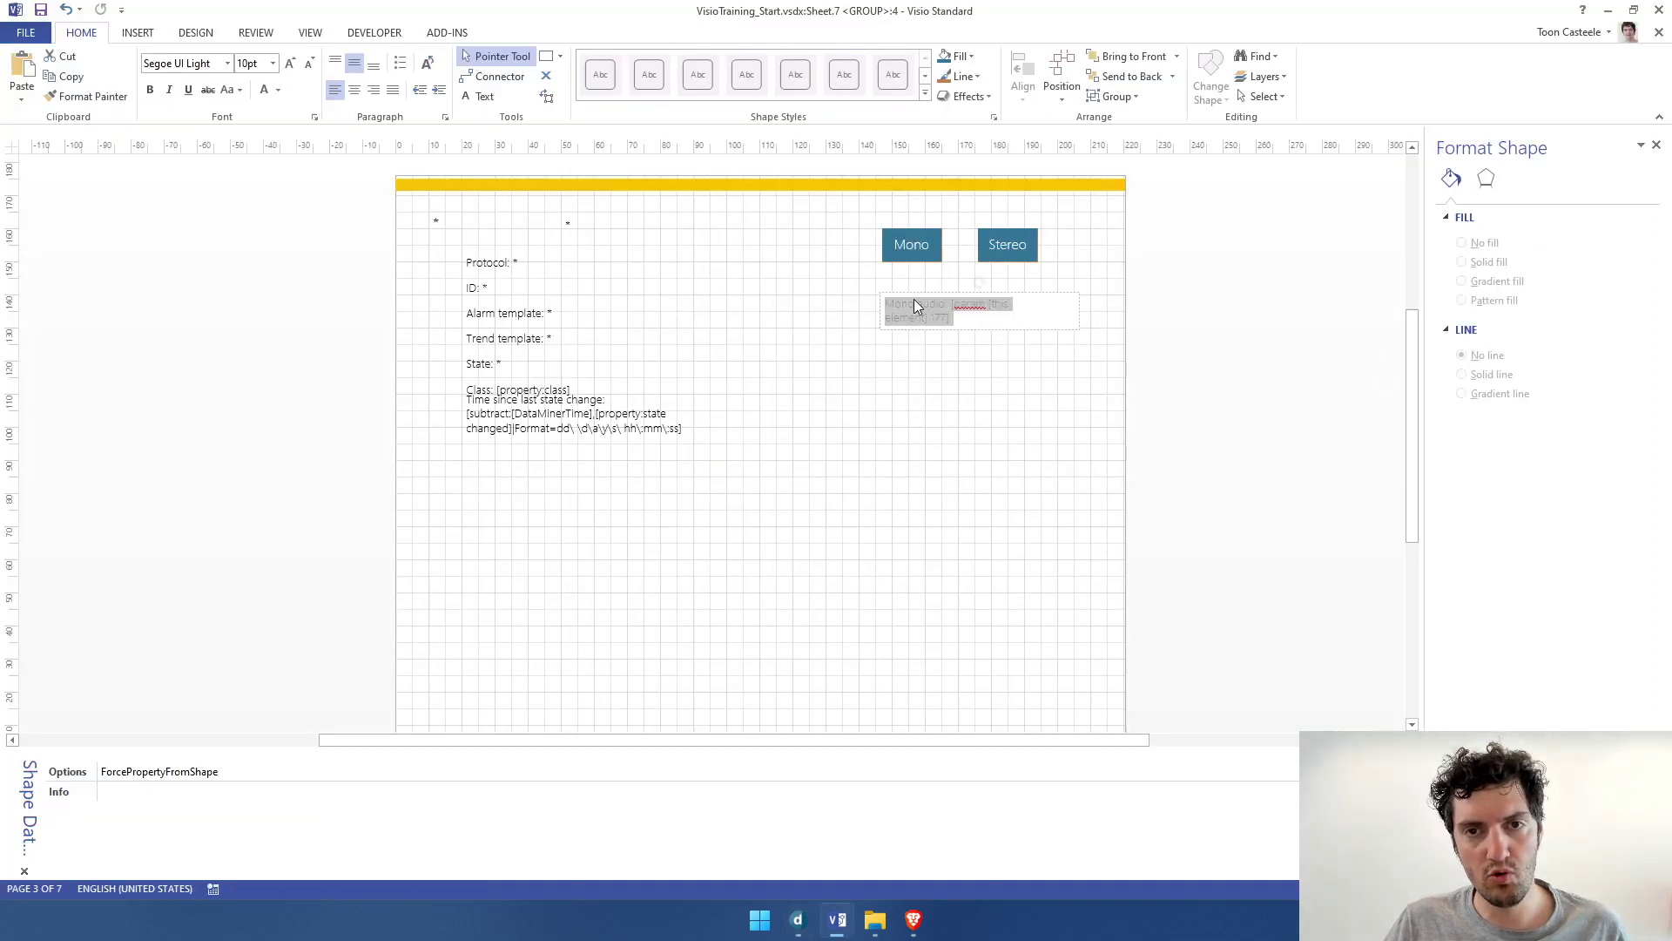
pyautogui.hotkey('ctrl', 'v')
pyautogui.moveTo(717, 350); pyautogui.dragTo(885, 346)
pyautogui.doubleClick(919, 351)
pyautogui.click(951, 355)
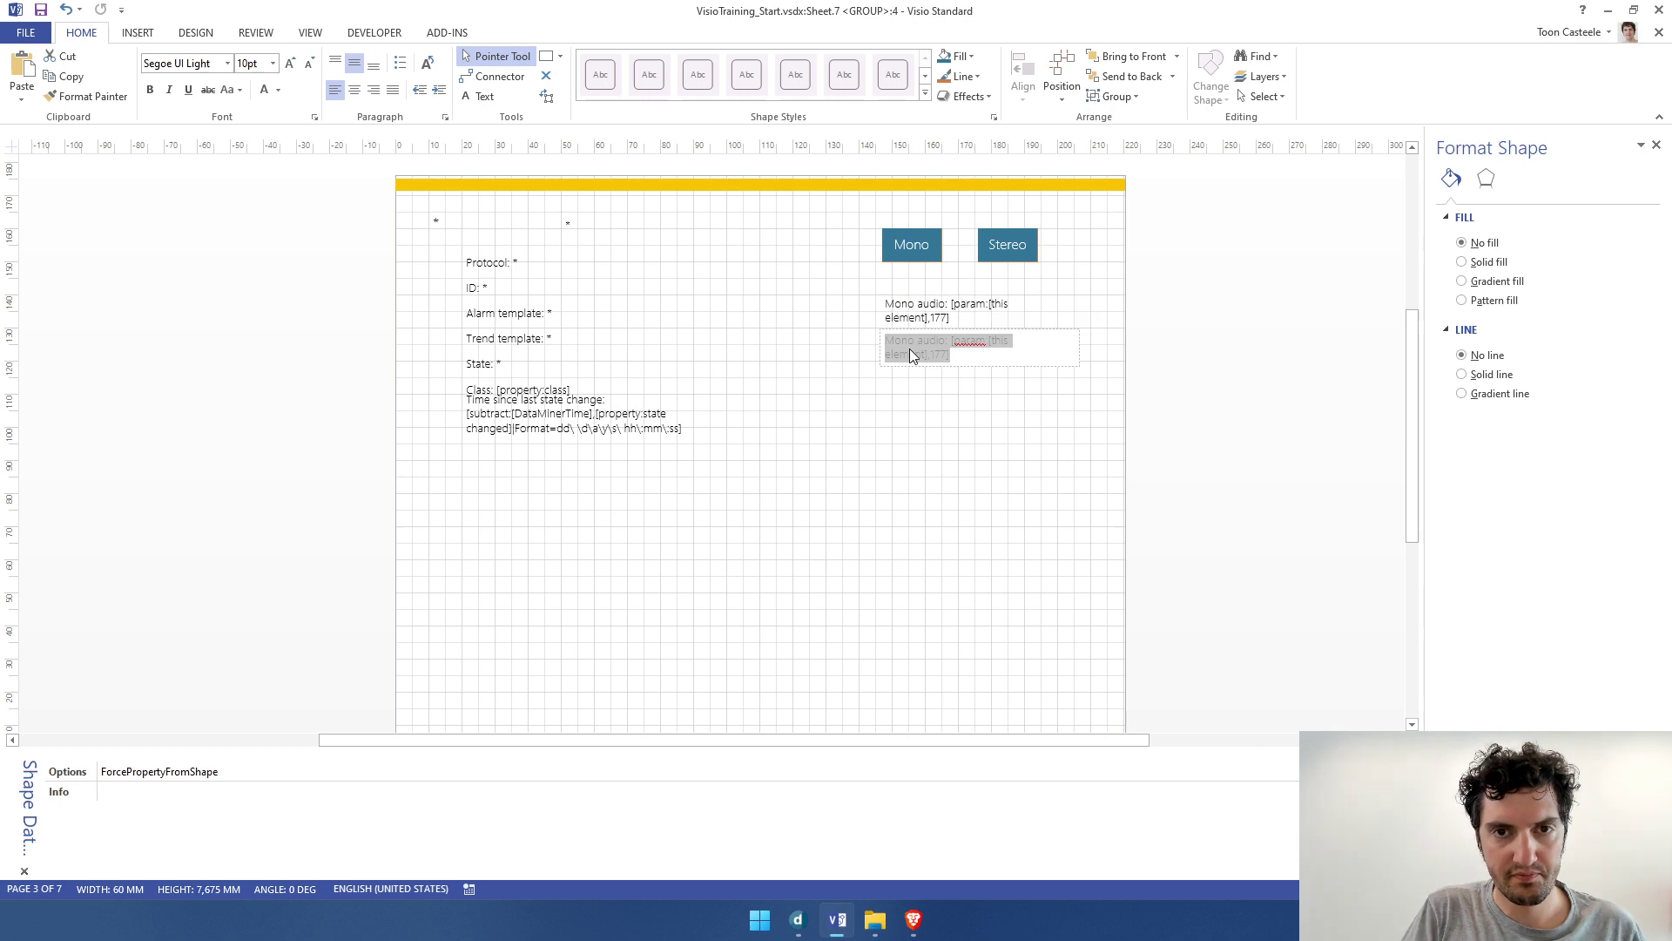
pyautogui.write('Left:')
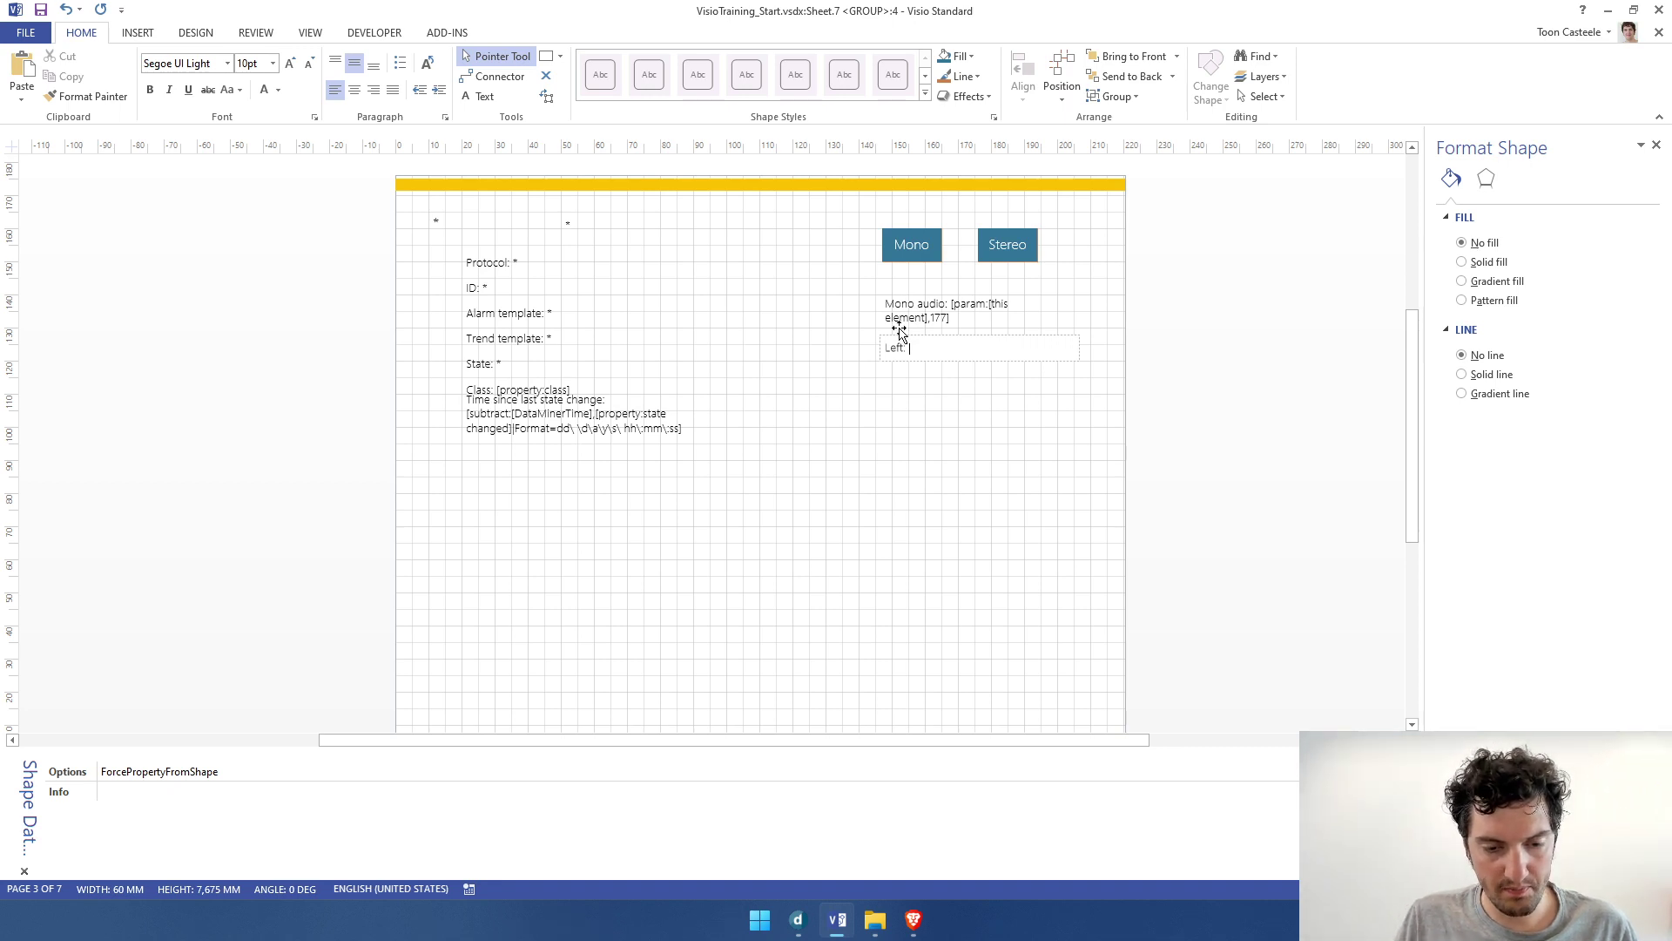
# Replace the "Mono audio:" label in the upper text field with "Left:", keeping the param placeholder
pyautogui.doubleClick(962, 314)
pyautogui.click(958, 317)
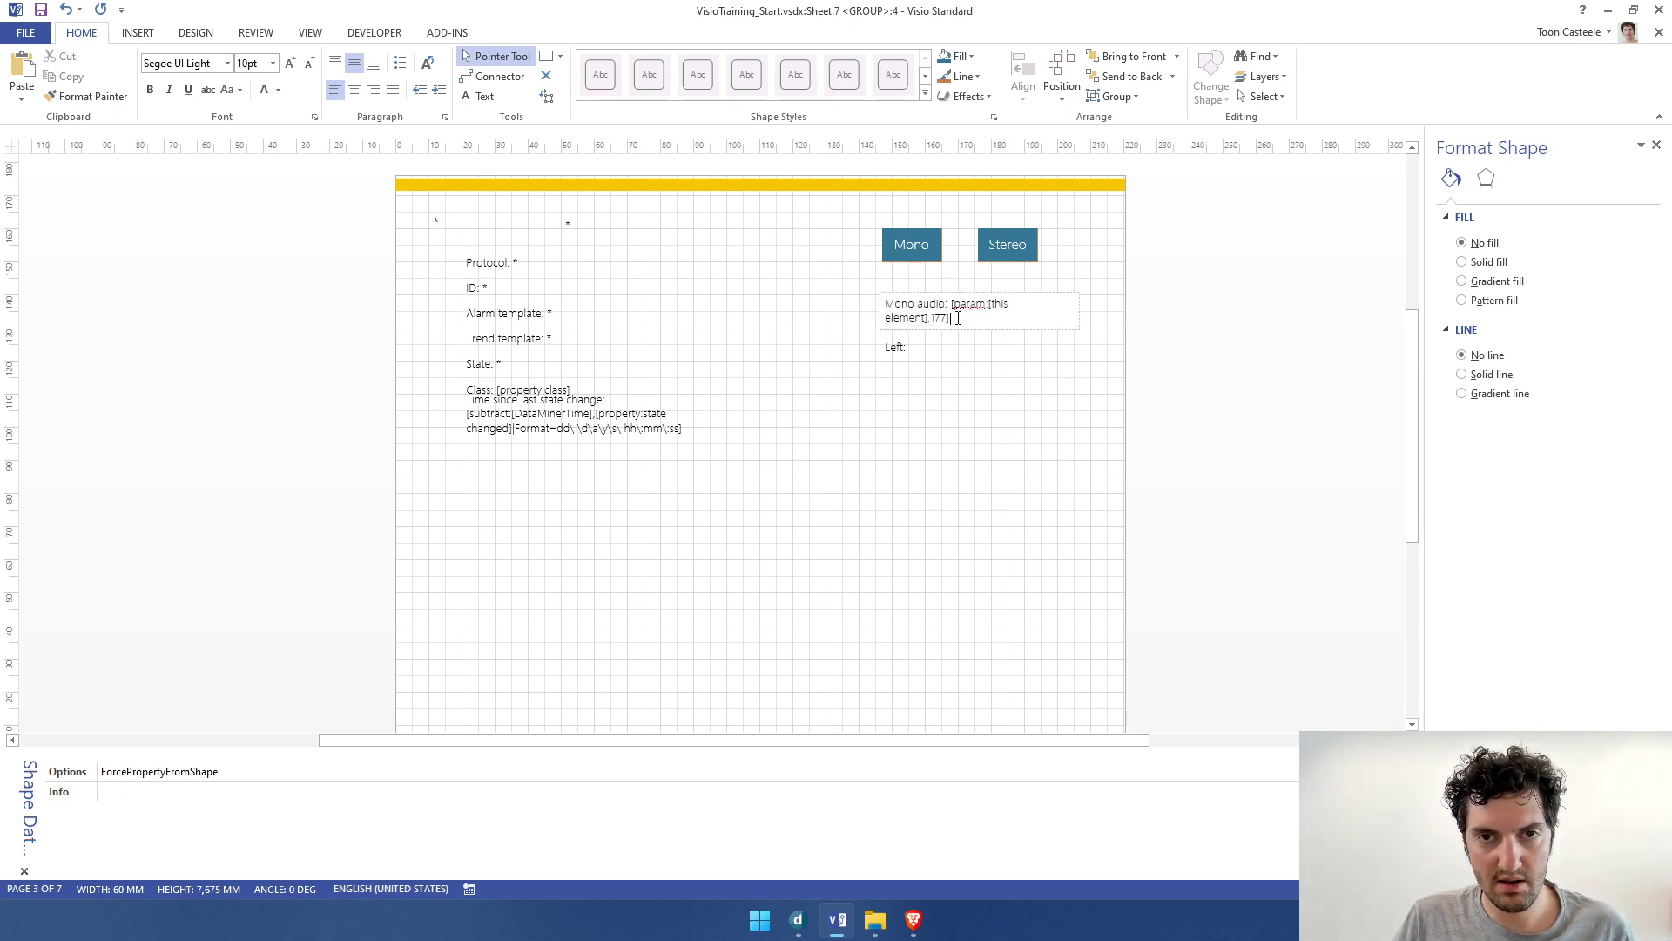
pyautogui.moveTo(958, 317)
pyautogui.mouseDown()
pyautogui.moveTo(865, 310)
pyautogui.moveTo(943, 305)
pyautogui.mouseUp()
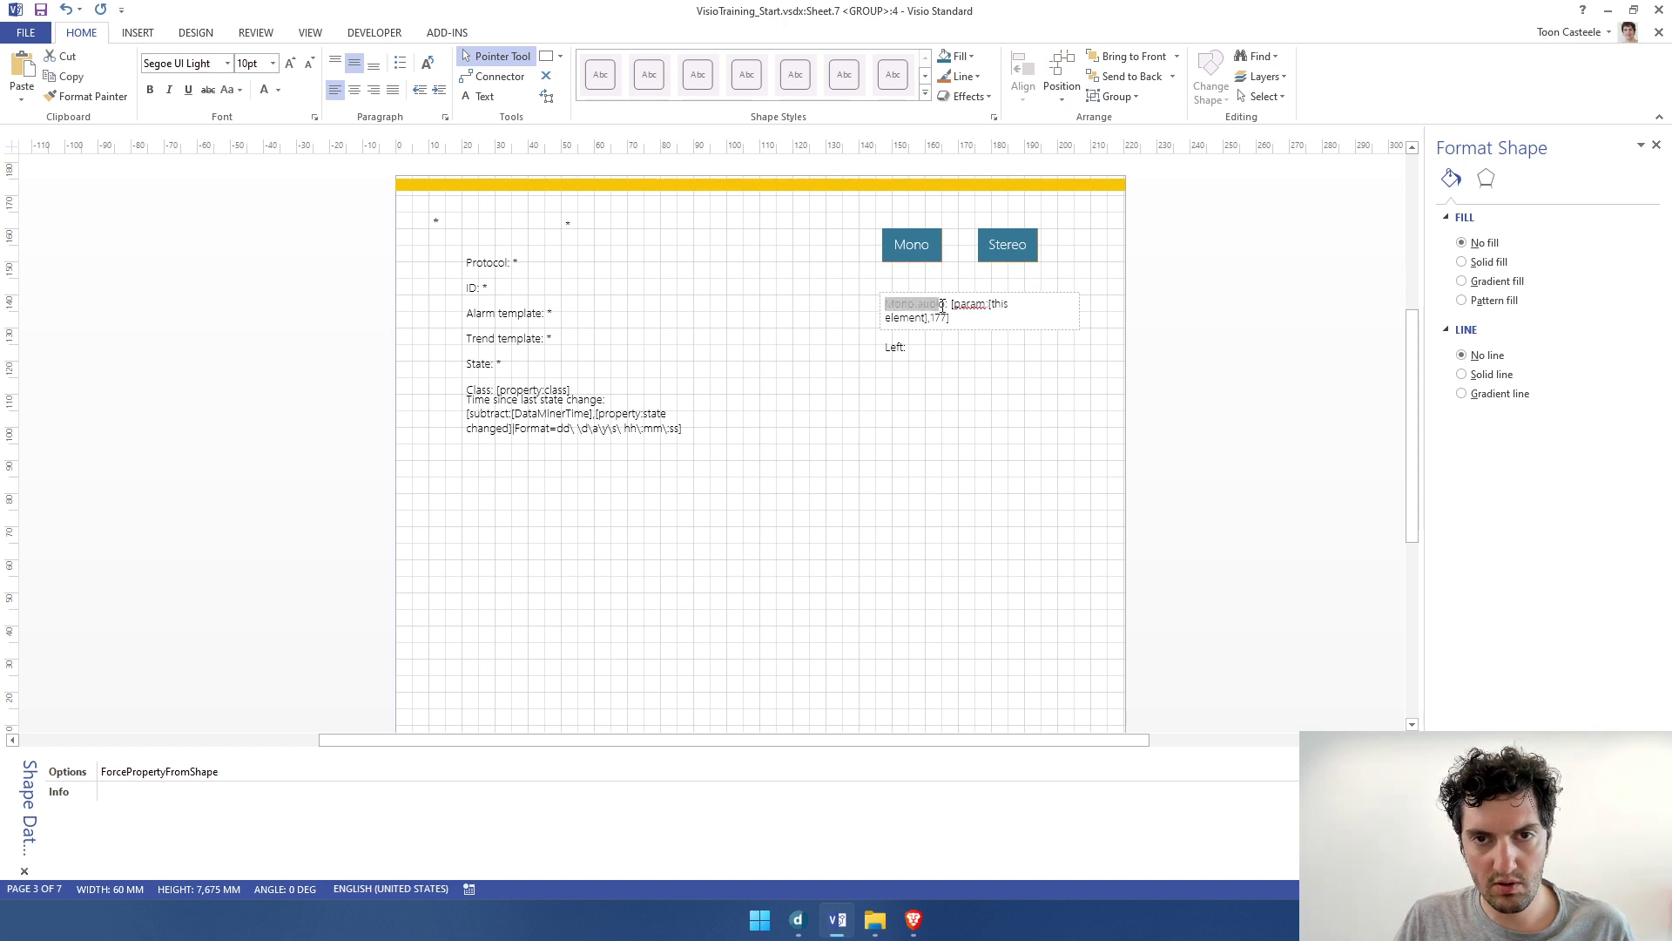
pyautogui.write('Left:')
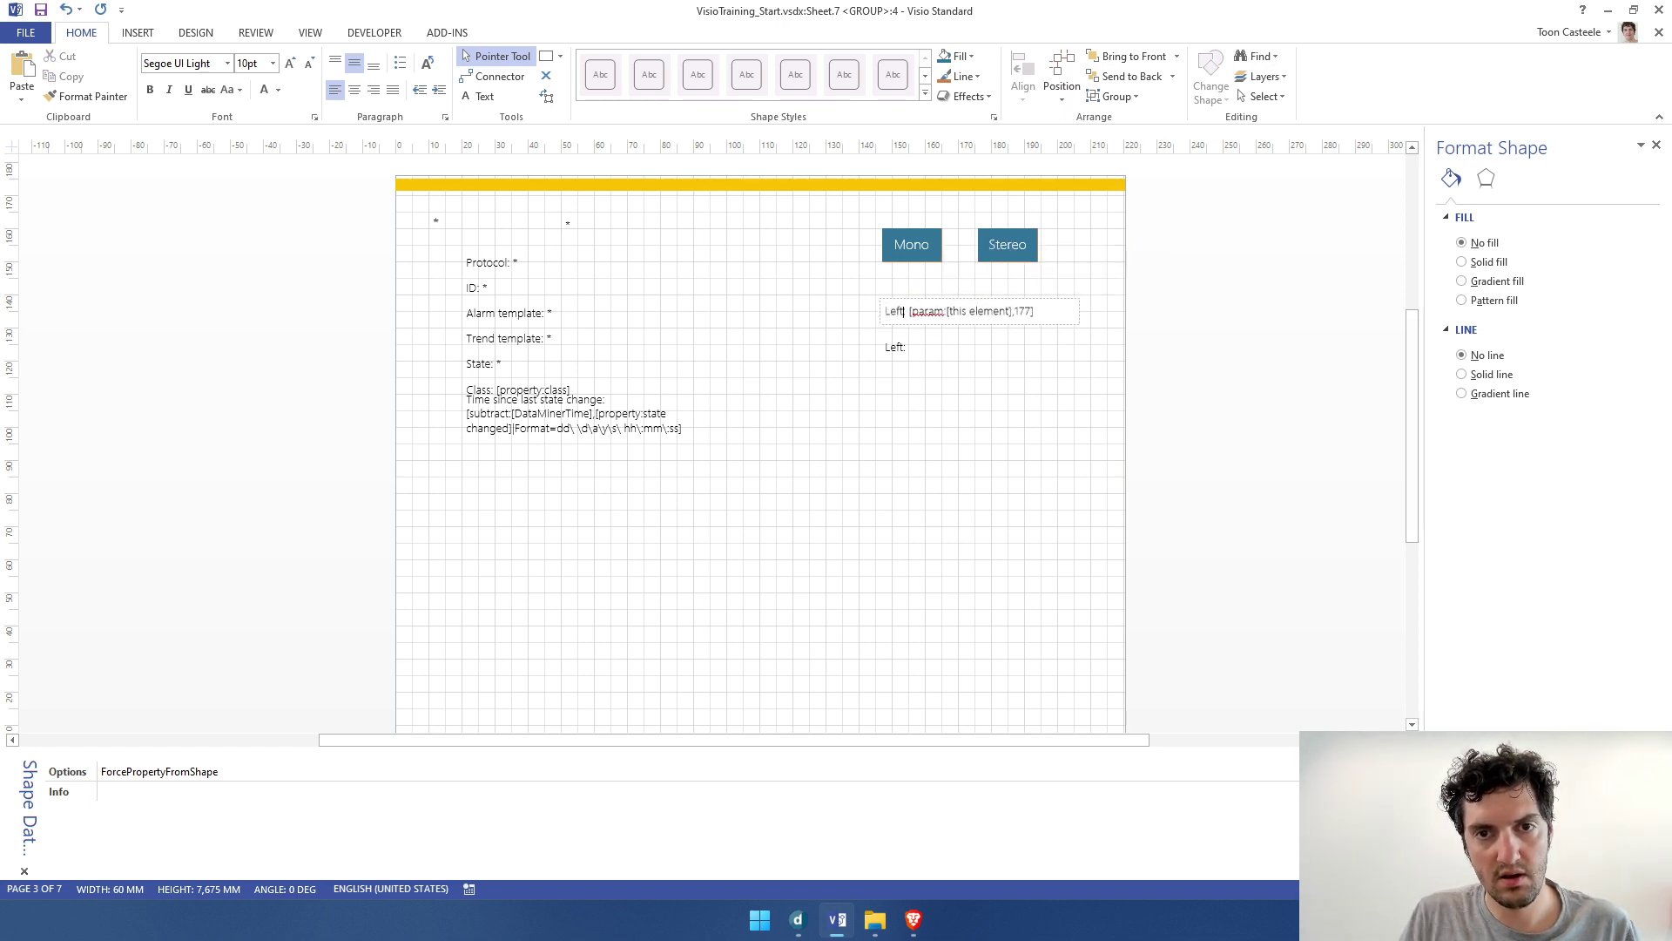
# Change the text of the lower field from "Left:" to "Right:"
pyautogui.click(899, 348)
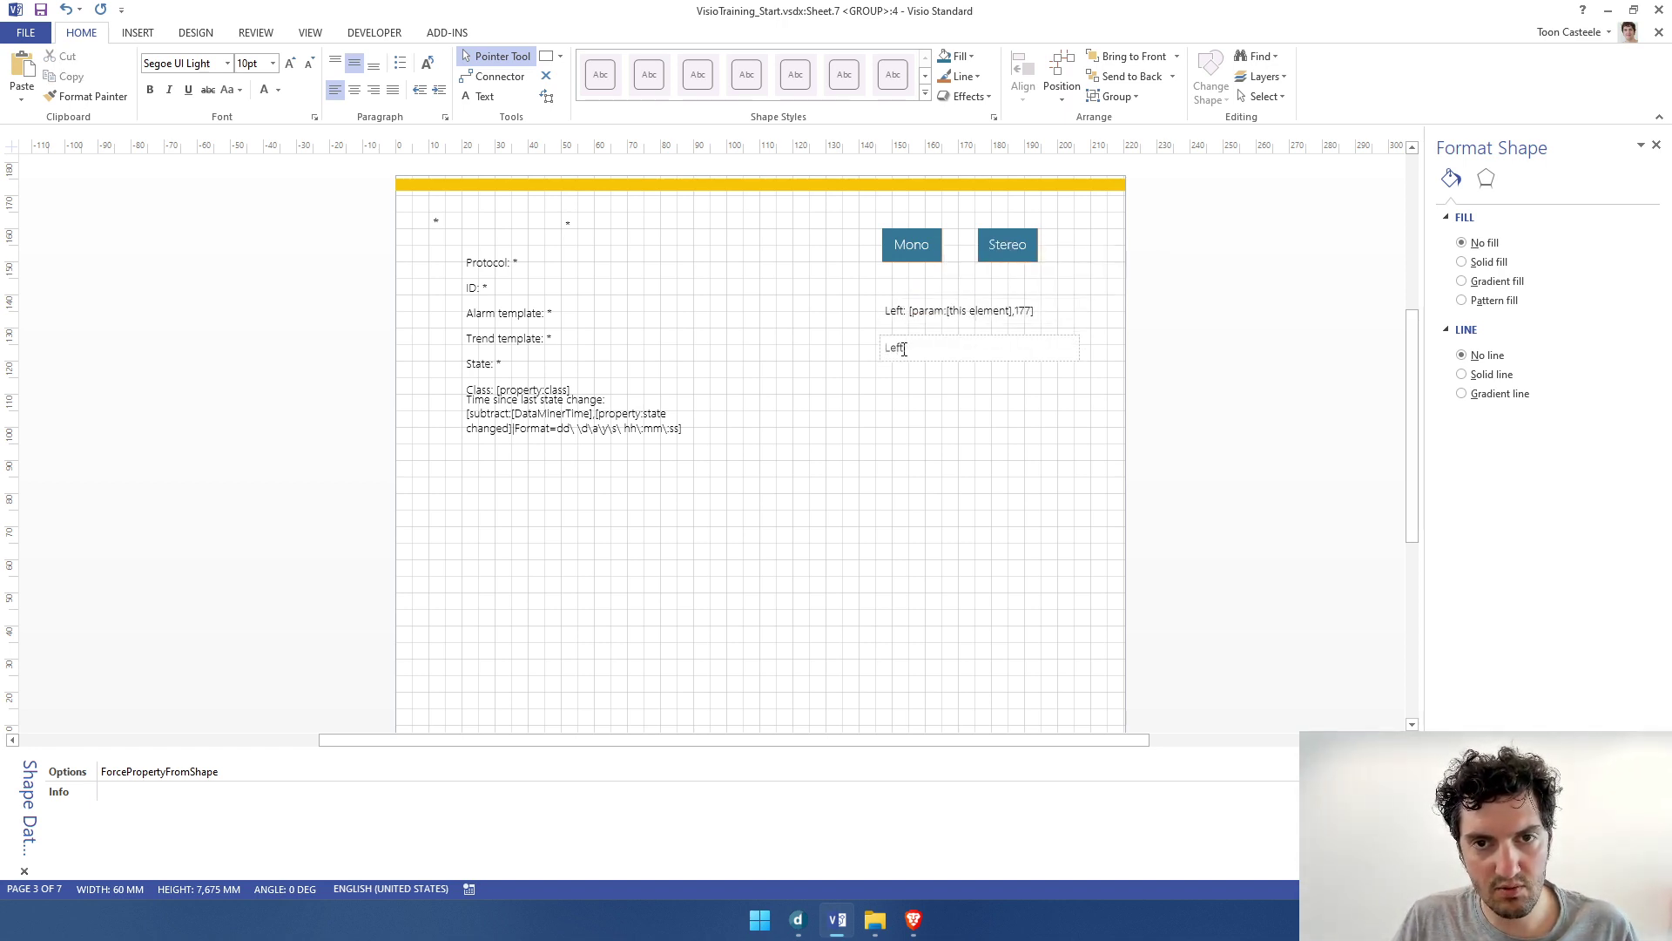
pyautogui.doubleClick(897, 348)
pyautogui.write('Right')
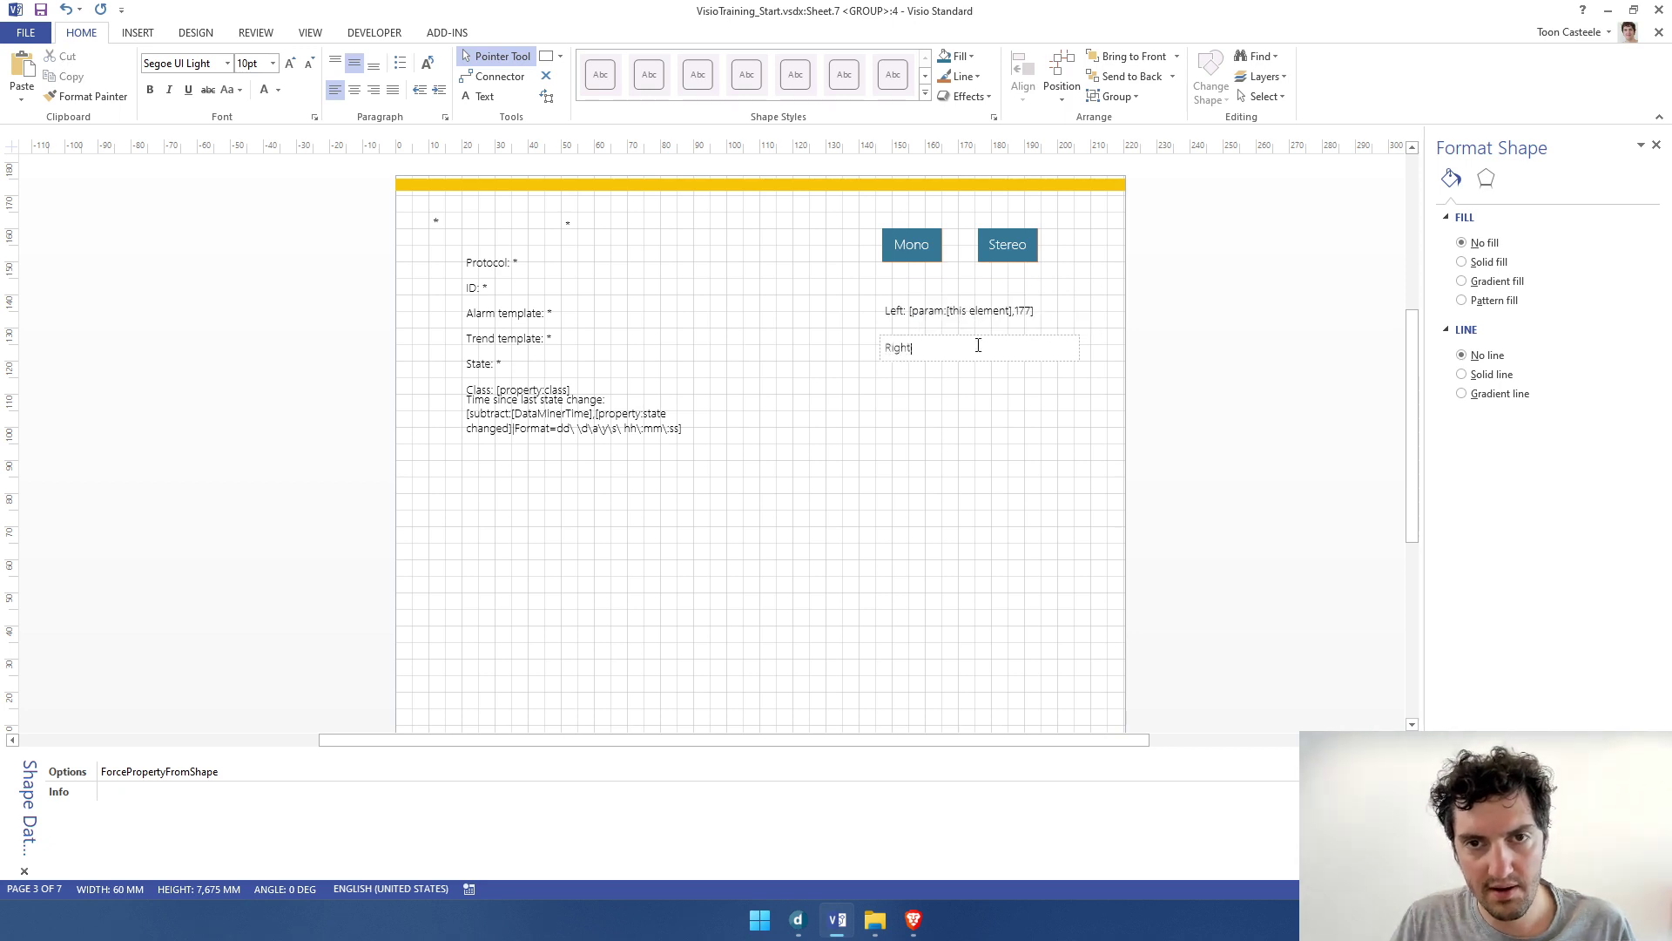
pyautogui.write(':')
# Insert "[regexreplace:(" directly in front of the param placeholder in the Left field, undoing any automatic symbol substitution
pyautogui.click(943, 311)
pyautogui.click(910, 312)
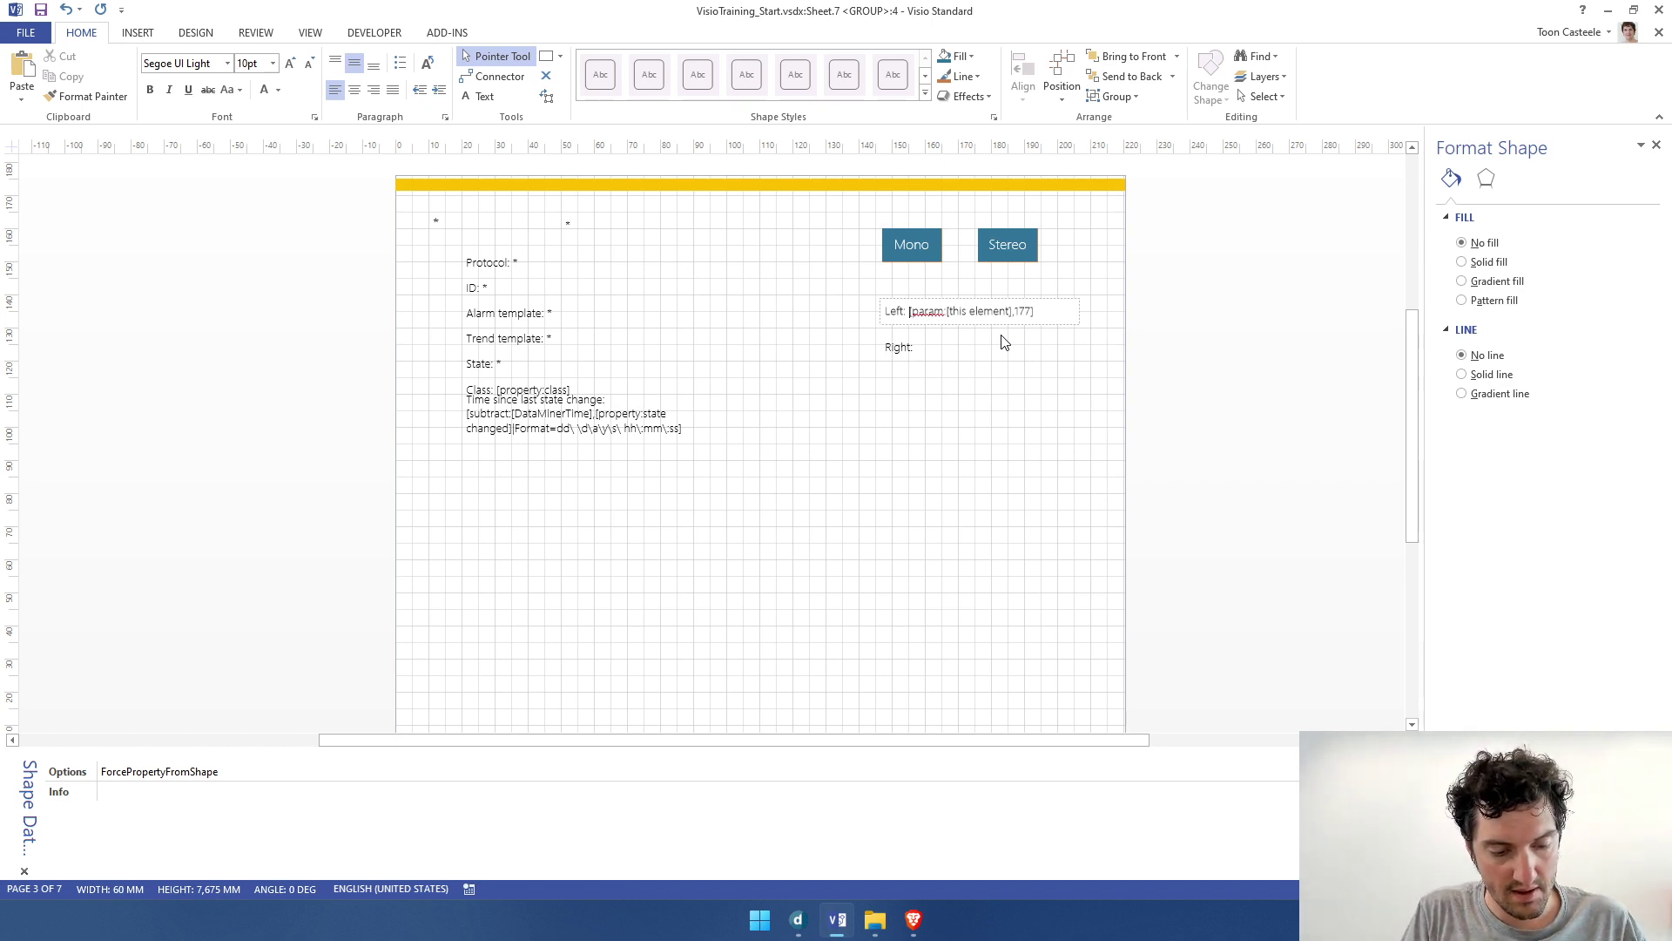
pyautogui.write('[')
pyautogui.write('regexre')
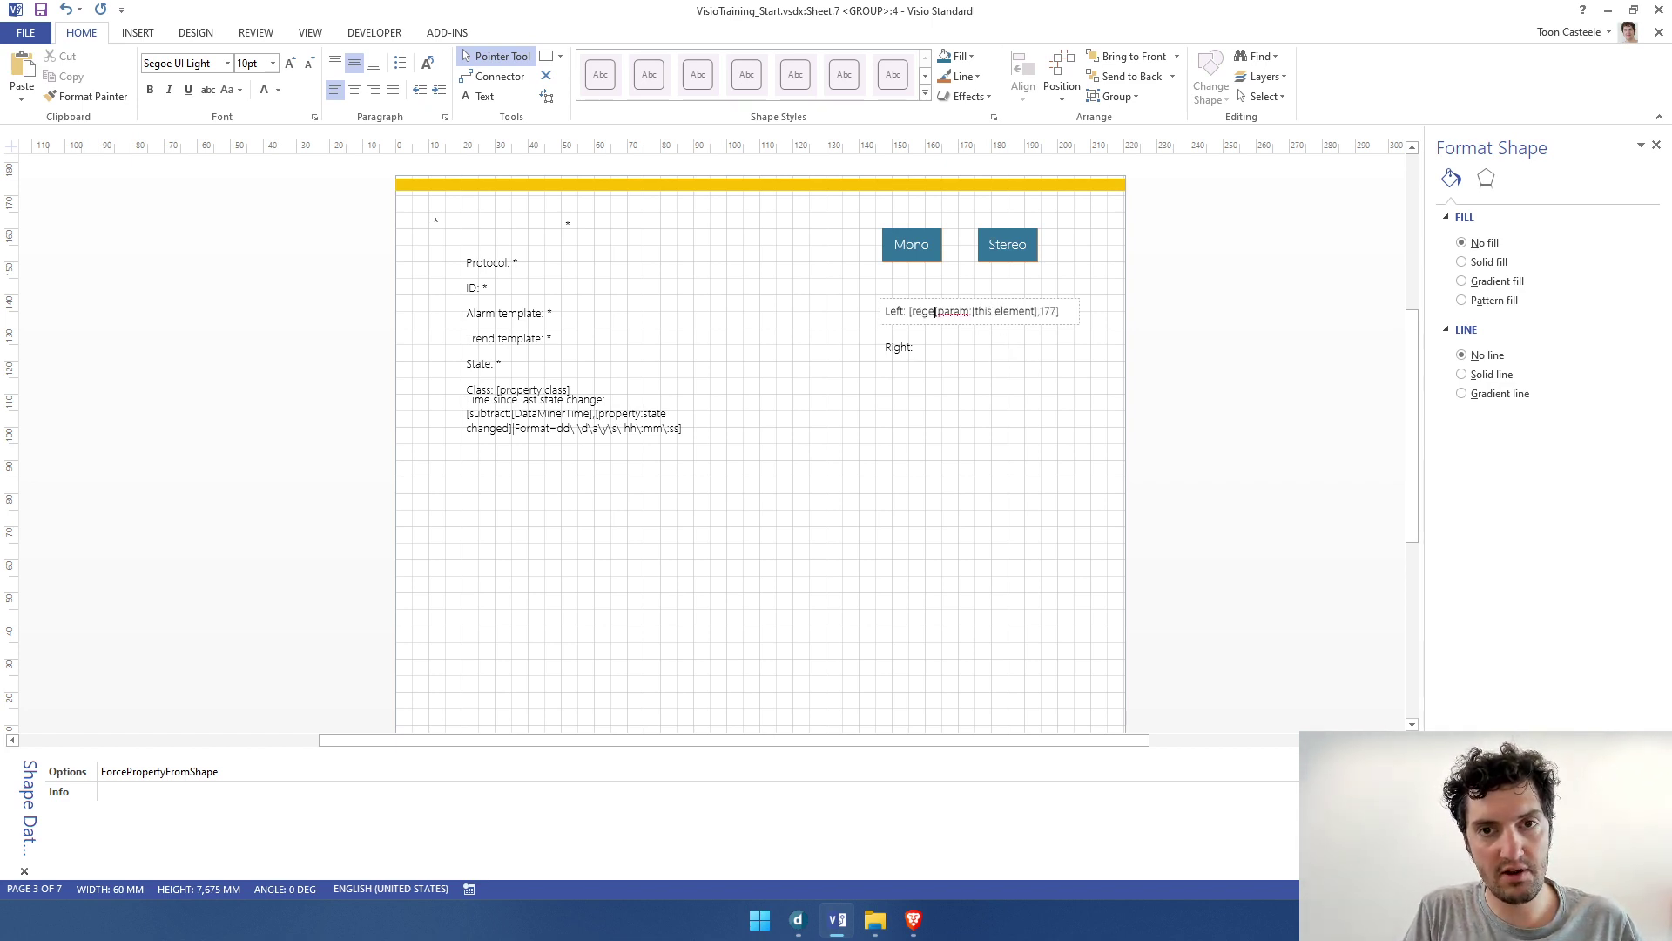
pyautogui.write('place[')
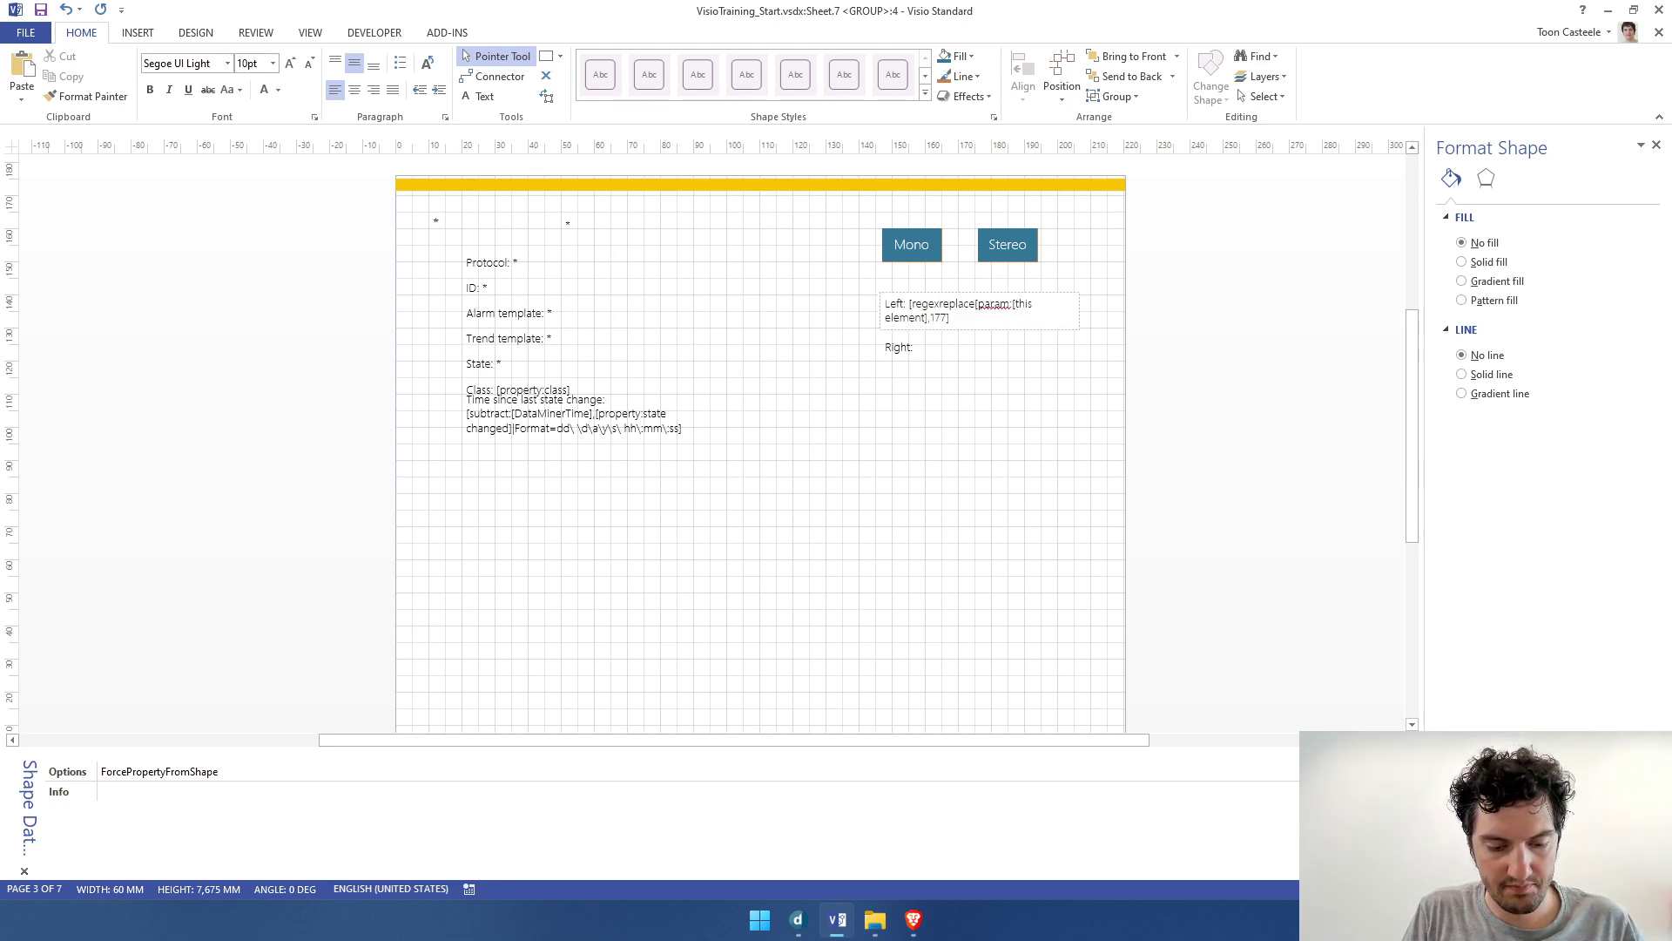
pyautogui.write(':.*,')
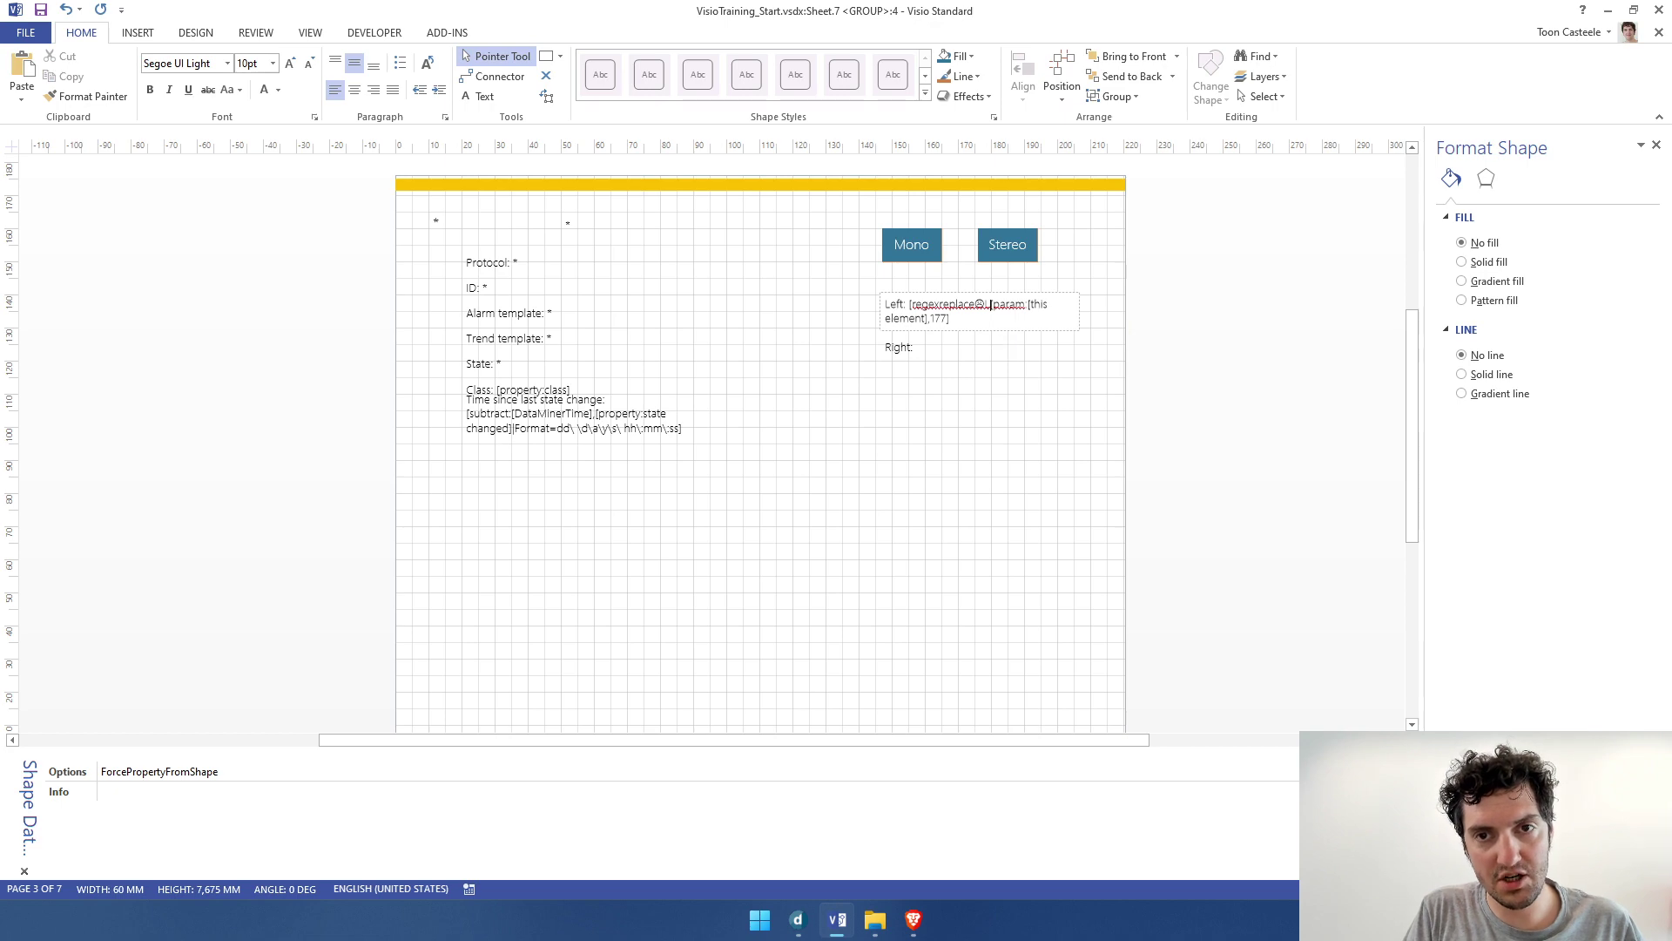
pyautogui.press('BackSpace')
pyautogui.press('BackSpace')
pyautogui.press('BackSpace')
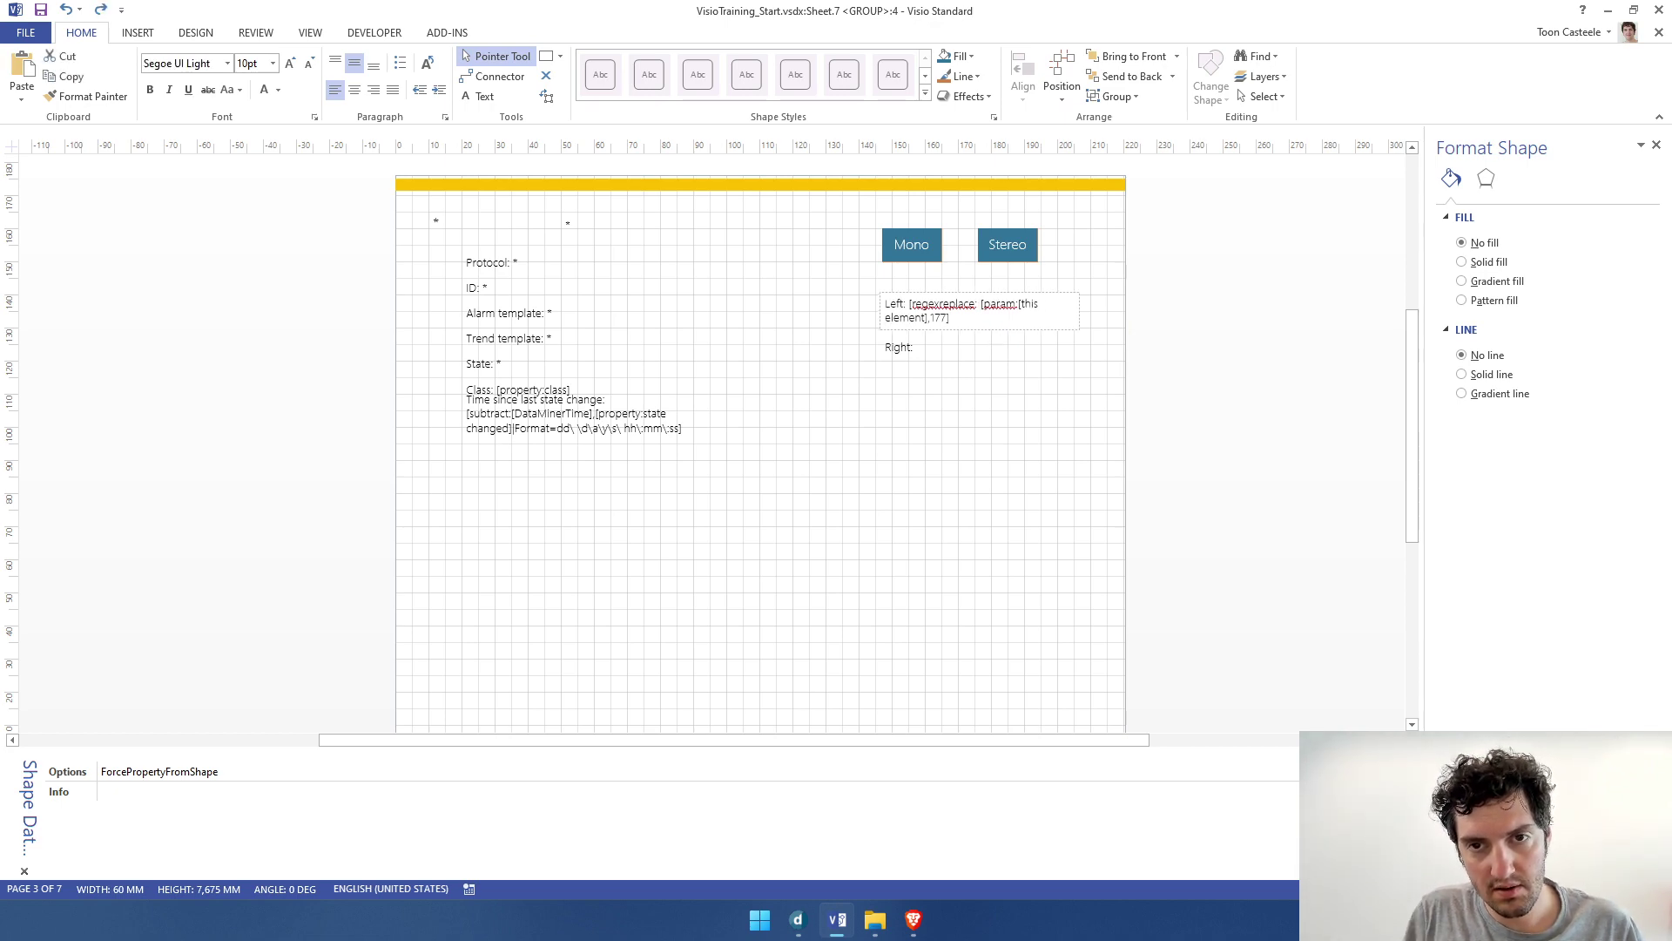
pyautogui.write(']')
pyautogui.scroll(4, 982, 327)
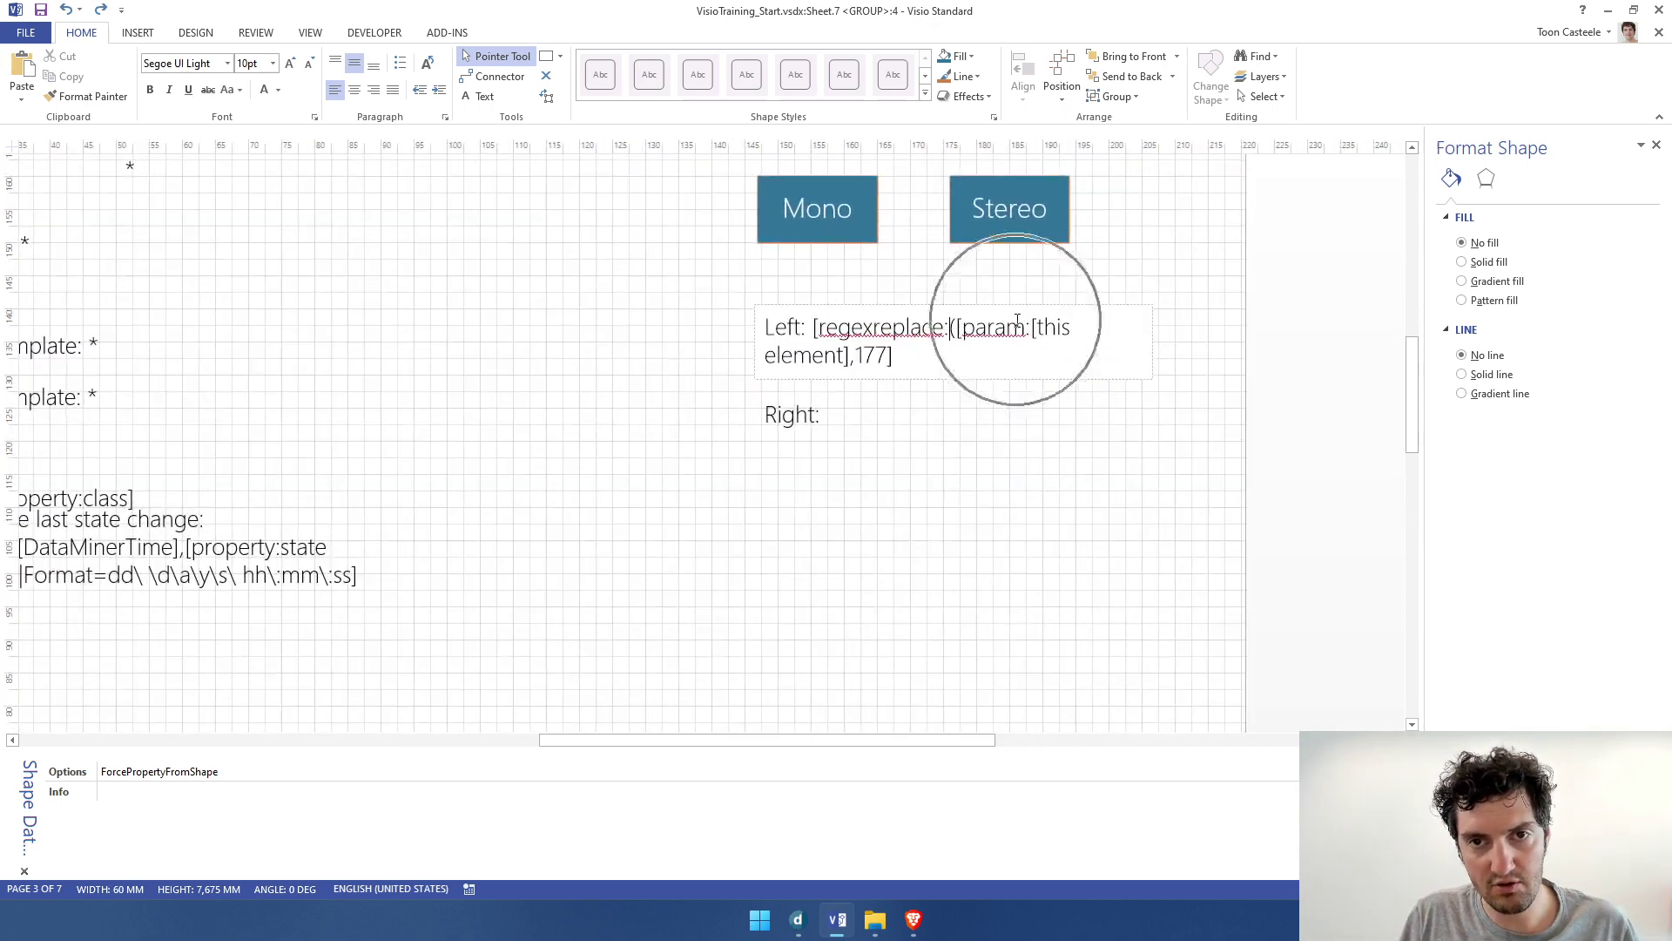
# Complete the Left field's expression as "[regexreplace:(Left).*,[param:[this element],177],yes]" and finish editing the text
pyautogui.write('Left')
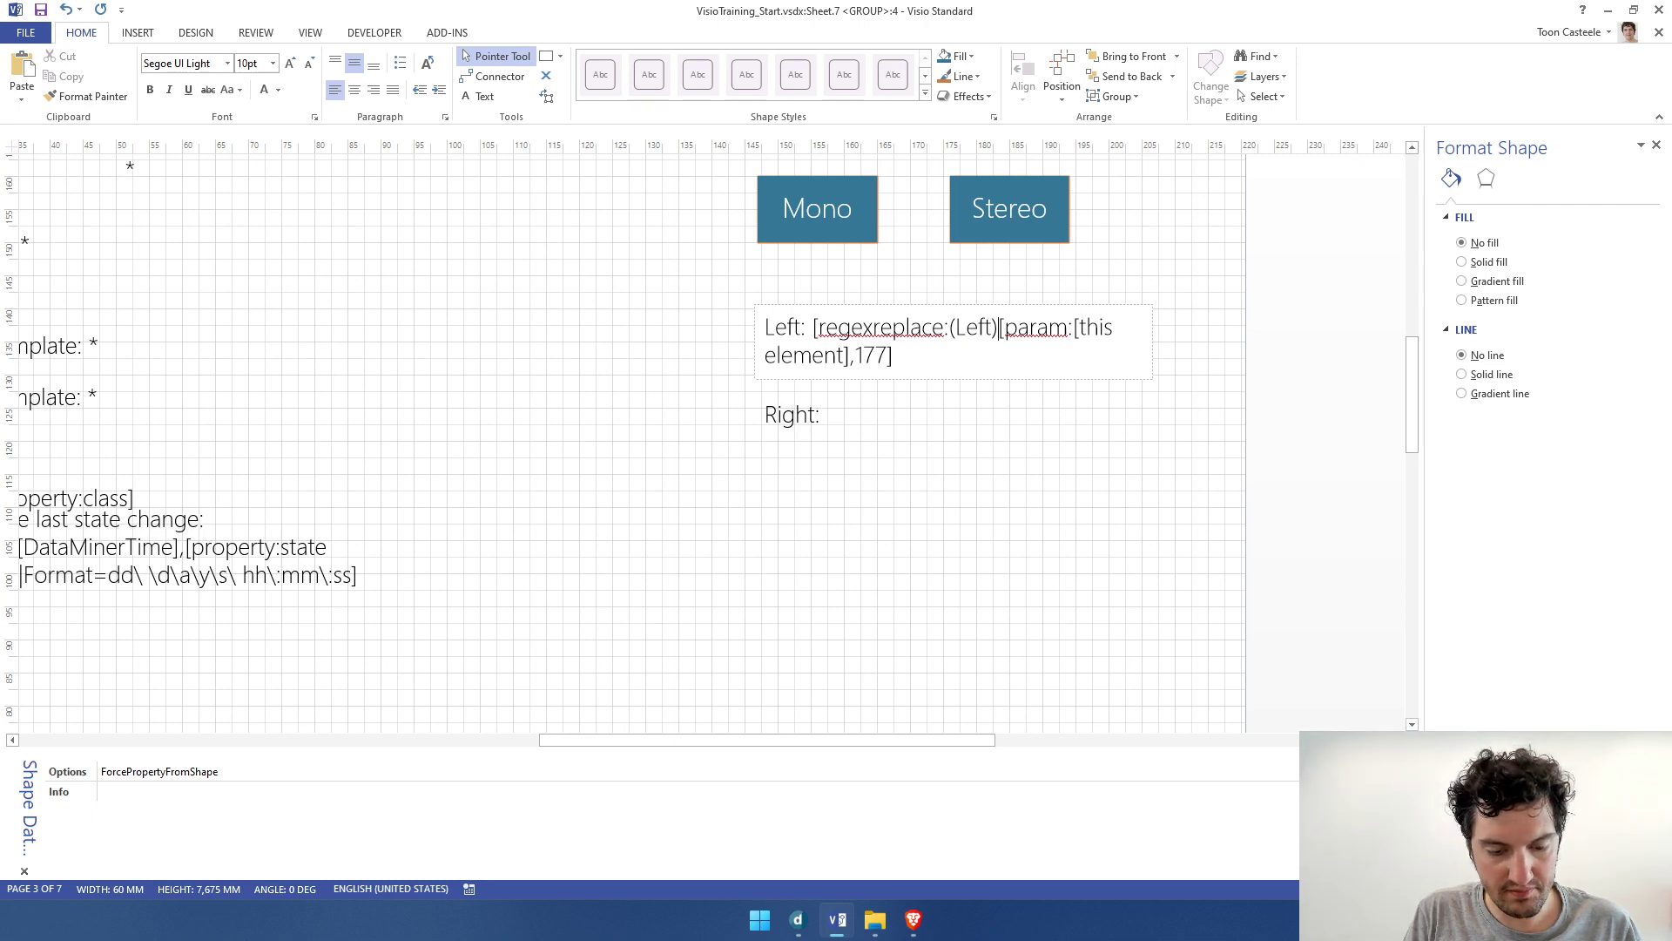
pyautogui.write('.*')
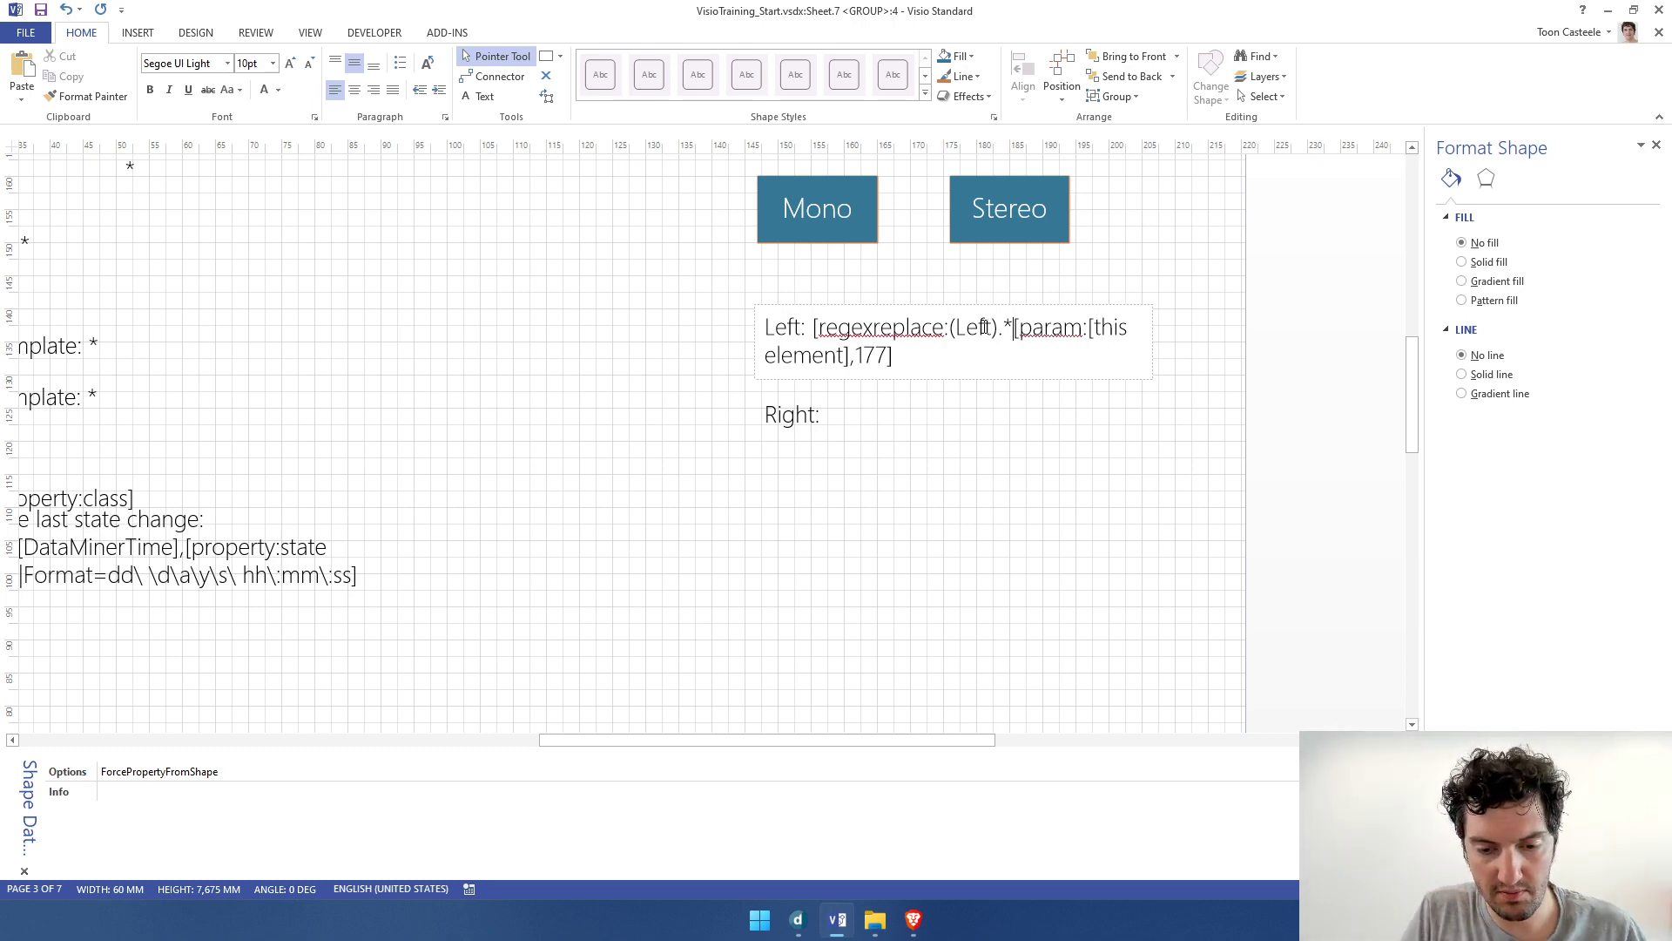
pyautogui.write(',')
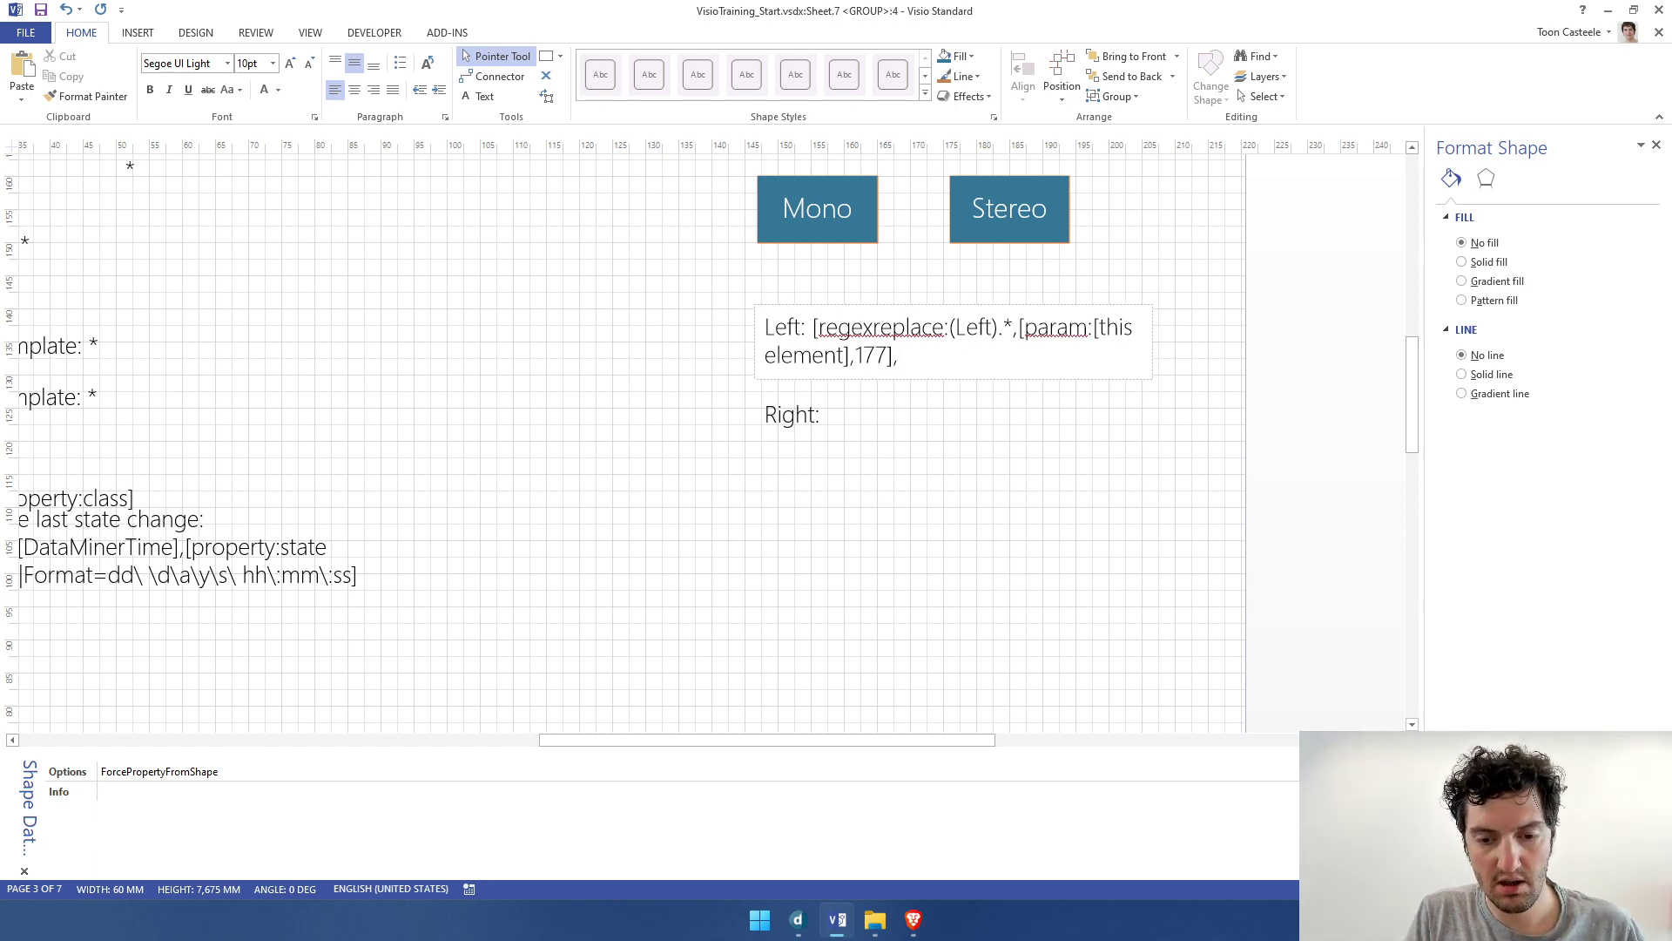
pyautogui.write('yes')
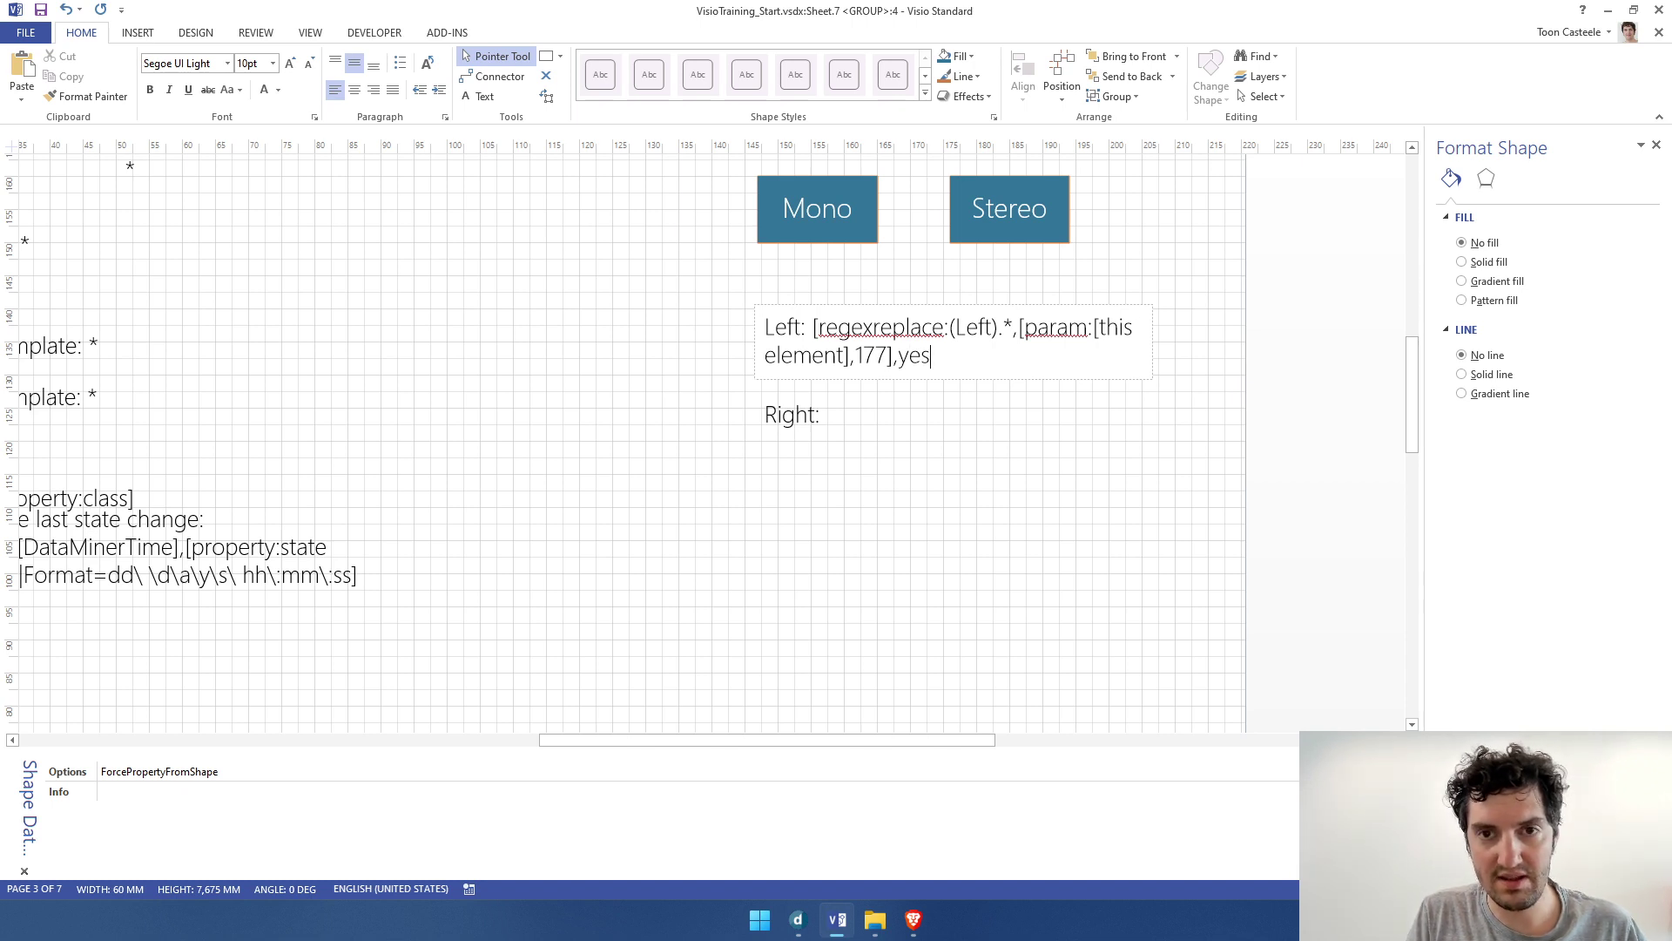
pyautogui.write(']')
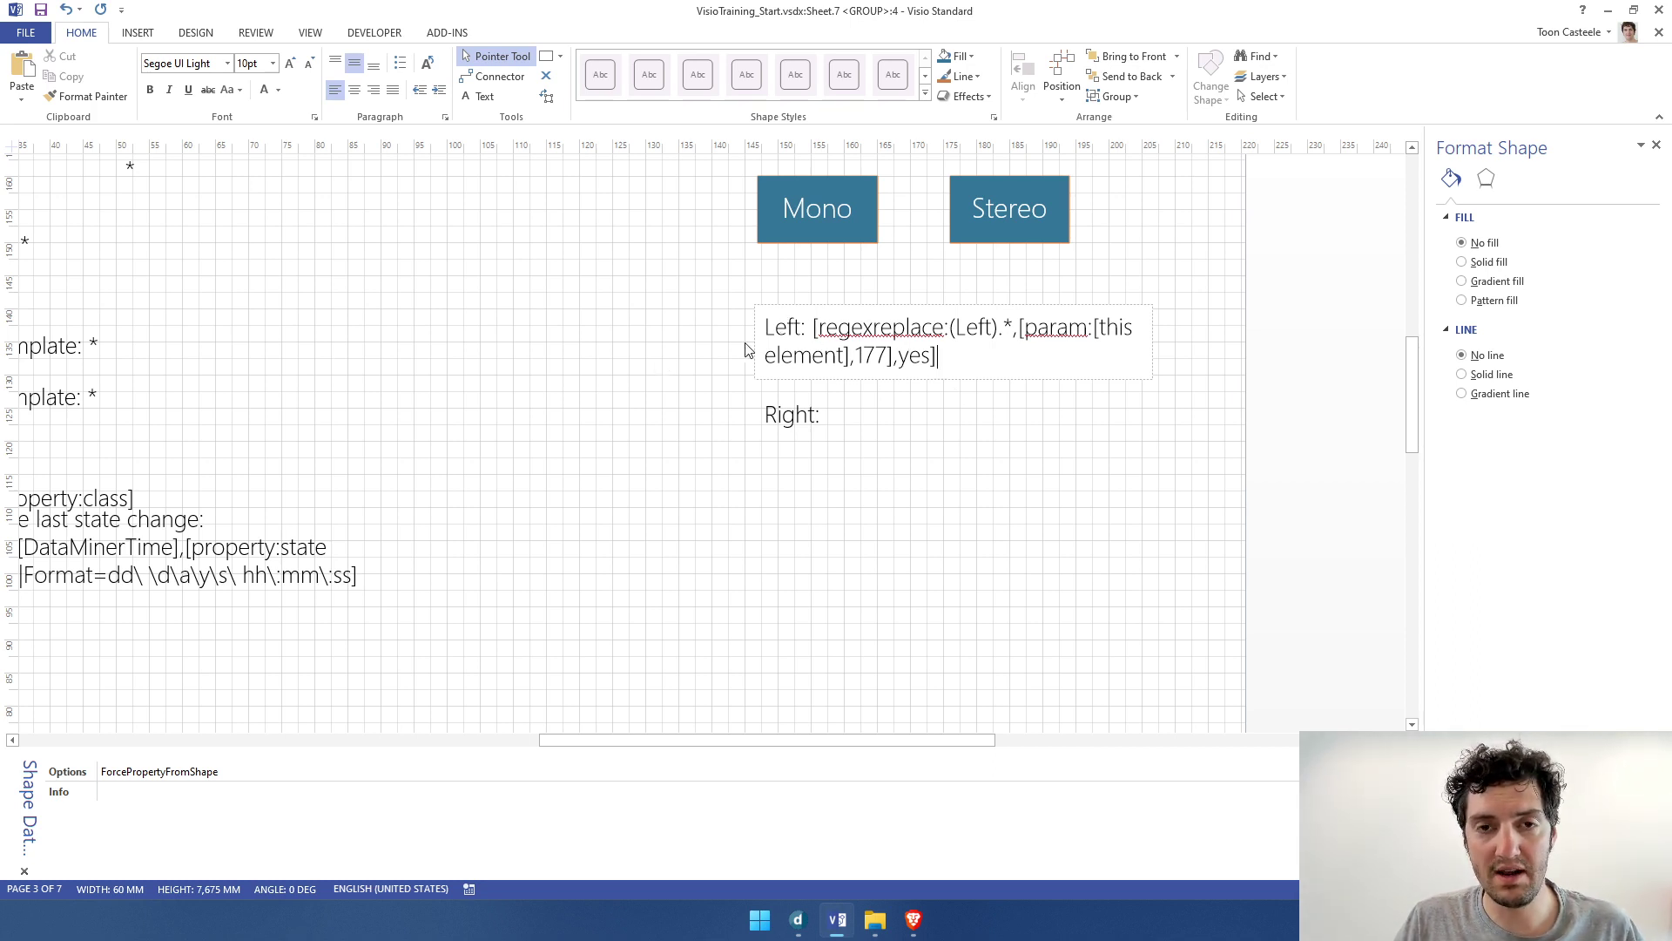
pyautogui.click(812, 329)
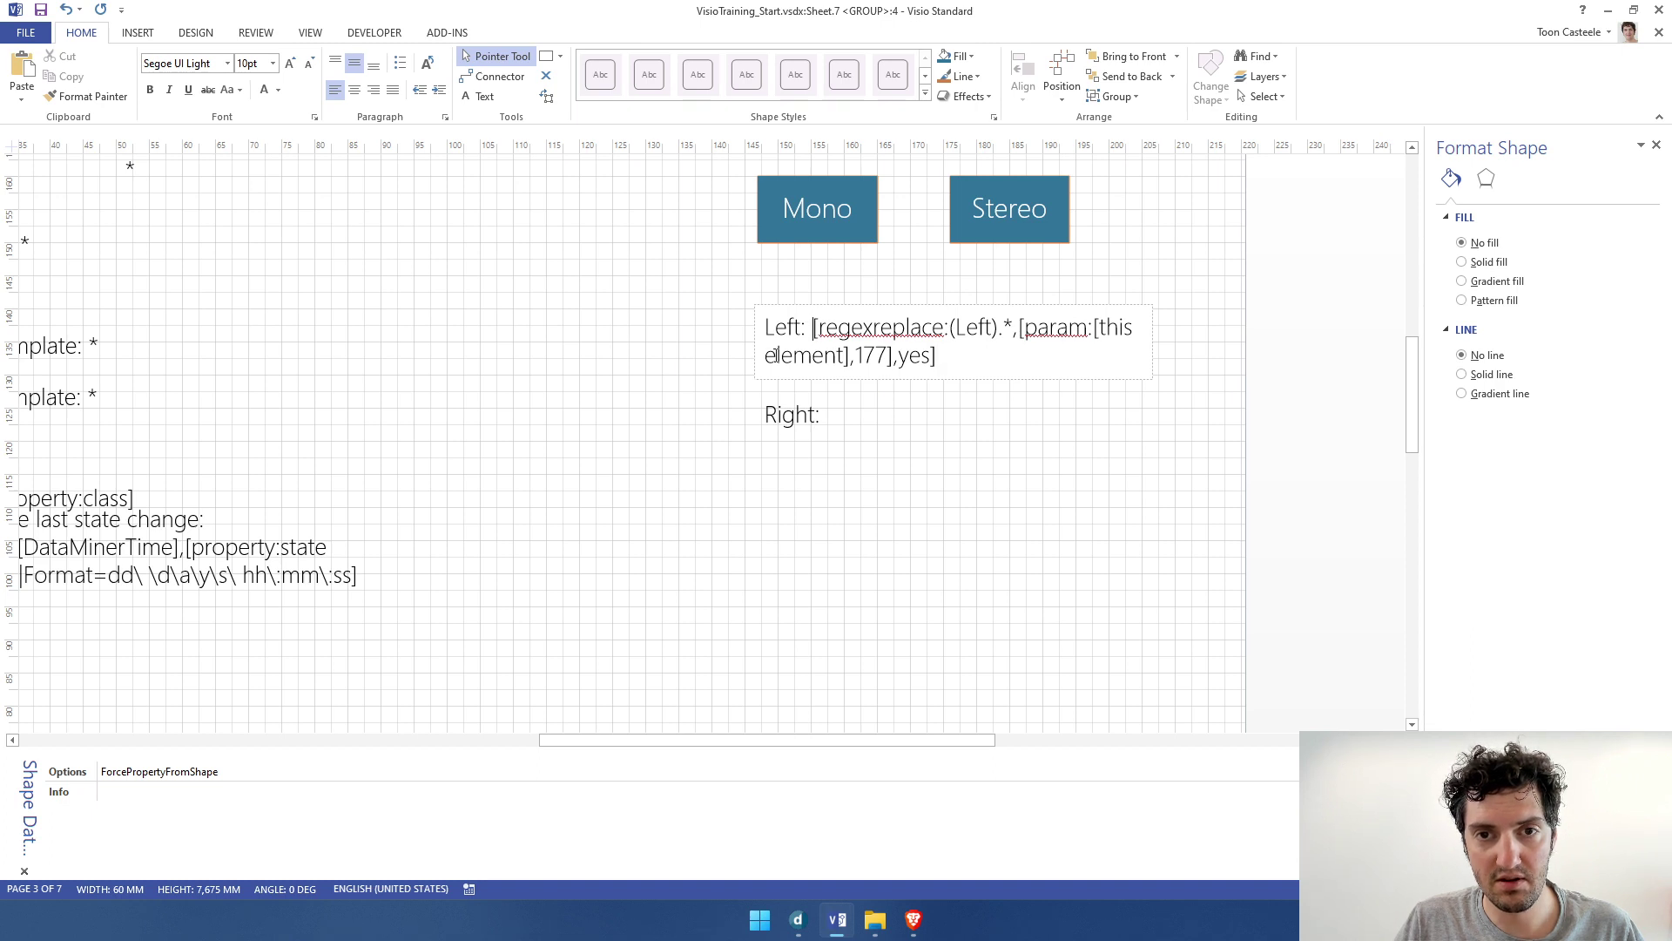
pyautogui.click(696, 361)
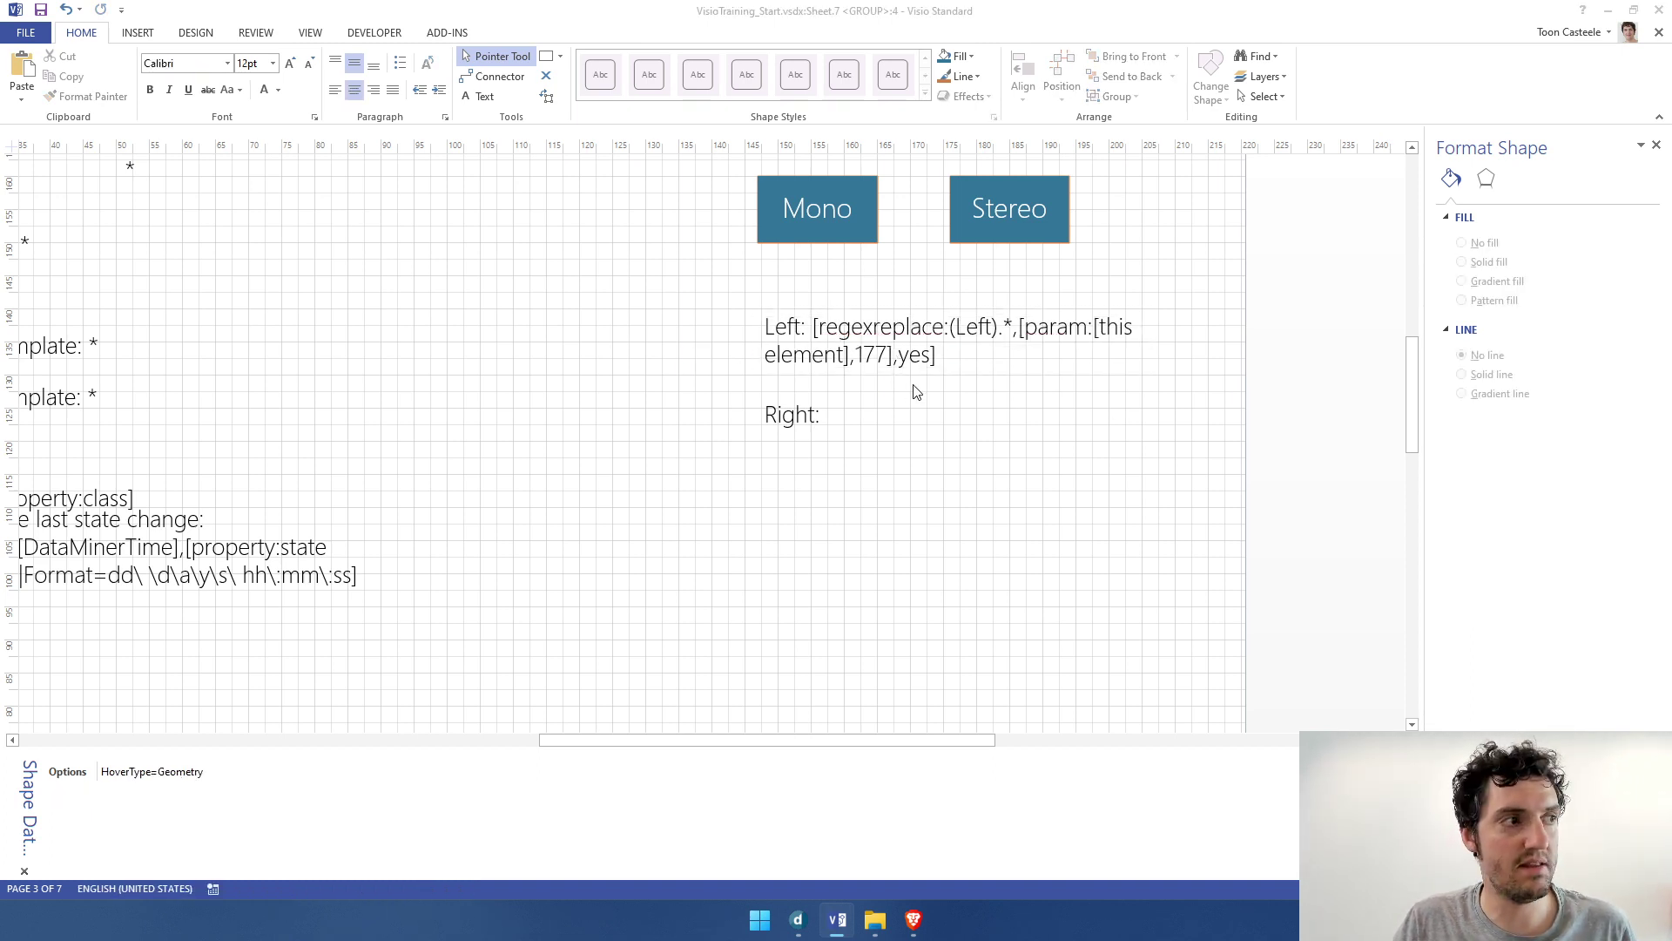
# Switch to DataMiner, set the Mono Output of RC-IRD-BBC 2 to Off, and check the Left field on the masterdetail page
pyautogui.hotkey('alt', 'Tab')
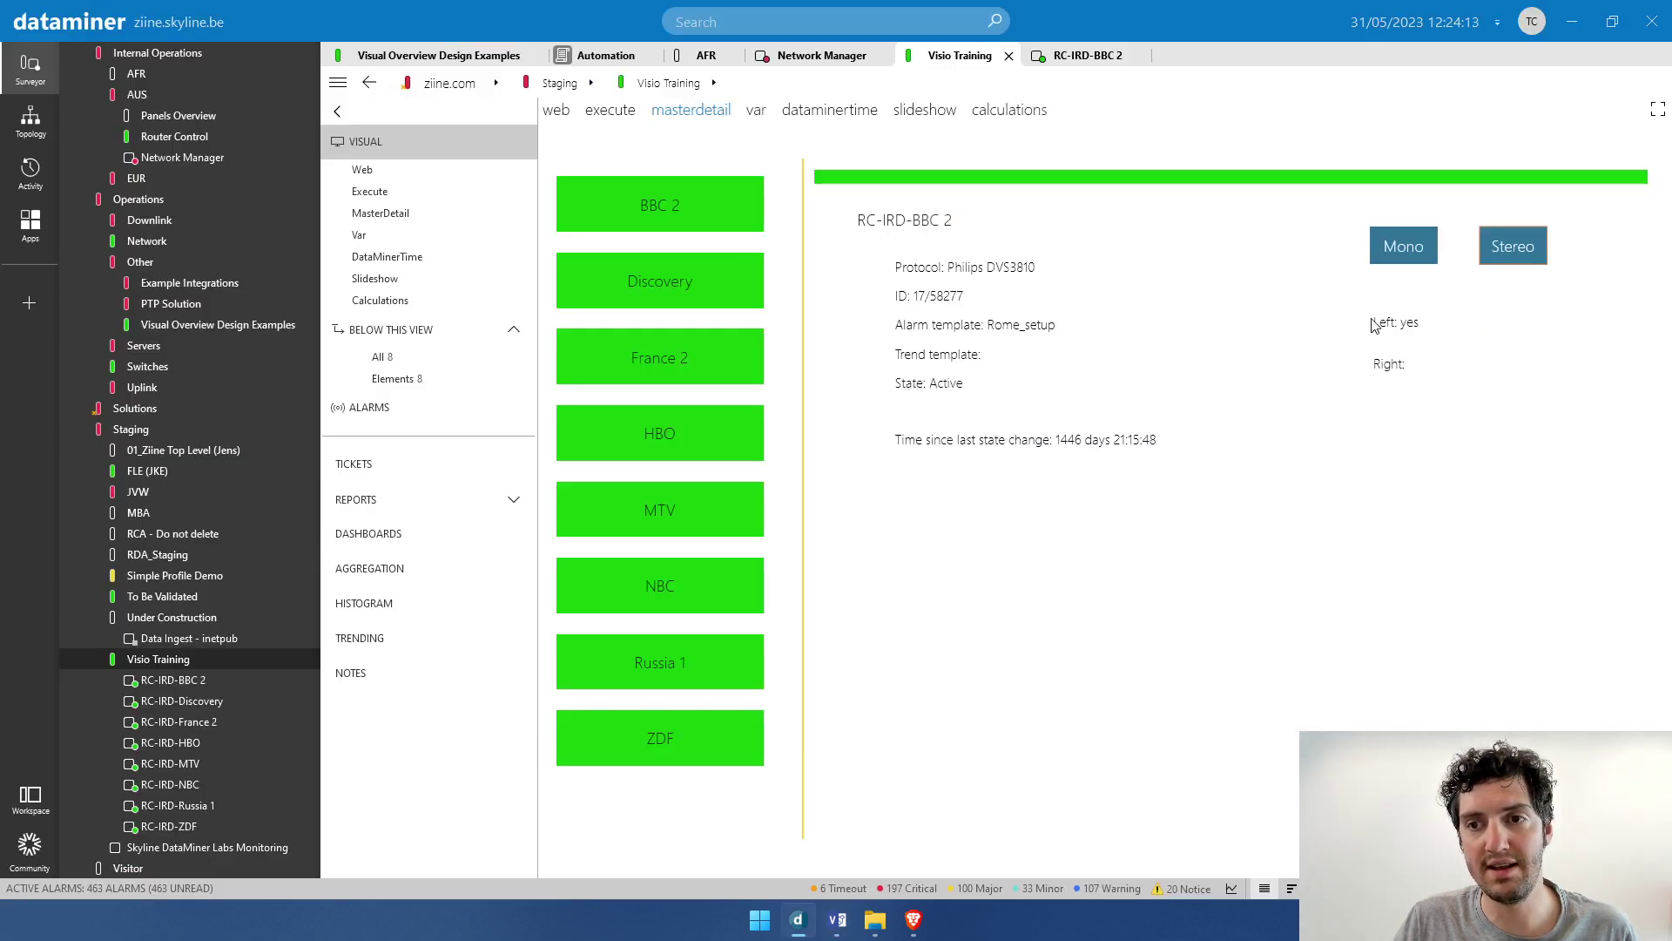
pyautogui.click(594, 230)
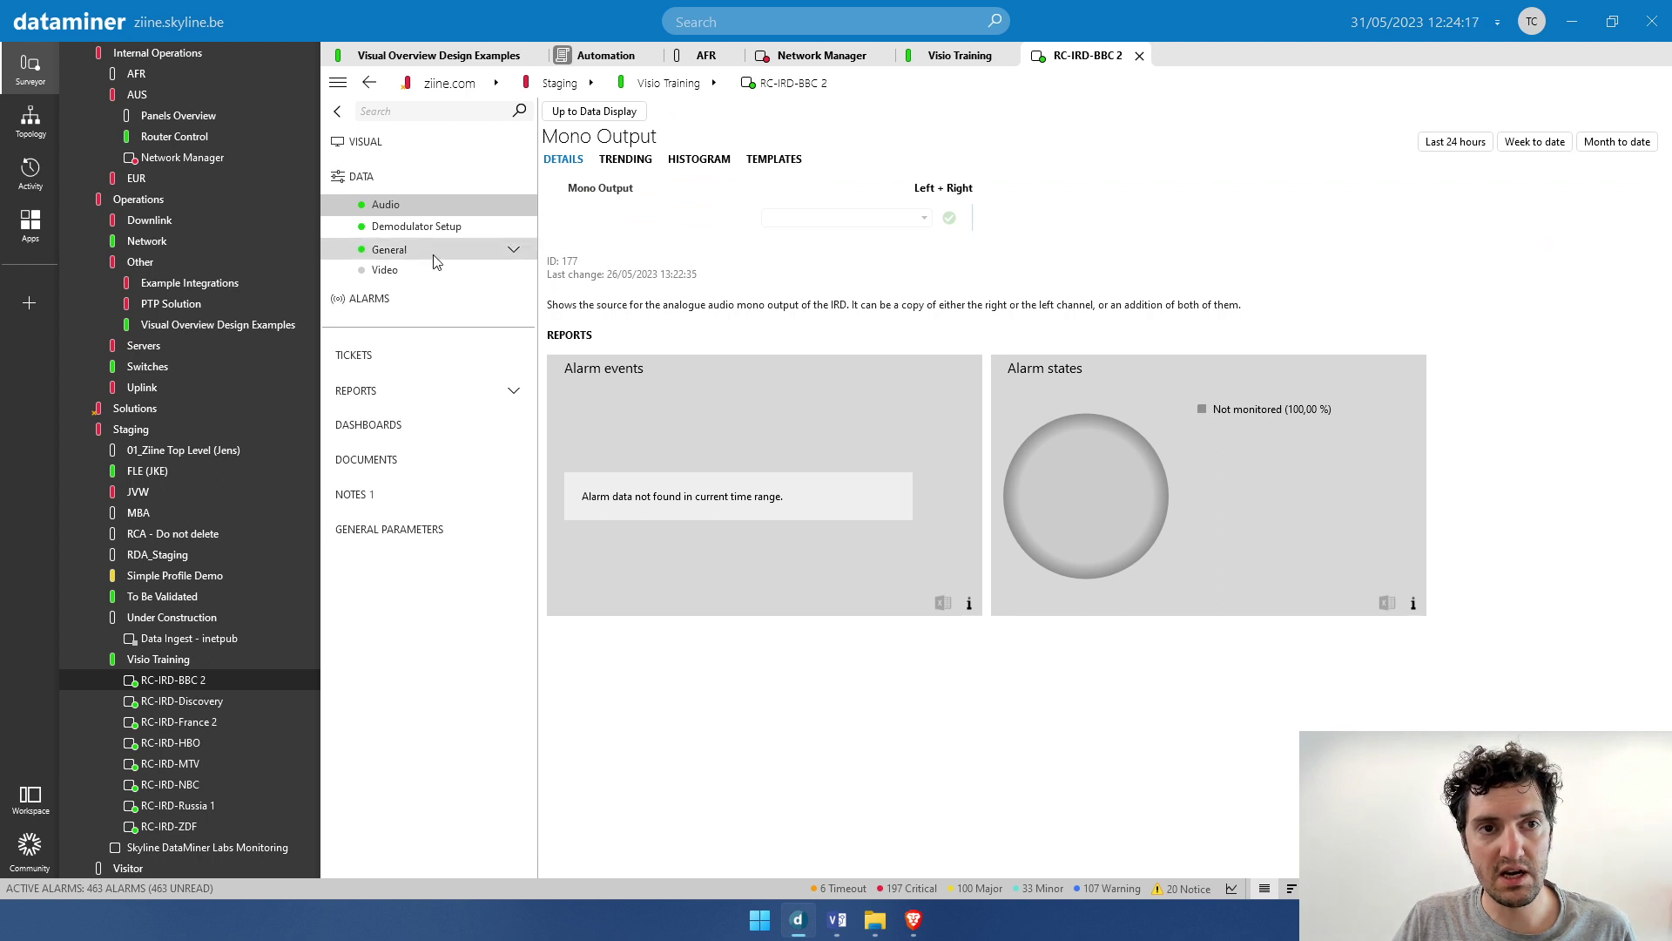
pyautogui.click(594, 111)
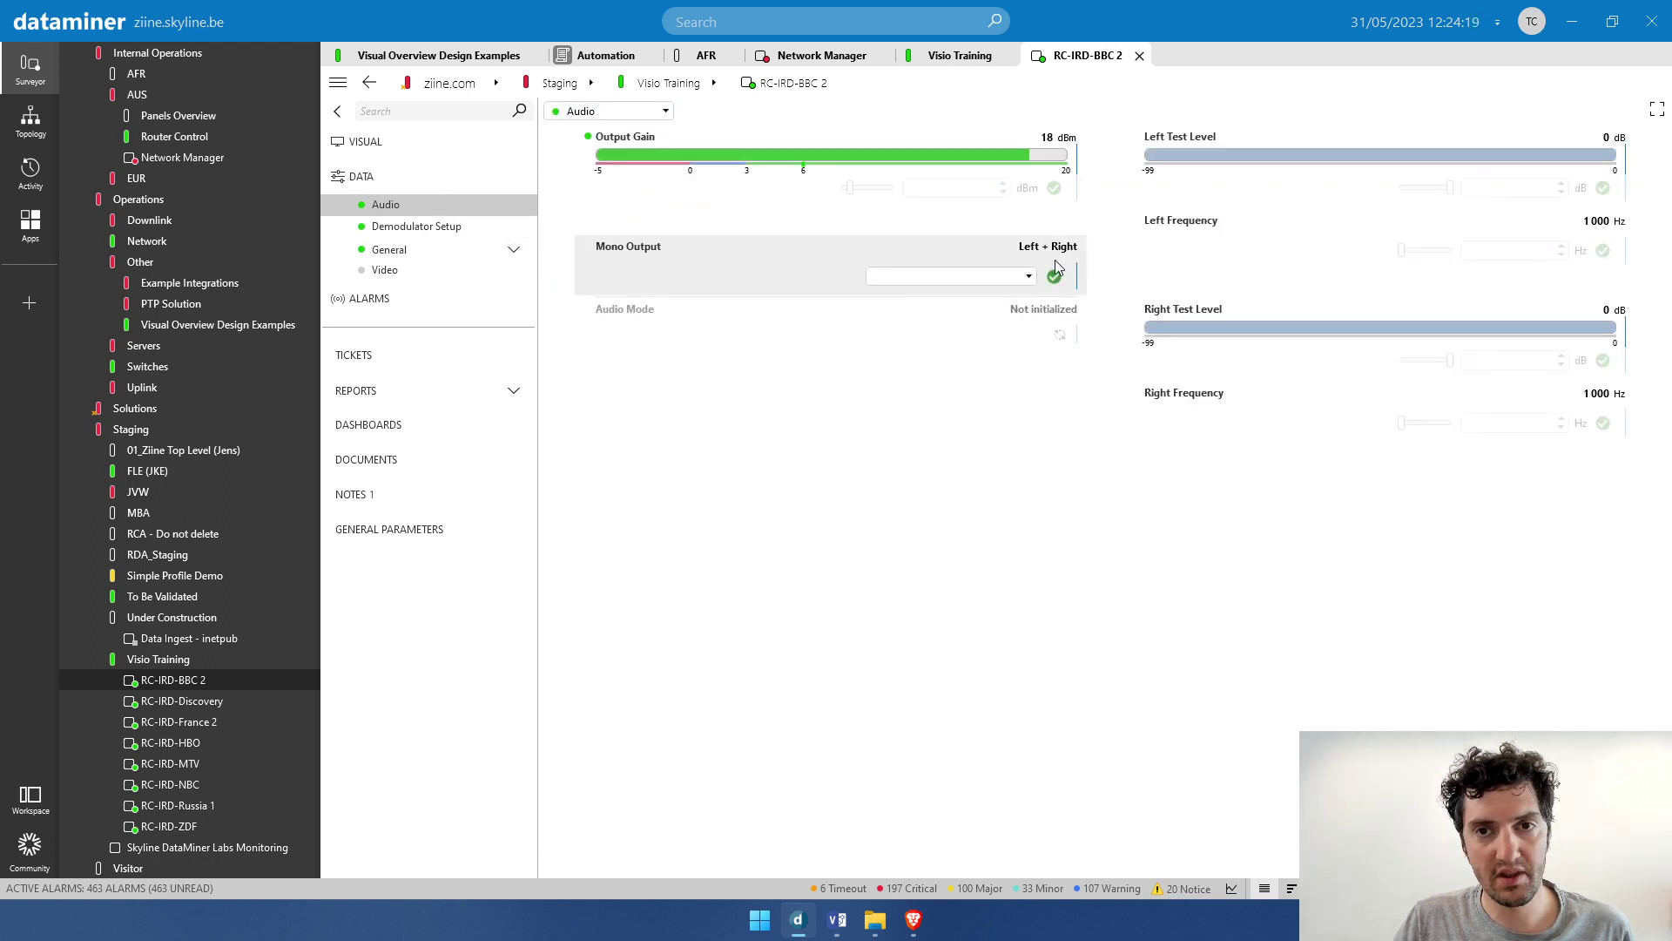
pyautogui.click(1019, 276)
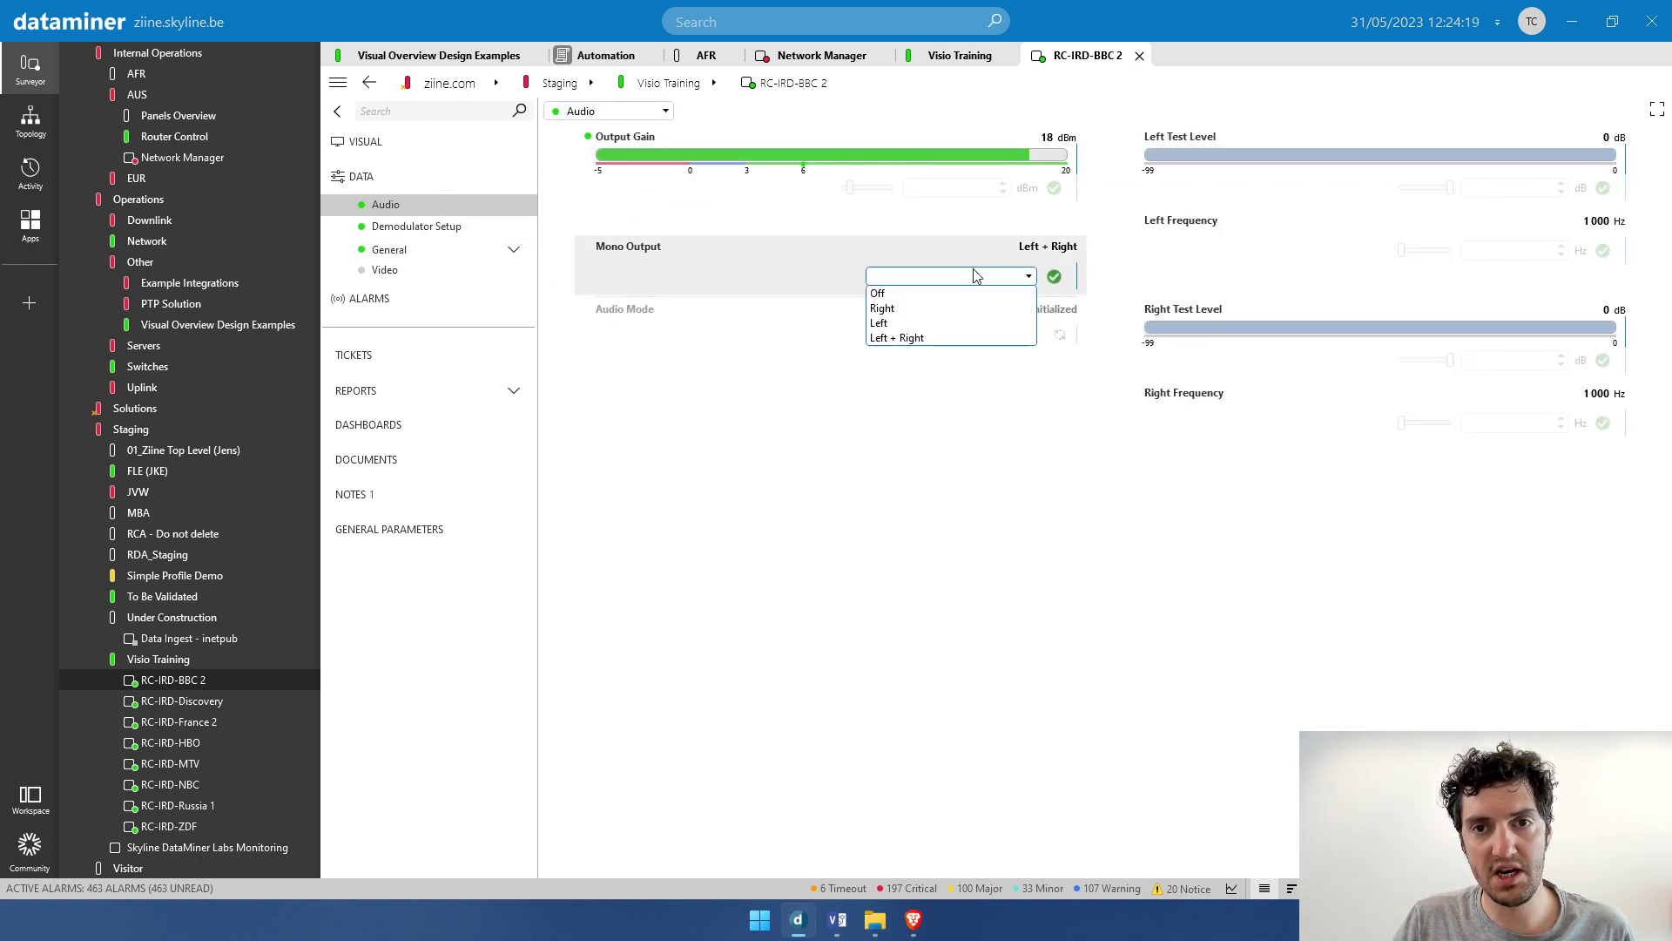
pyautogui.click(879, 294)
pyautogui.click(1054, 276)
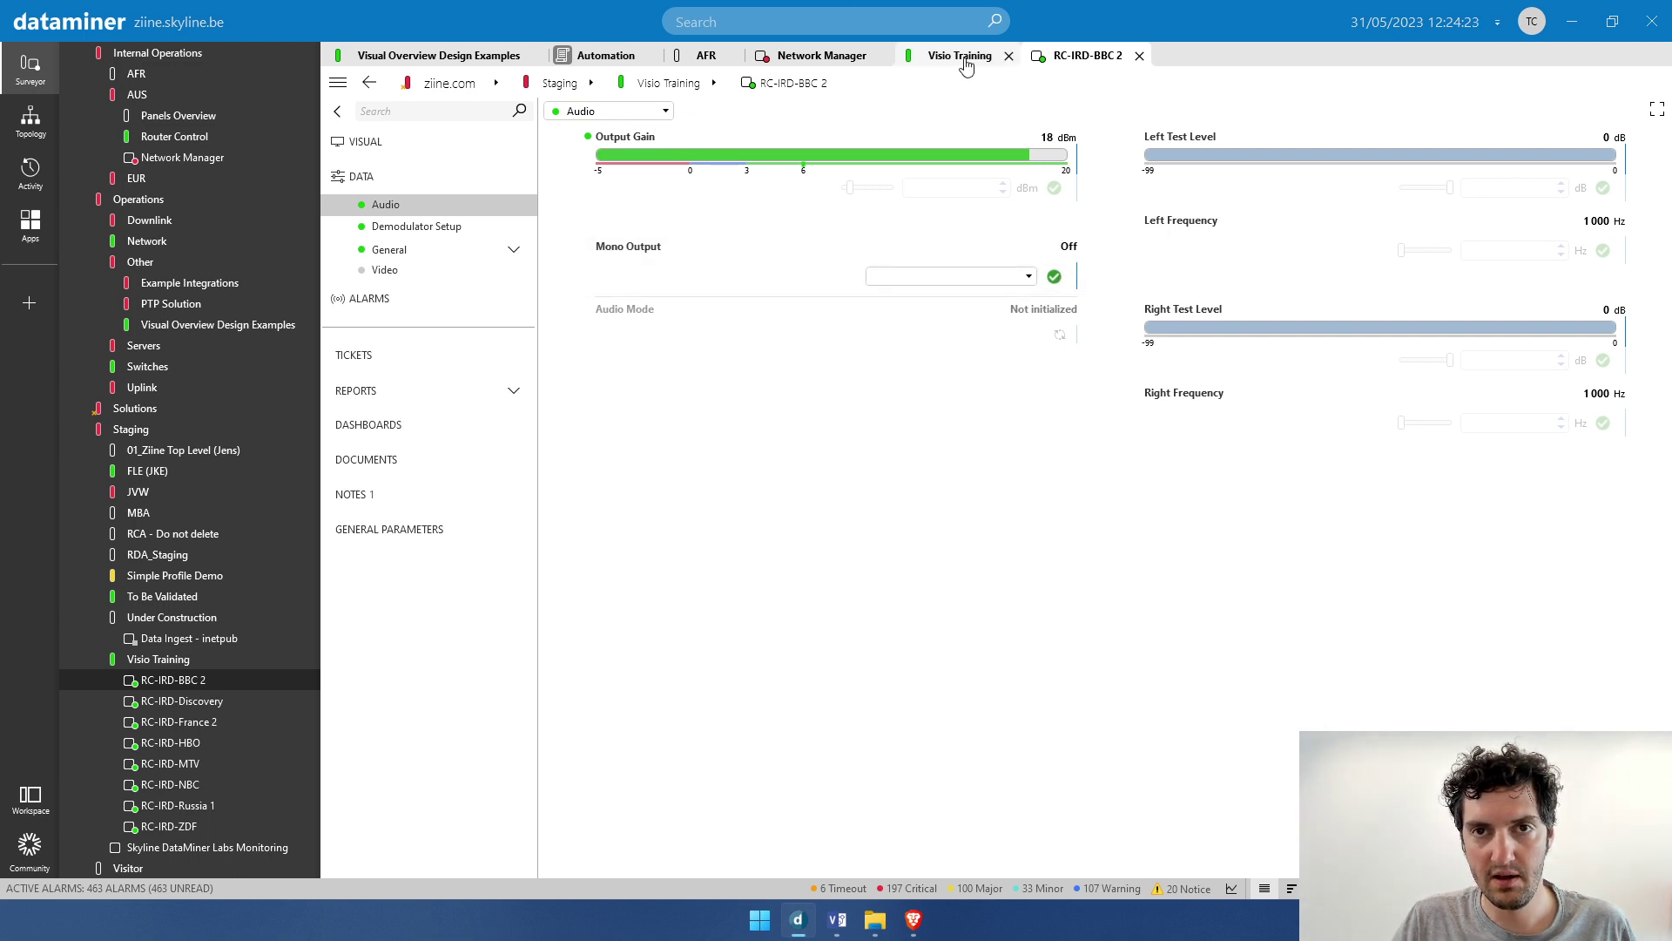
pyautogui.click(966, 60)
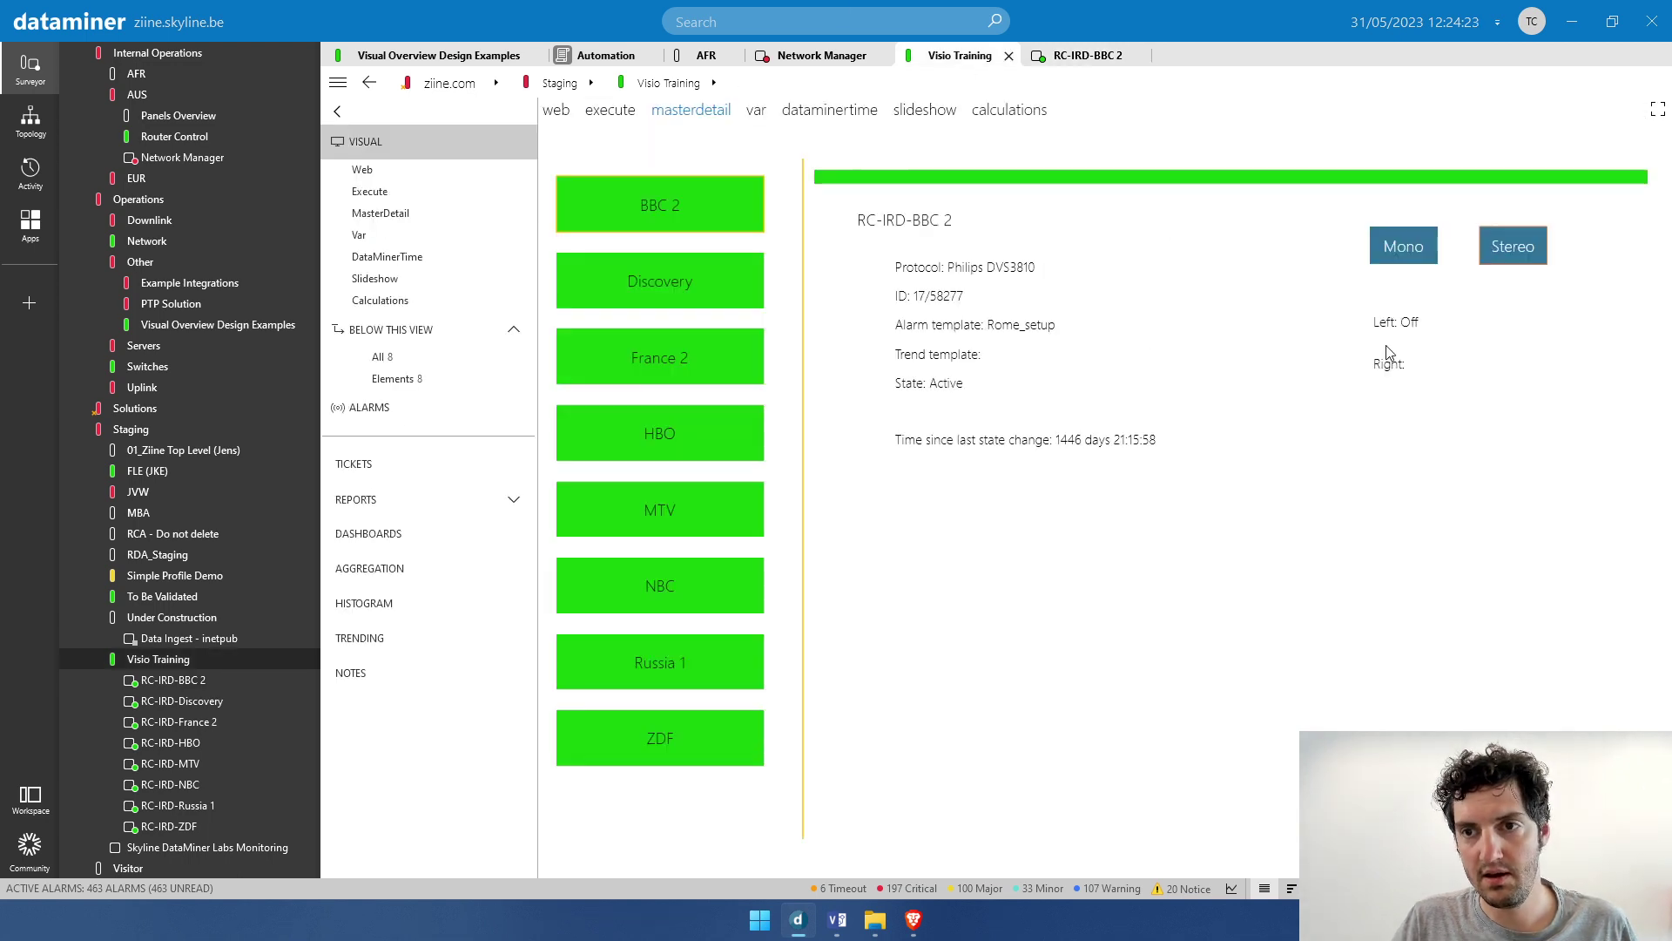
# Set the Mono Output of RC-IRD-BBC 2 to Right and check the Left field on the masterdetail page again
pyautogui.click(1076, 59)
pyautogui.click(910, 276)
pyautogui.click(913, 314)
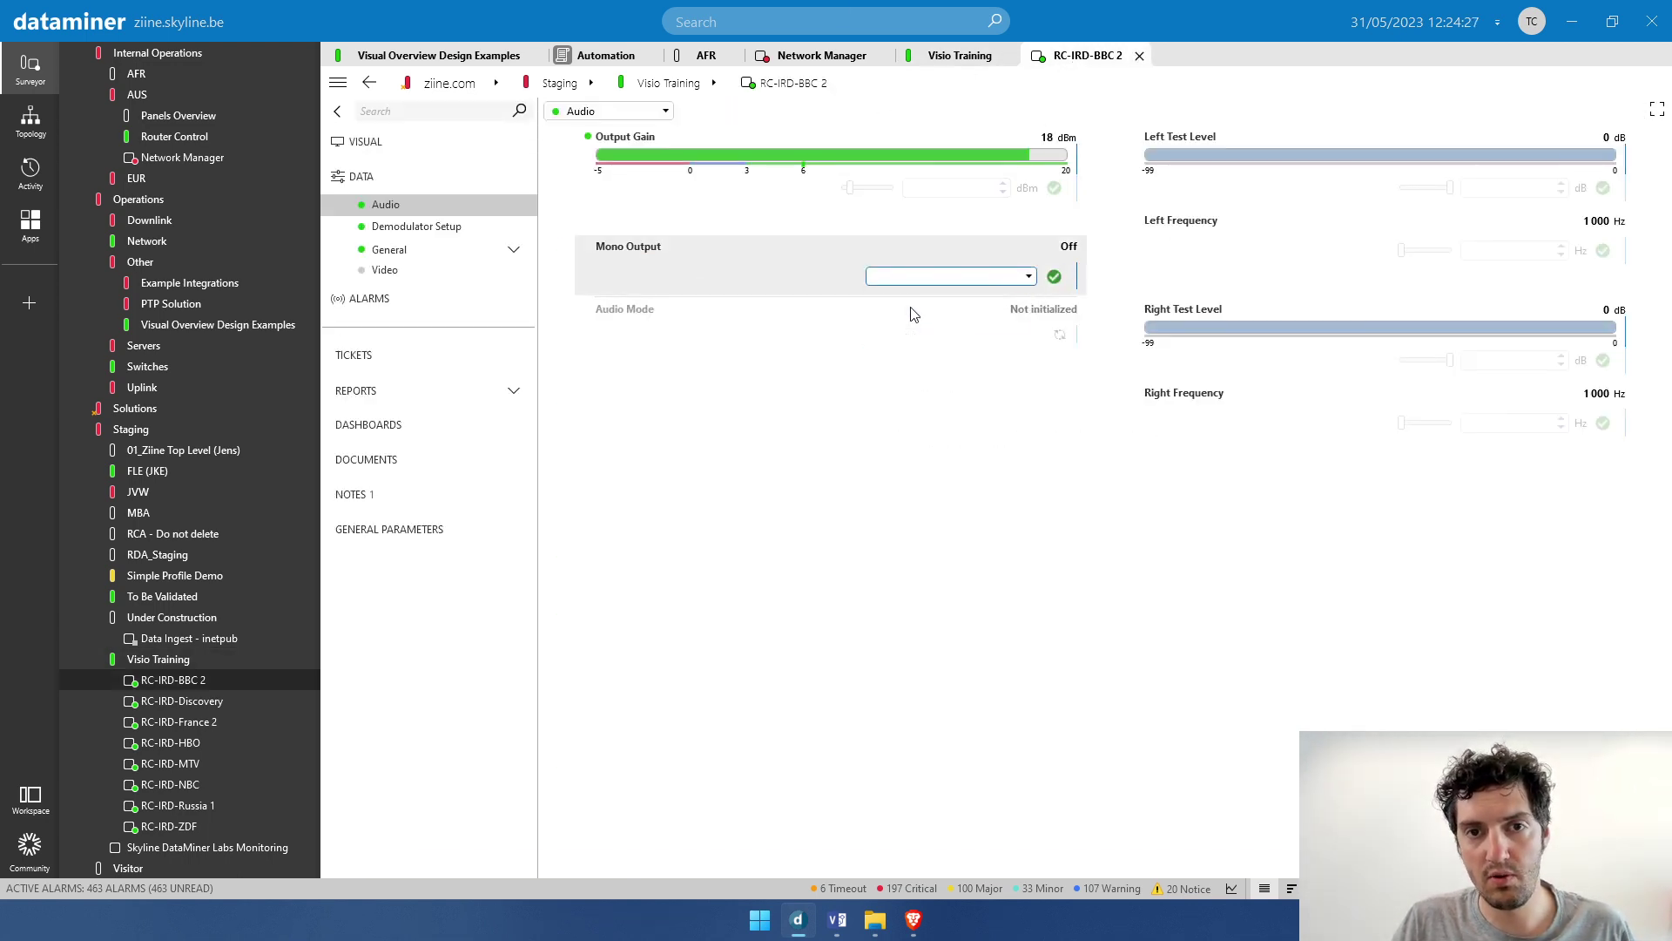
pyautogui.click(1054, 276)
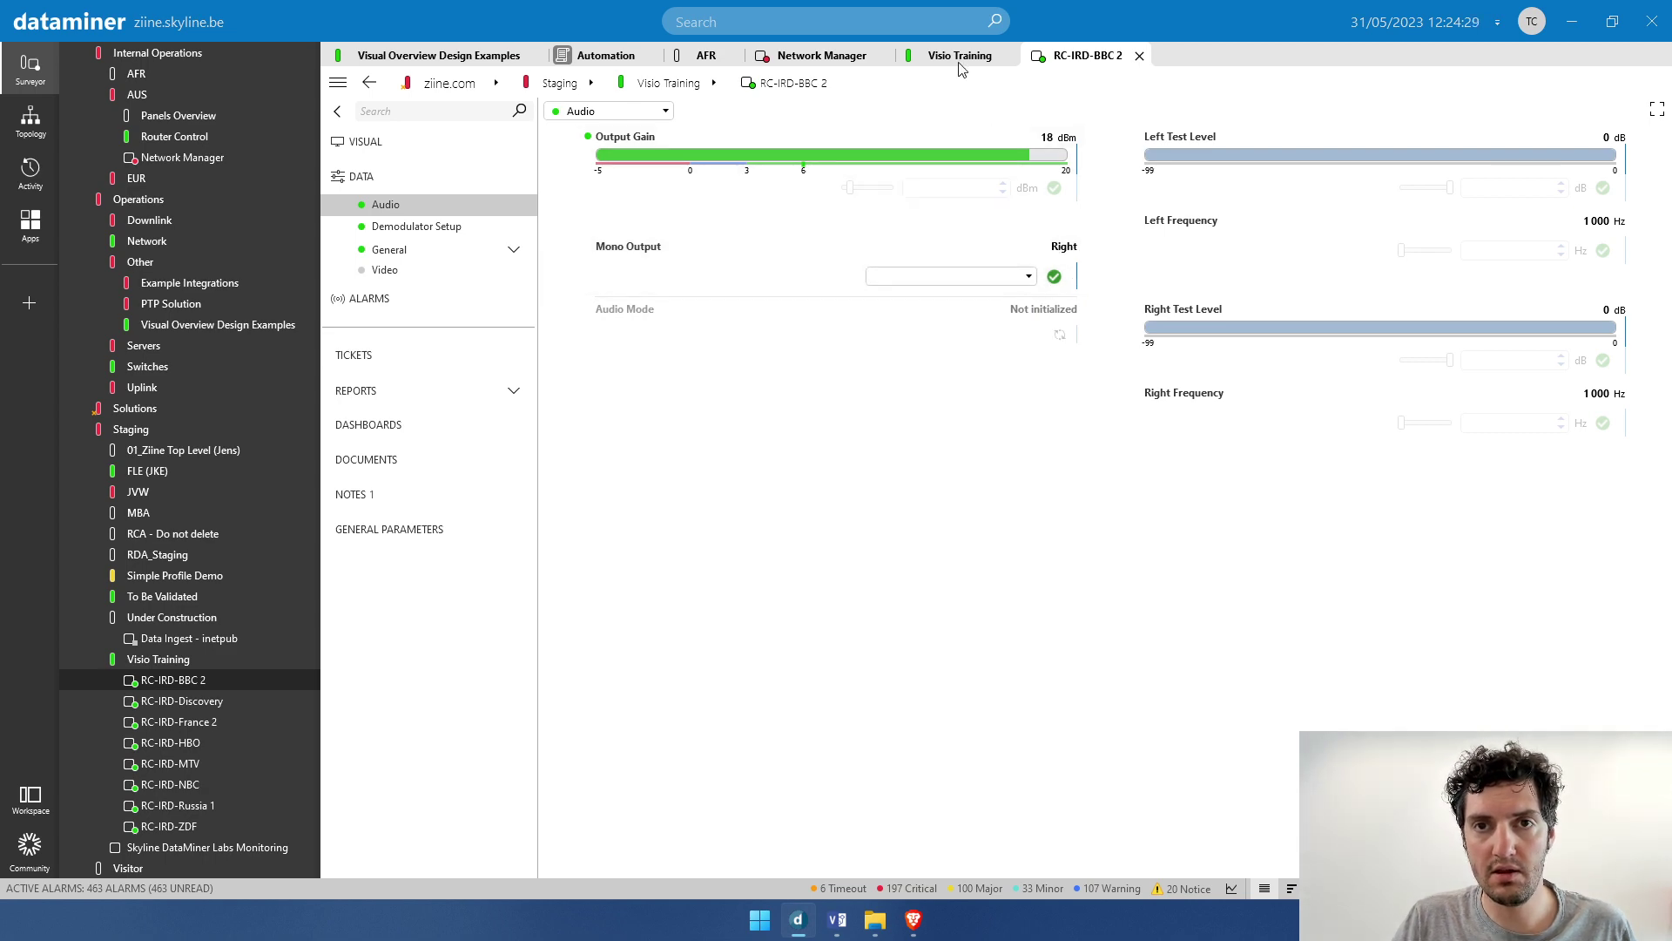
pyautogui.click(960, 59)
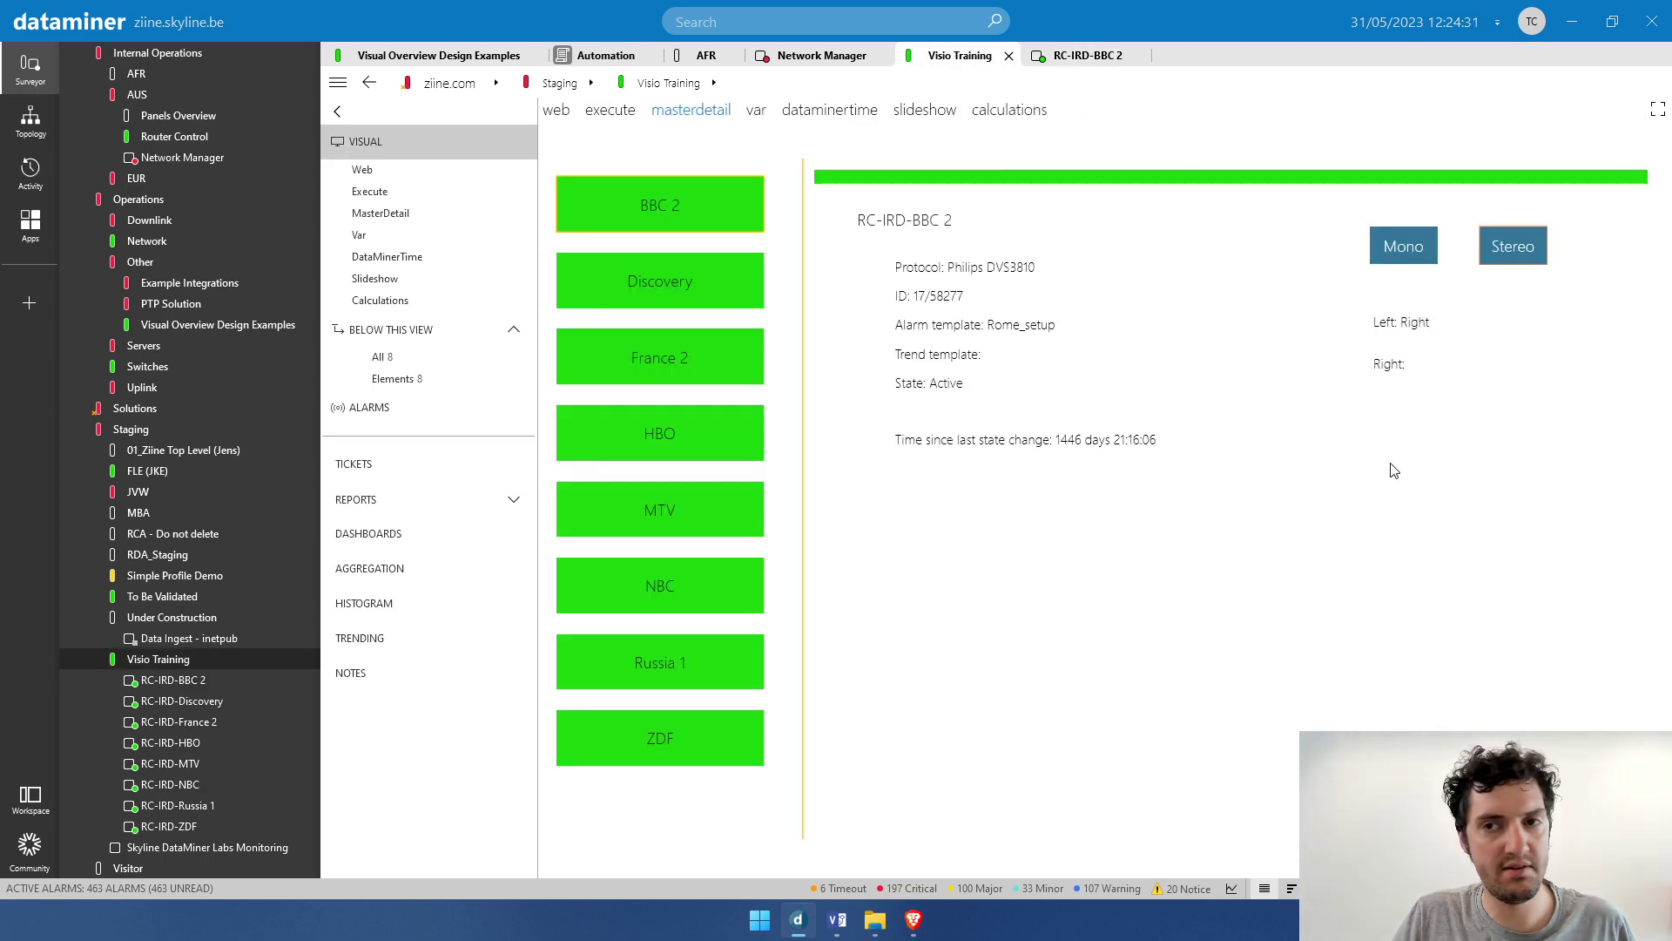
# Return to Visio and insert a second "[regexreplace:" in front of the existing regexreplace expression in the Left field
pyautogui.hotkey('alt', 'Tab')
pyautogui.doubleClick(838, 331)
pyautogui.click(824, 332)
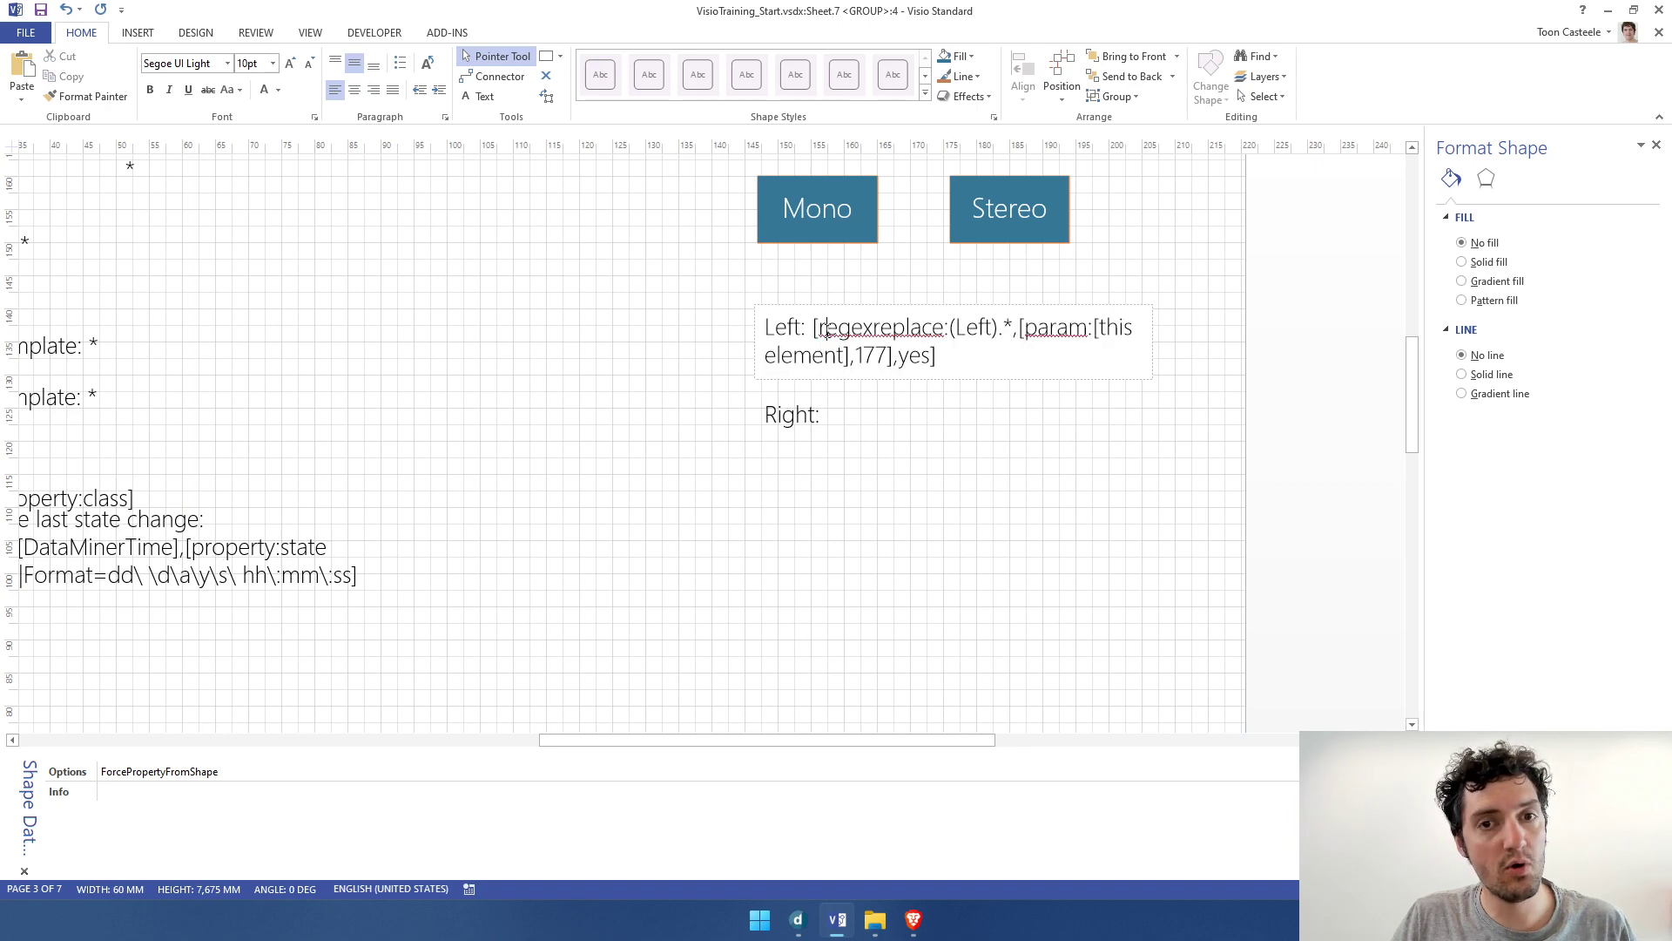
pyautogui.press('Left')
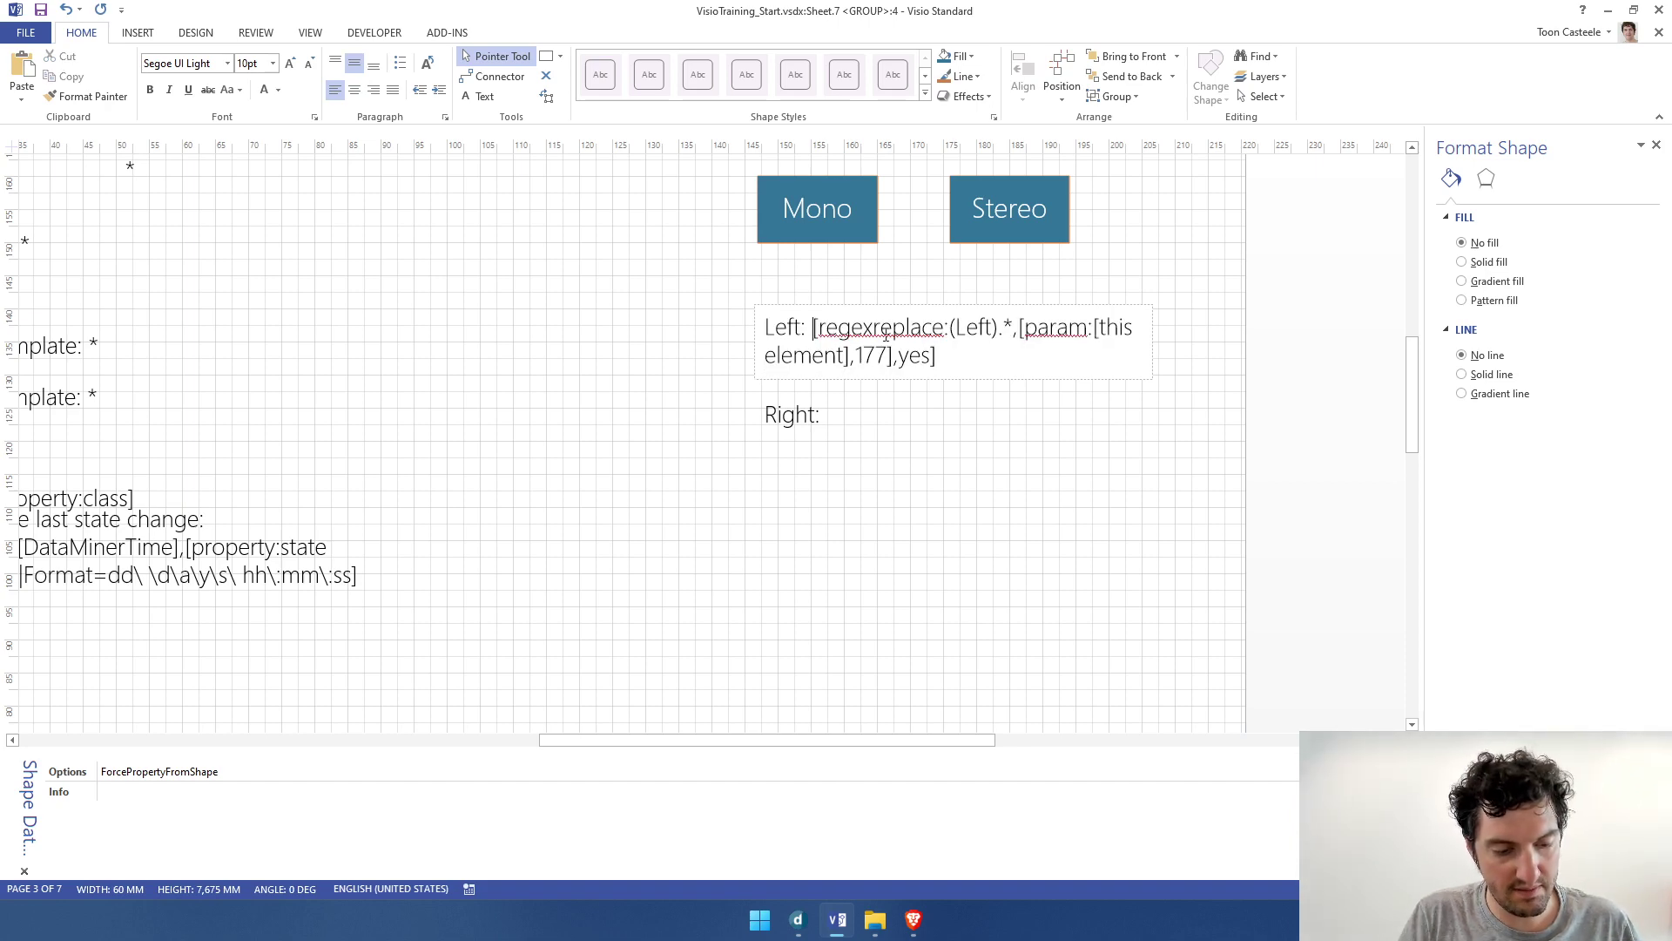
pyautogui.write('[reg')
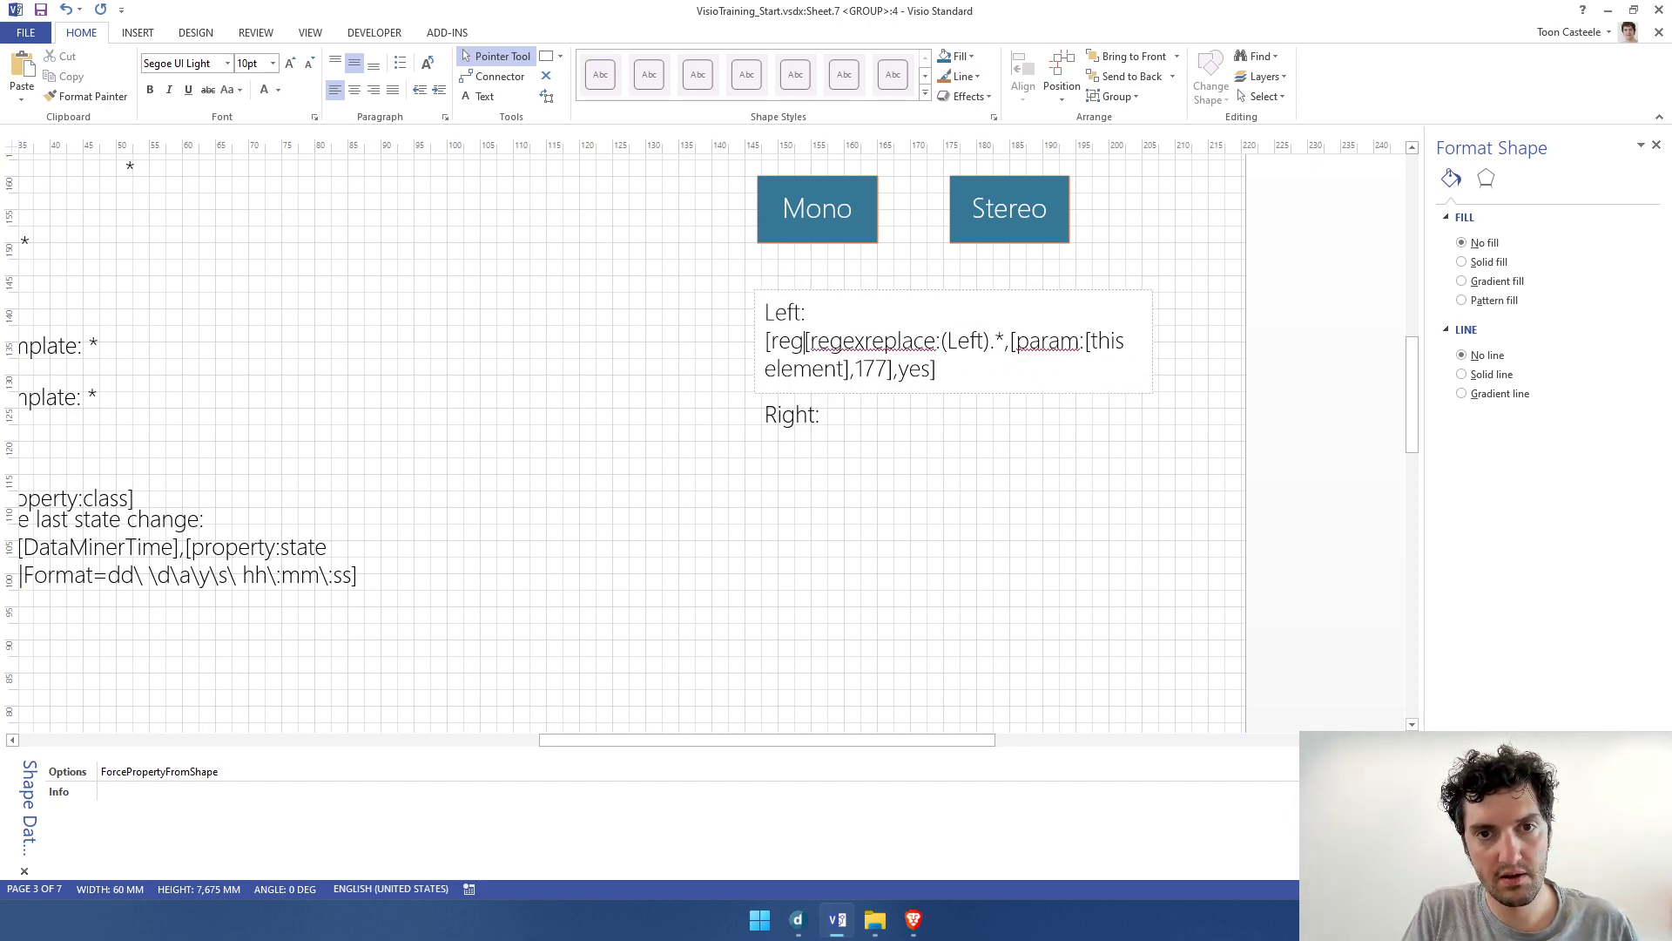
pyautogui.write('exreplace')
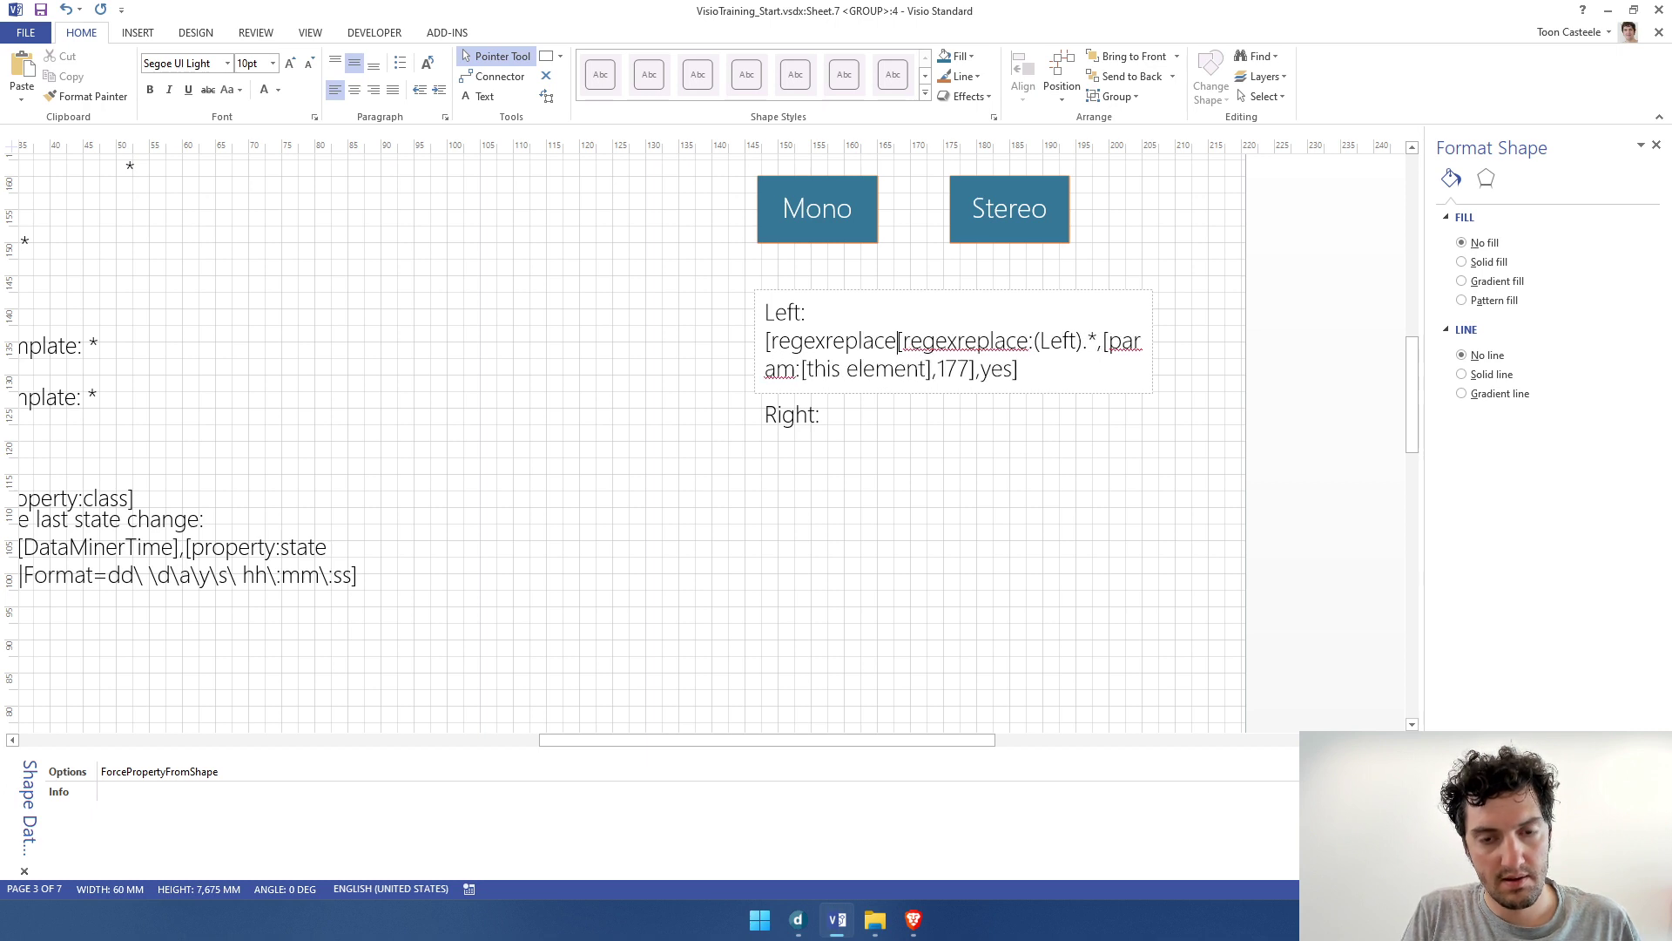
pyautogui.write(':')
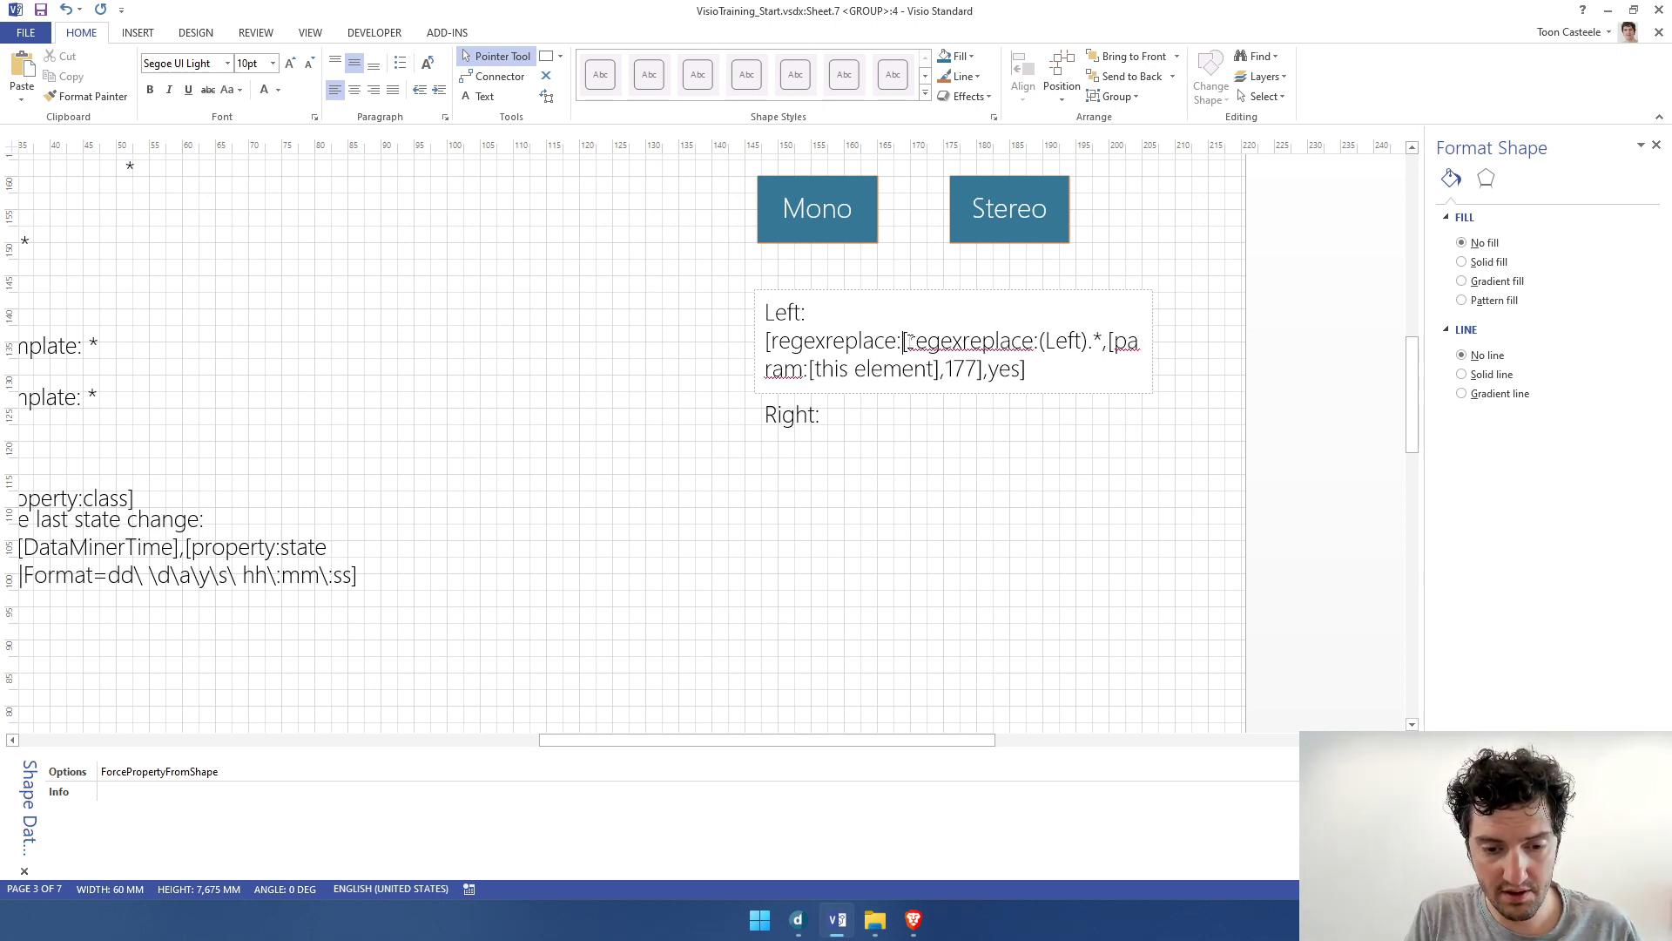
pyautogui.write('(')
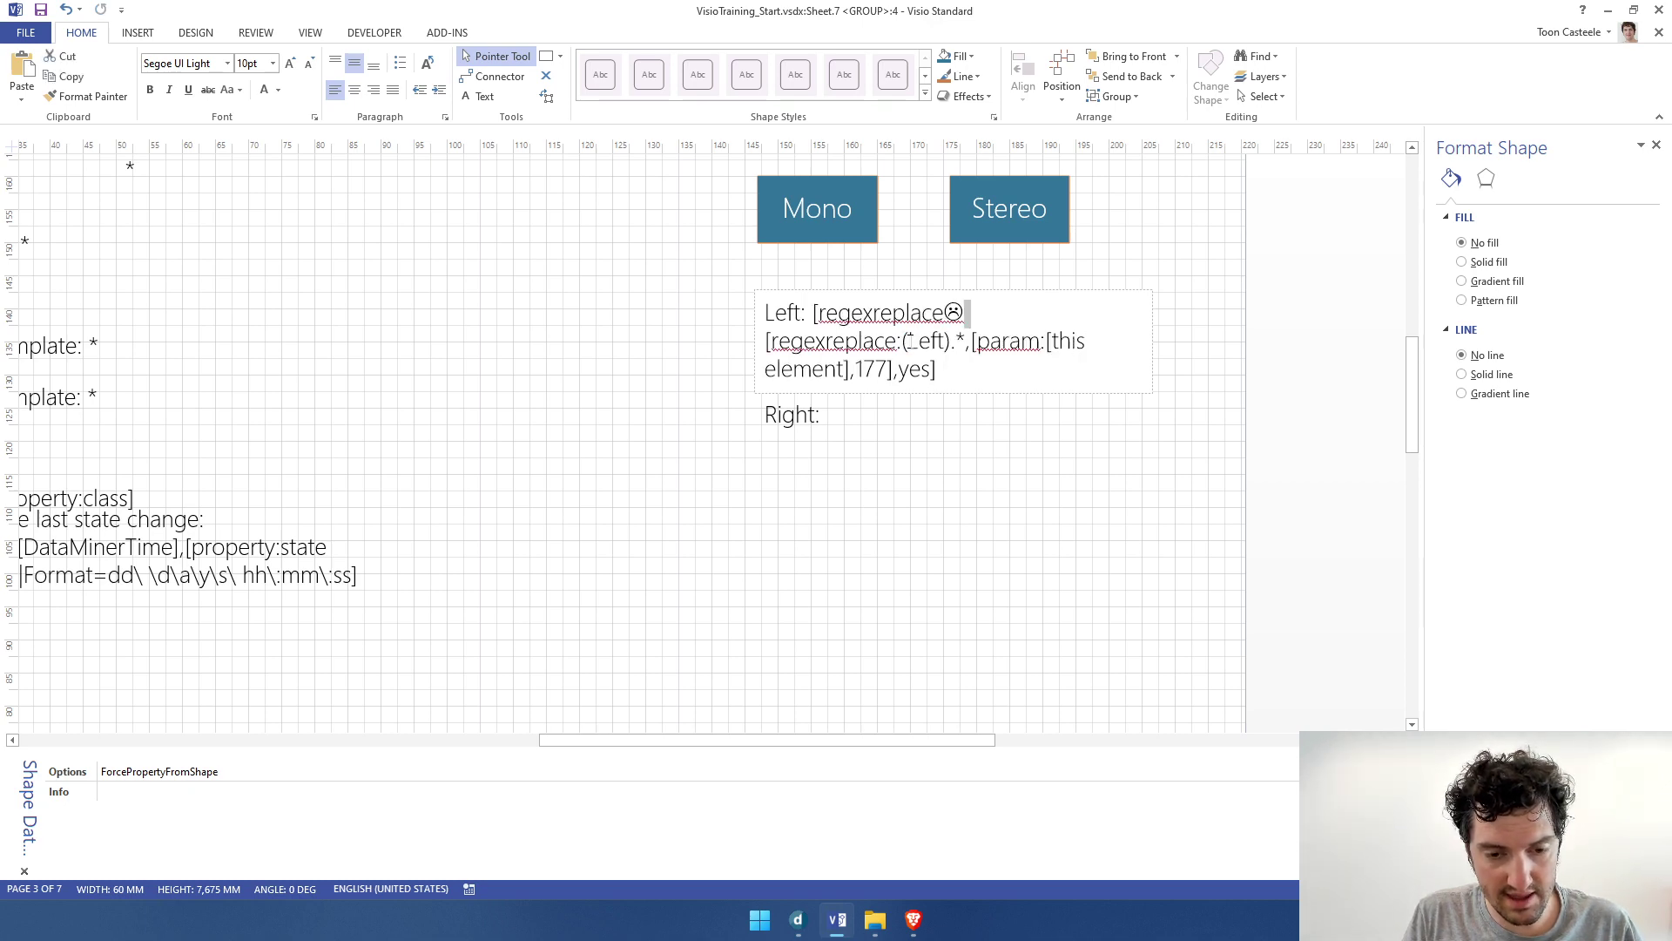
pyautogui.hotkey('ctrl', 'z')
pyautogui.hotkey('ctrl', 'z')
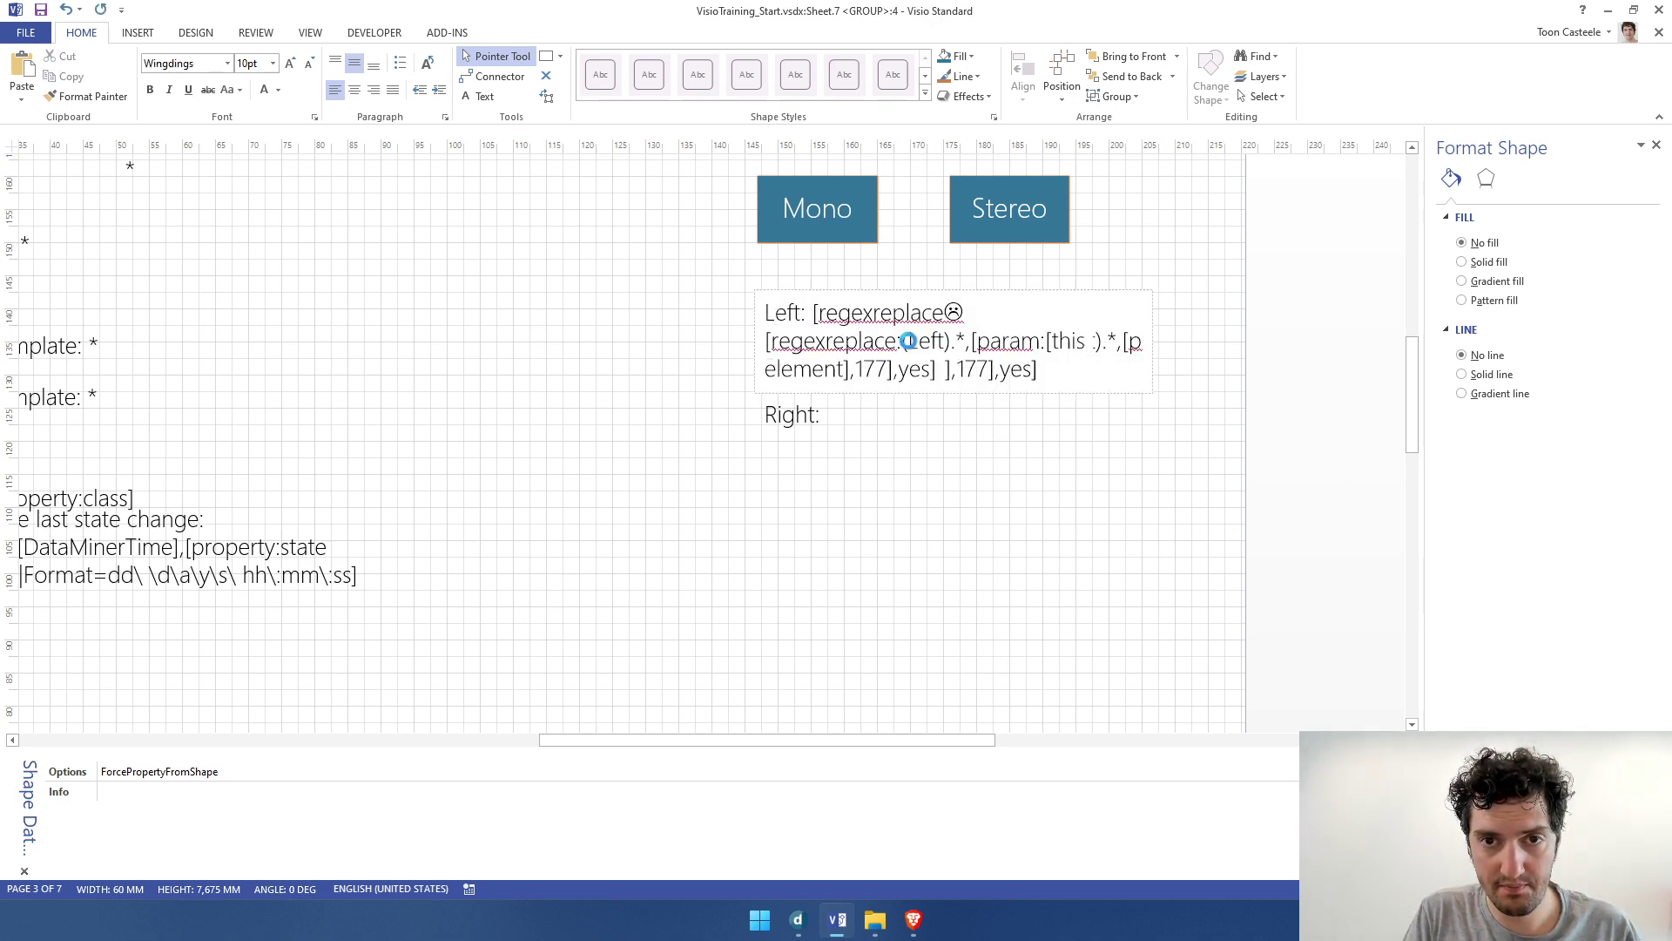
pyautogui.hotkey('ctrl', 'z')
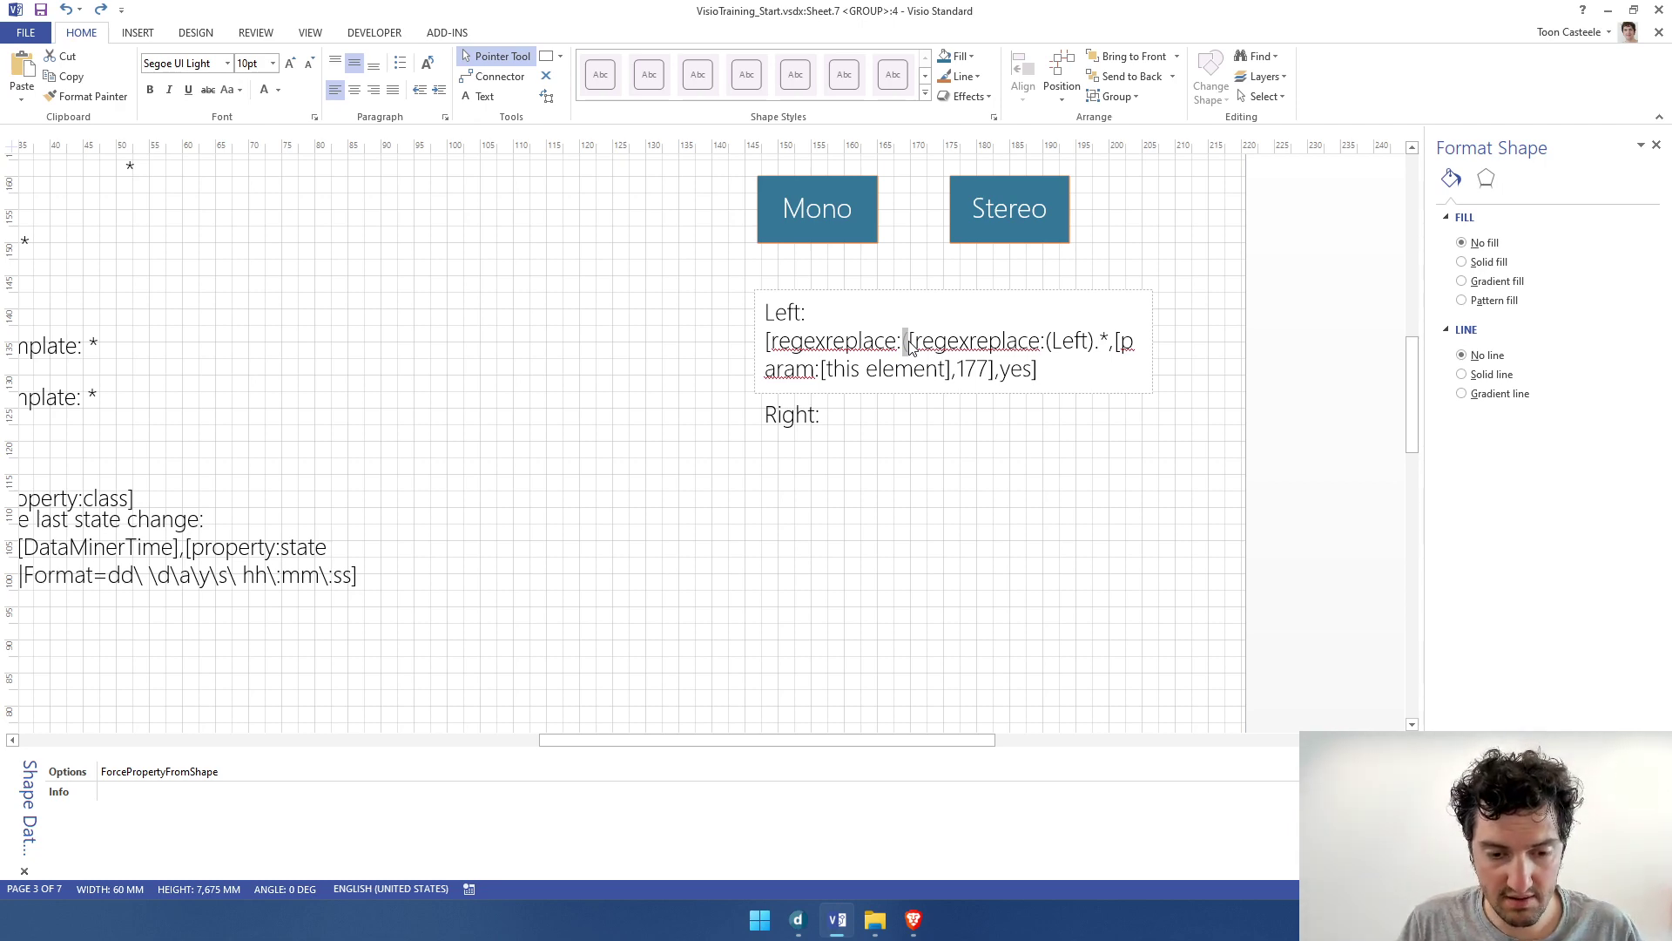
# Insert the pattern "^(?!yes).*," between the outer "[regexreplace:" and the inner regexreplace expression in the Left field
pyautogui.write('(')
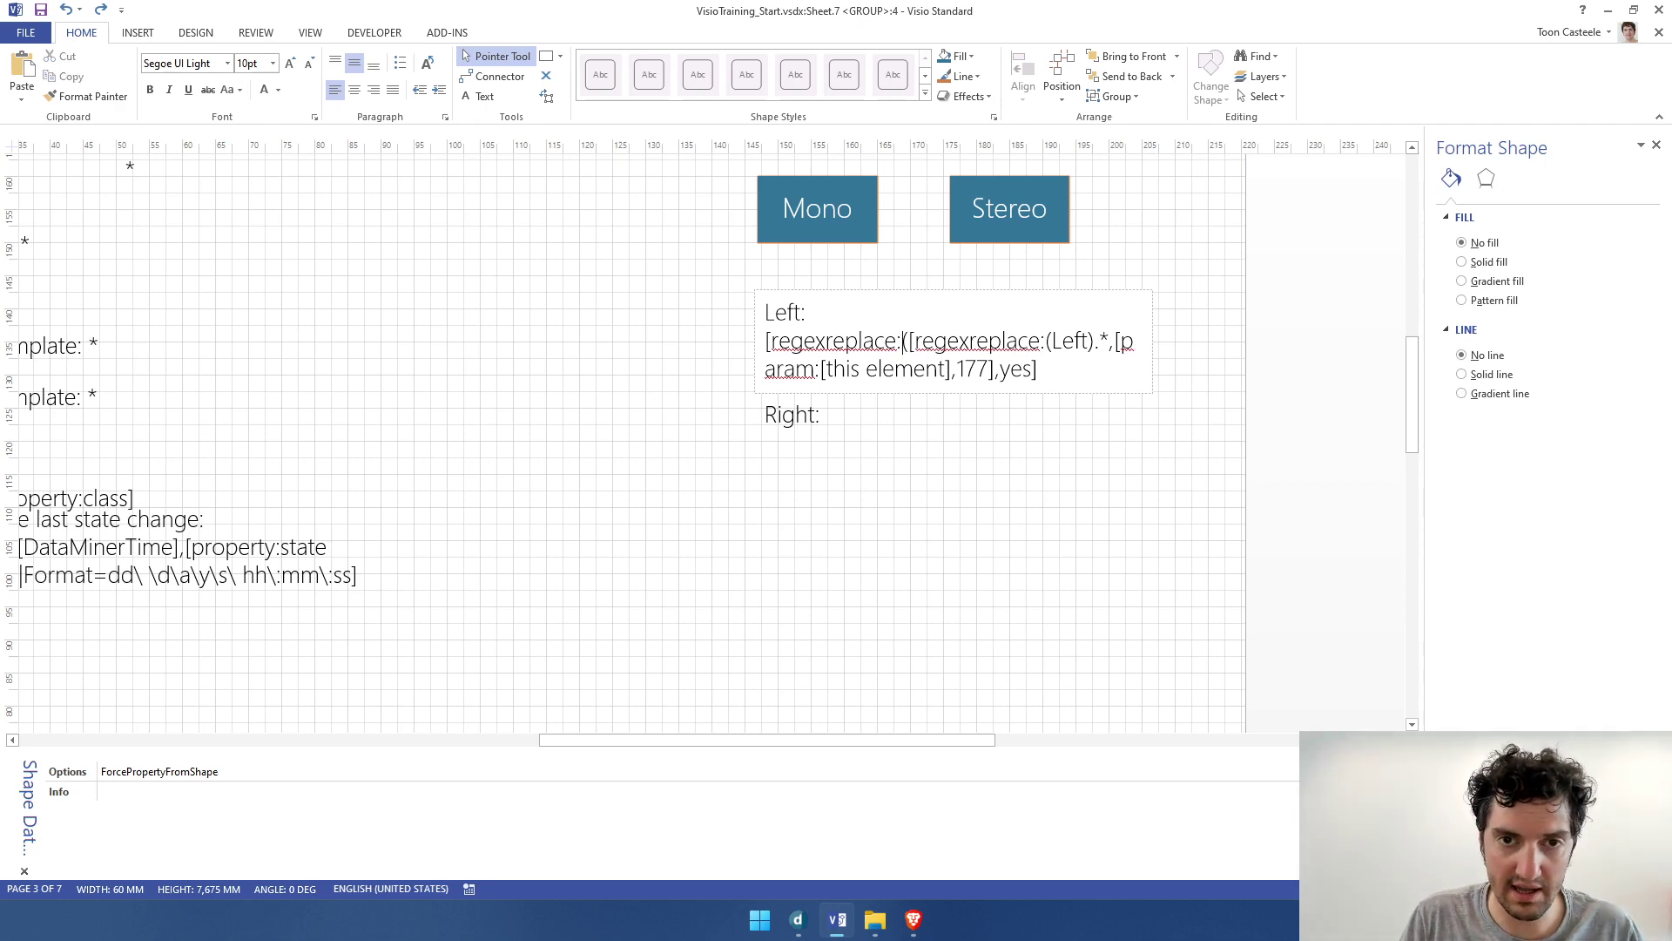
pyautogui.write('^')
pyautogui.write('yes)')
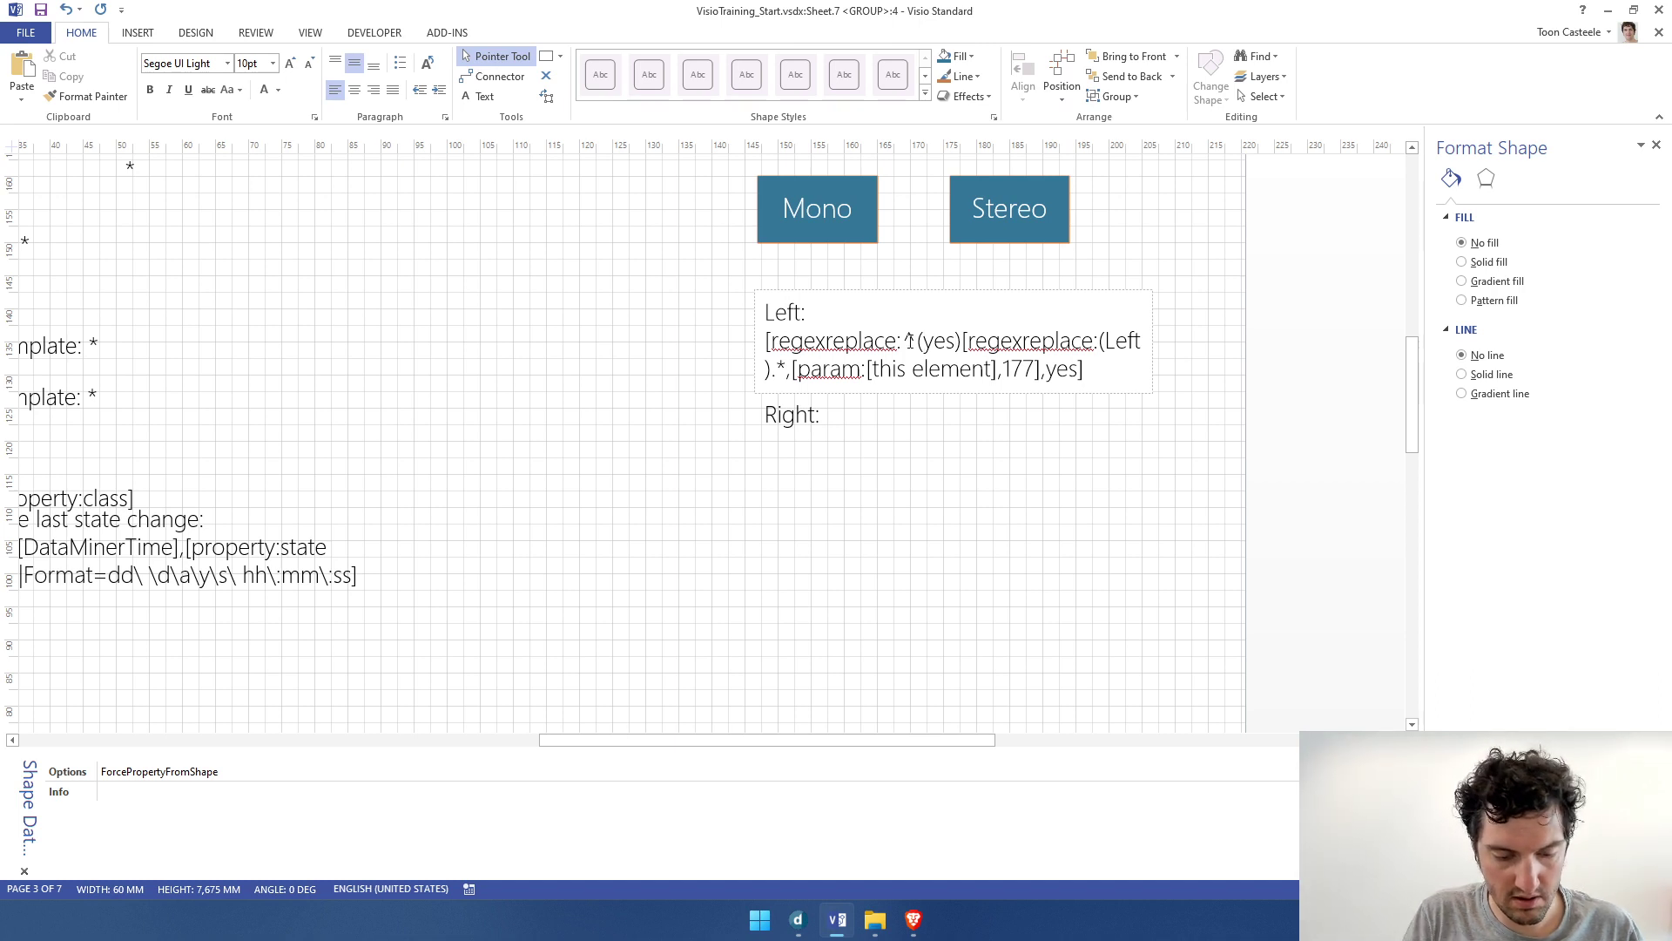
pyautogui.write('?!')
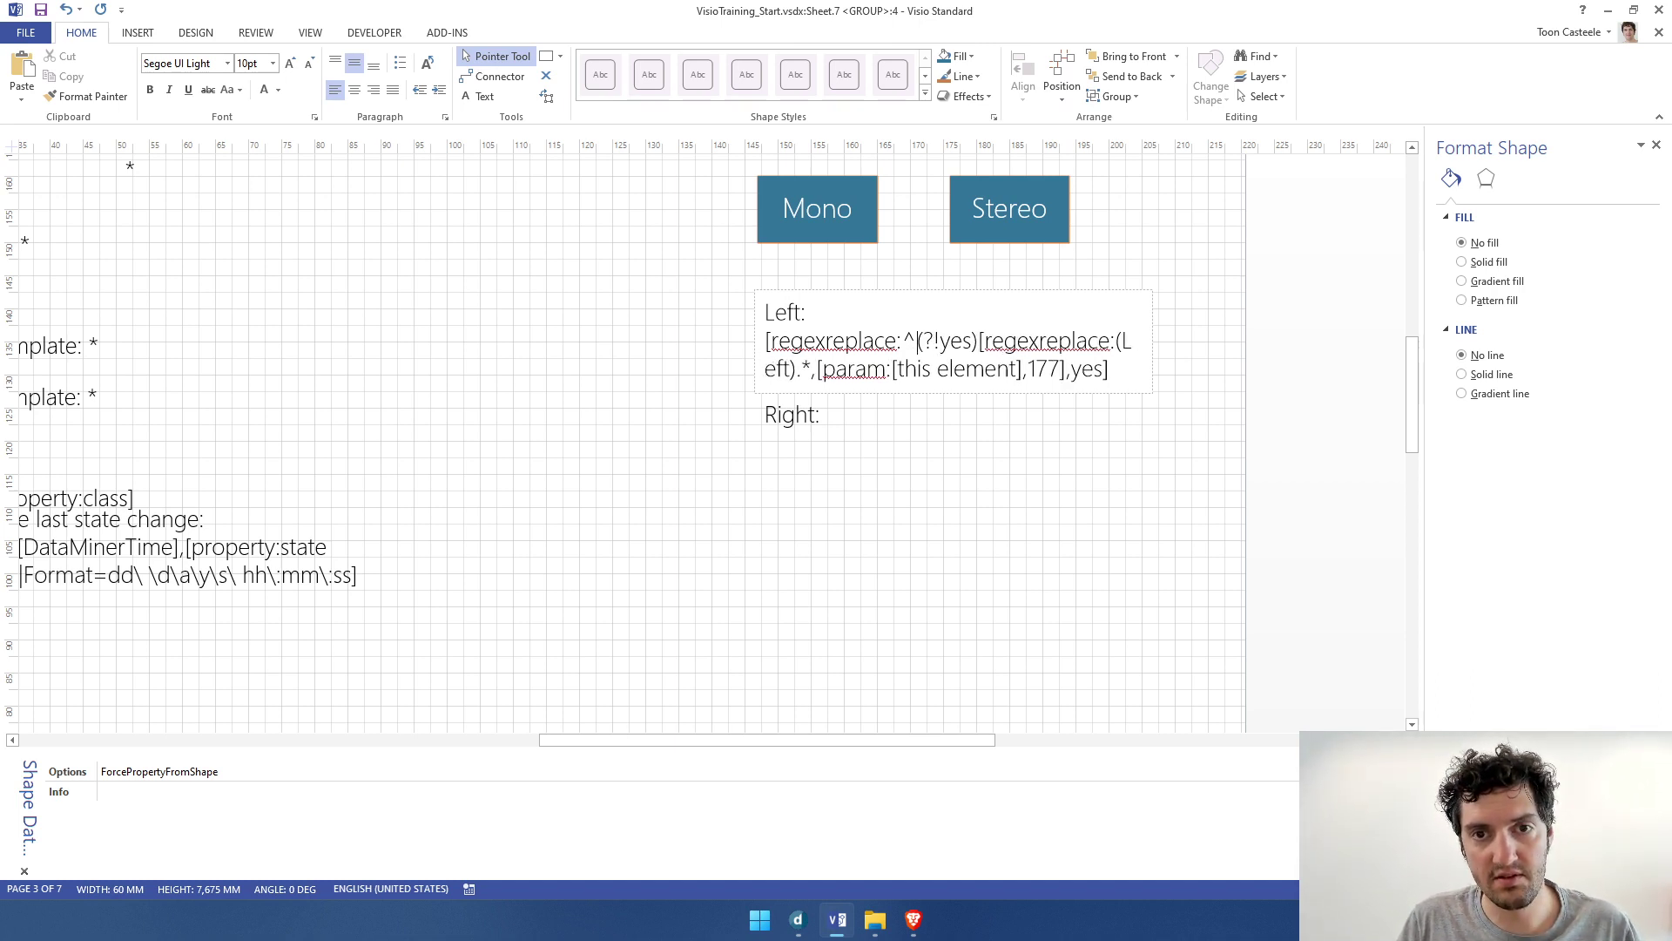
pyautogui.click(915, 342)
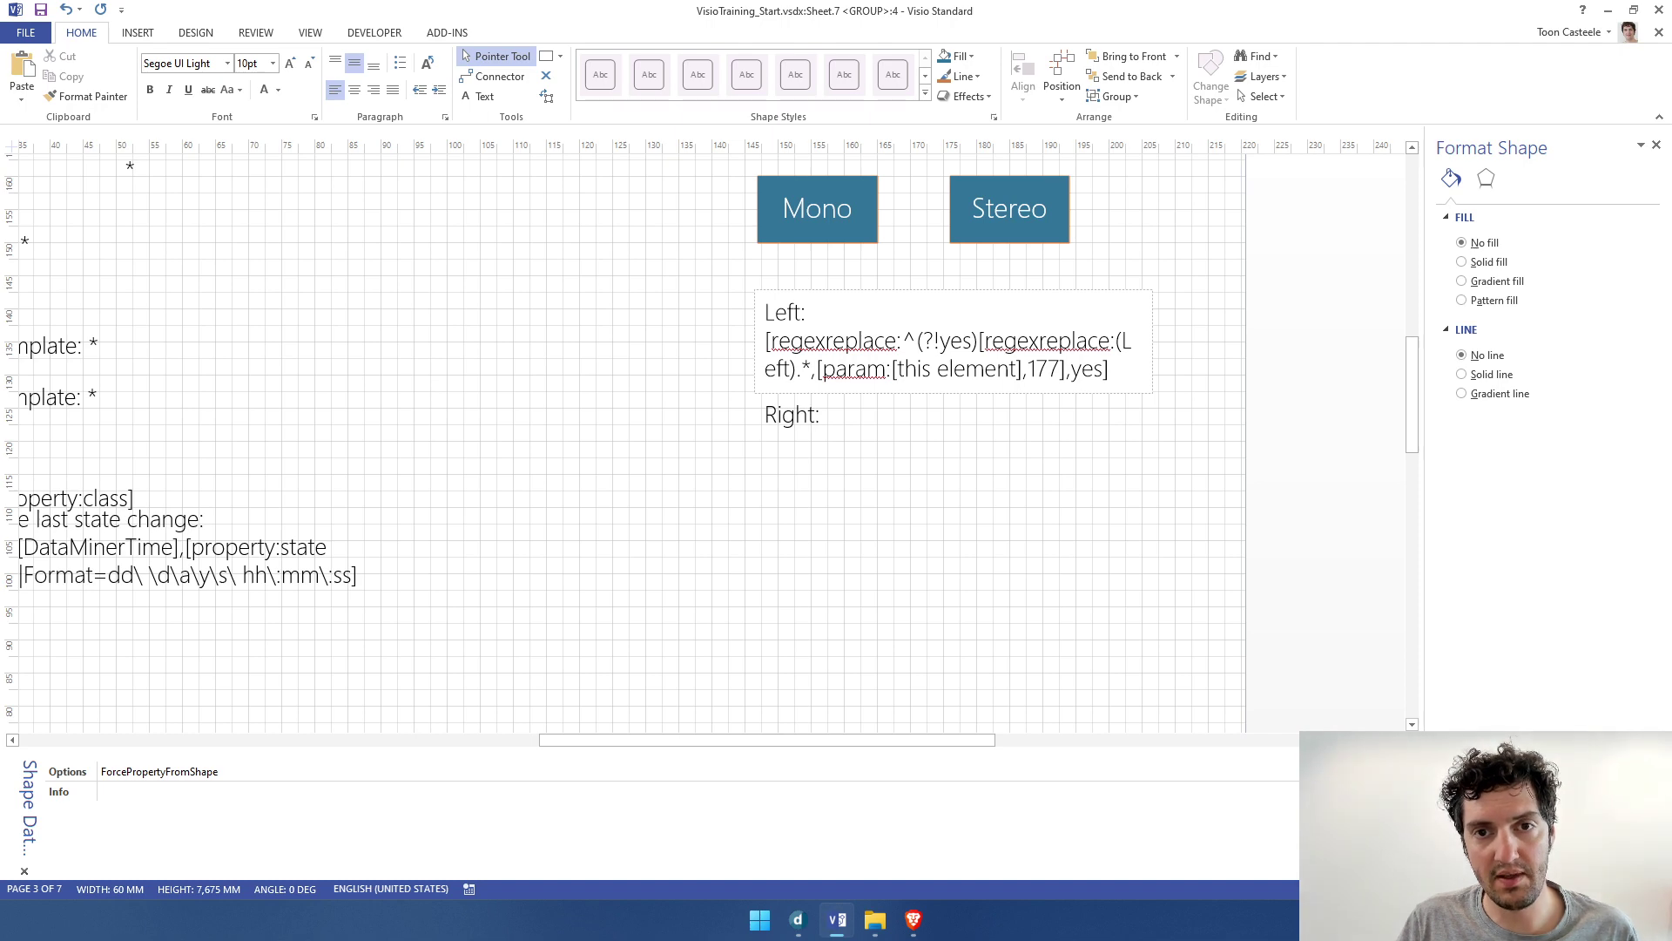
pyautogui.hotkey('shift', 'Right')
pyautogui.hotkey('shift', 'Right')
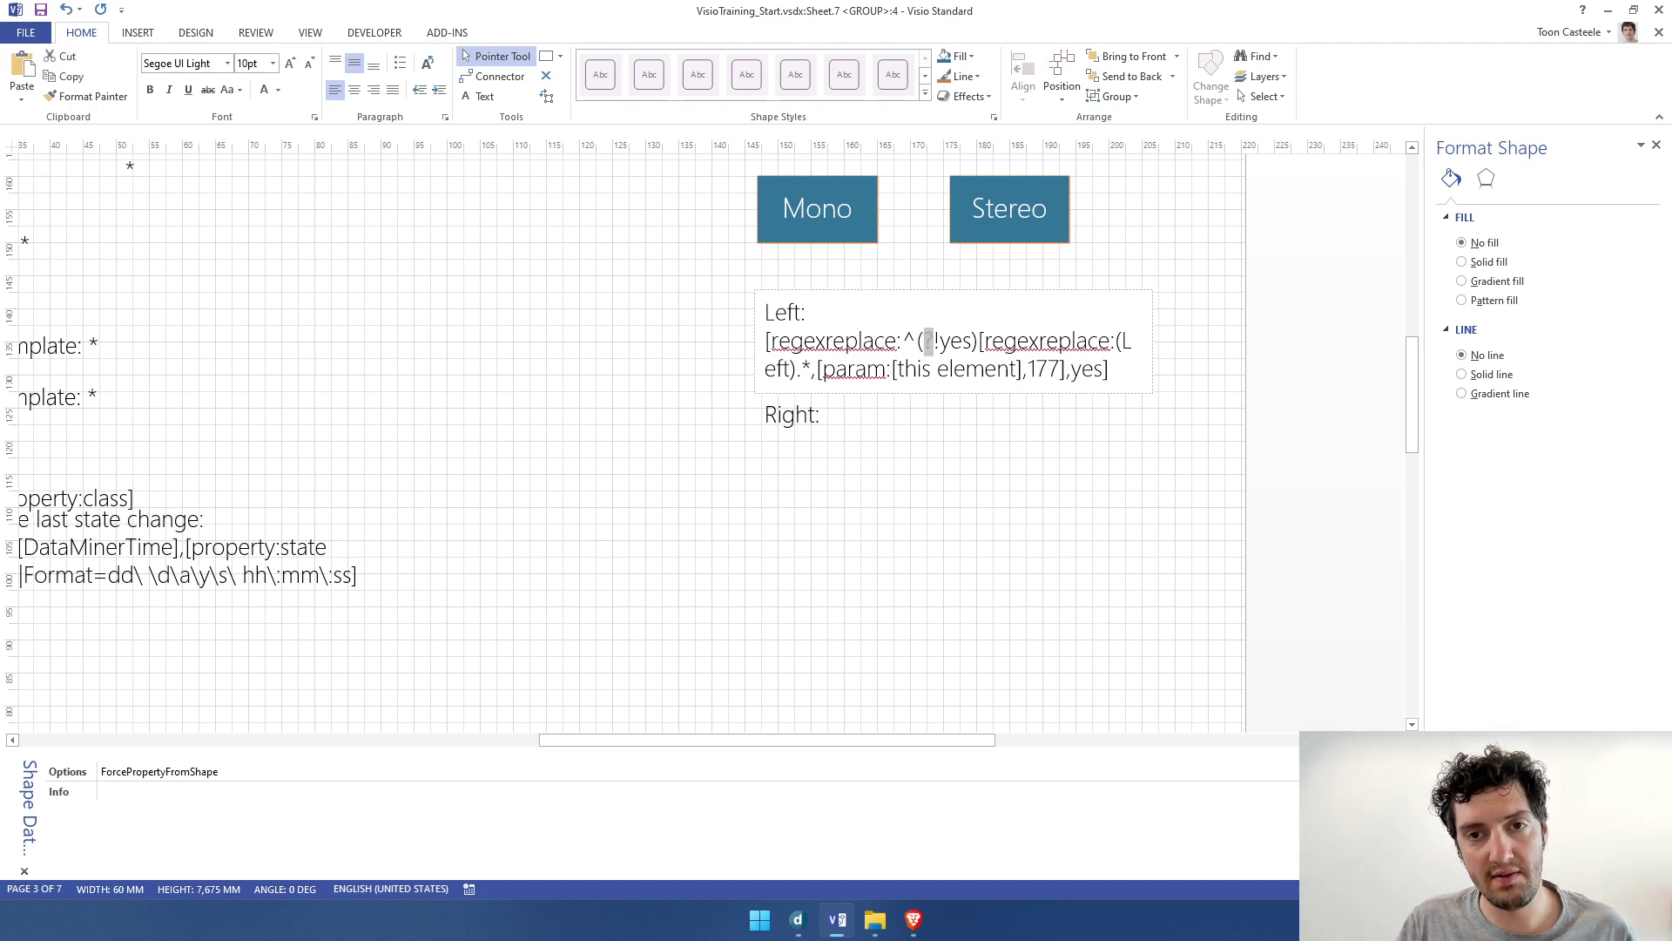
pyautogui.click(941, 341)
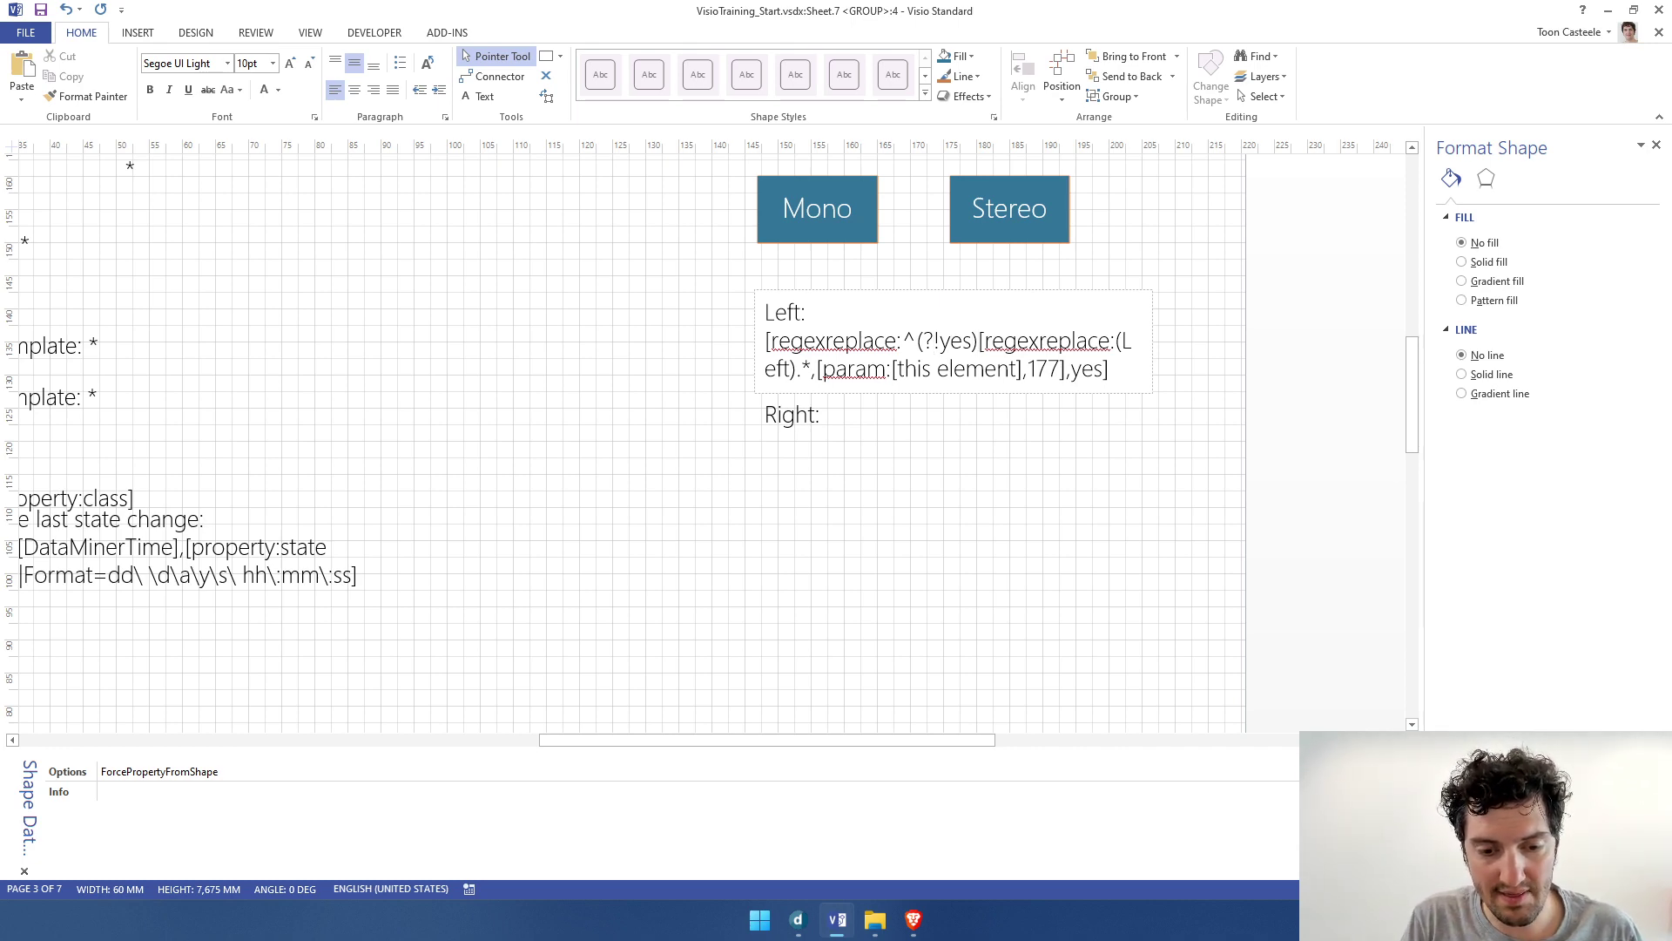
pyautogui.write('.*')
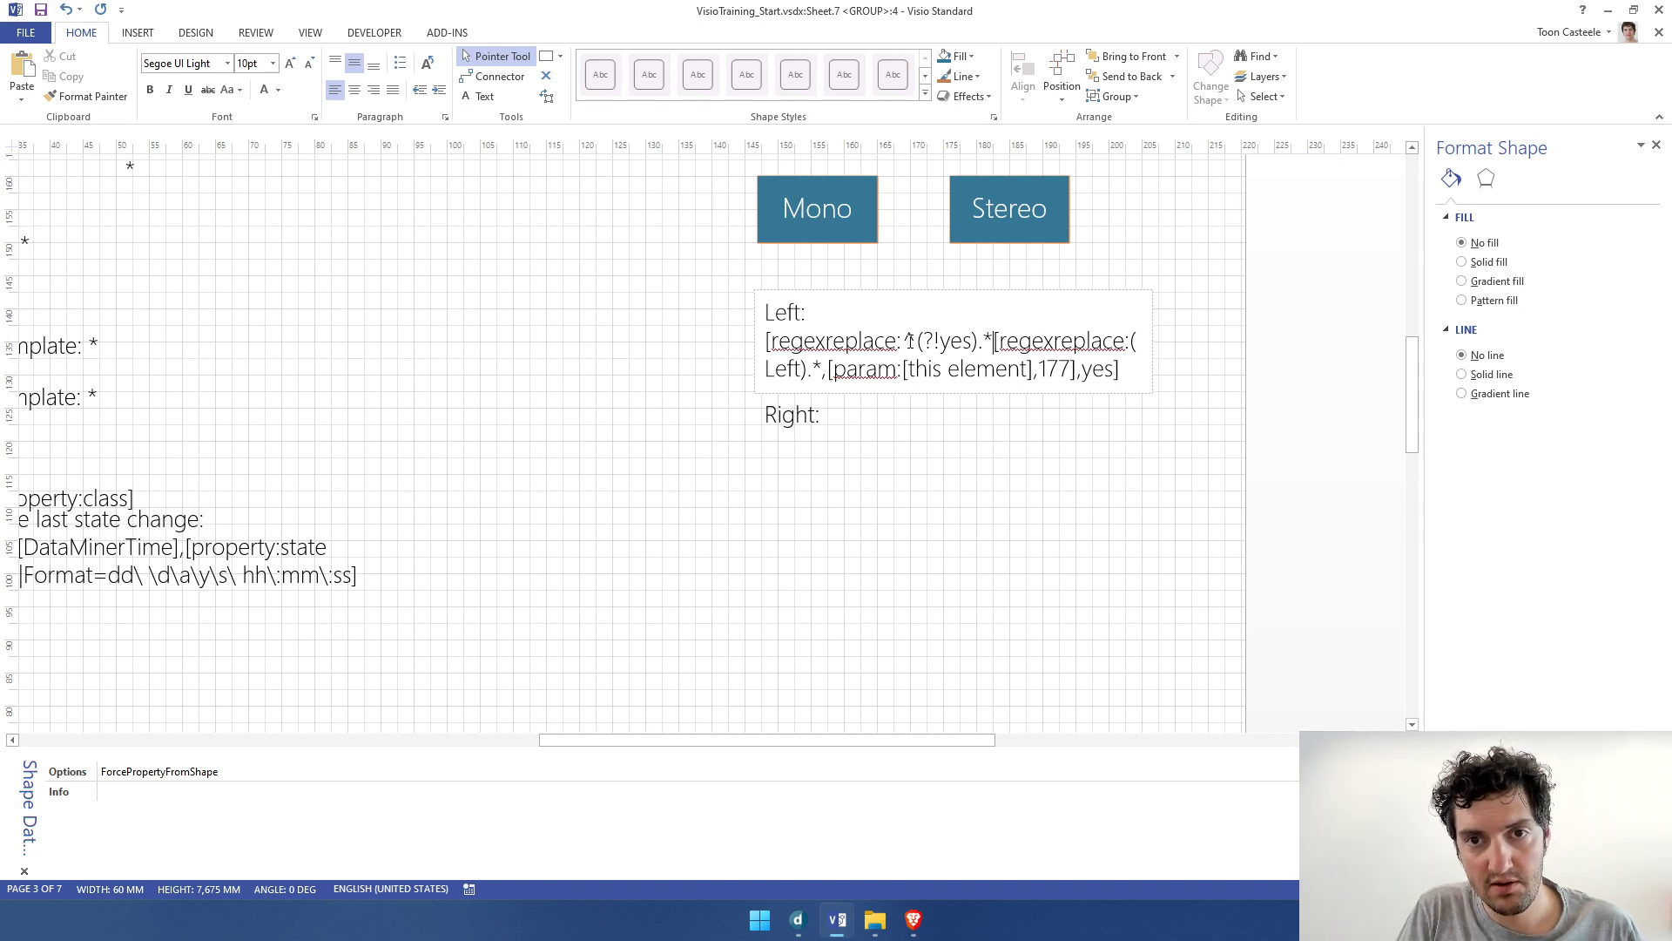
pyautogui.write(',')
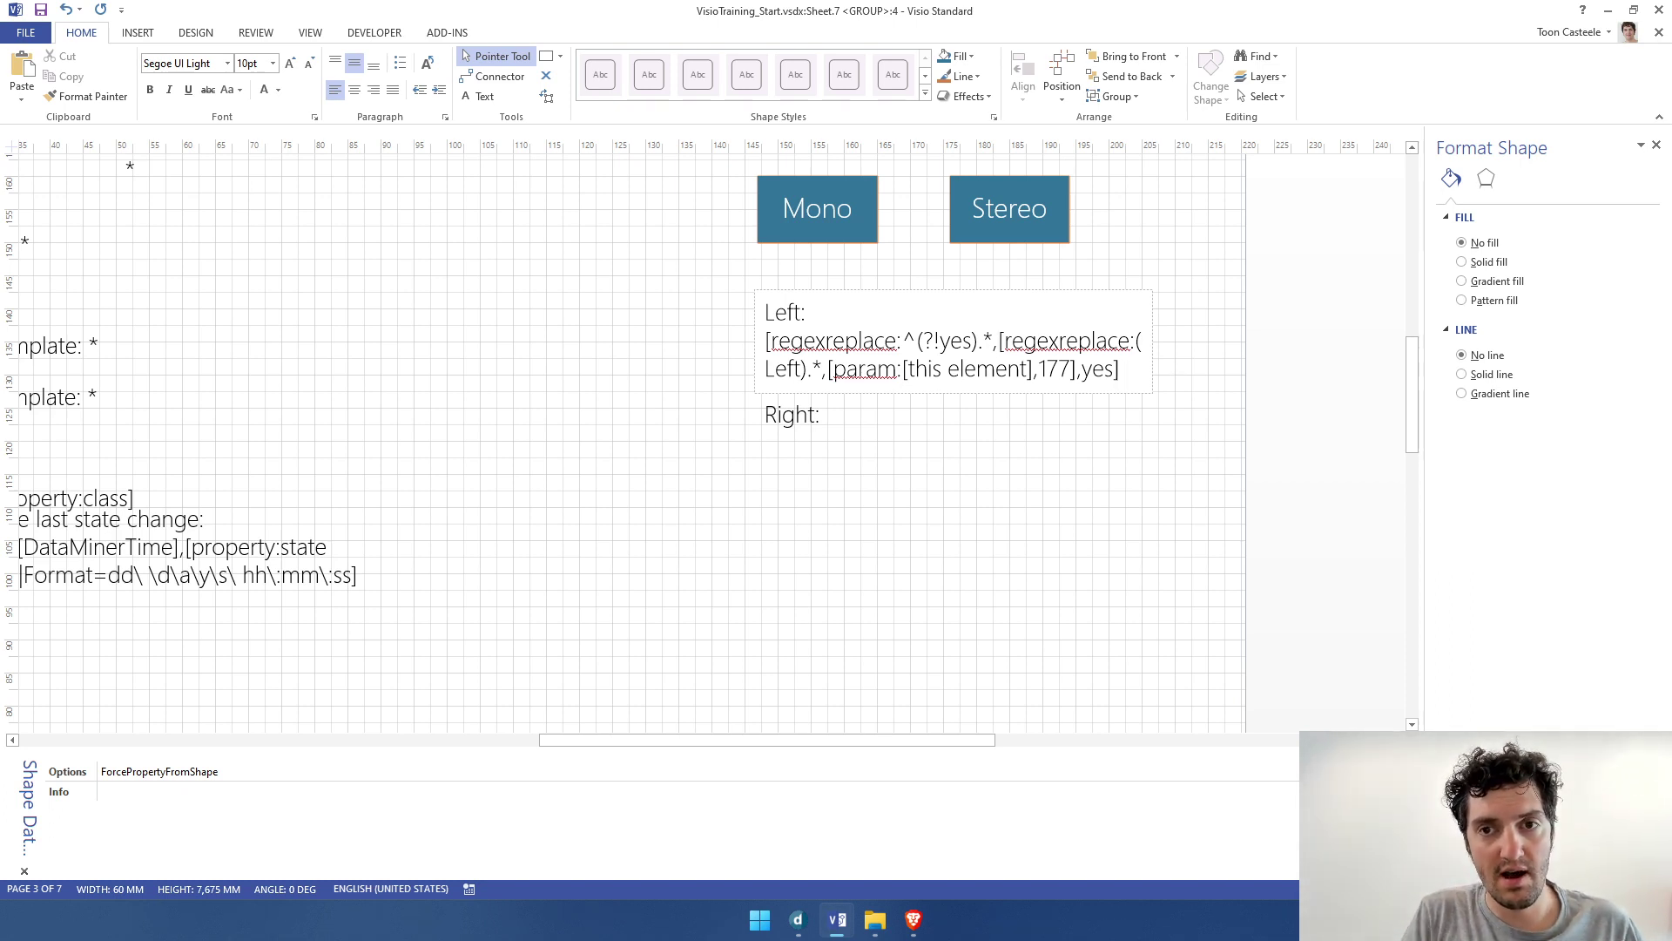
# Complete the outer regexreplace of the Left field by appending ",no]" after the inner expression
pyautogui.write(',')
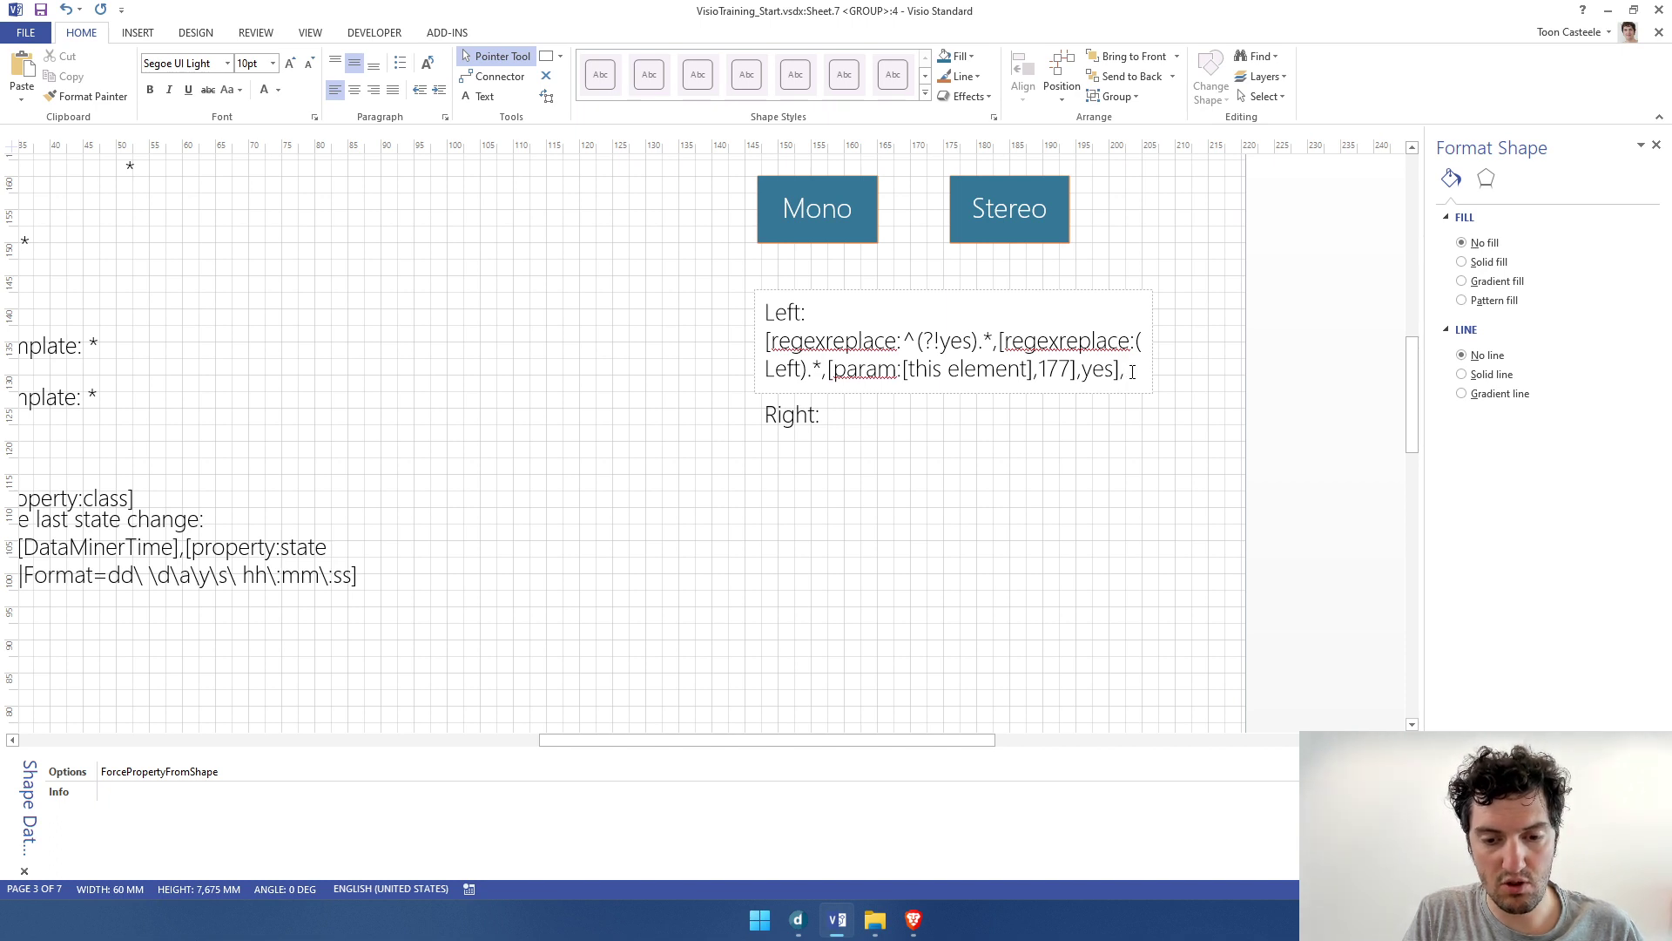
pyautogui.write('no')
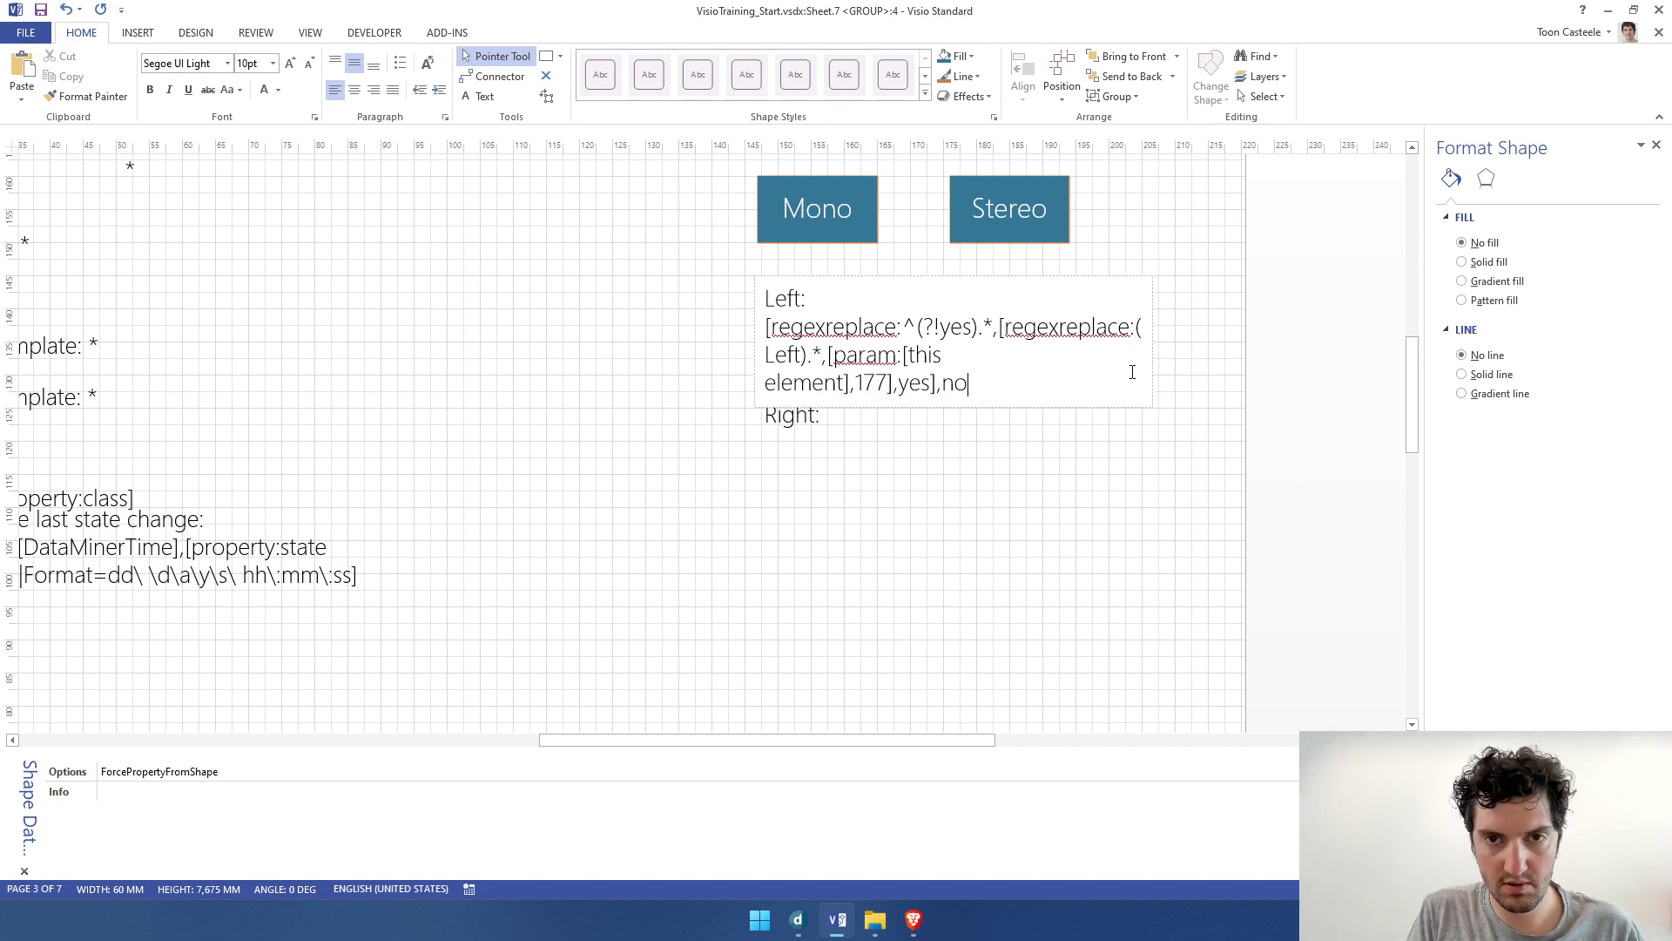
pyautogui.write(']')
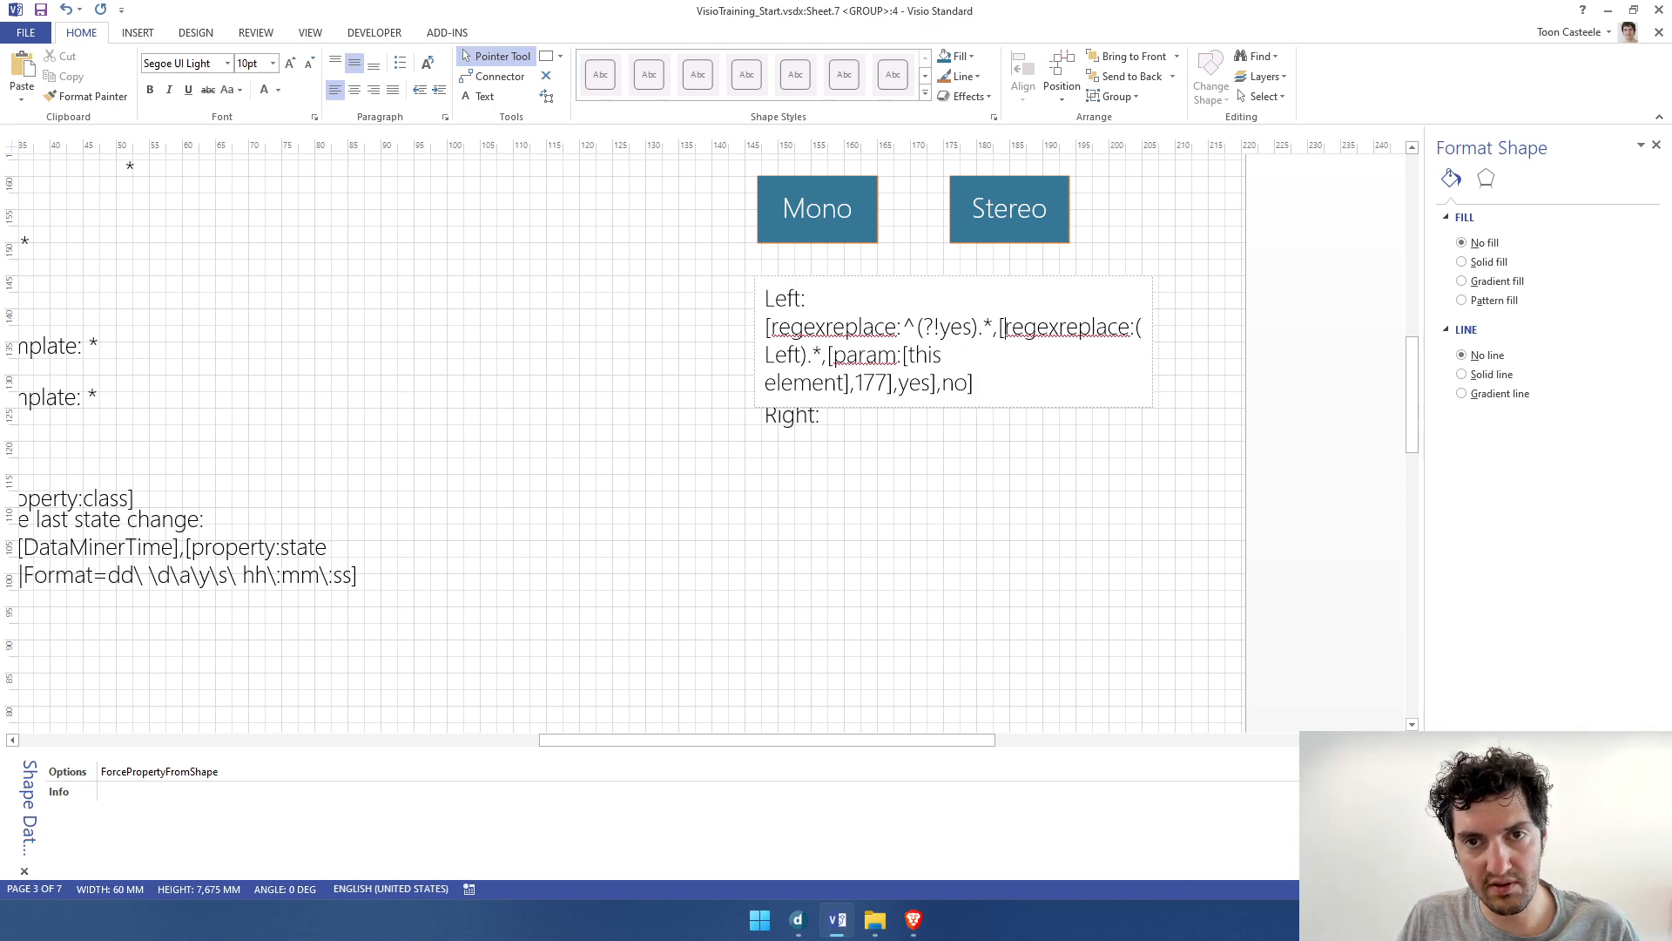
pyautogui.moveTo(1002, 327); pyautogui.dragTo(938, 383)
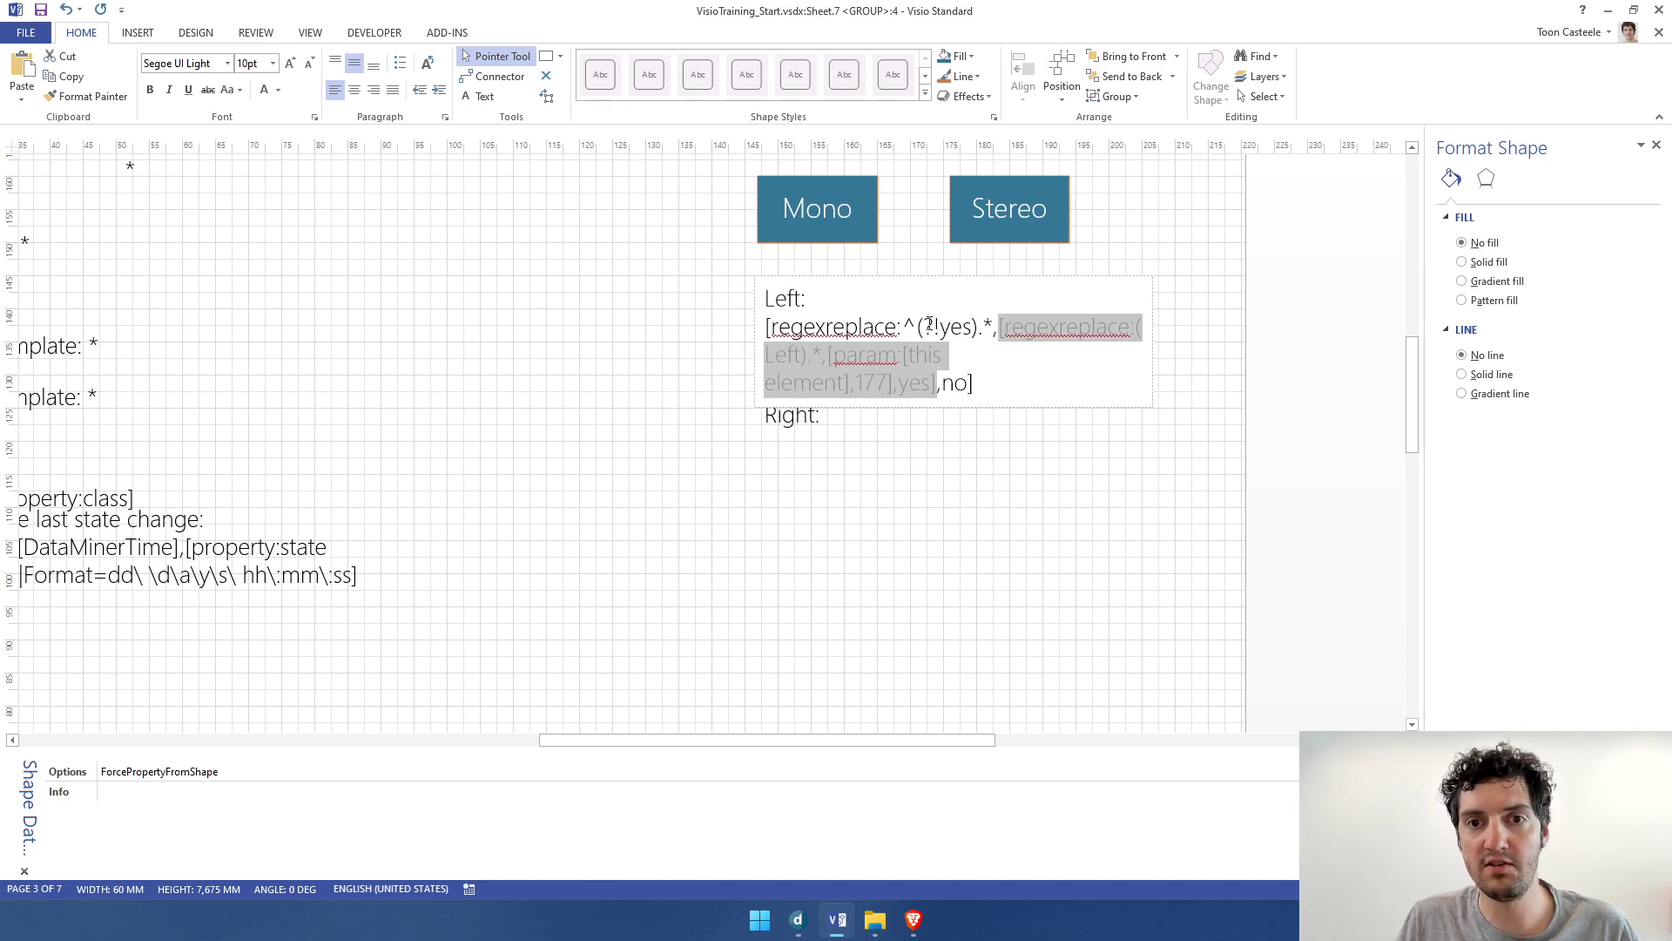
pyautogui.click(993, 386)
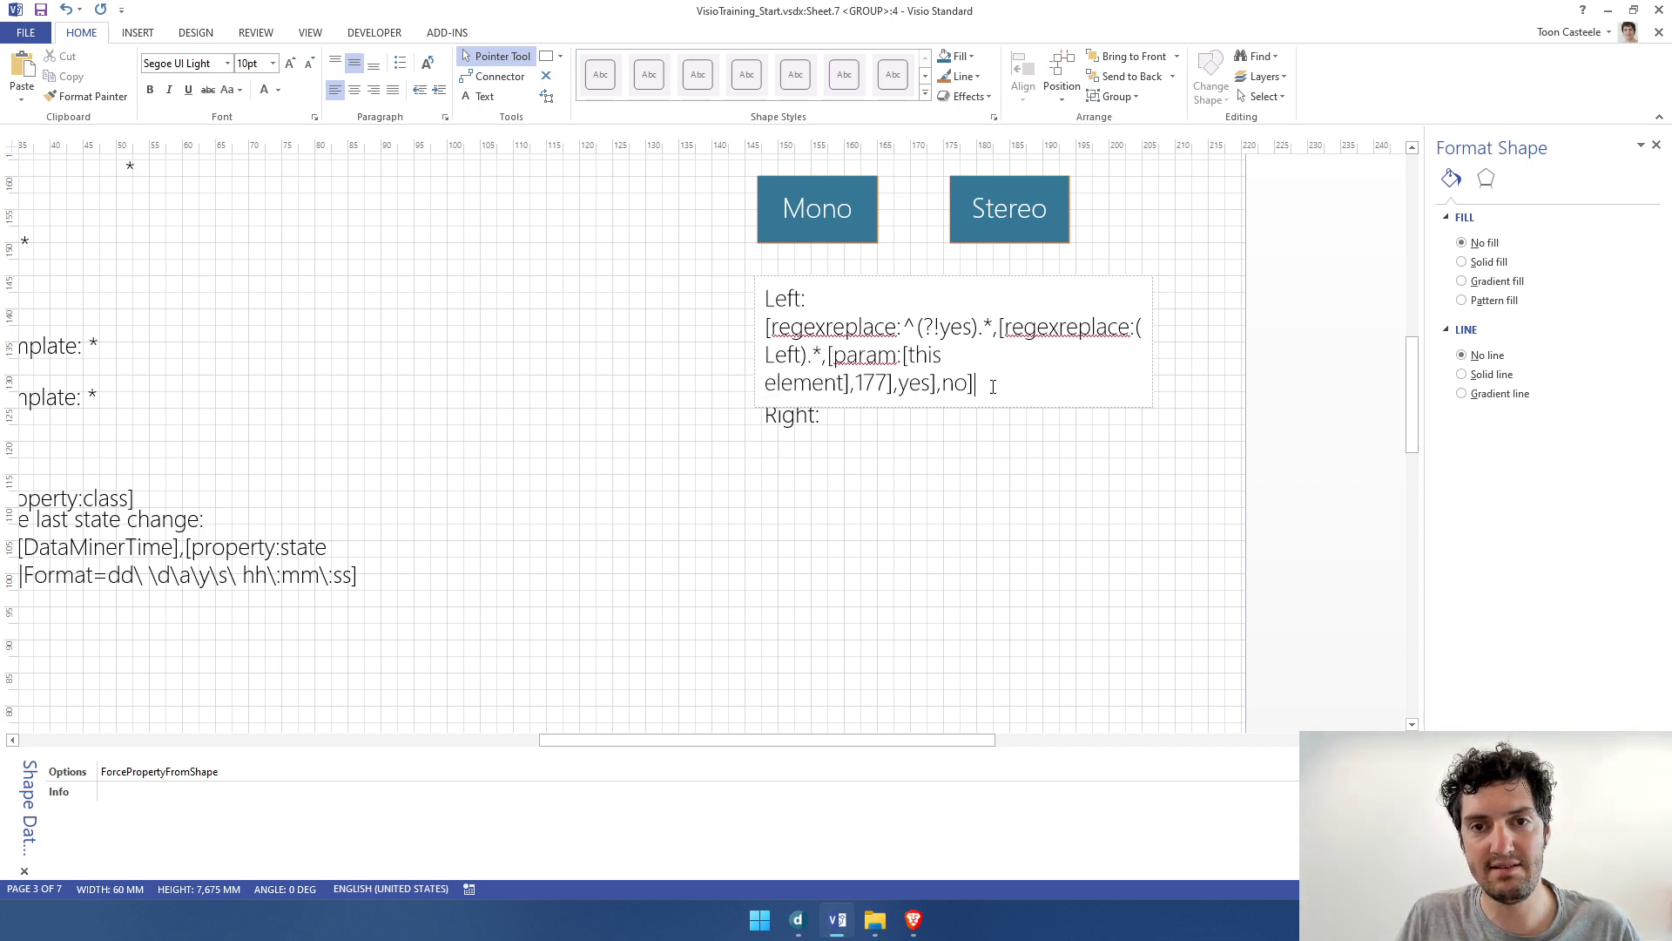
# Change the outer pattern in the Left field to "^(?!yes$).*", then switch to DataMiner and check the Left field
pyautogui.click(992, 327)
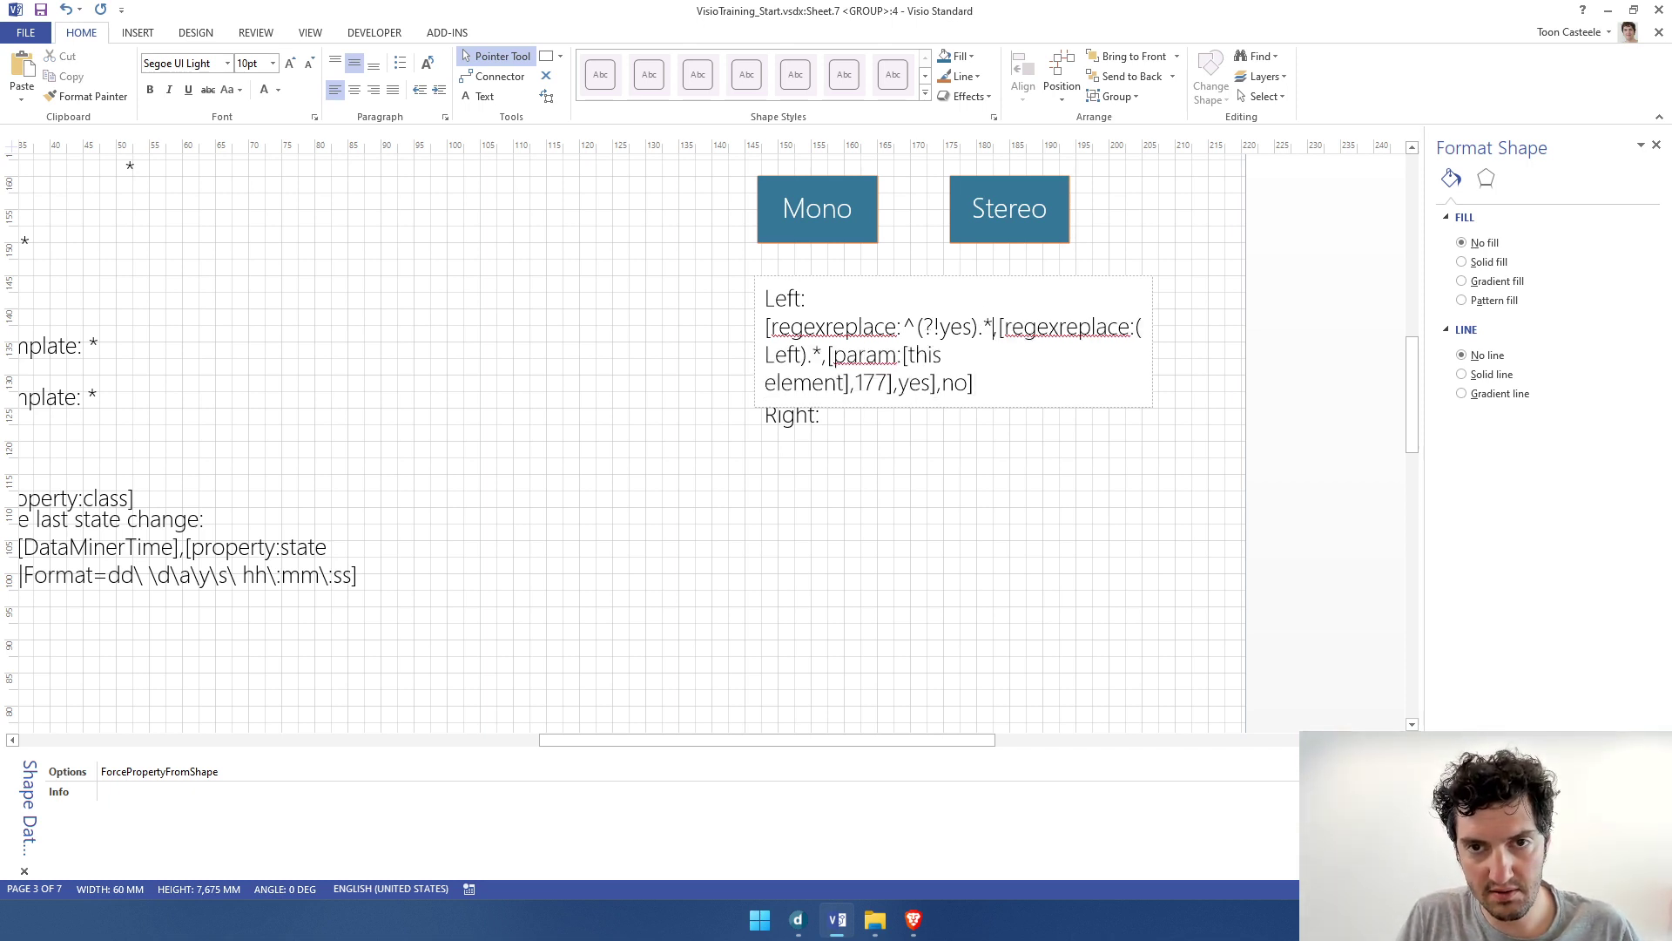
pyautogui.press('BackSpace')
pyautogui.press('BackSpace')
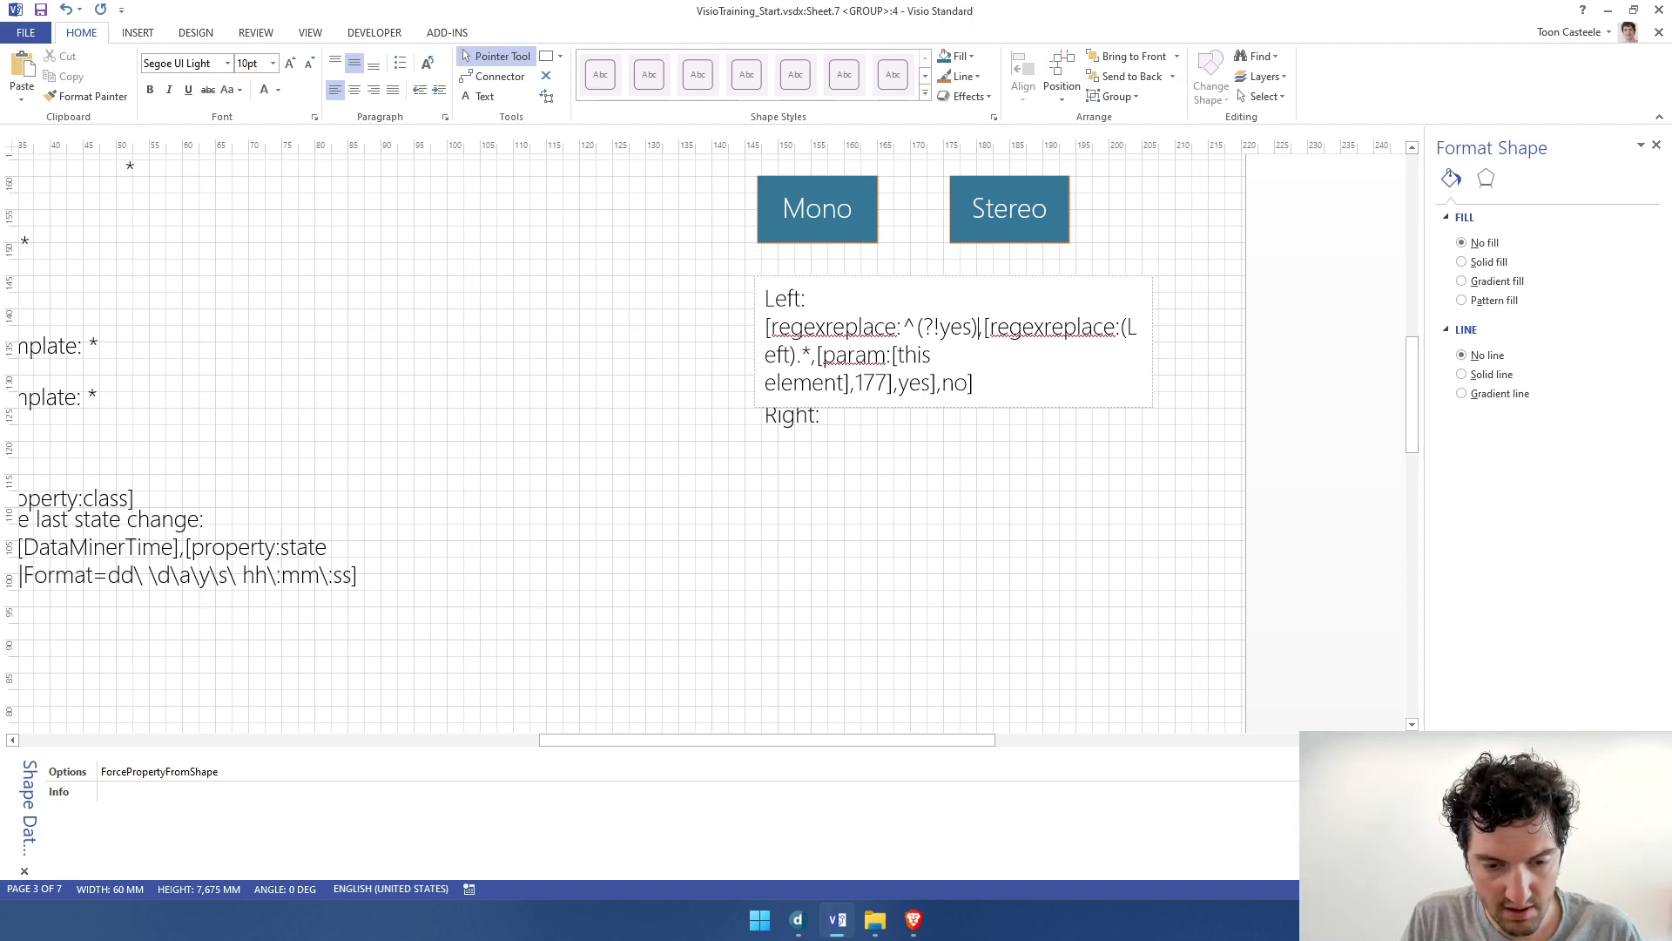
pyautogui.write('$)')
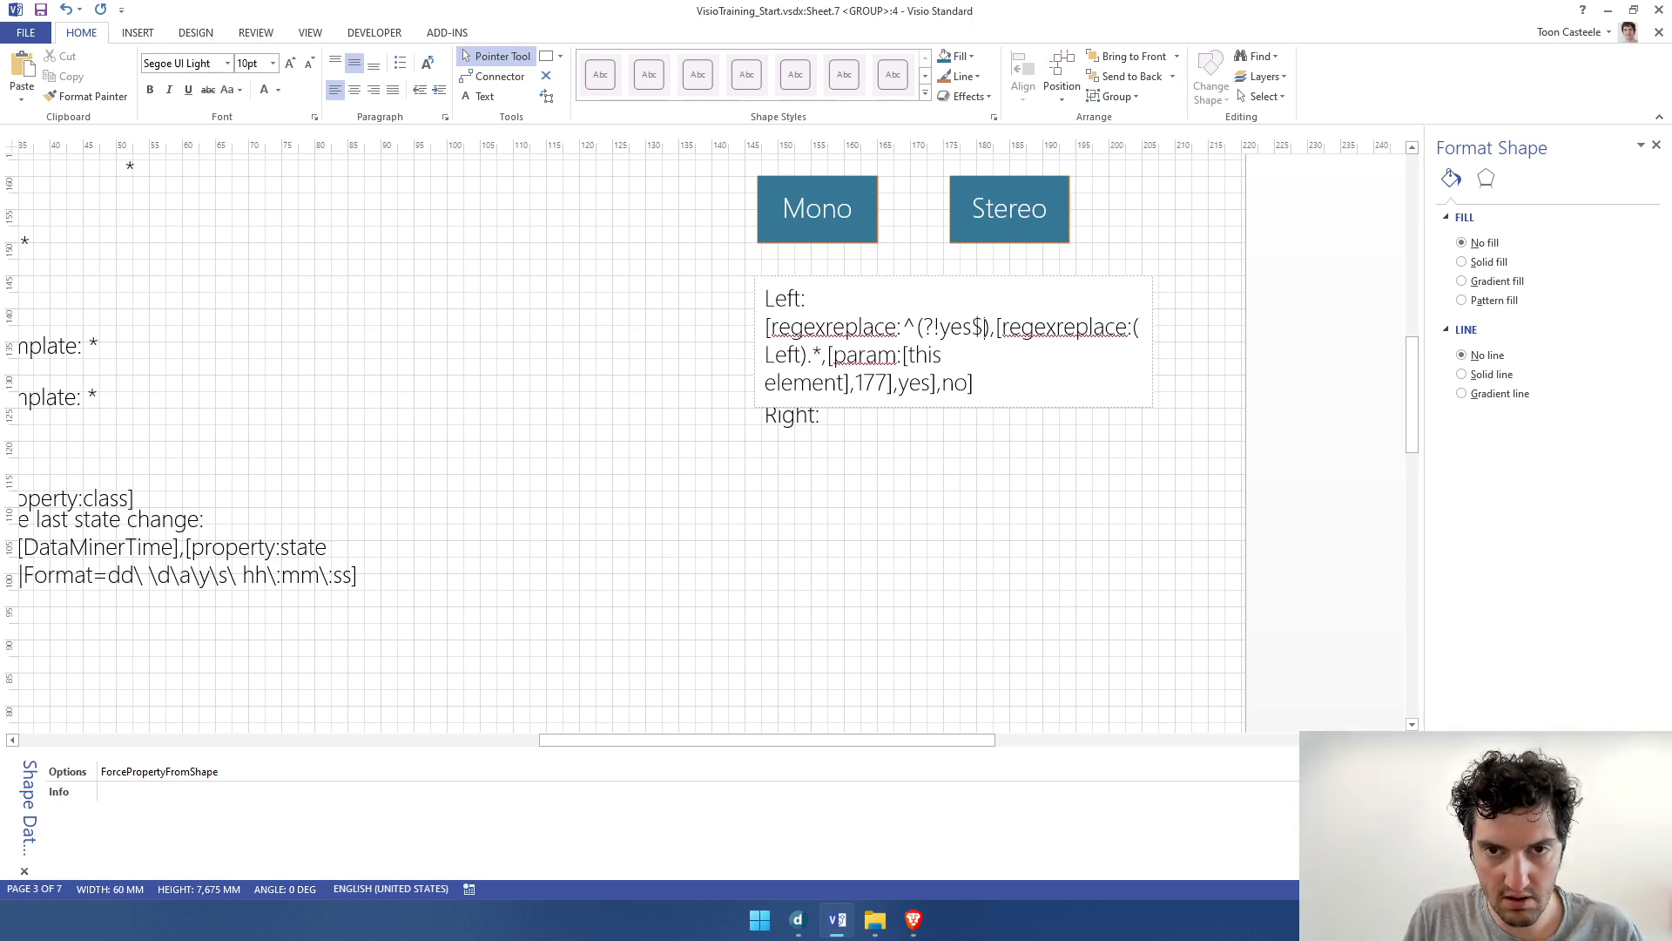
pyautogui.write('.*')
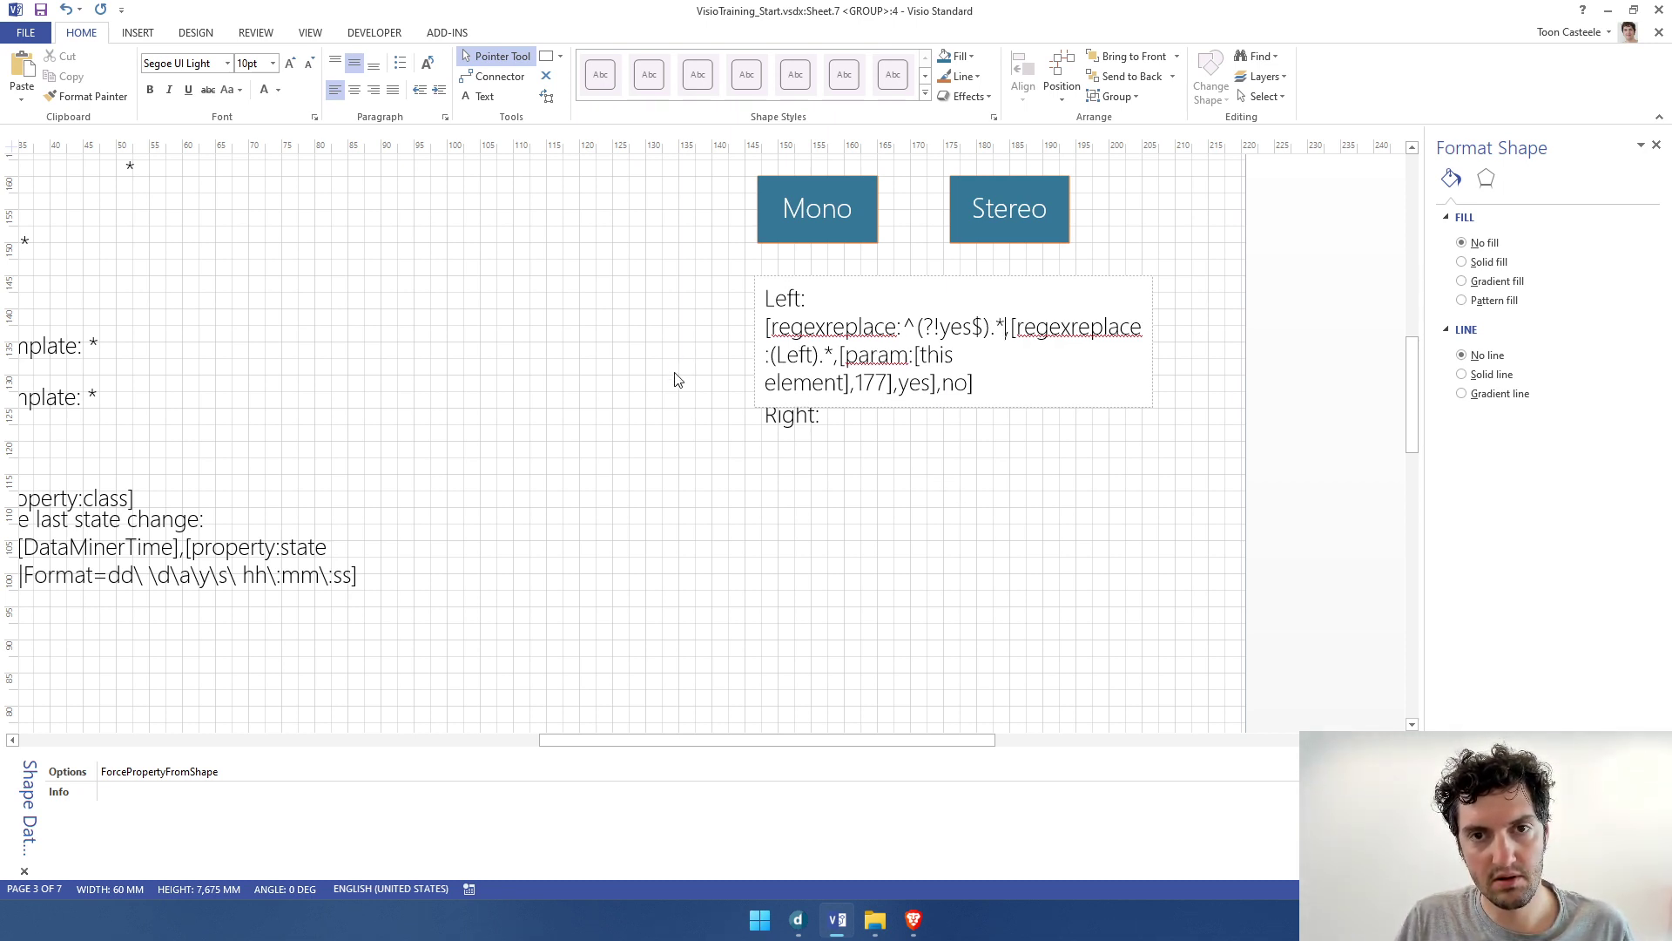
pyautogui.moveTo(990, 328); pyautogui.dragTo(999, 329)
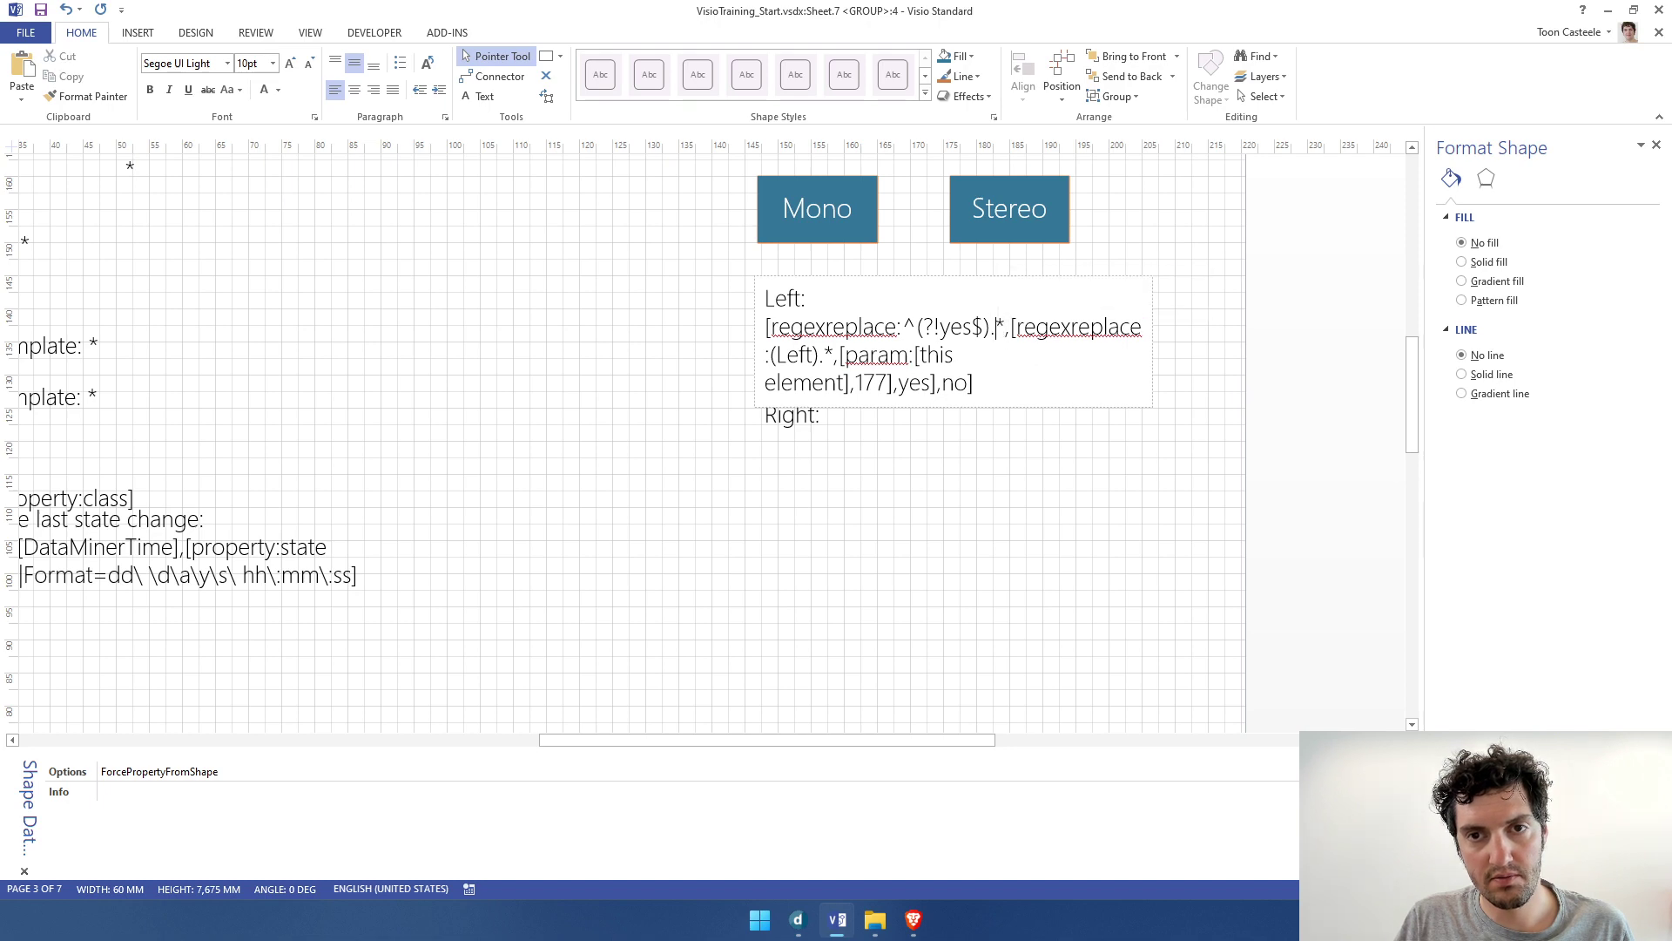
pyautogui.click(670, 389)
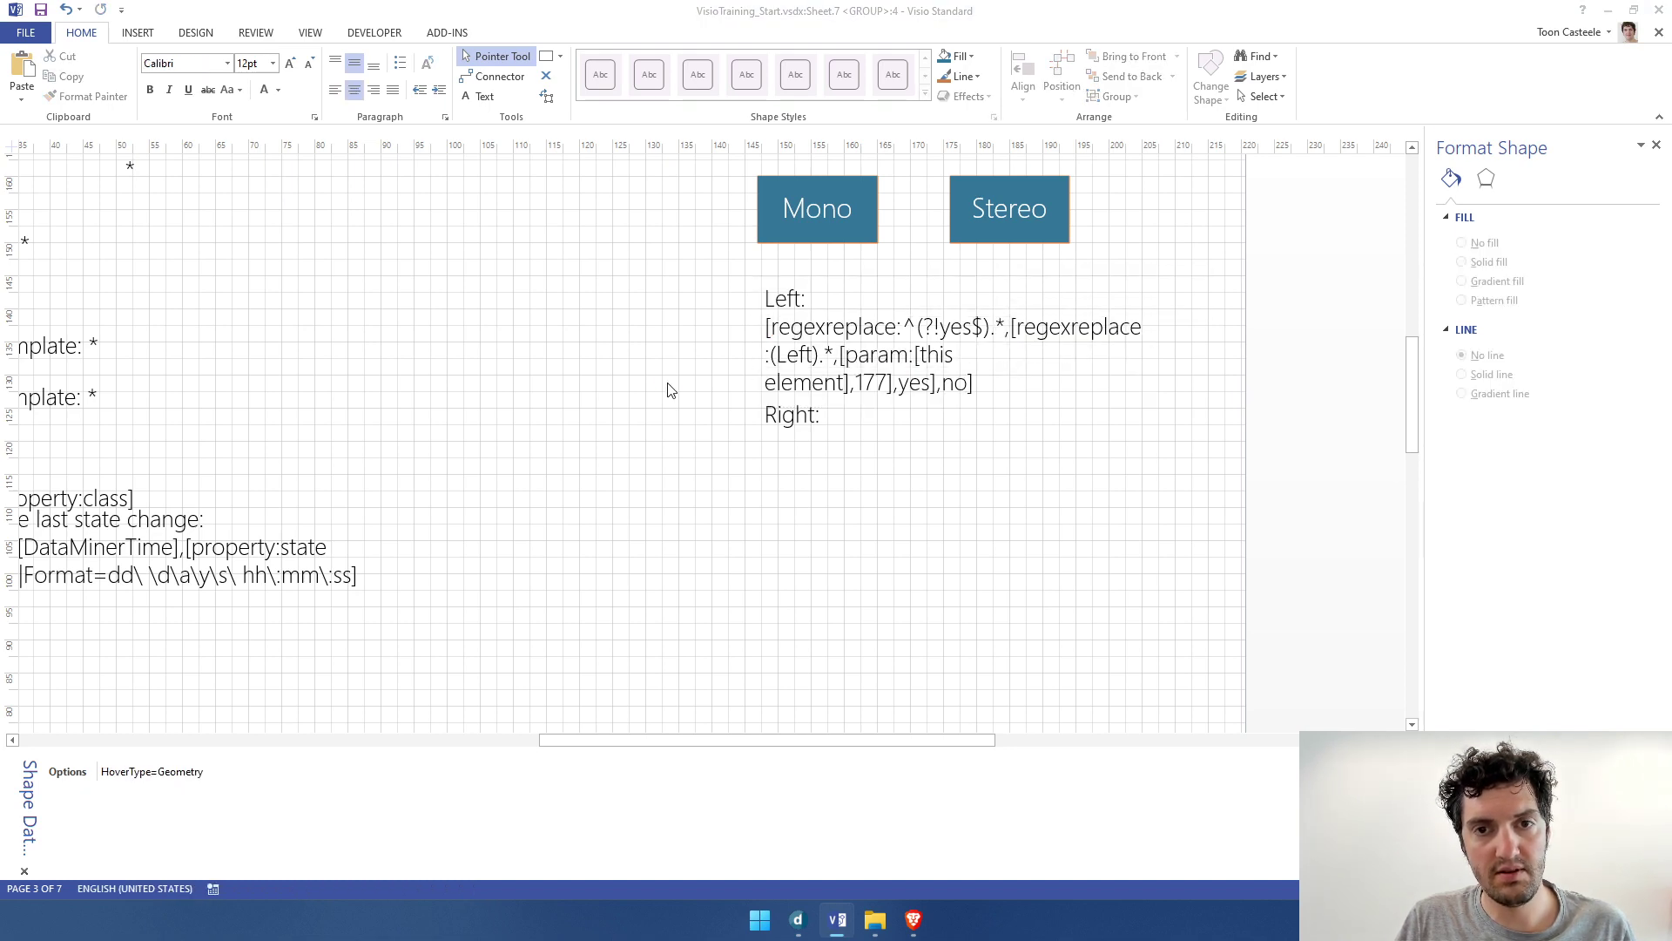
pyautogui.hotkey('alt', 'Tab')
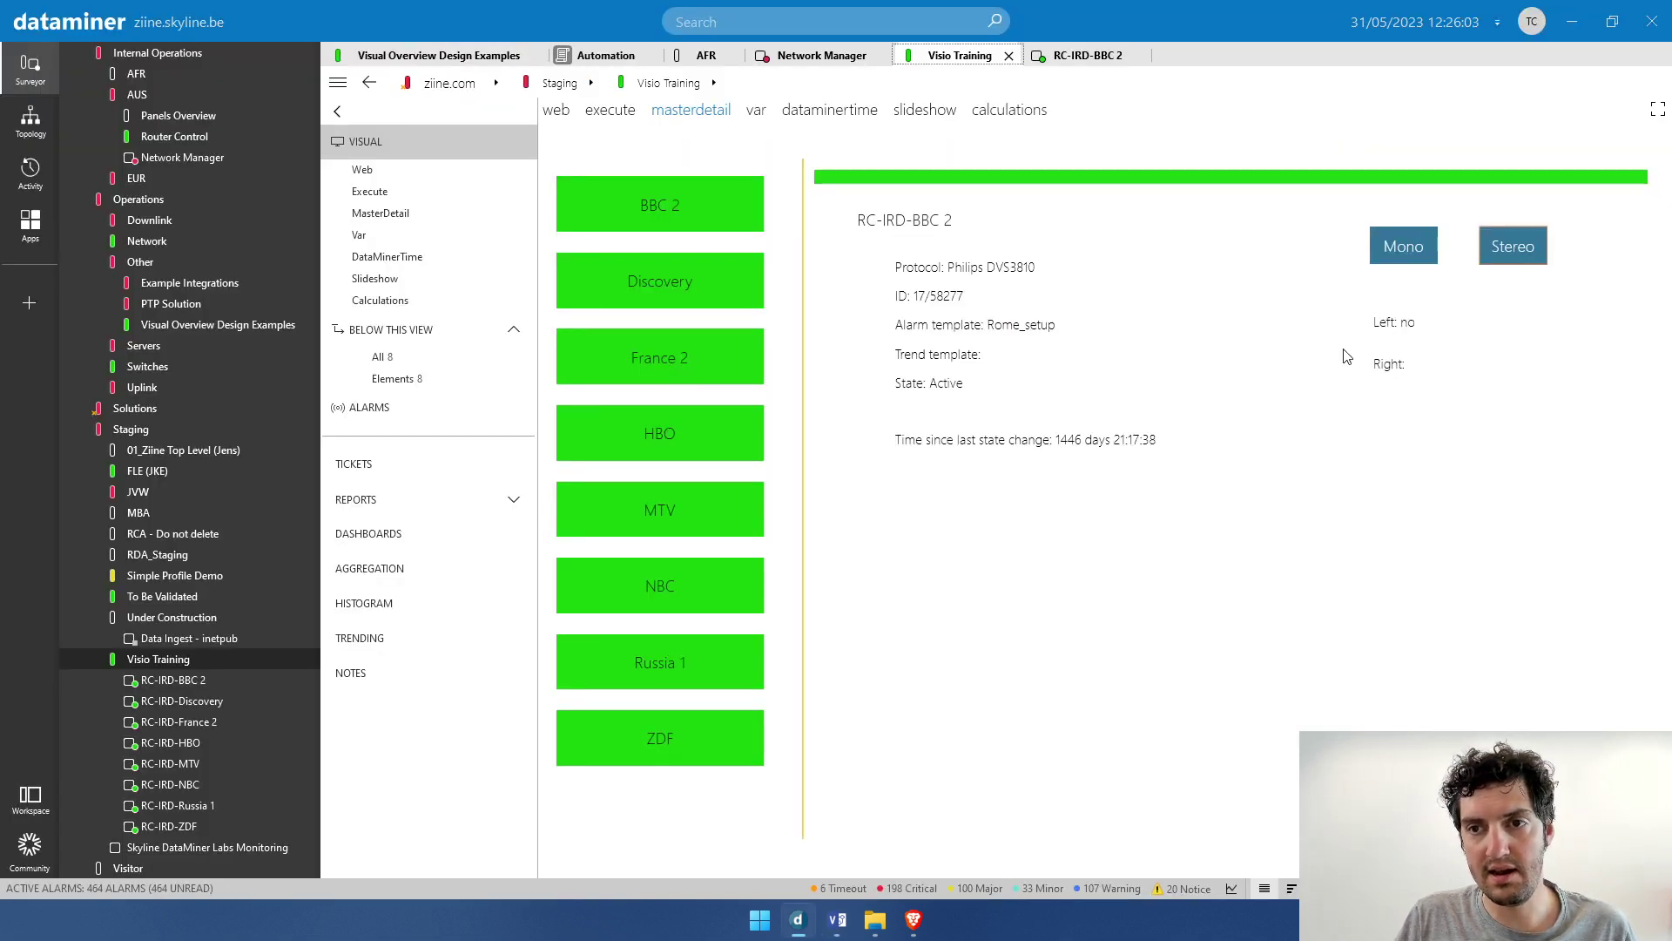
# Return to Visio and copy the whole nested regexreplace expression from the Left field, without the "Left:" label
pyautogui.hotkey('alt', 'Tab')
pyautogui.doubleClick(859, 350)
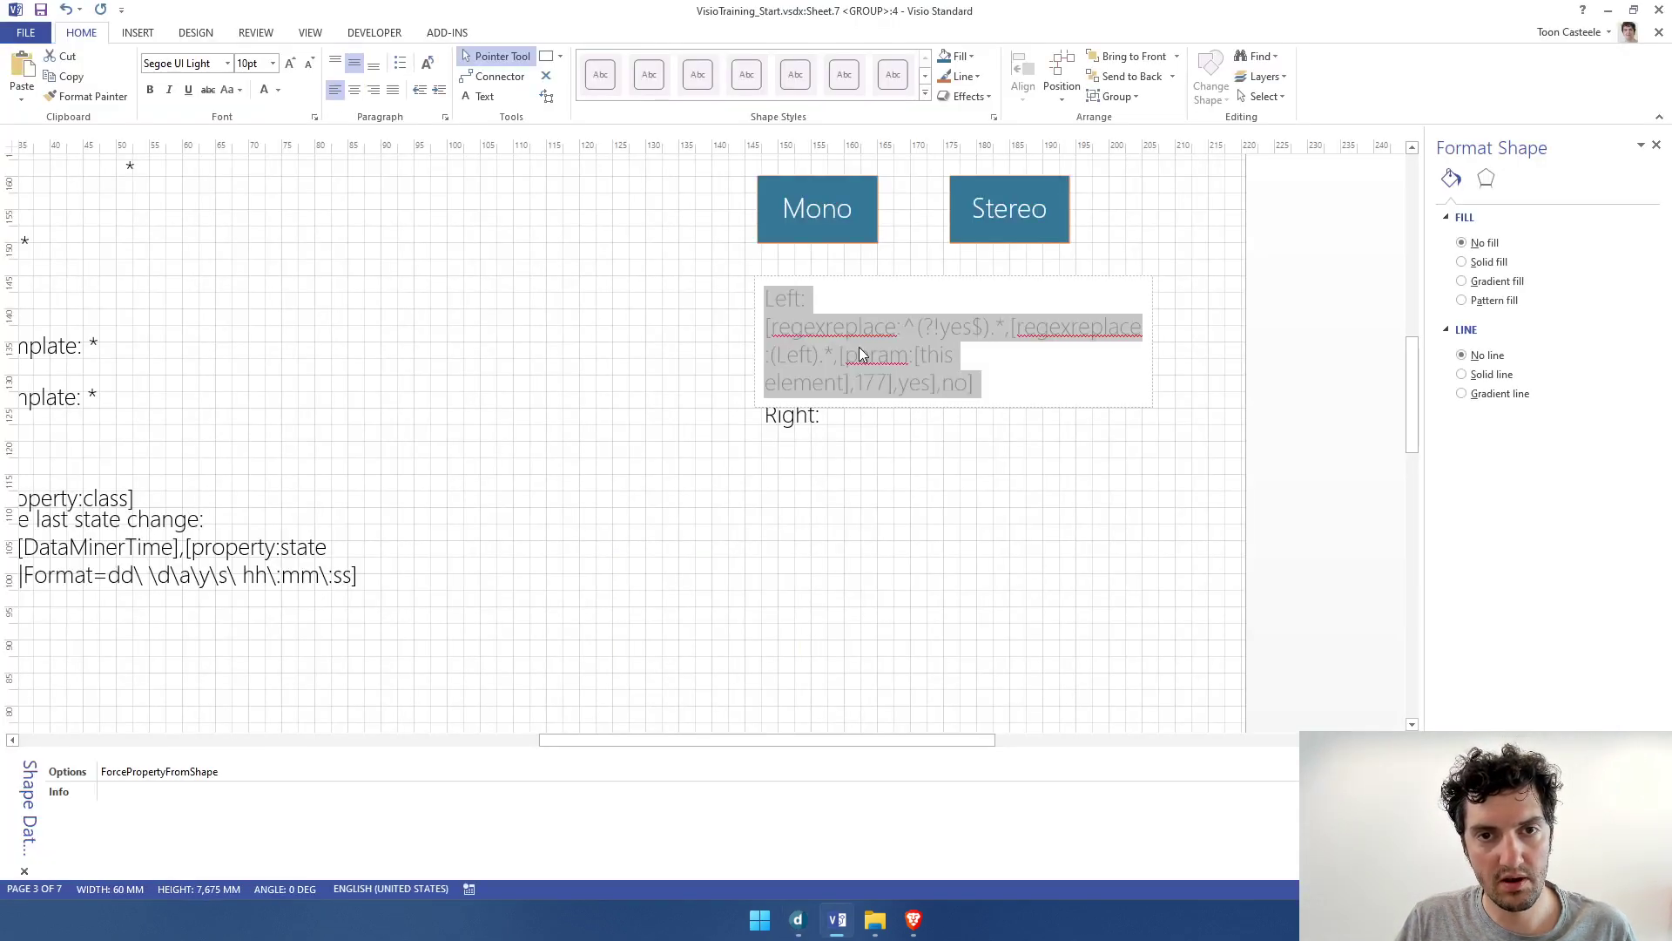
pyautogui.click(830, 354)
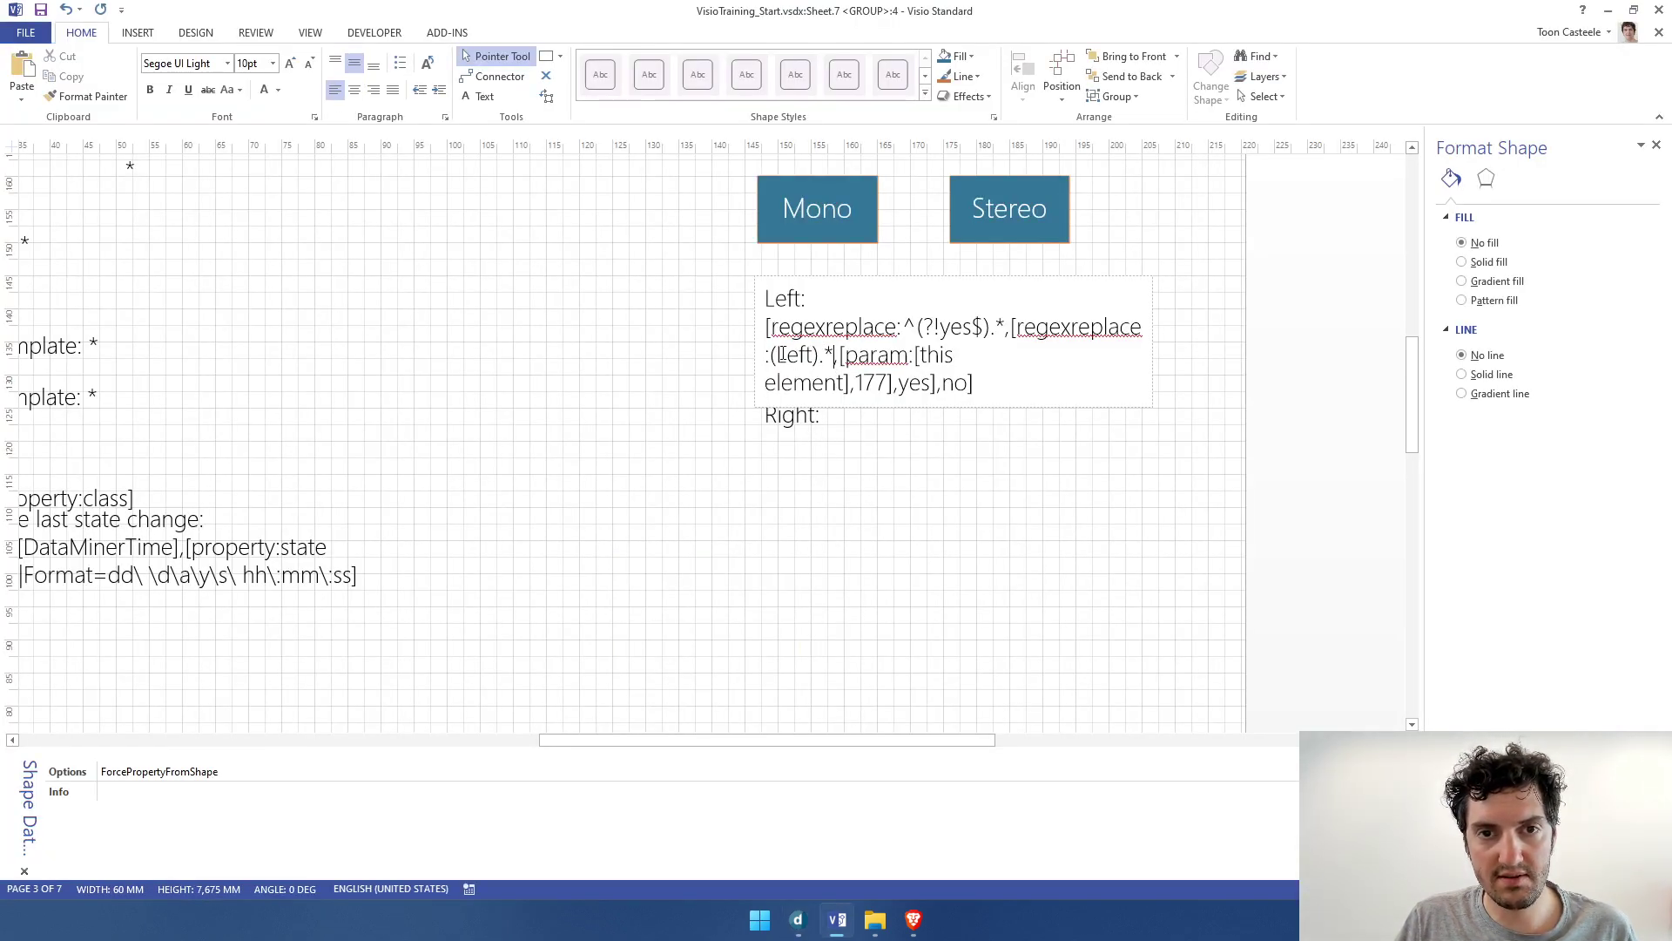
pyautogui.moveTo(766, 327); pyautogui.dragTo(990, 372)
pyautogui.hotkey('ctrl', 'c')
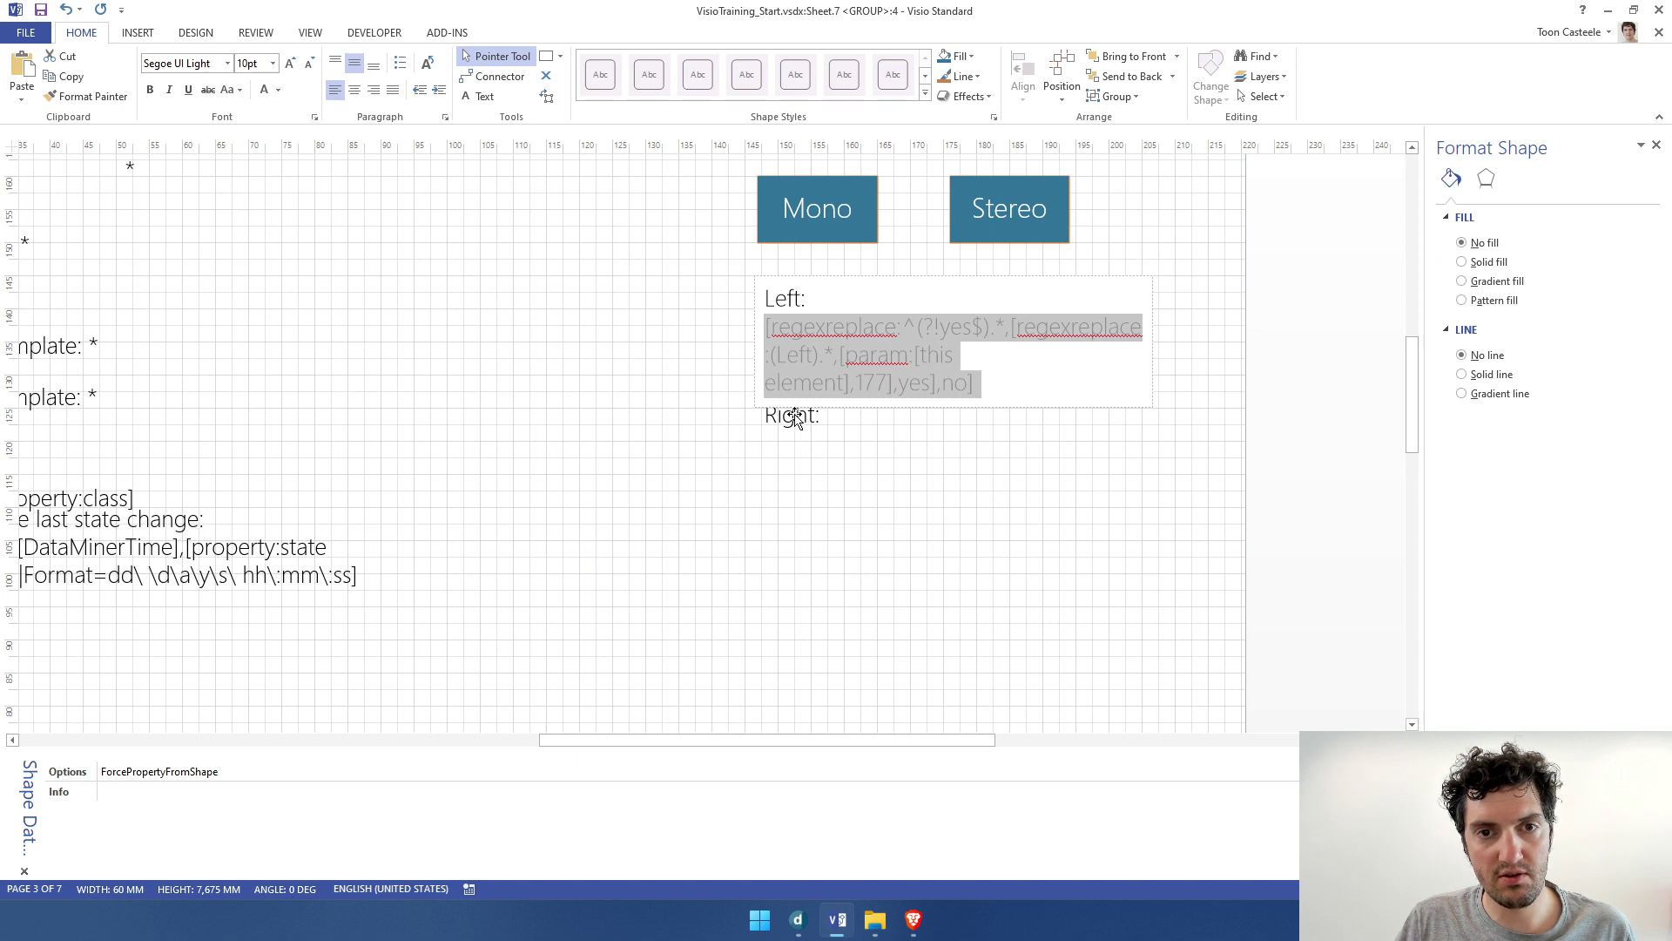
# Paste the copied expression after "Right:" in the Right field and move that field just below the Left field's text
pyautogui.doubleClick(791, 414)
pyautogui.click(869, 418)
pyautogui.hotkey('ctrl', 'v')
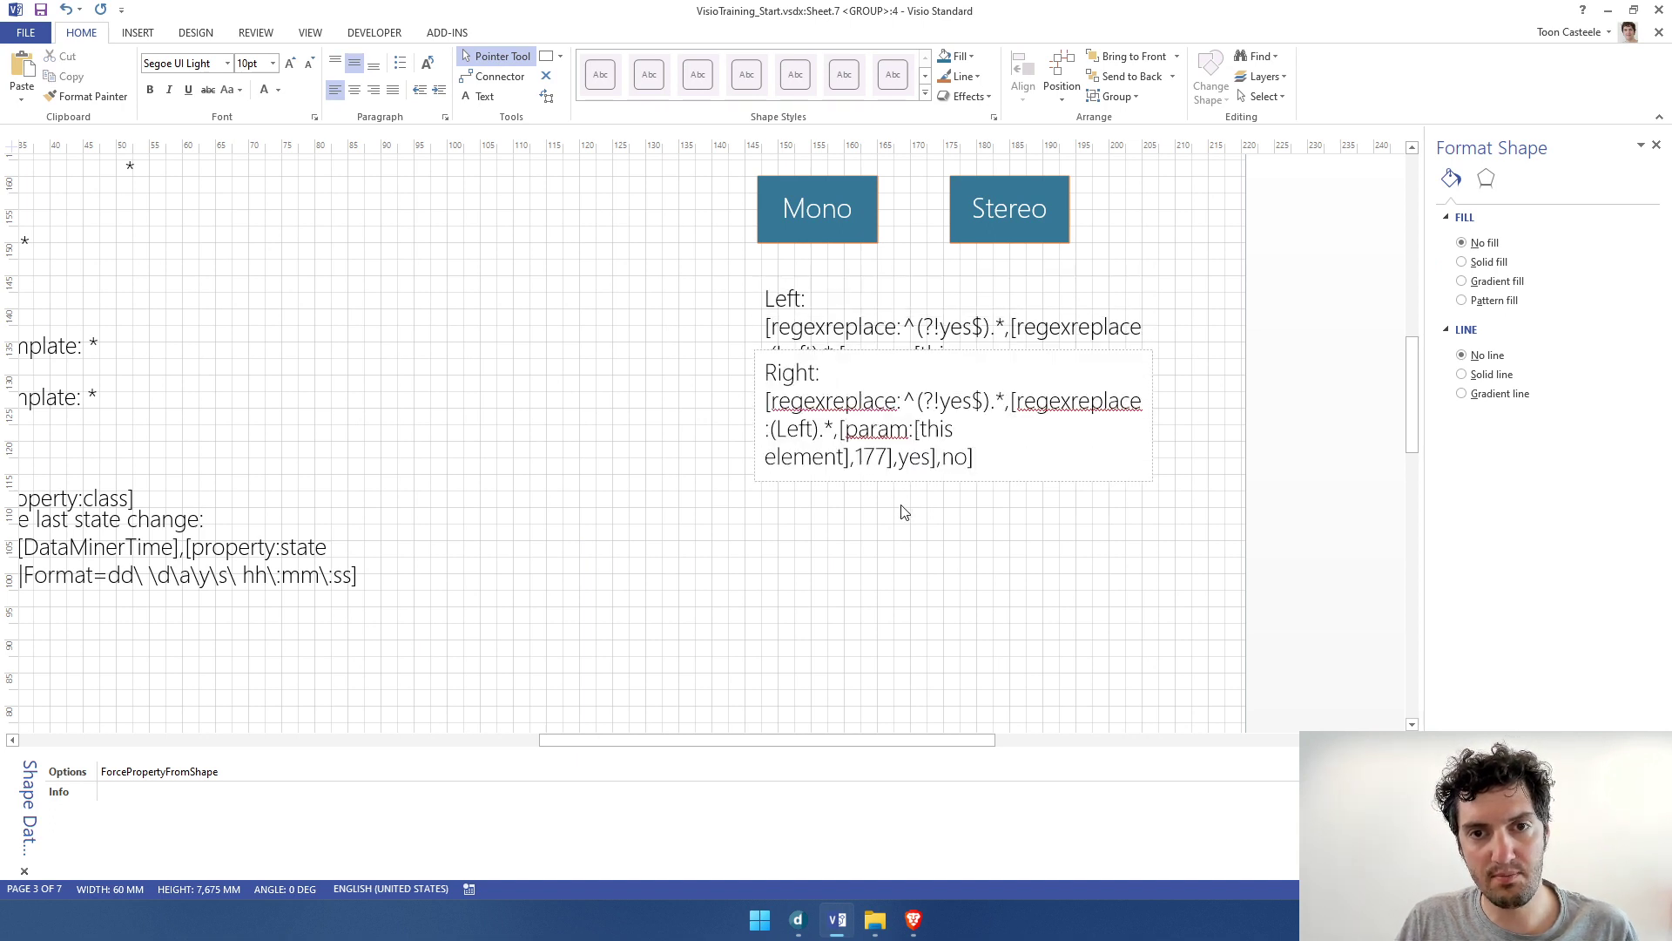
pyautogui.press('Escape')
pyautogui.moveTo(866, 423); pyautogui.dragTo(871, 454)
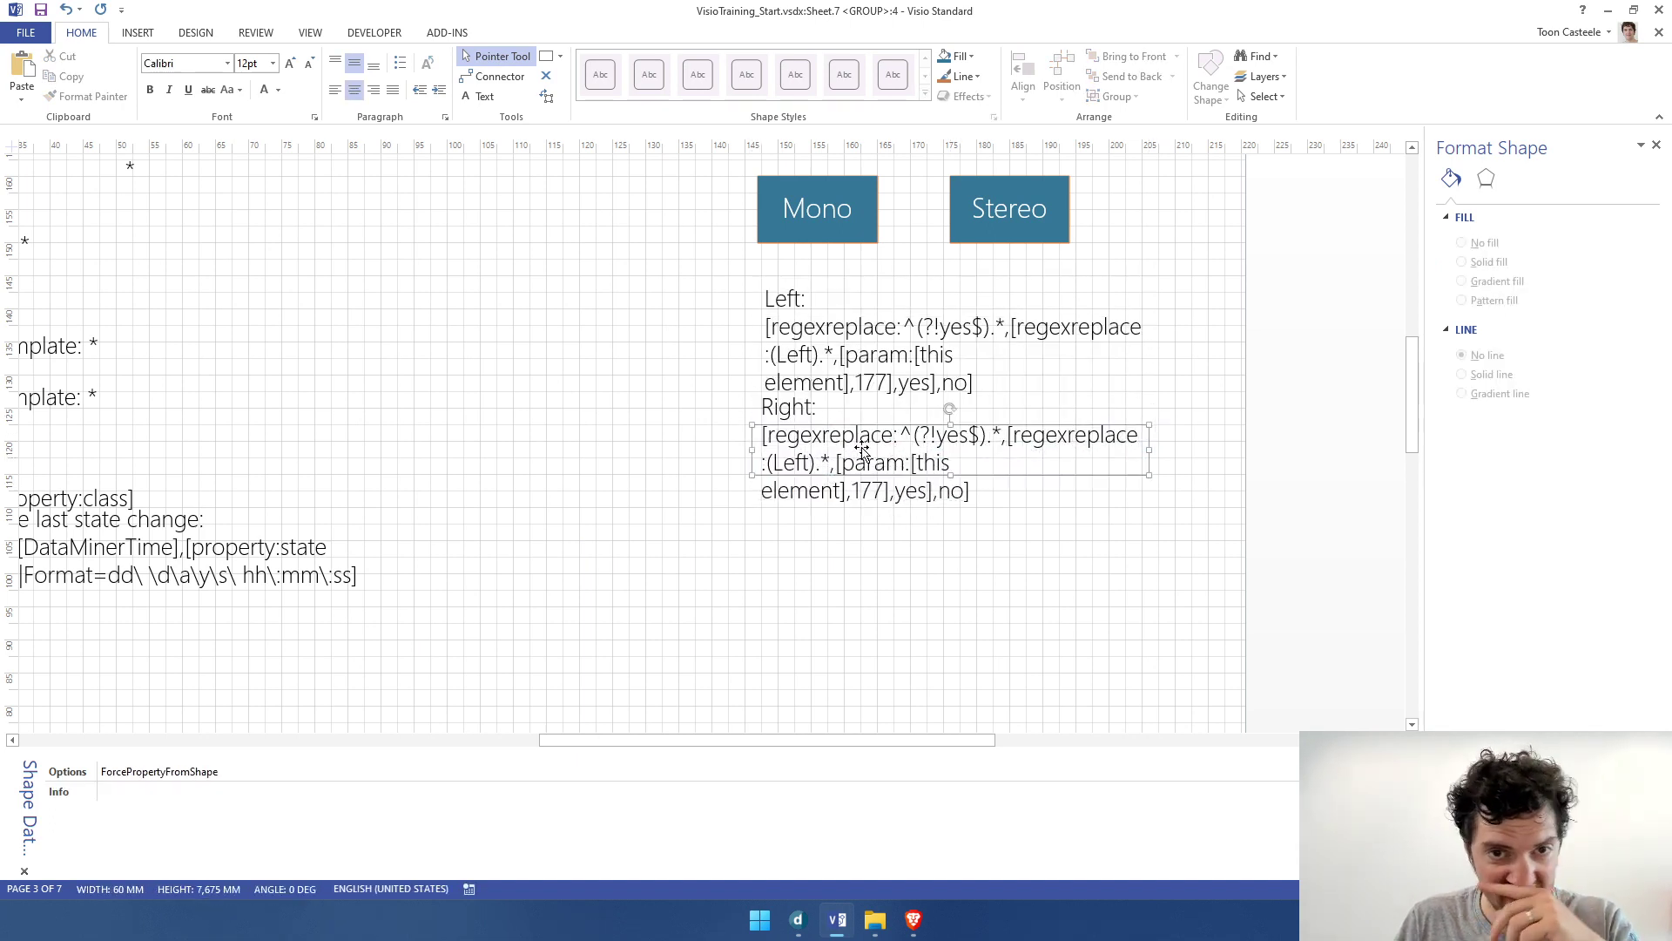
pyautogui.click(974, 467)
# Replace "Left" with "Right" in the inner regexreplace pattern of the Right field
pyautogui.click(906, 449)
pyautogui.doubleClick(905, 449)
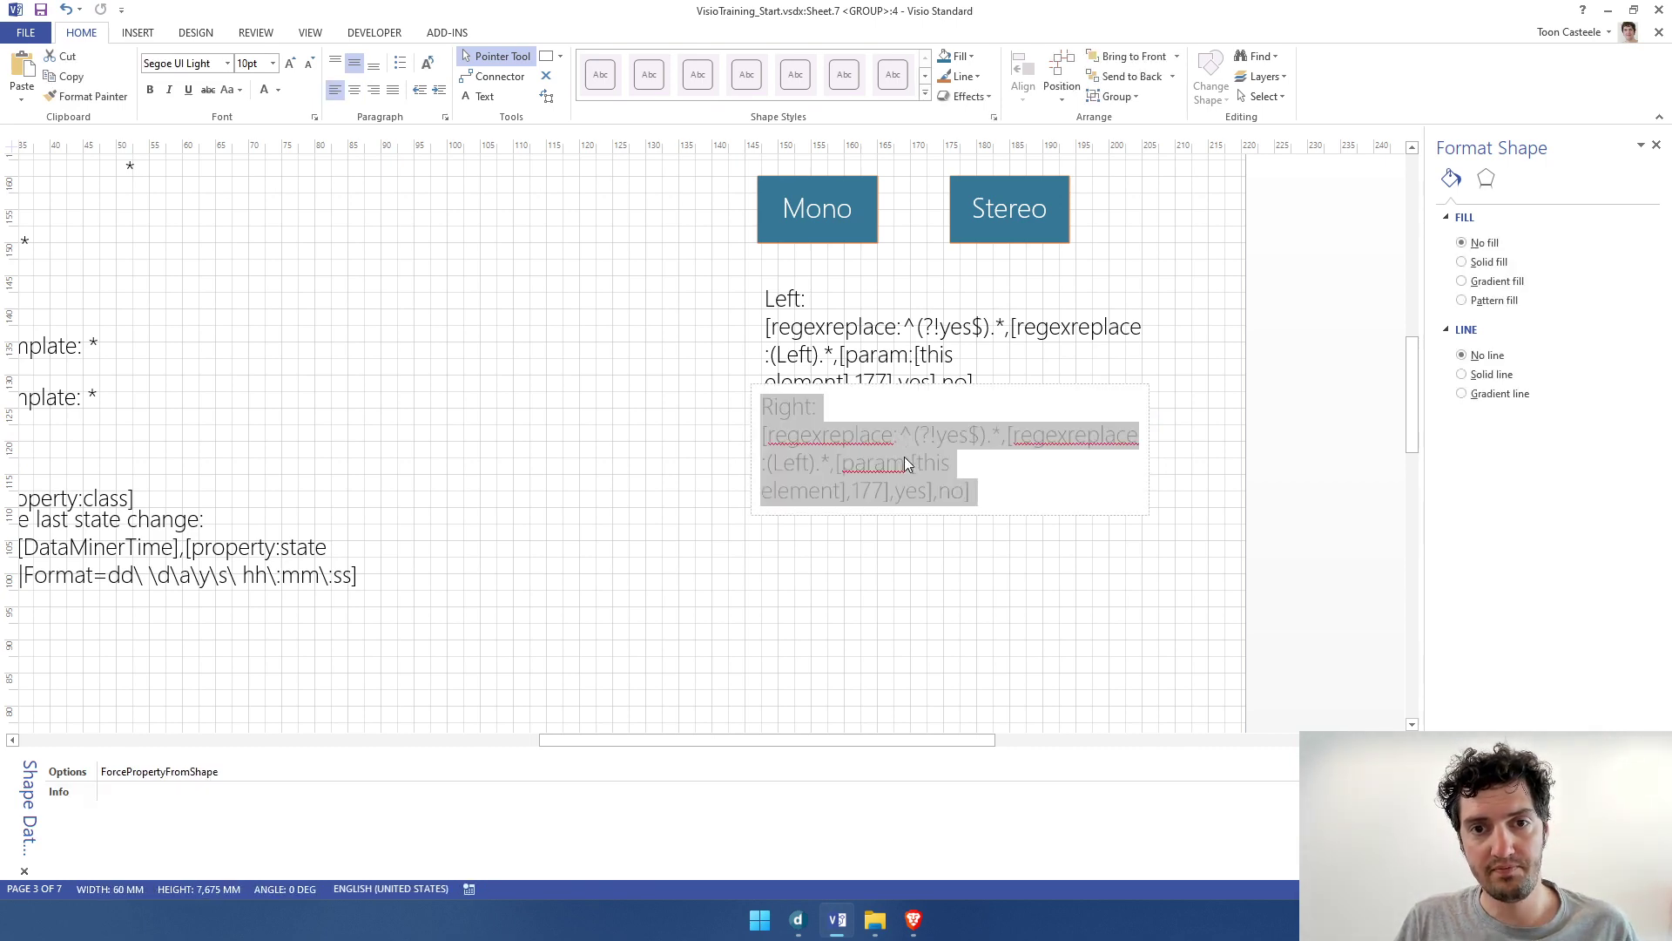
pyautogui.click(793, 462)
pyautogui.doubleClick(793, 462)
pyautogui.write('Right')
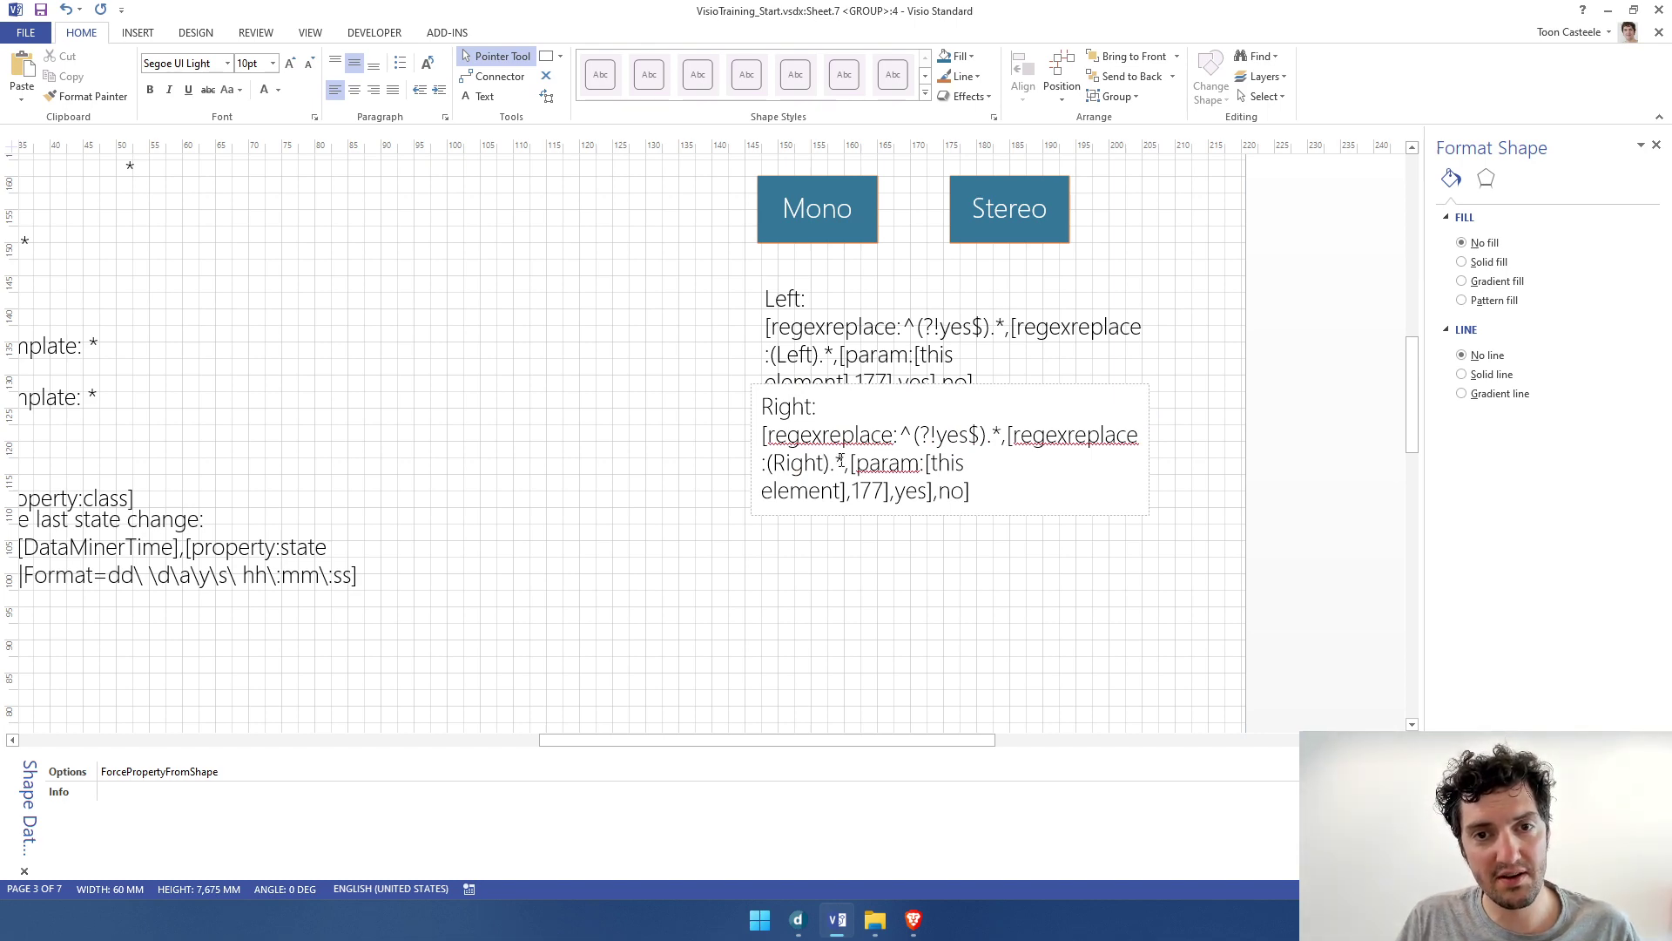
# Move the ".*" in front of "(Right)" so the Right field's inner pattern reads ".*(Right)"
pyautogui.moveTo(846, 462); pyautogui.dragTo(831, 463)
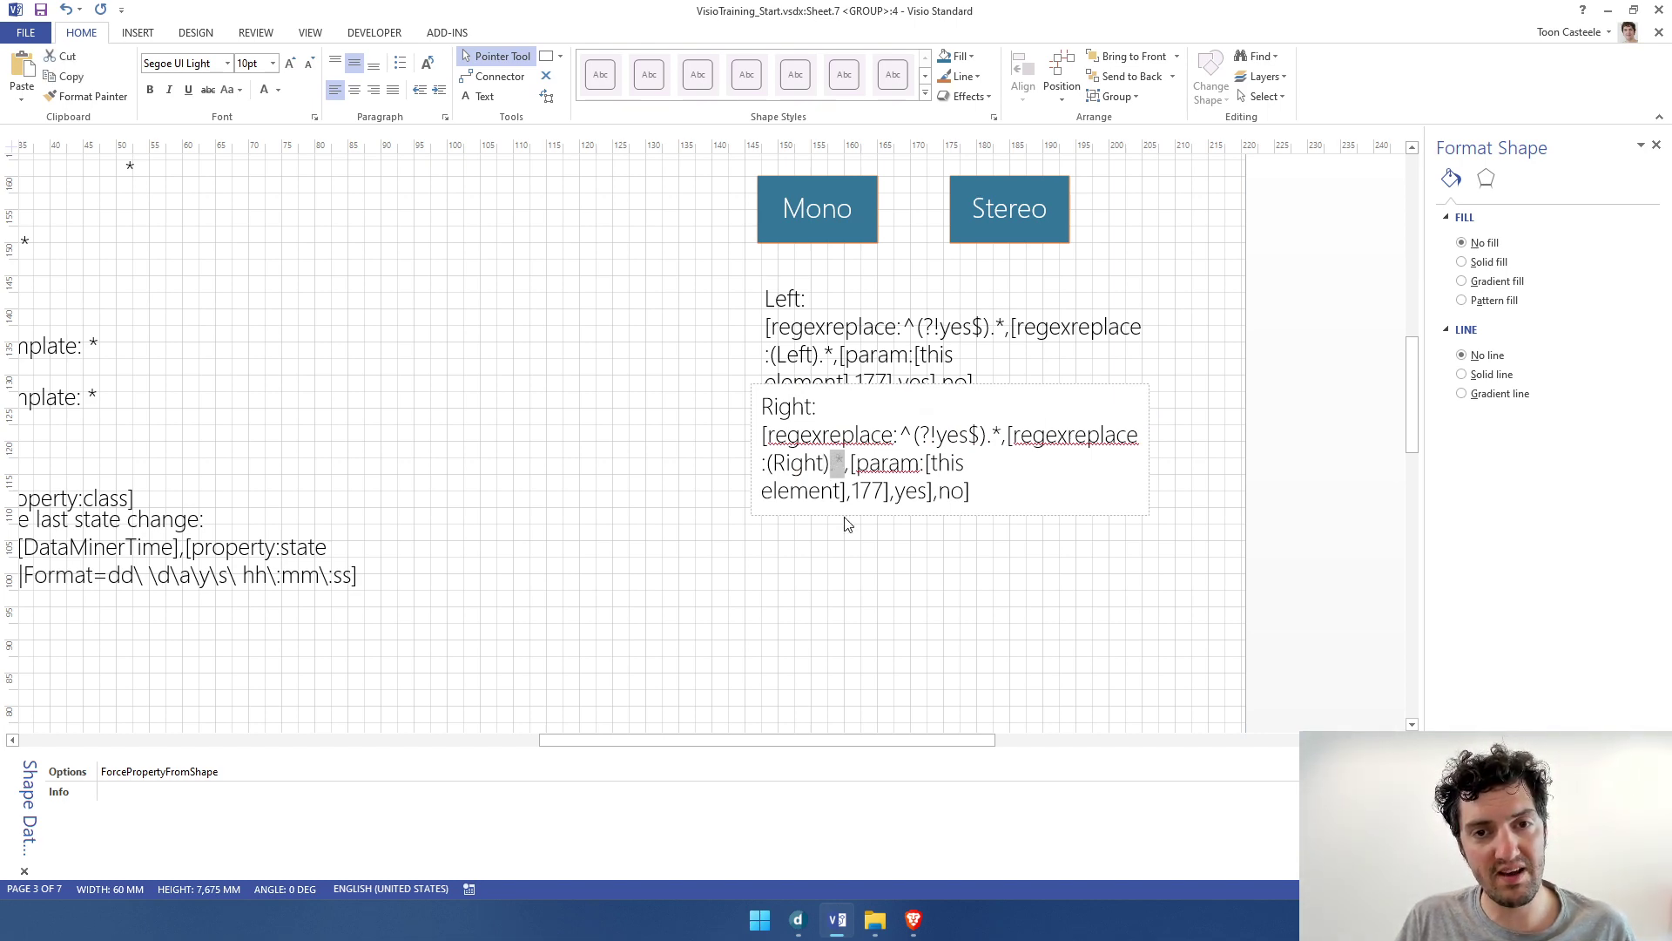
pyautogui.press('Delete')
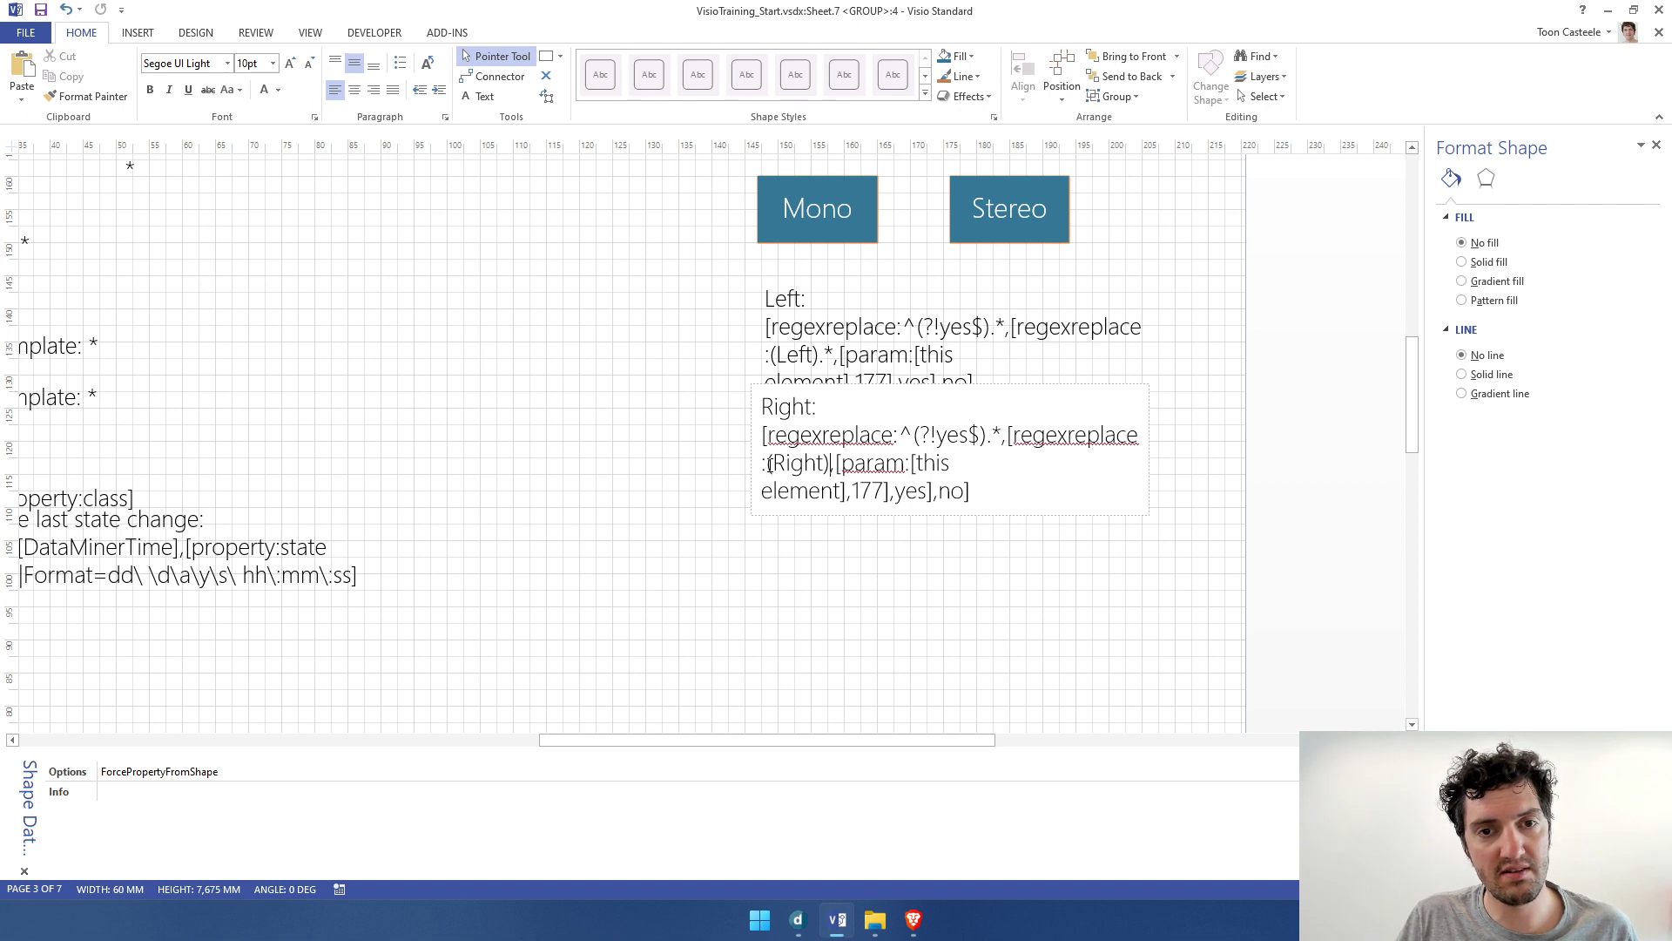
pyautogui.click(767, 464)
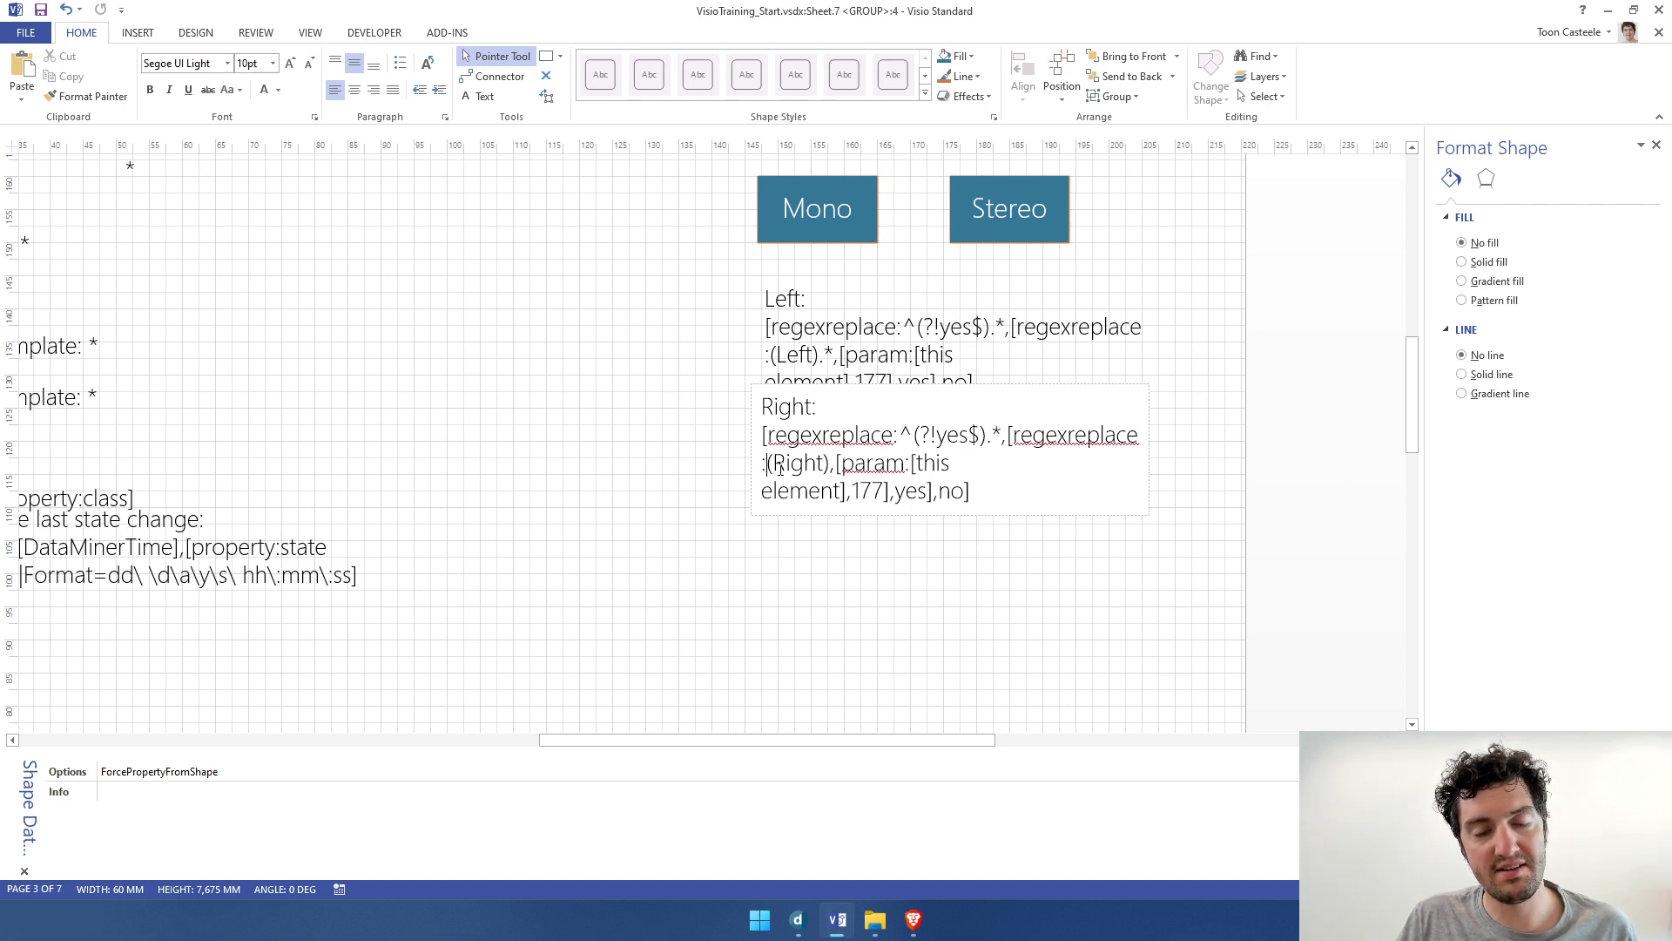
pyautogui.write('.*')
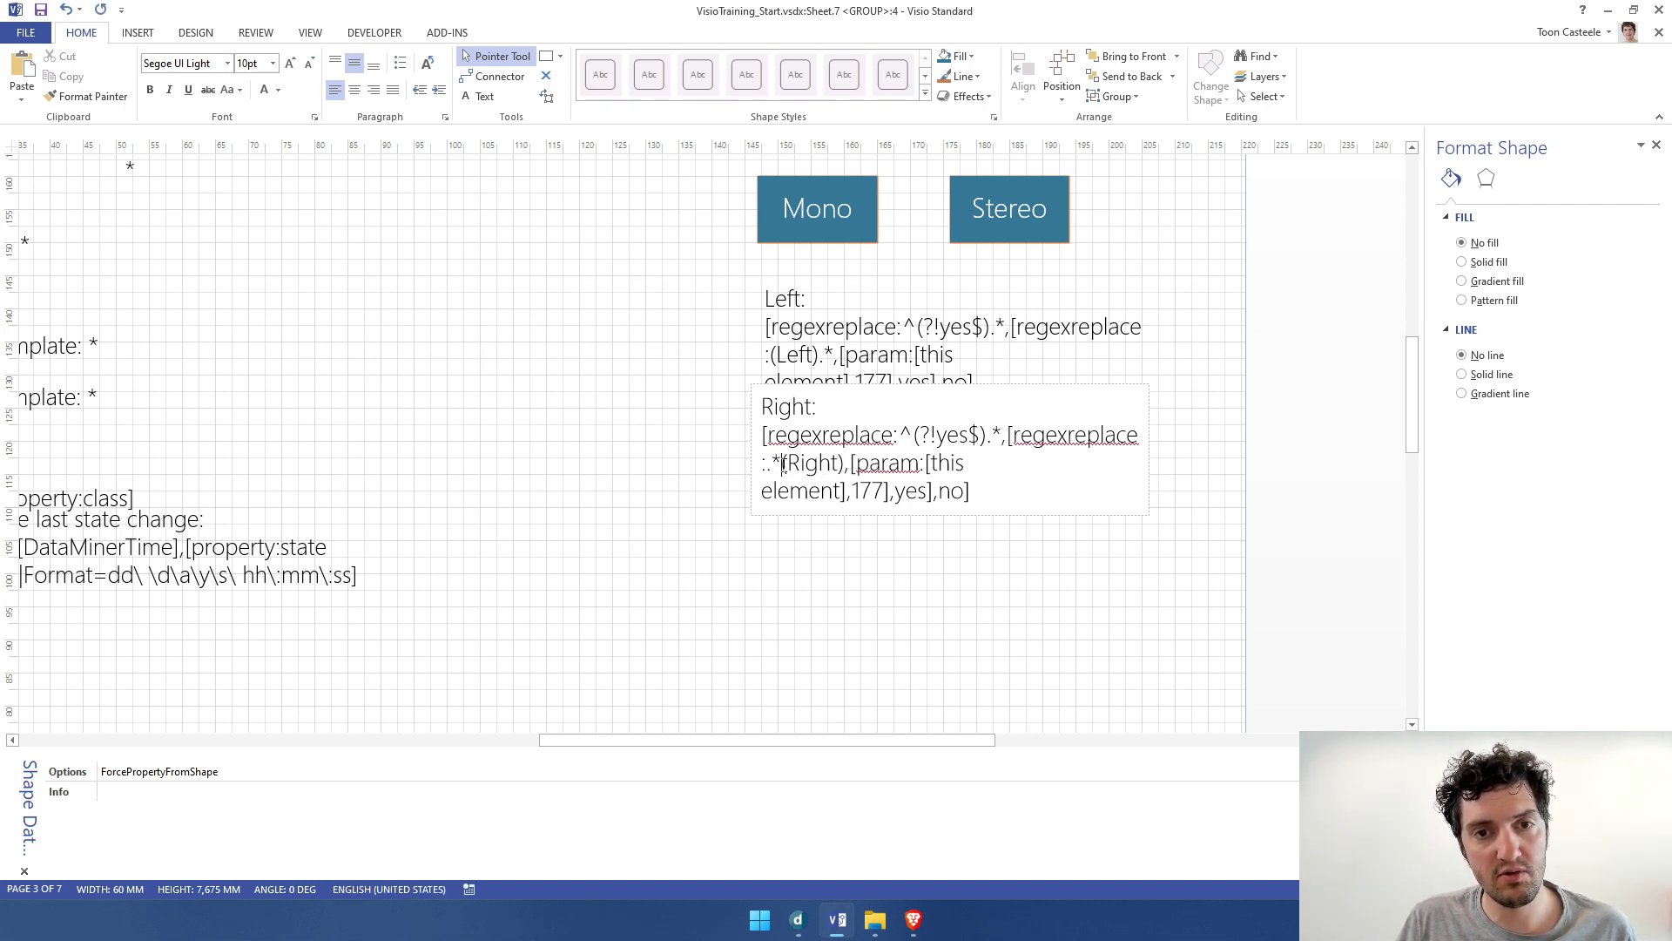
pyautogui.moveTo(767, 464); pyautogui.dragTo(781, 465)
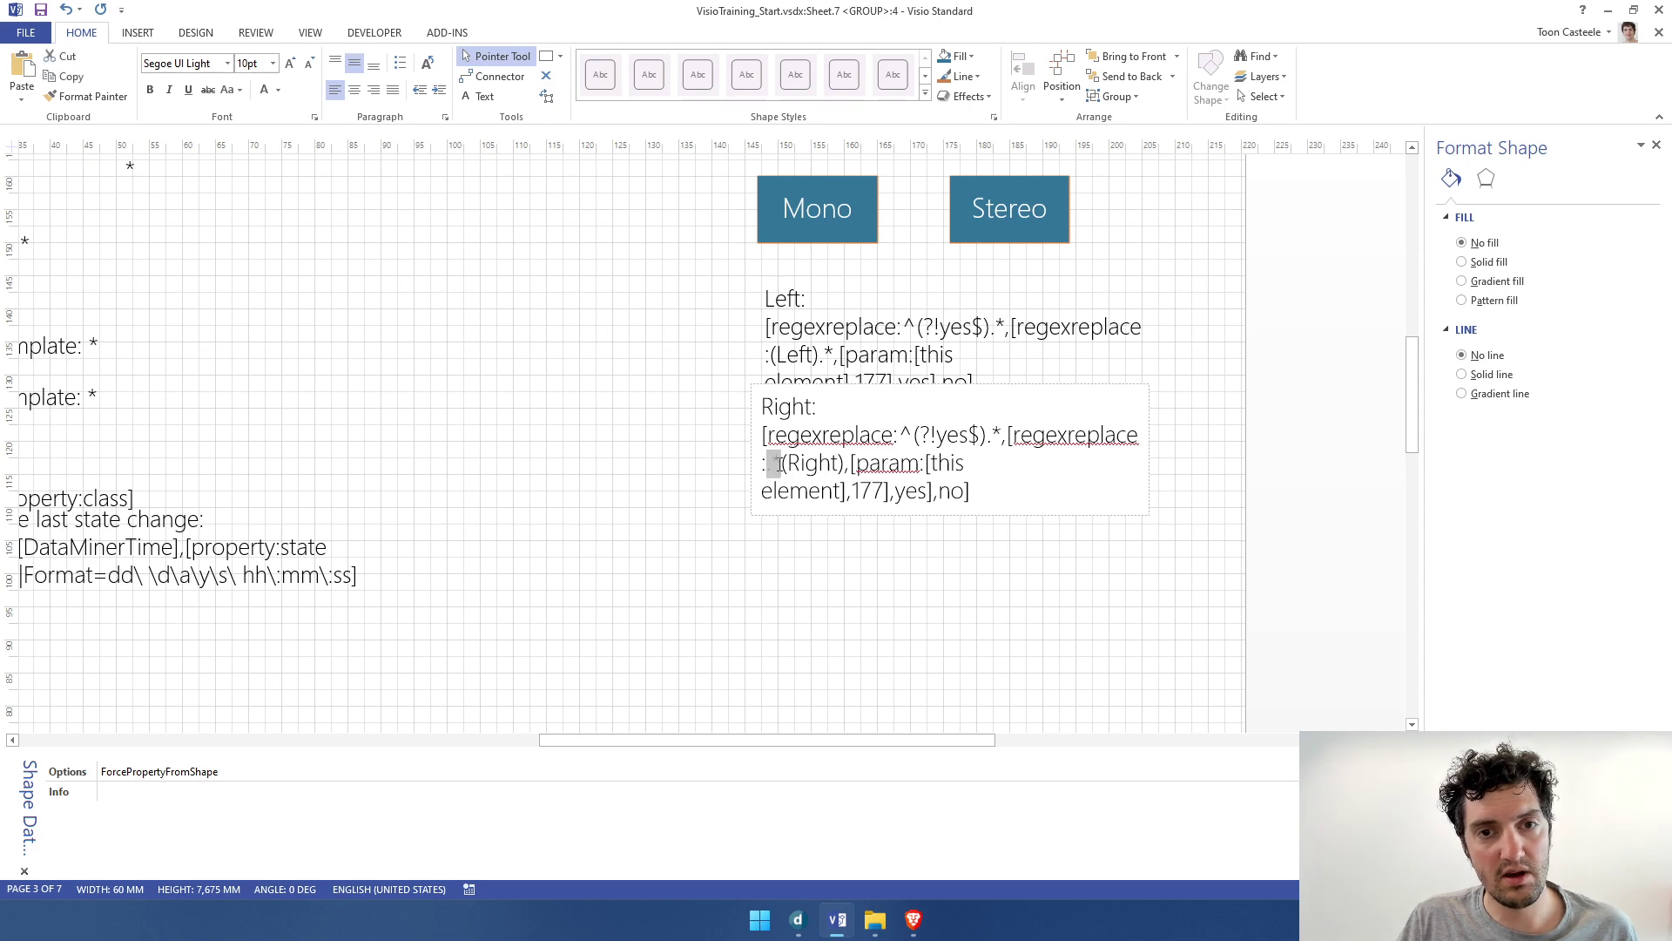
# Finish editing the Right field's expression and deselect the field
pyautogui.click(778, 464)
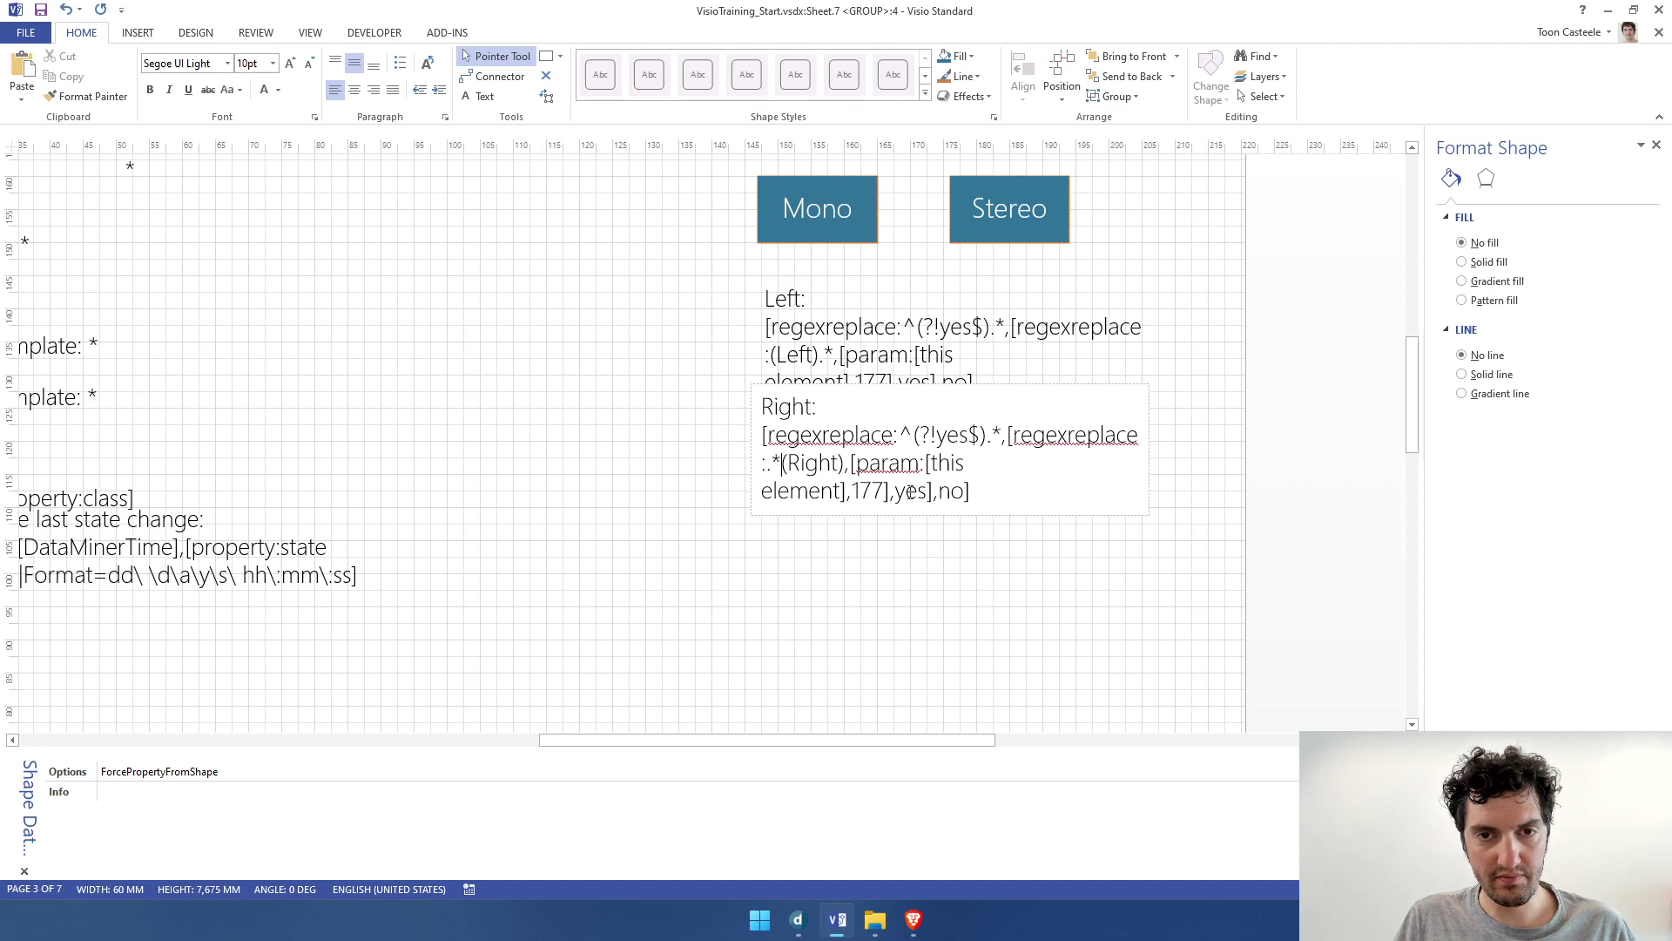
pyautogui.doubleClick(959, 434)
pyautogui.hotkey('ctrl', 'End')
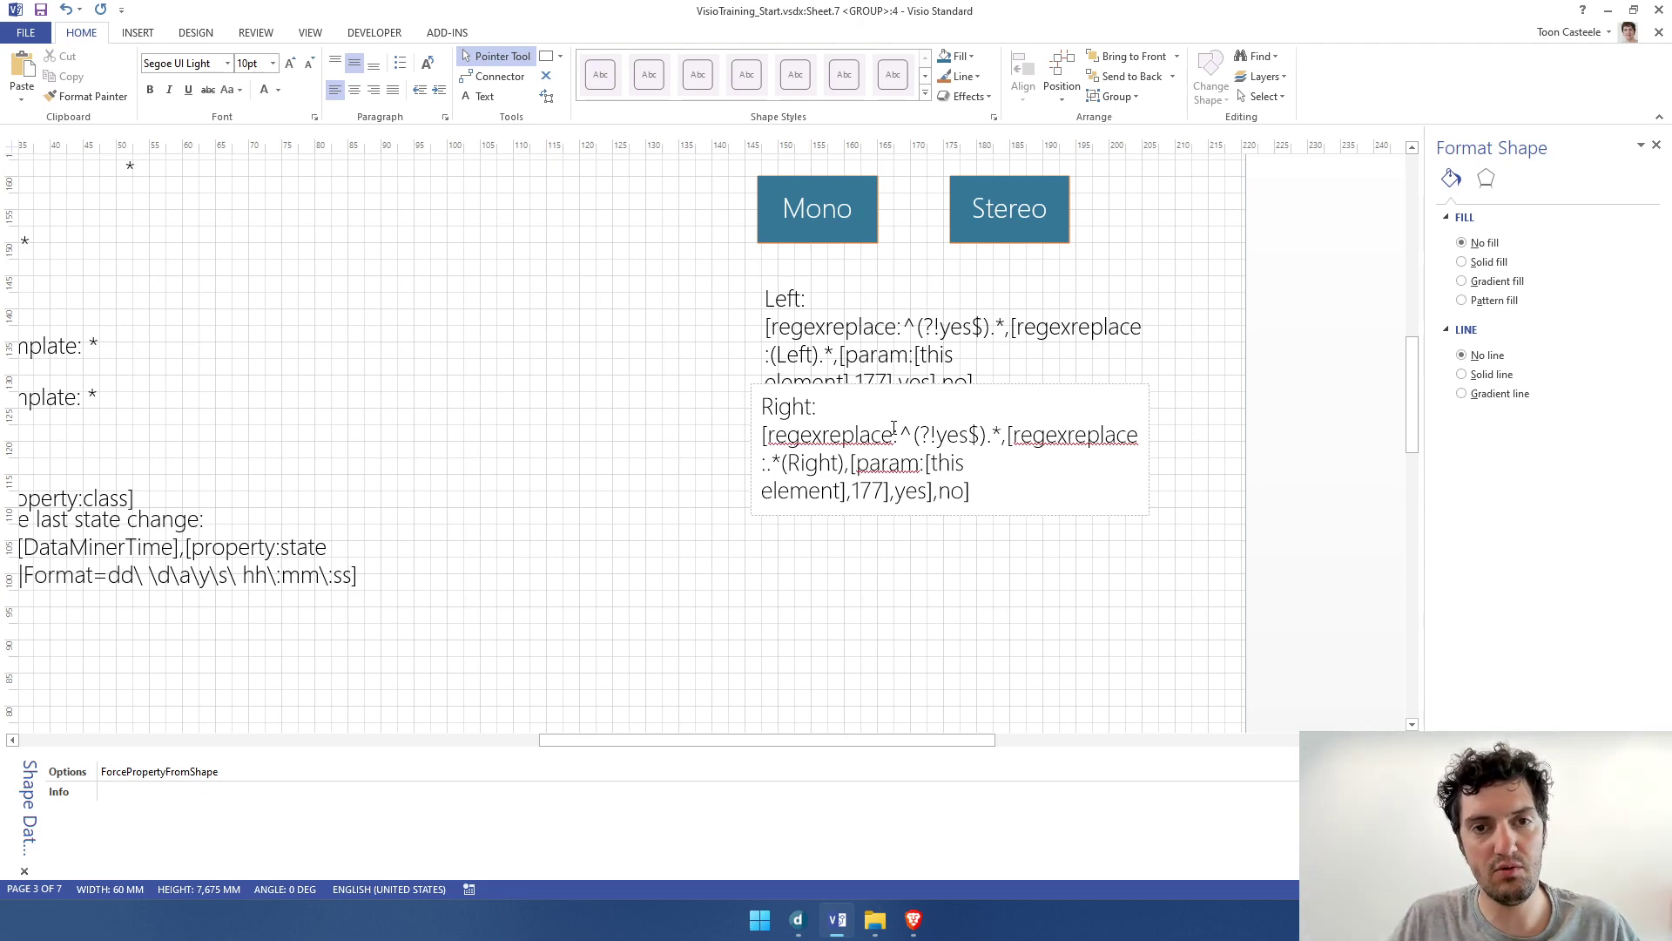
pyautogui.click(645, 511)
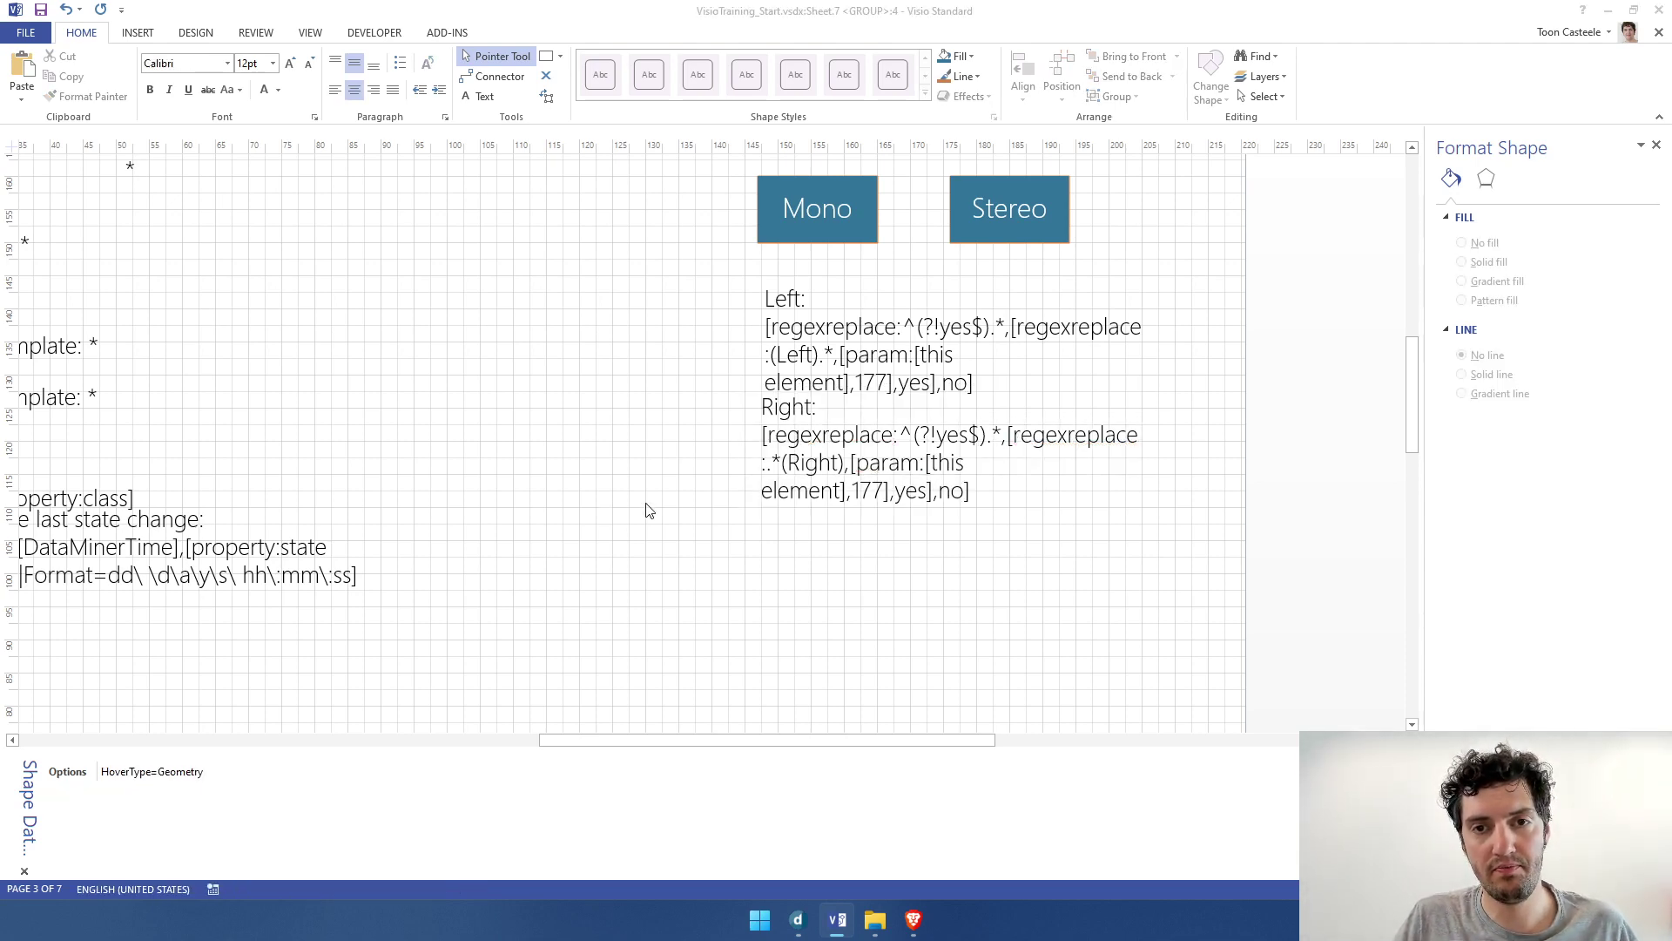
# Switch to DataMiner and compare RC-IRD-BBC 2's Mono Output parameter with the field expressions in Visio
pyautogui.hotkey('alt', 'Tab')
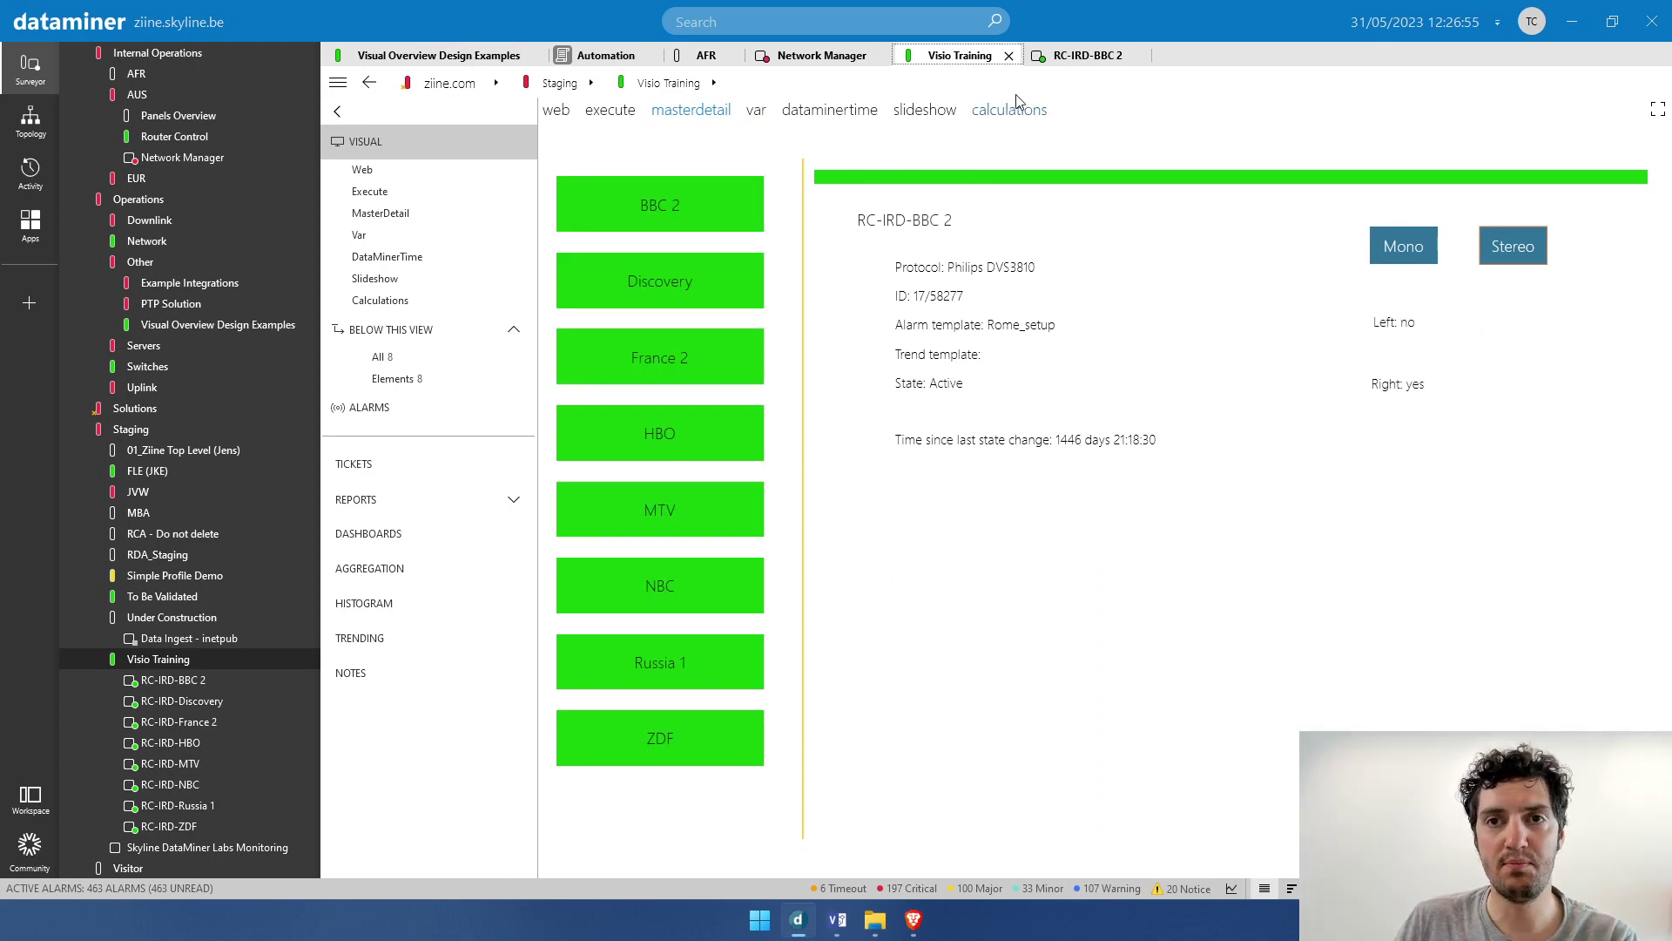
pyautogui.click(1088, 55)
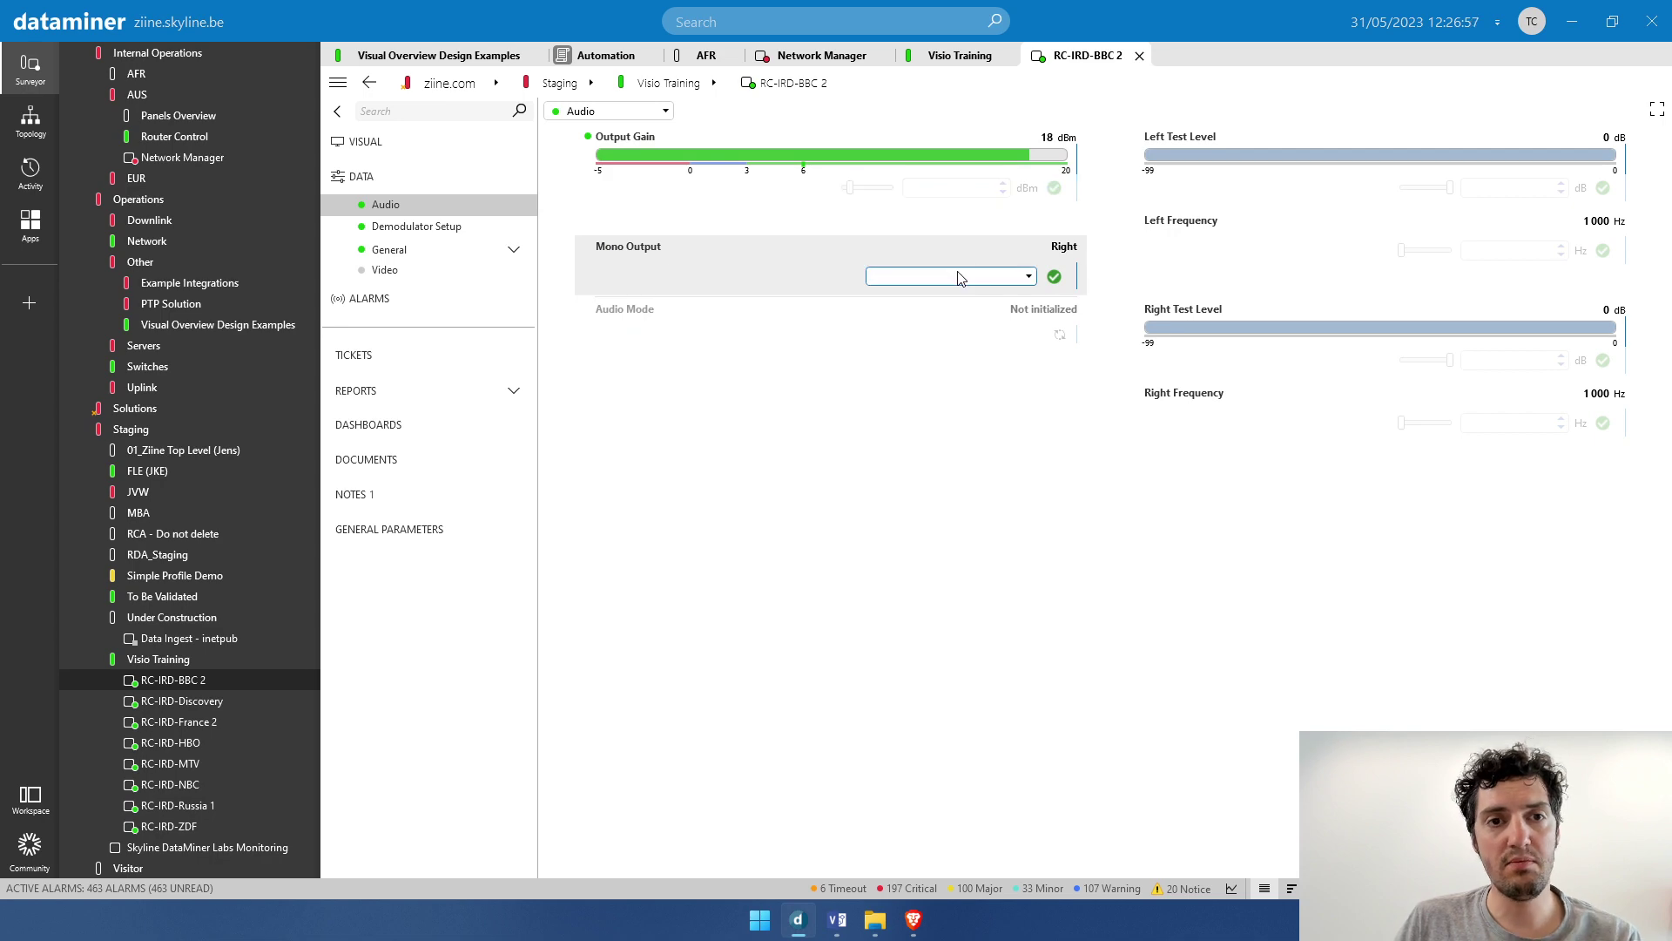
pyautogui.moveTo(941, 280)
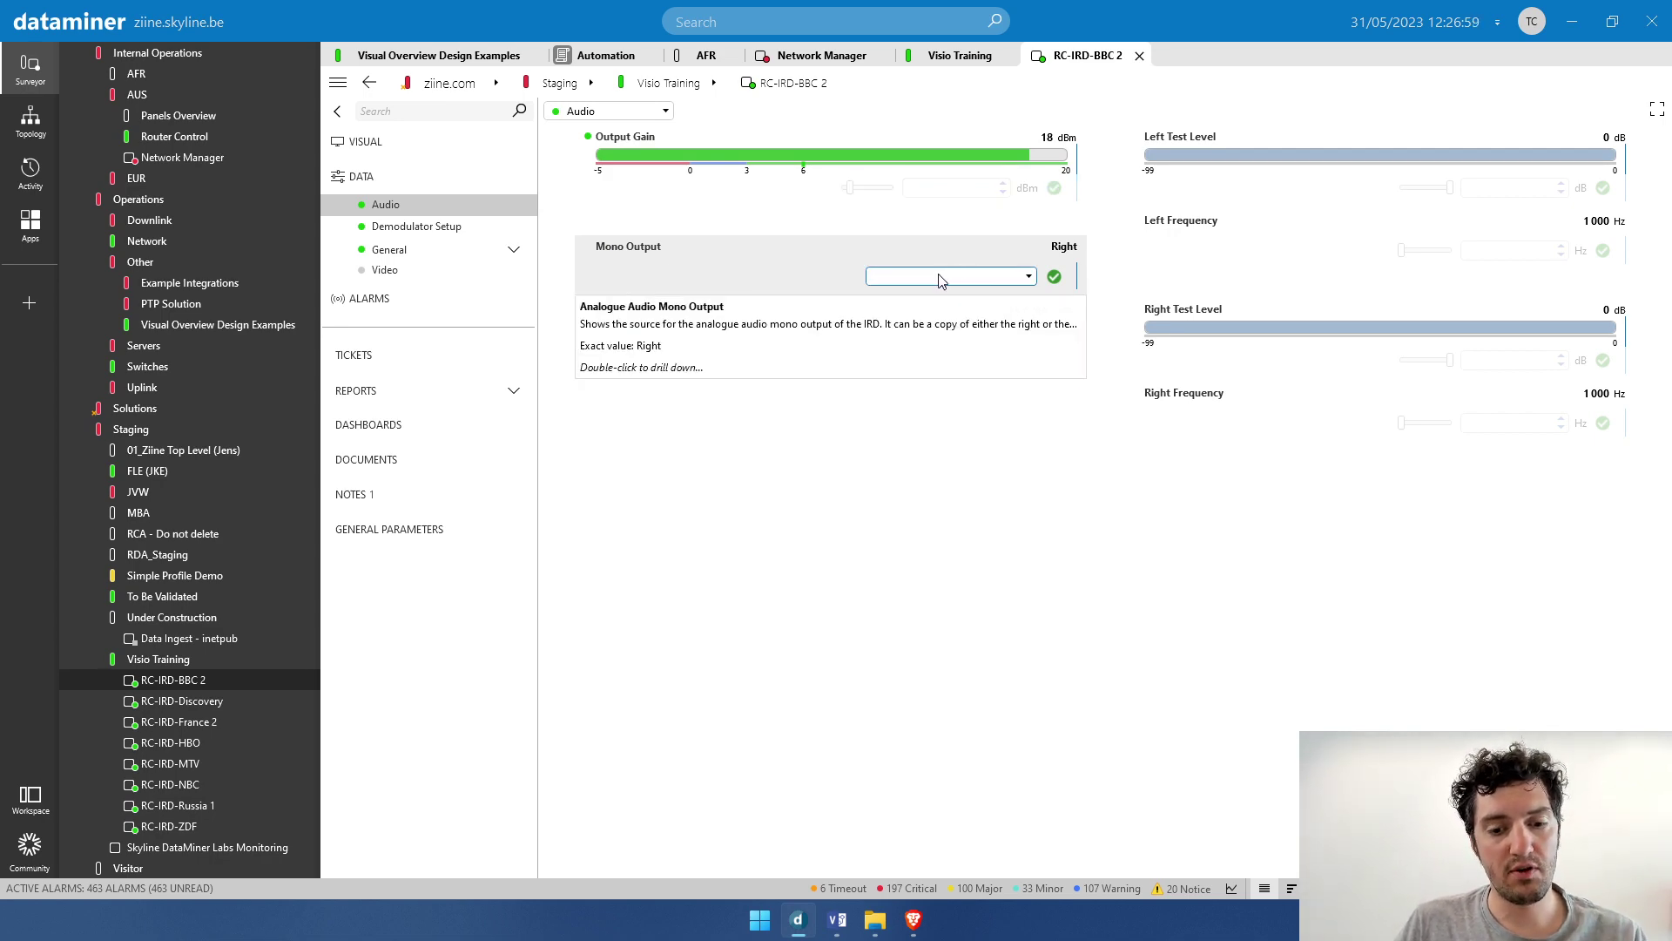
pyautogui.hotkey('alt', 'Tab')
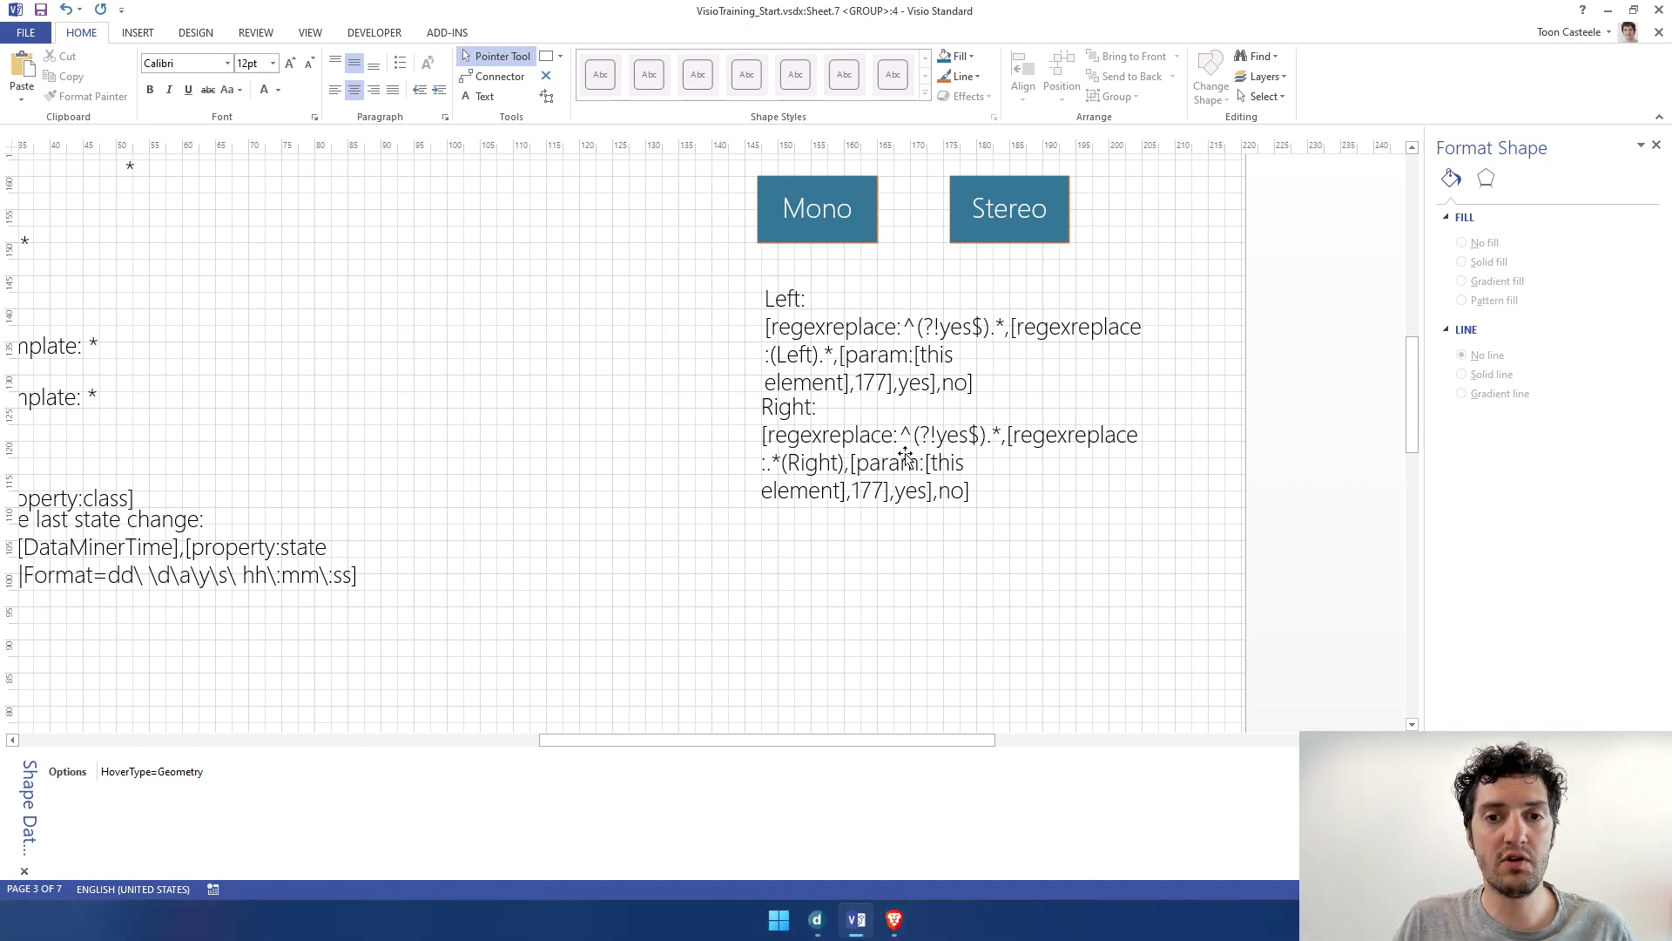
pyautogui.hotkey('alt', 'Tab')
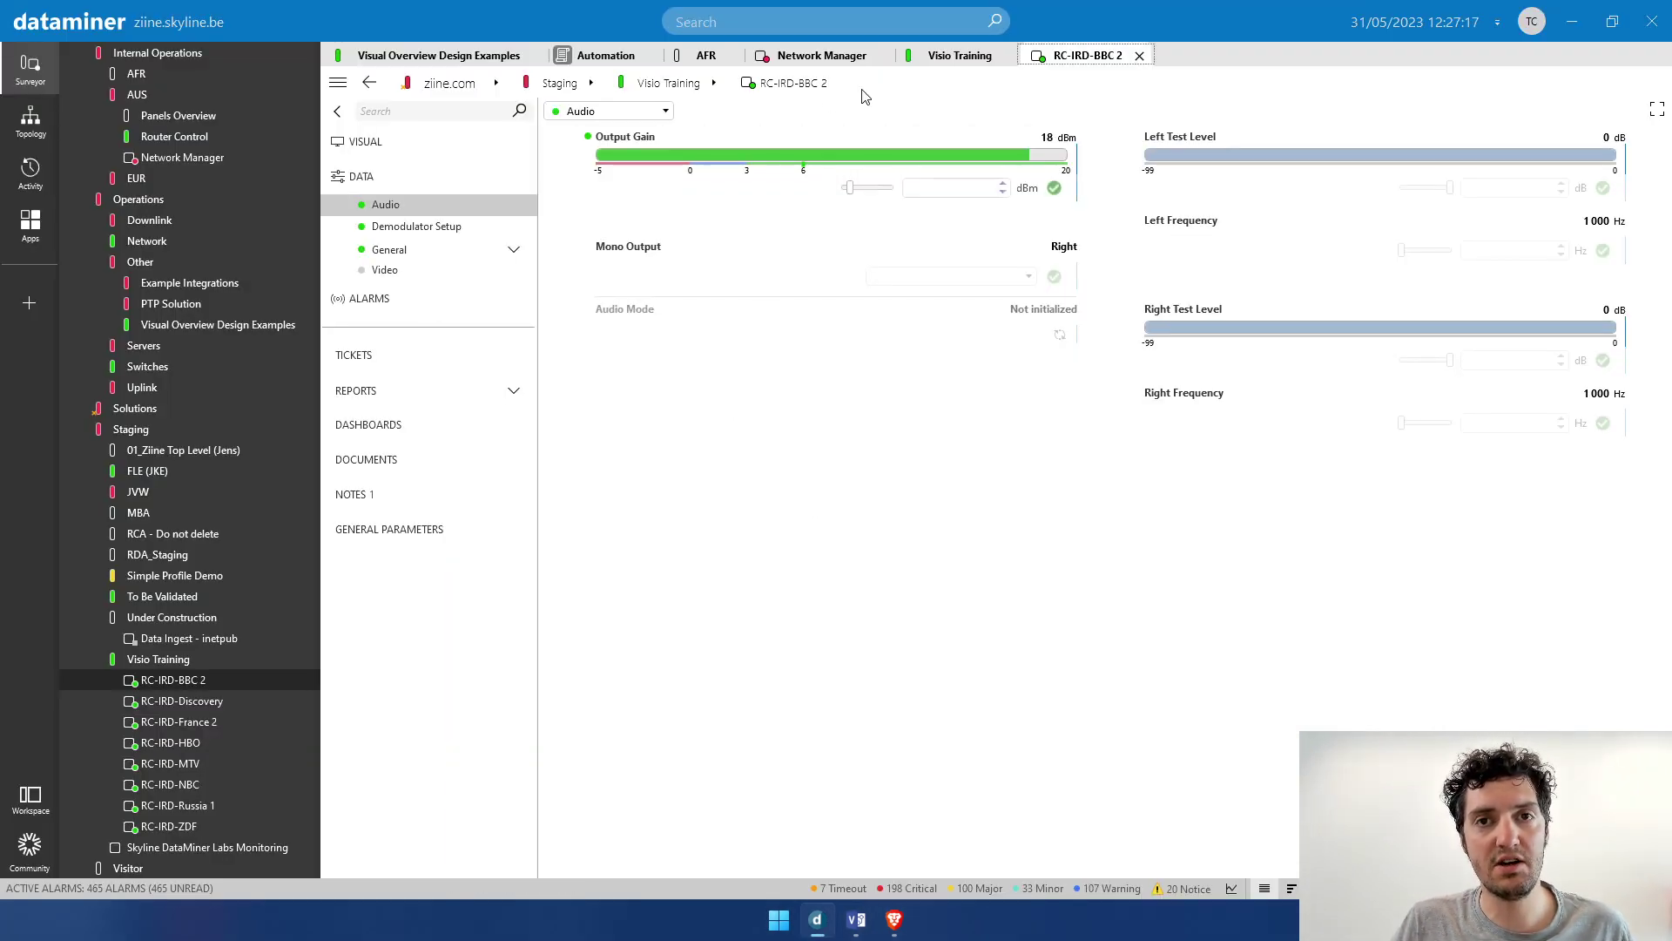
# Check the Left and Right values in the Visio Training overview for Discovery, France 2, HBO and BBC 2
pyautogui.click(956, 61)
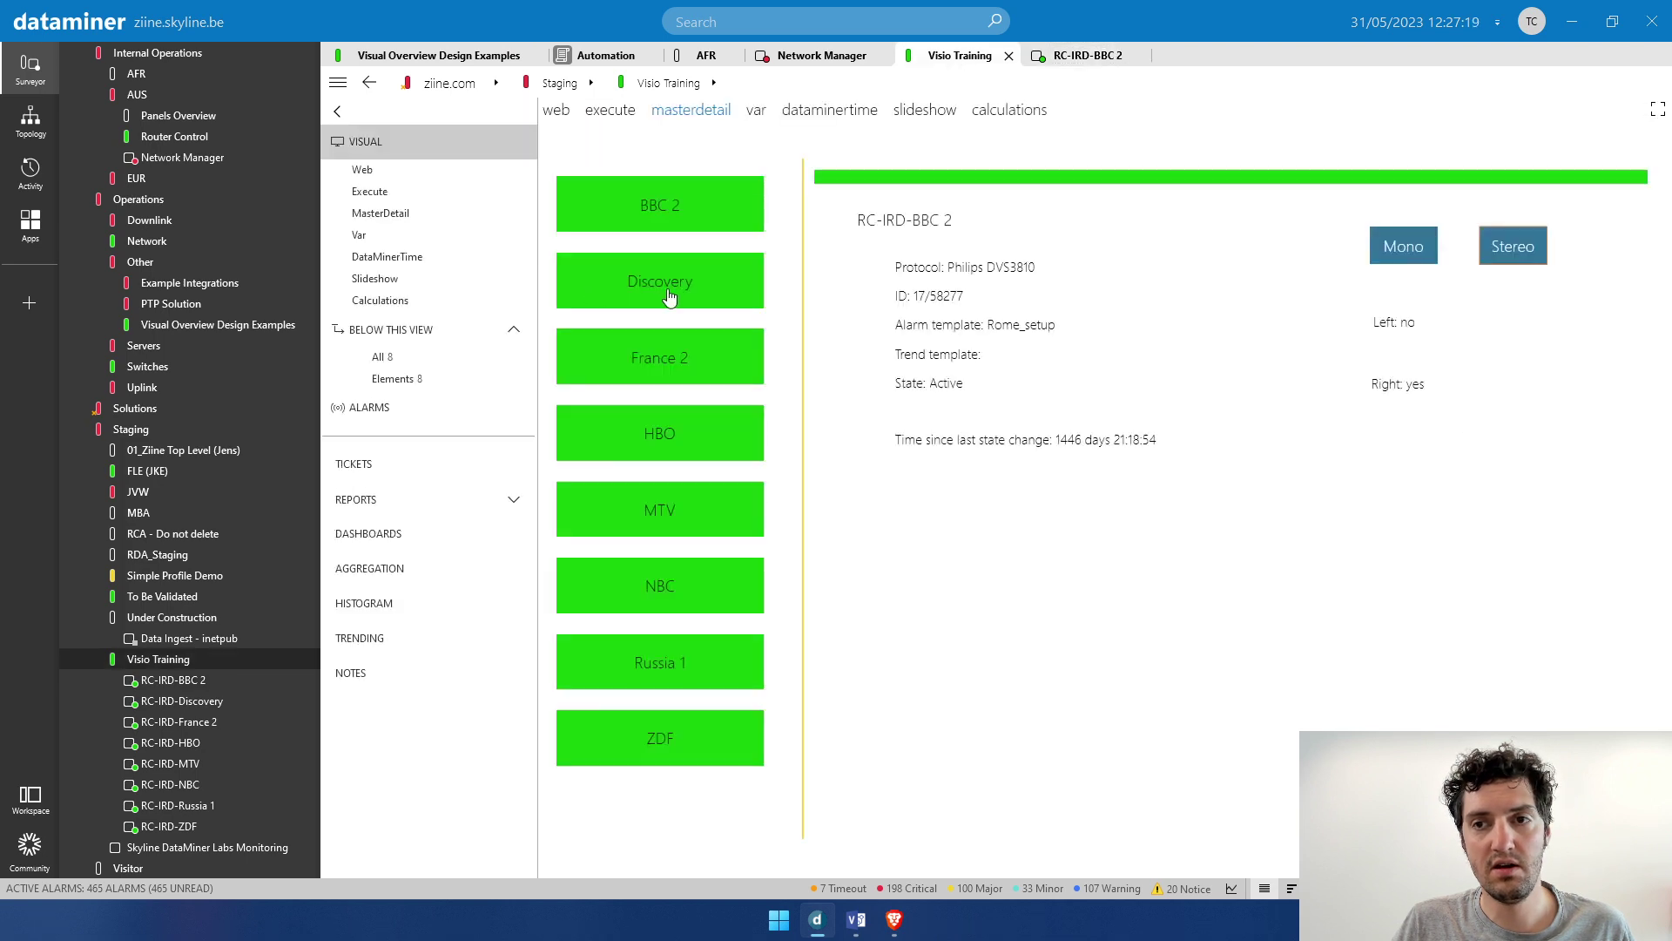
pyautogui.click(667, 290)
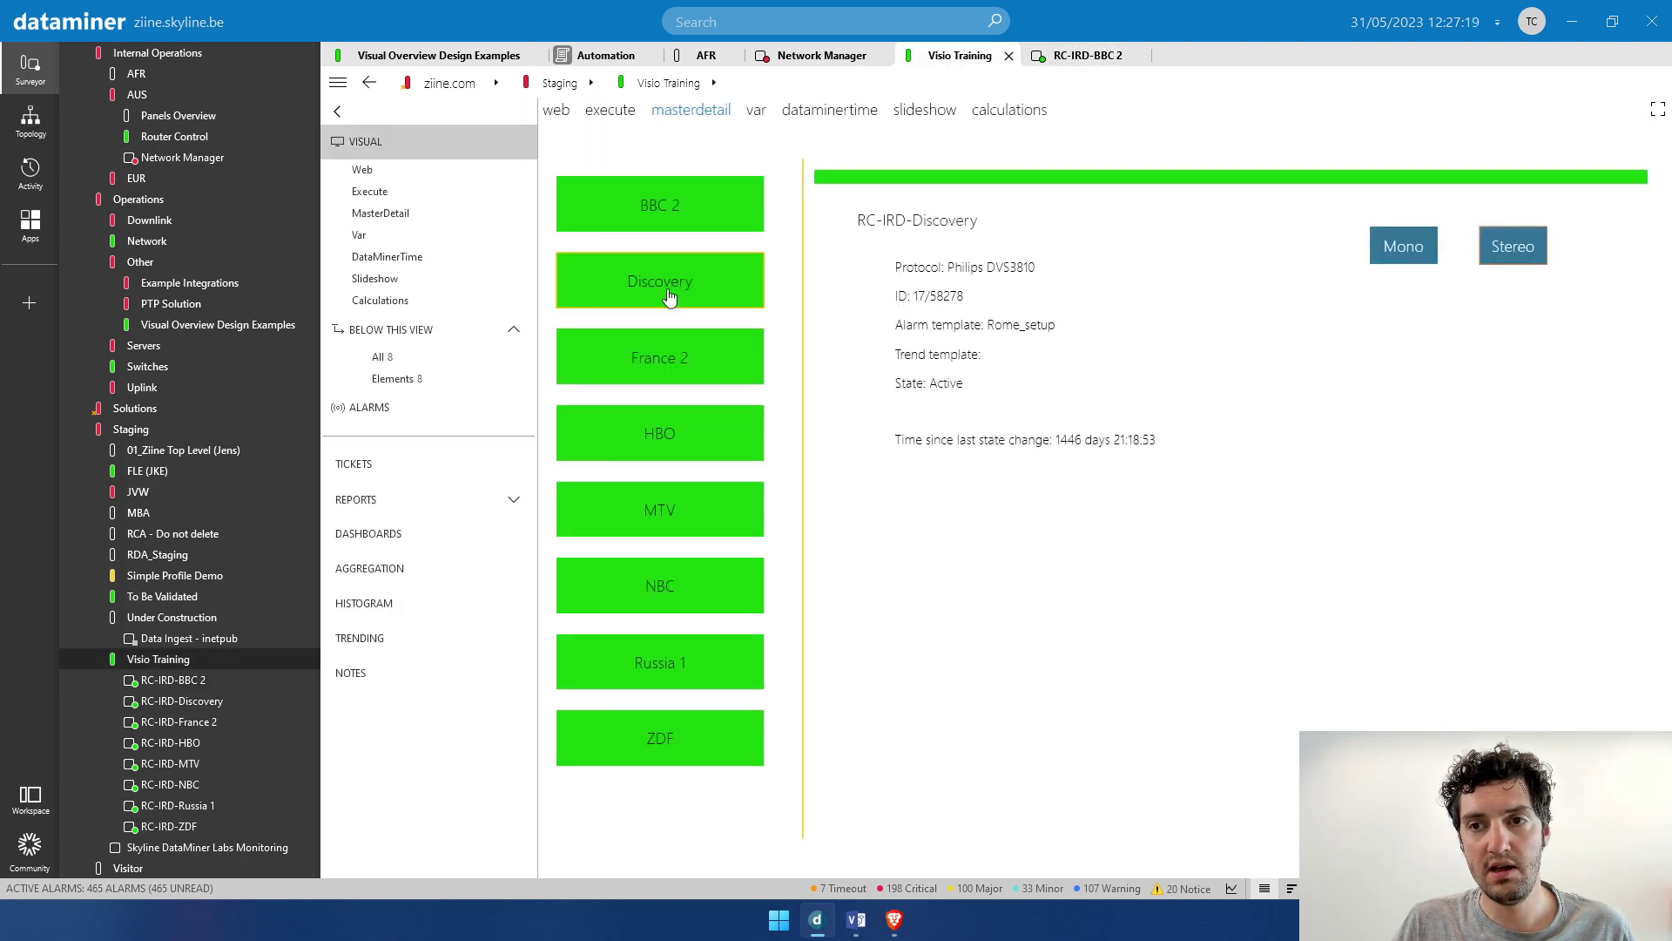
pyautogui.click(672, 359)
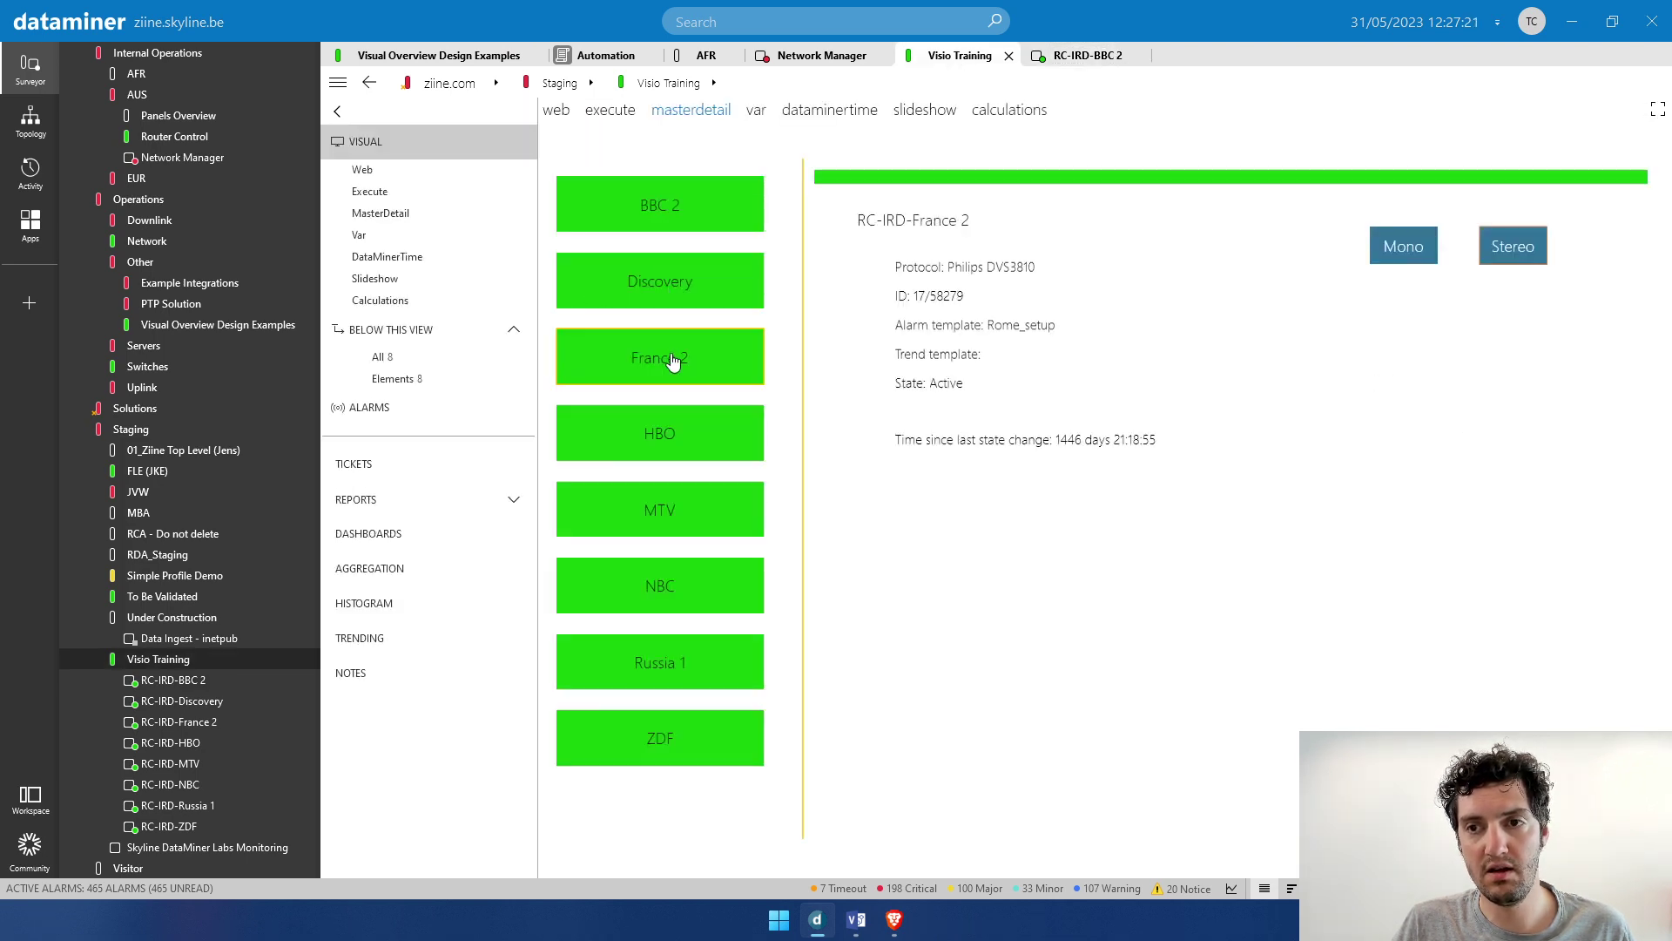
pyautogui.click(659, 215)
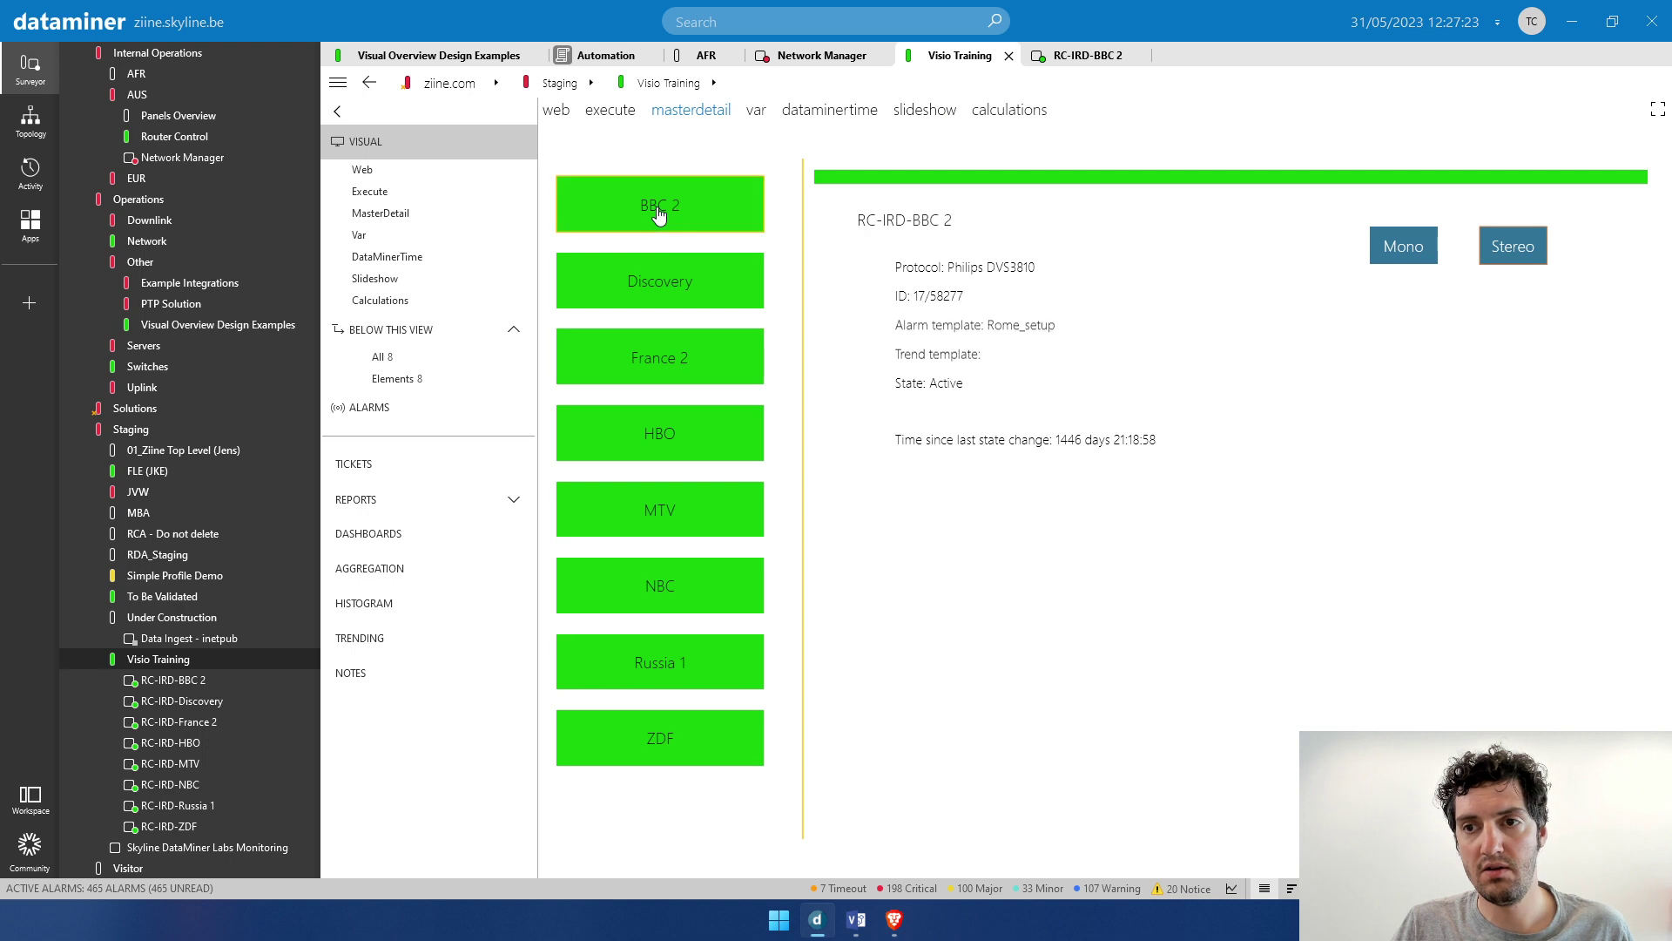
pyautogui.click(682, 290)
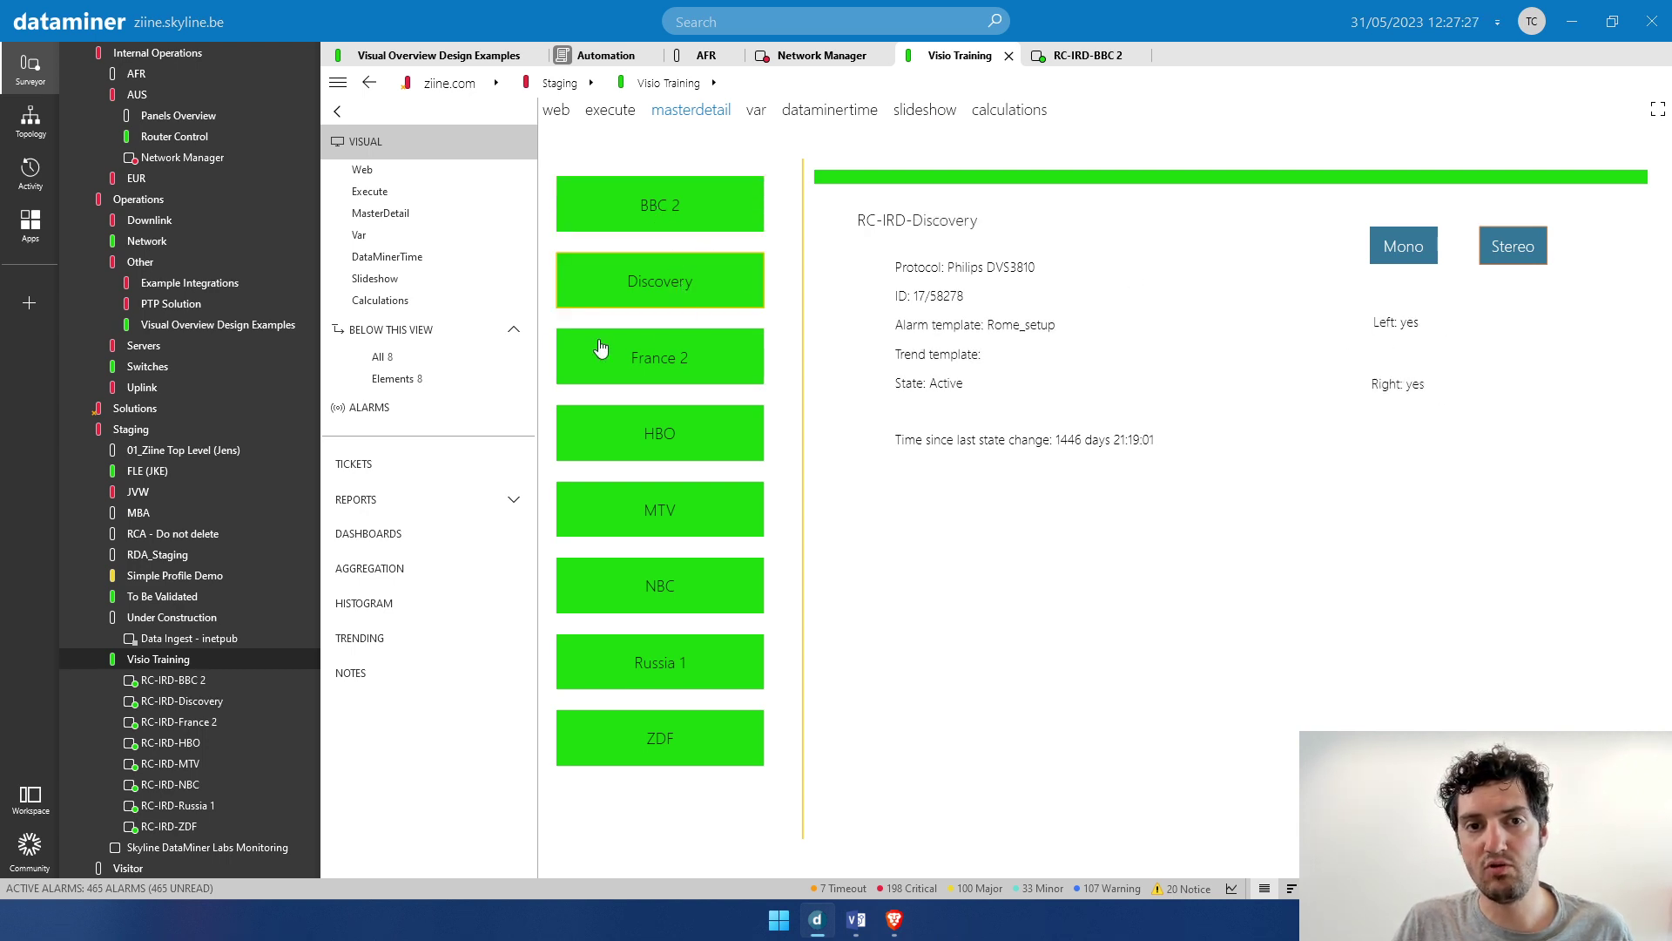
pyautogui.click(666, 350)
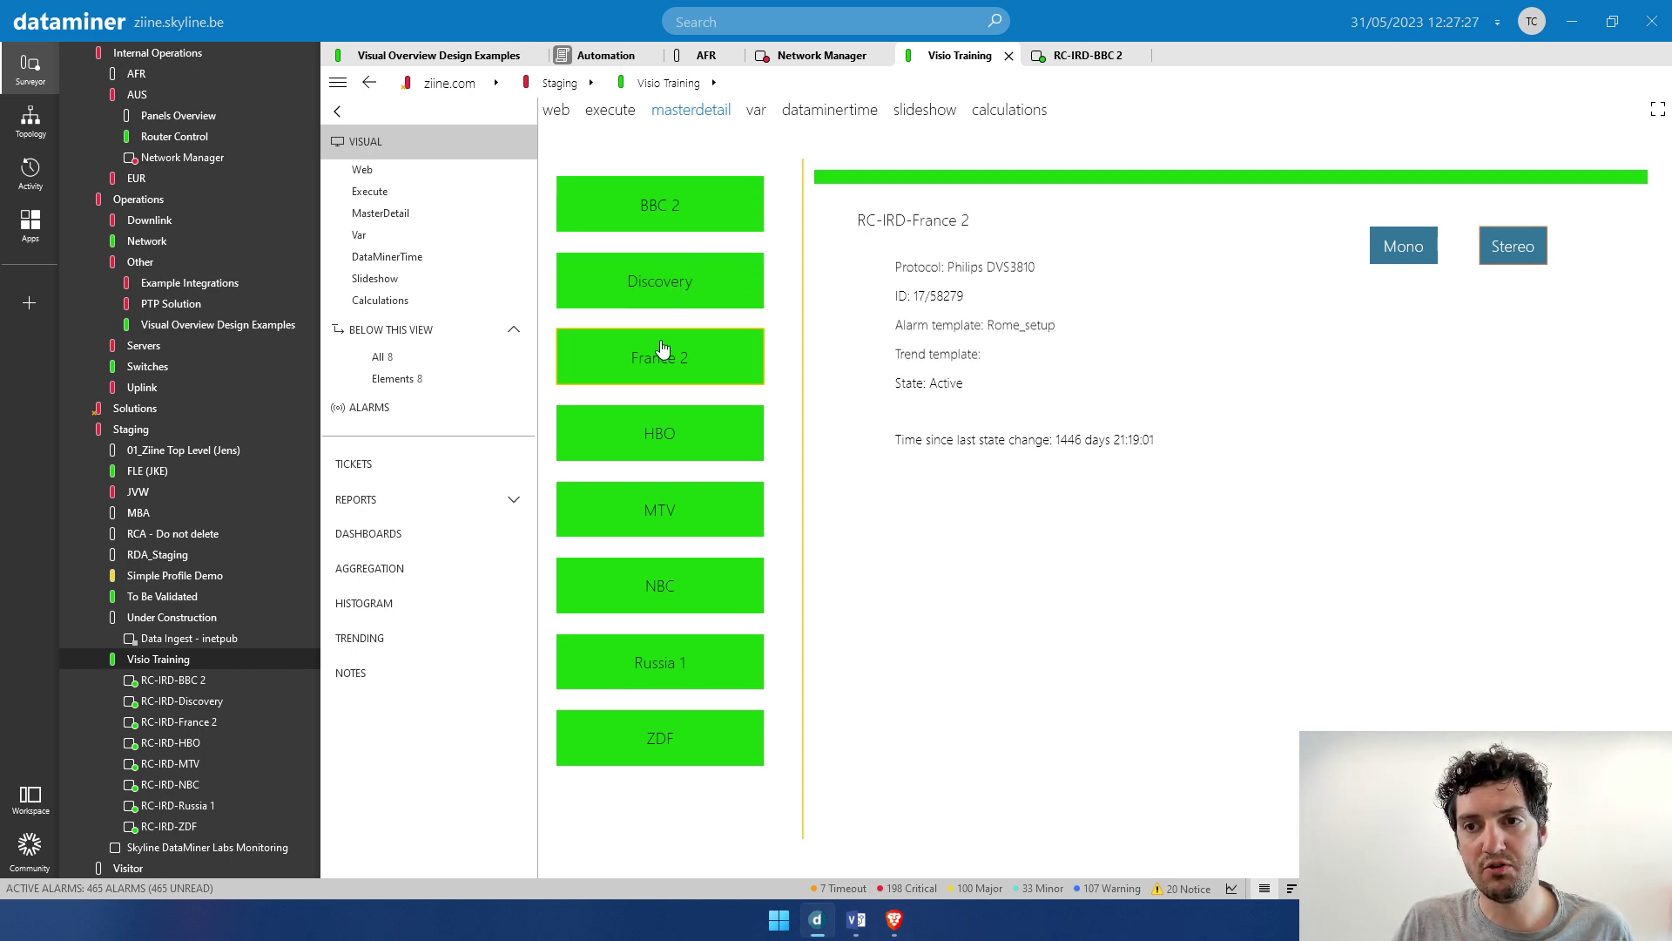
pyautogui.click(701, 439)
pyautogui.click(667, 220)
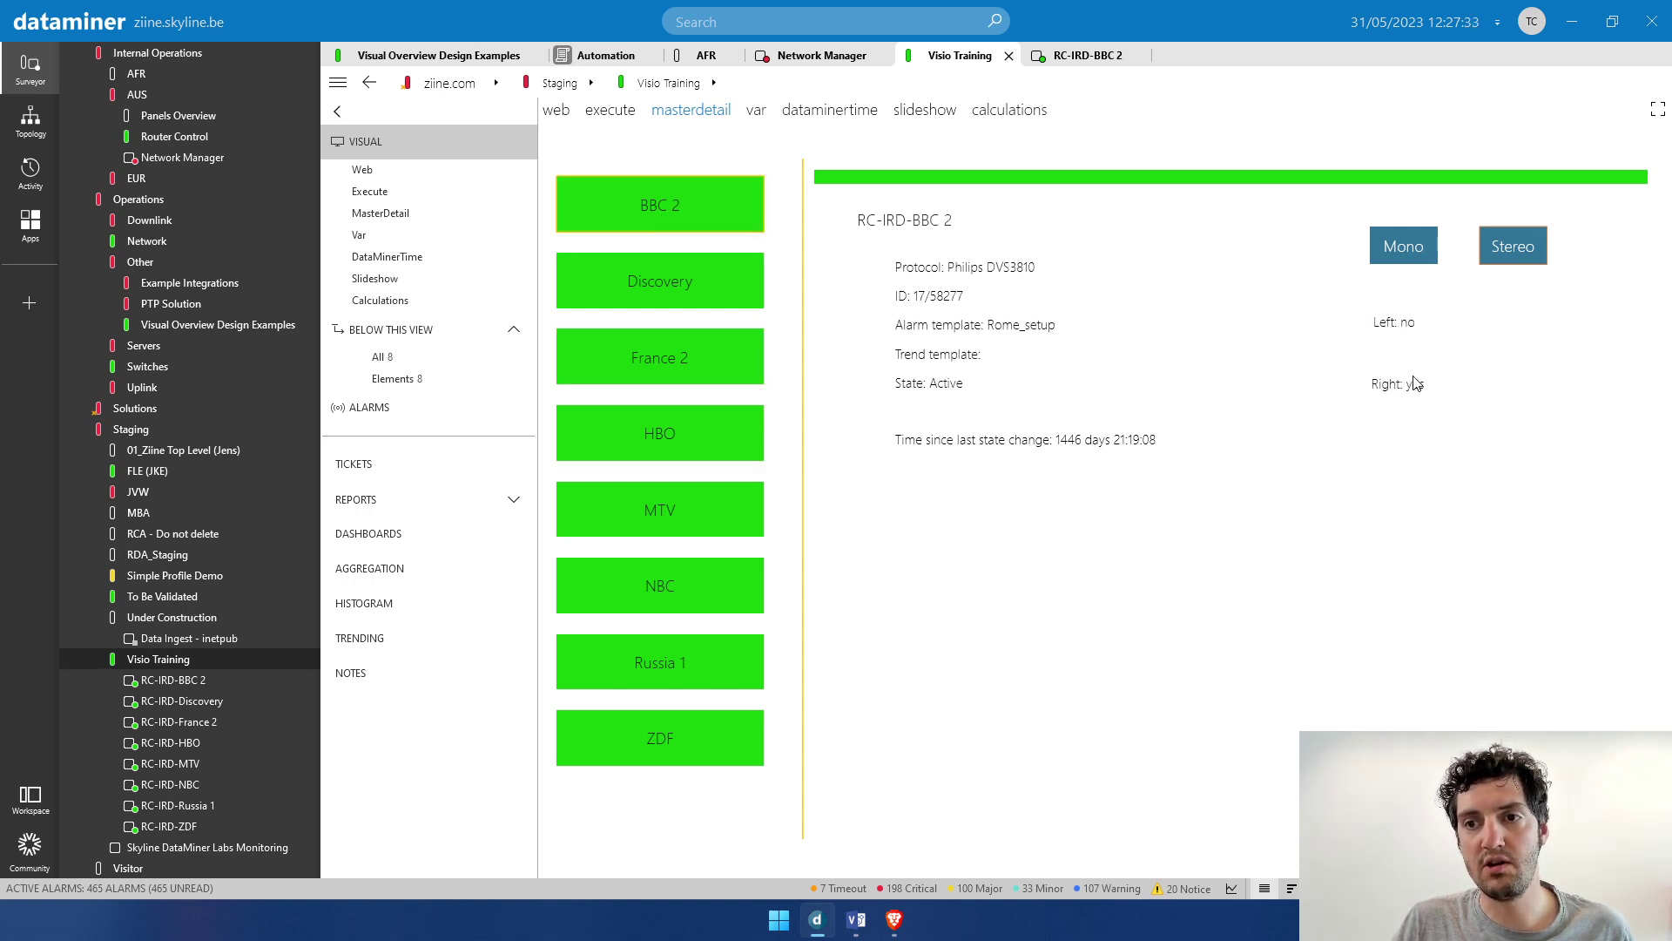
# Set RC-IRD-BBC 2's Mono Output to Off and check its Left and Right values in the Visio Training overview
pyautogui.click(1415, 384)
pyautogui.click(926, 277)
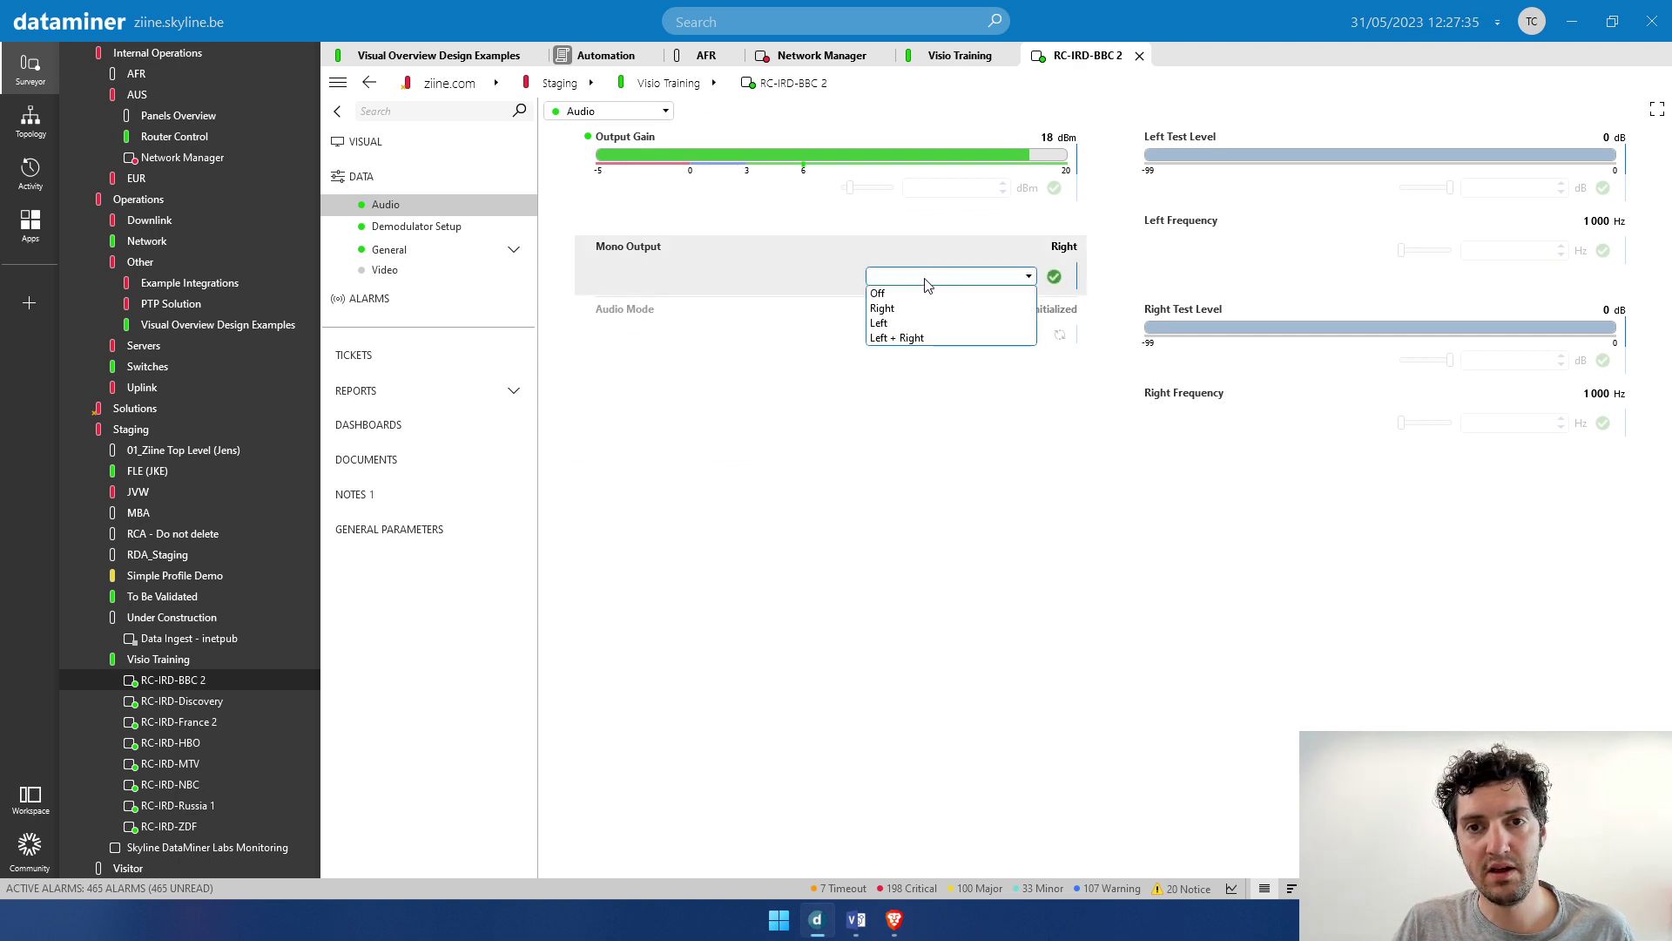
pyautogui.click(922, 305)
pyautogui.click(1054, 277)
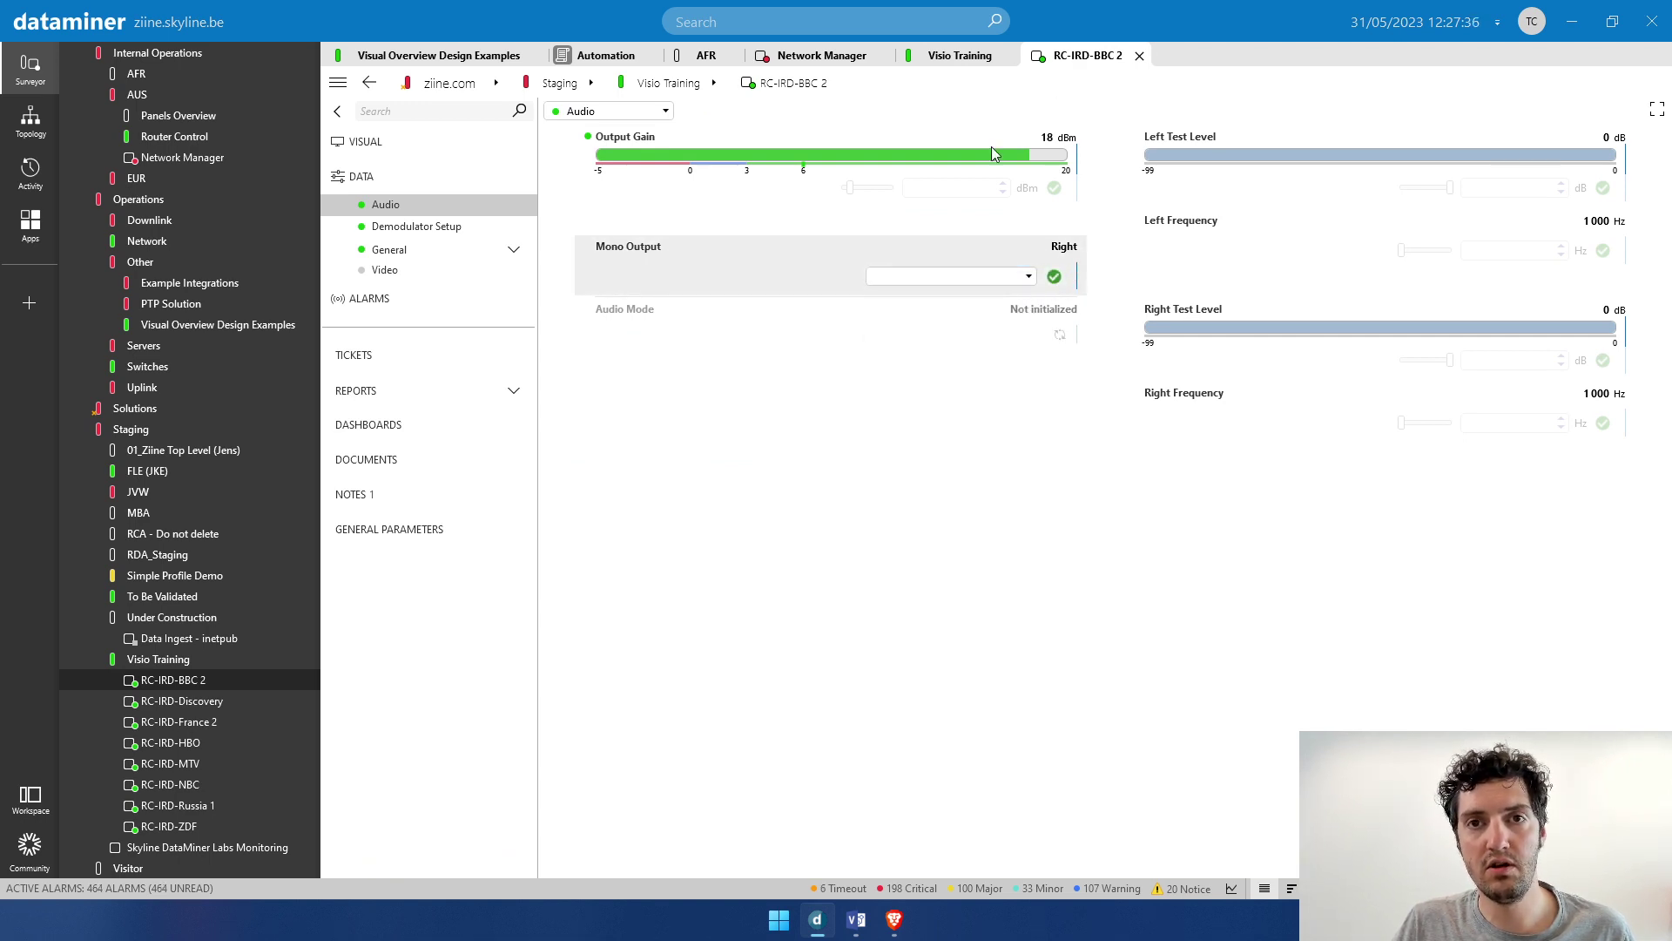
pyautogui.click(960, 61)
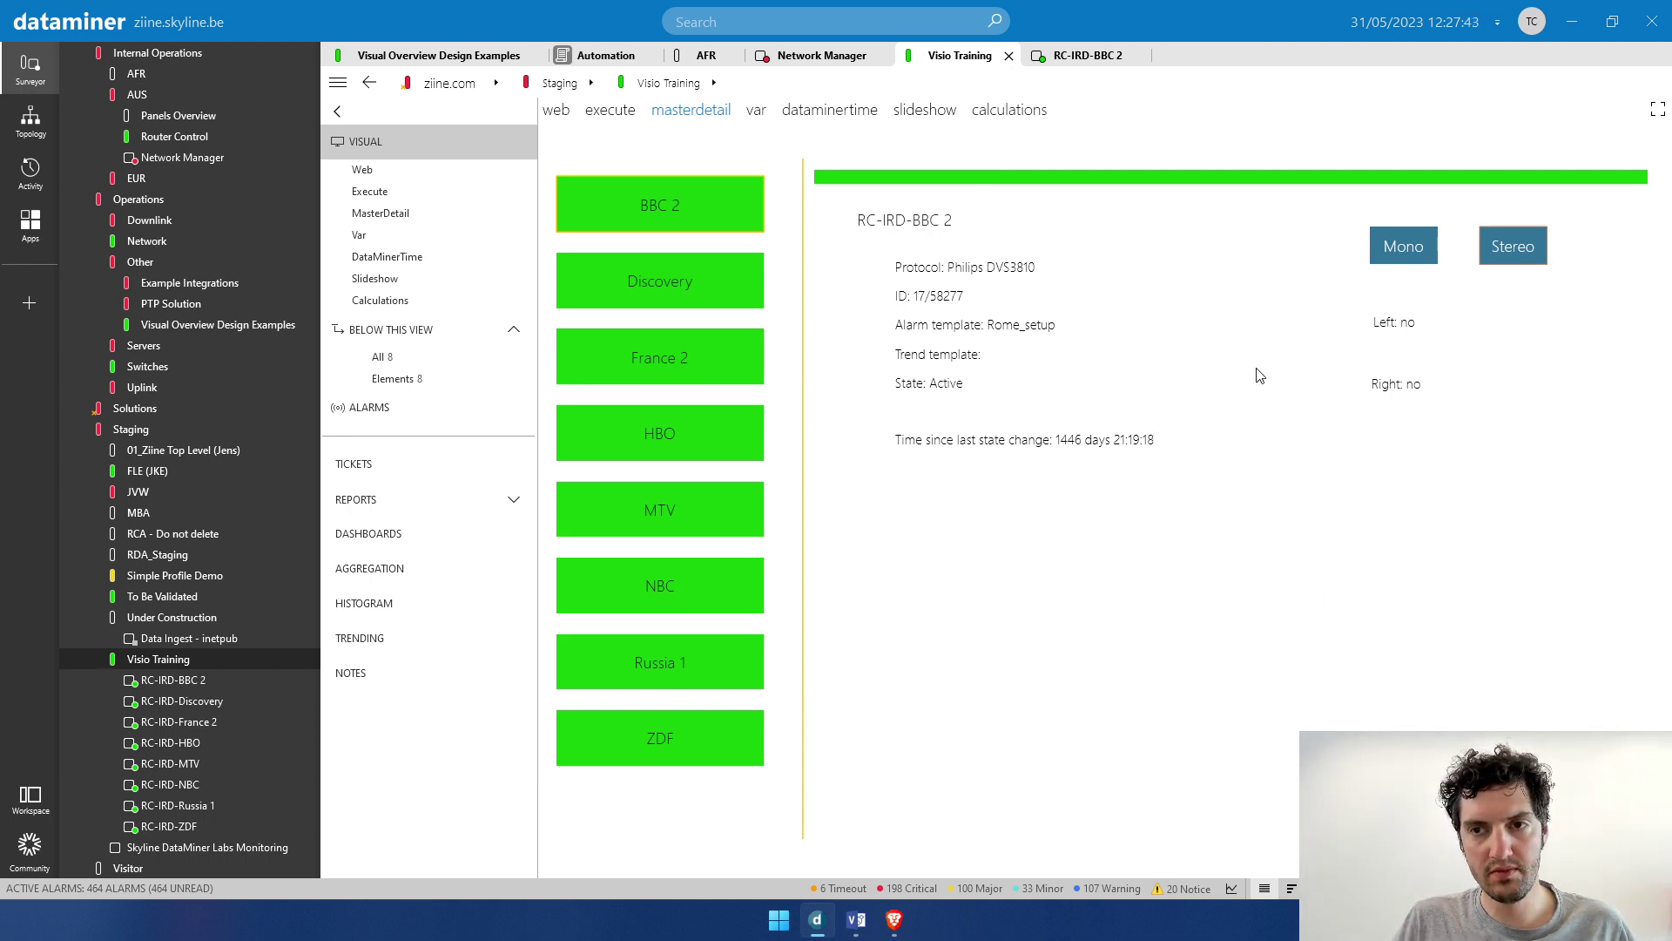
# Return to Visio and review the nested regexreplace expressions in the Left and Right fields
pyautogui.hotkey('alt', 'Tab')
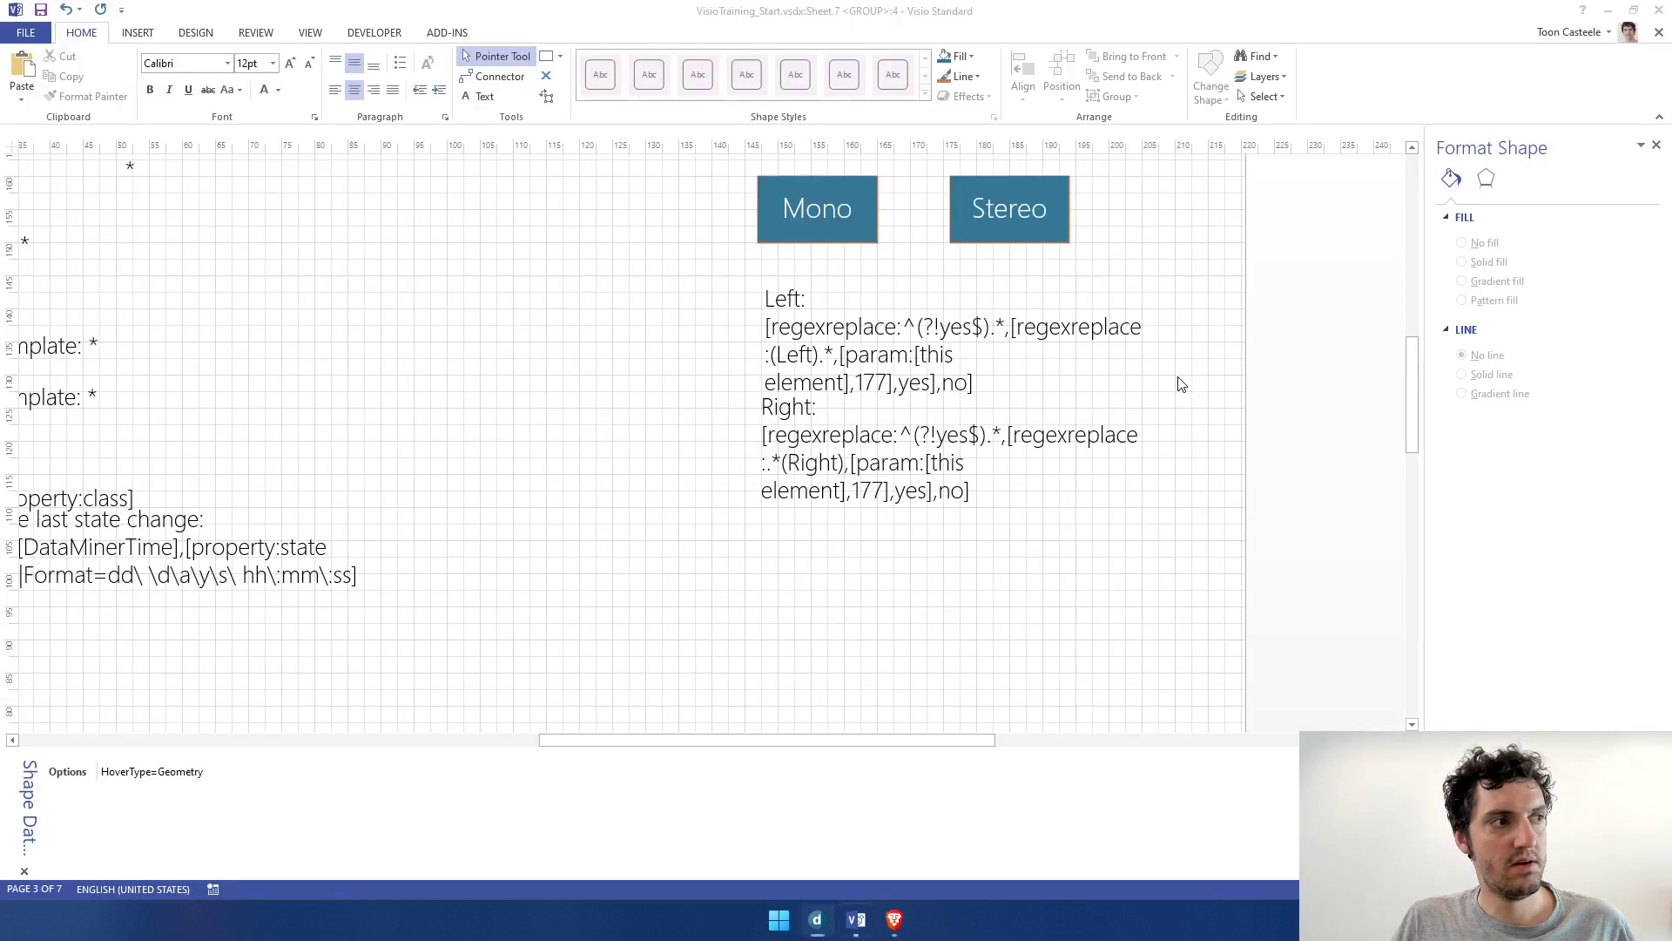
pyautogui.click(858, 355)
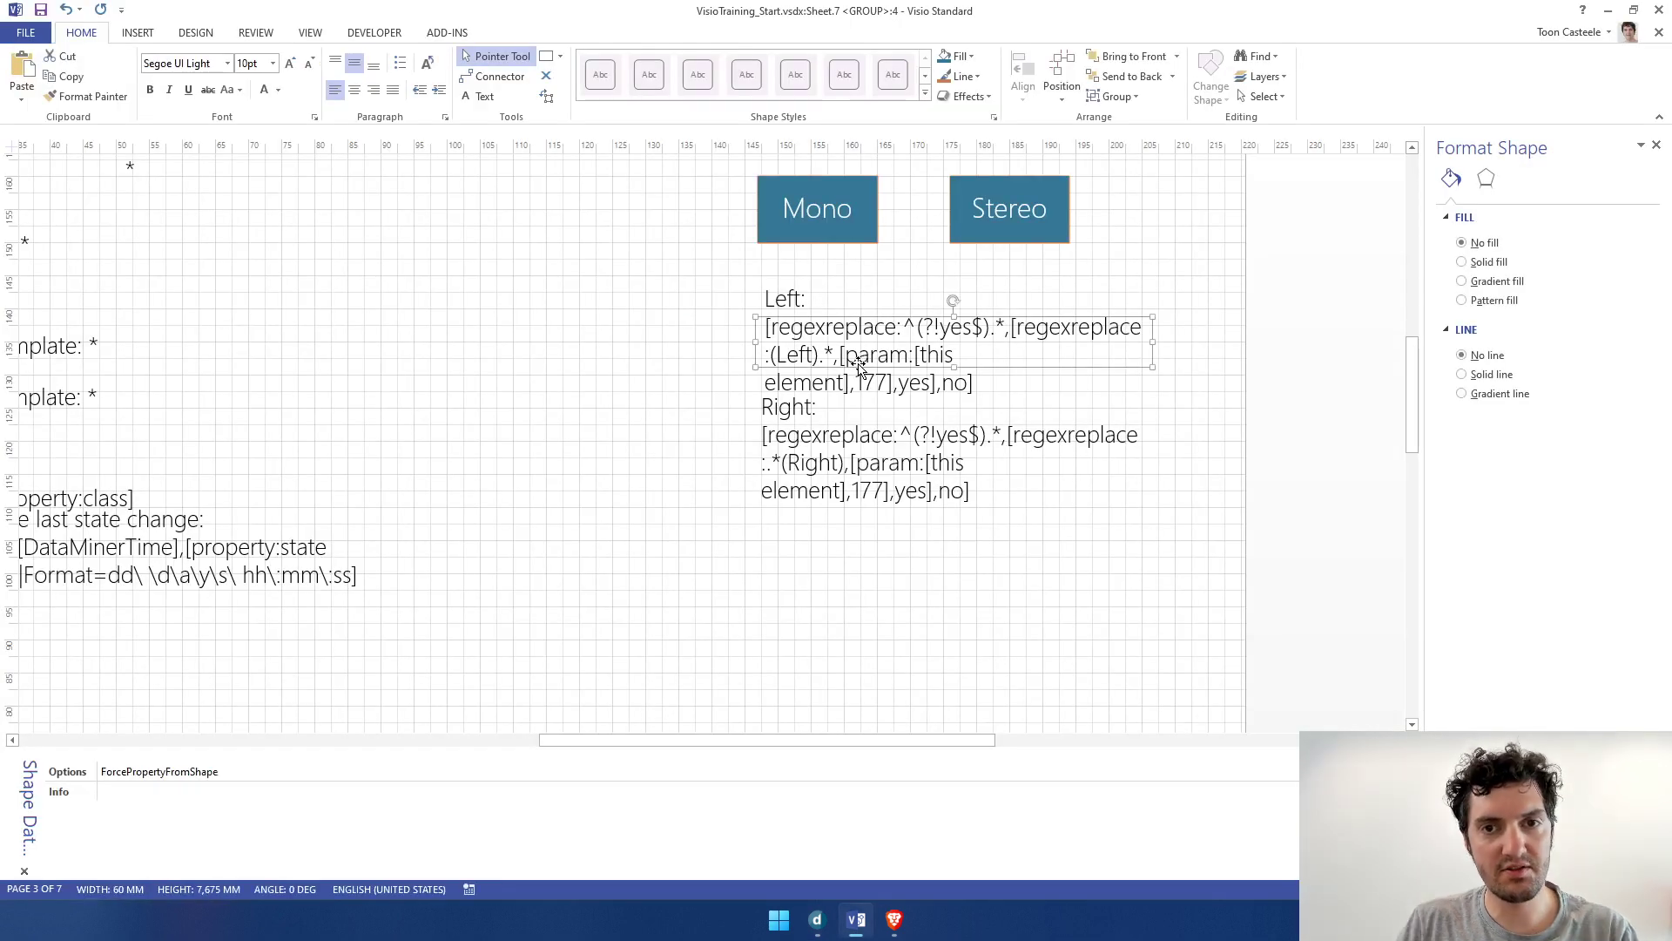
pyautogui.click(827, 497)
pyautogui.click(850, 497)
pyautogui.click(869, 495)
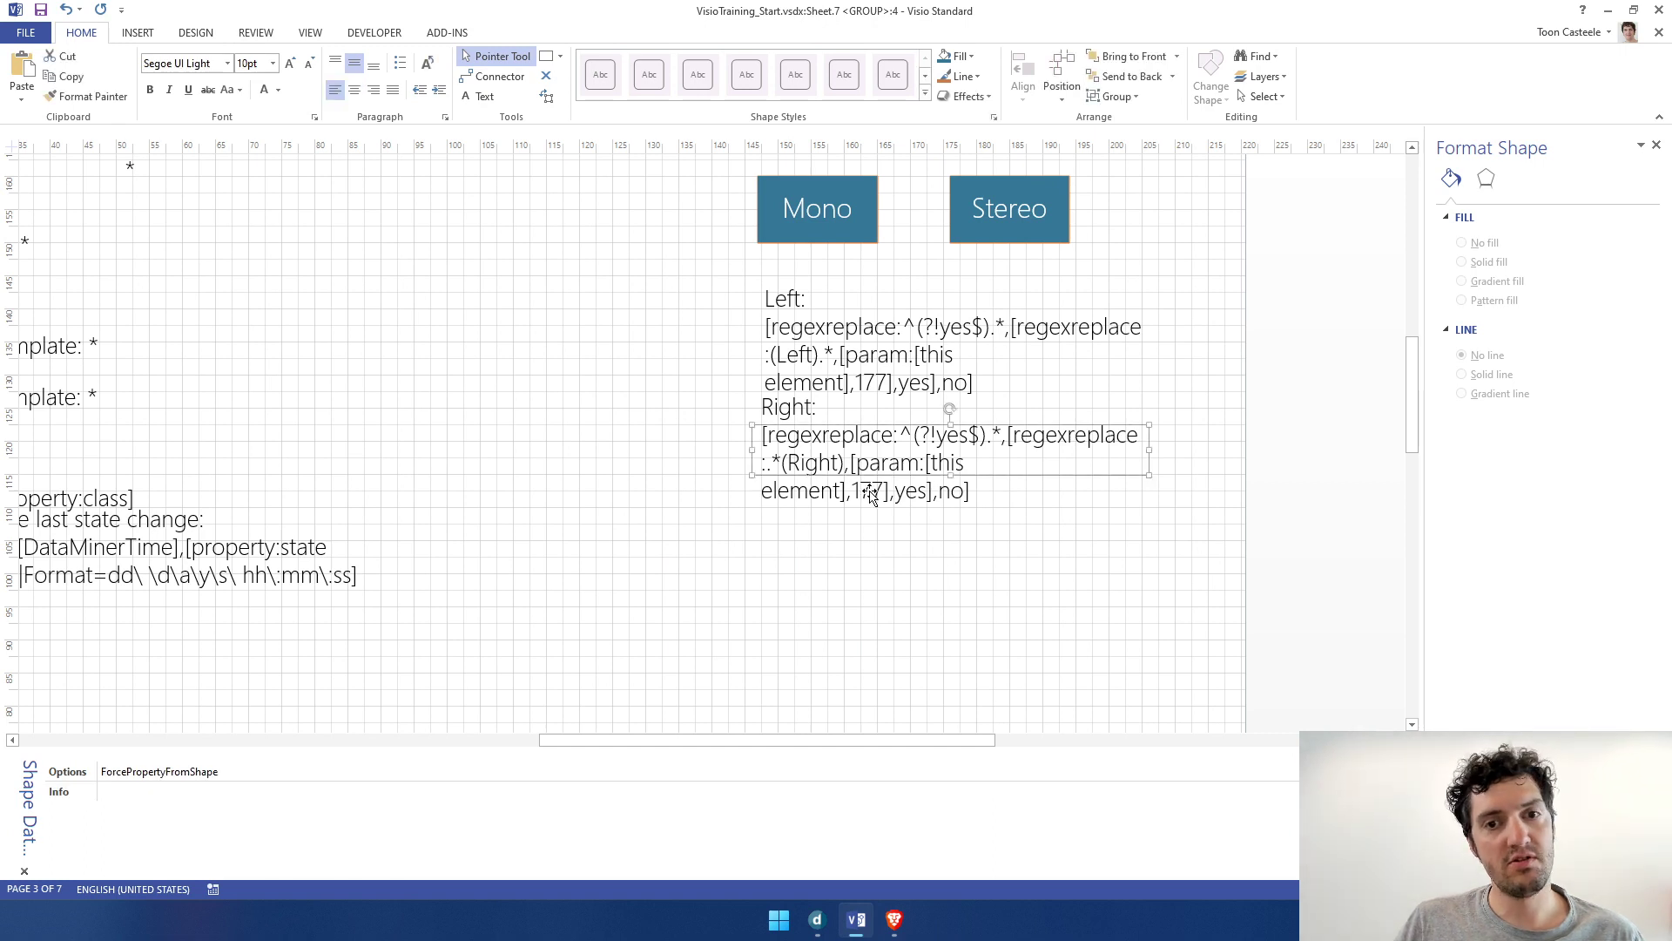